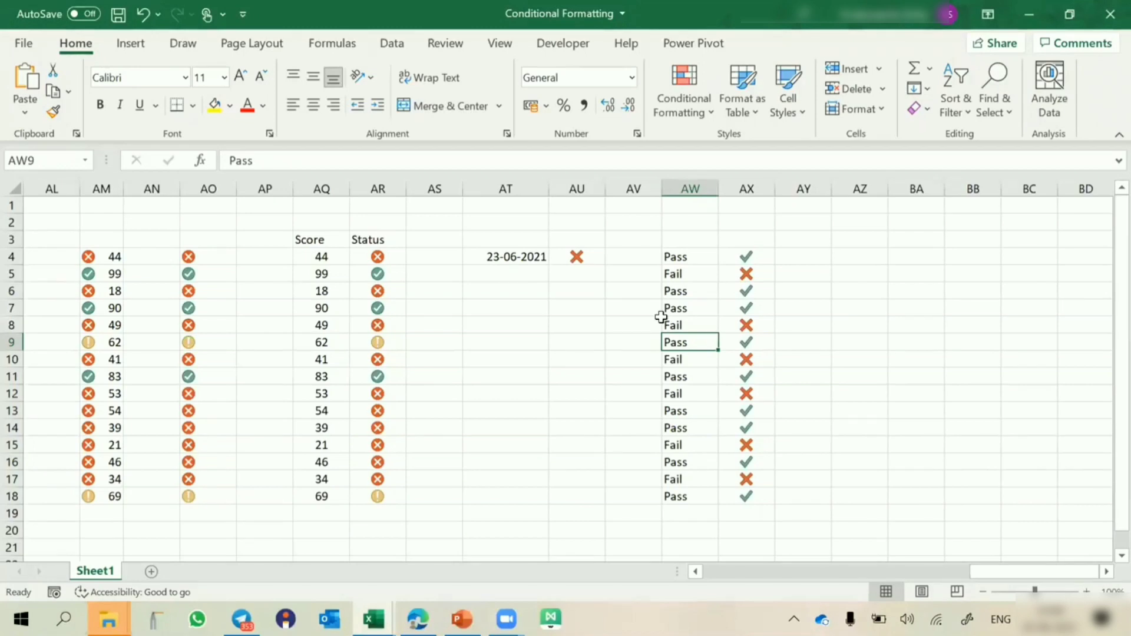
Step: Enter the formula =RANDBETWEEN("1-Jan-2021","31-Dec-2021") in cell BB4
scroll(541, 323, left, 1)
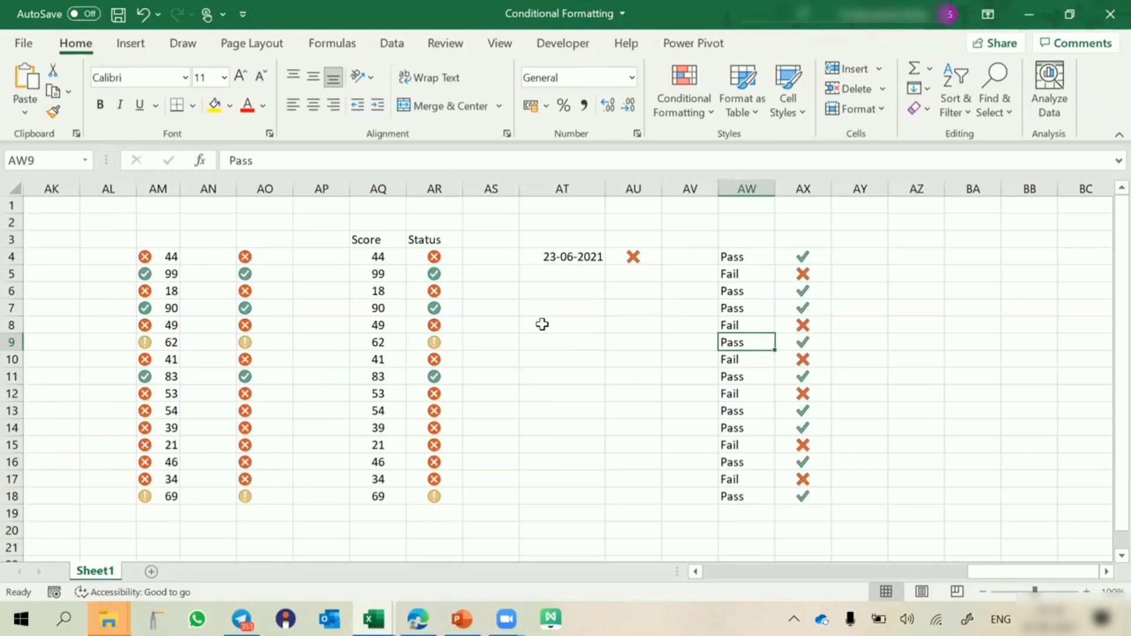
key(Down)
scroll(904, 349, right, 4)
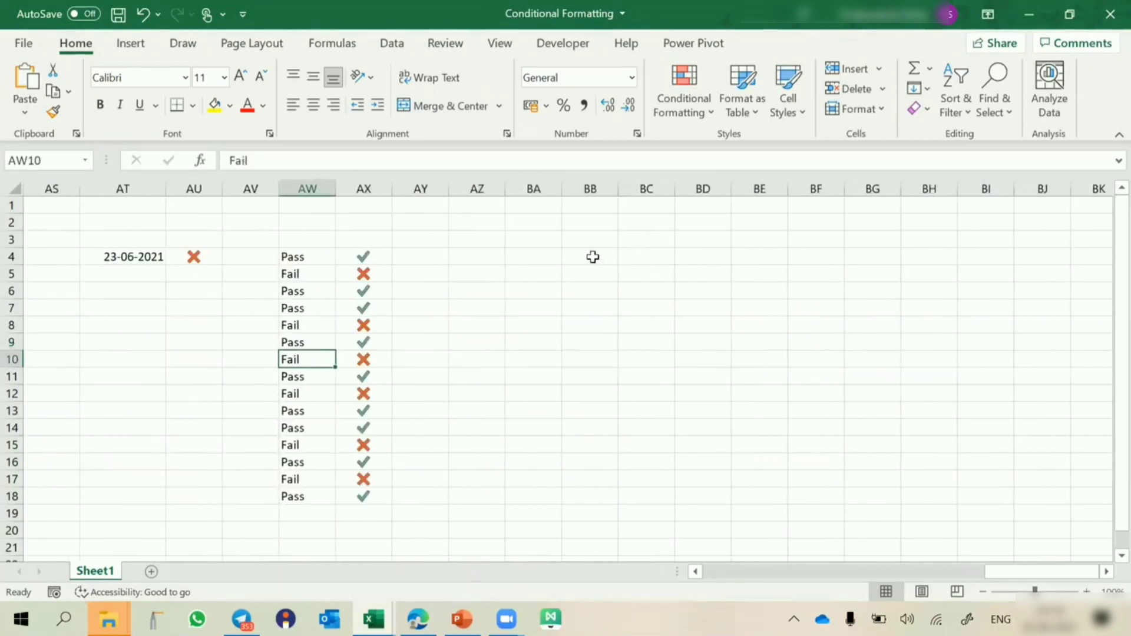
click(593, 257)
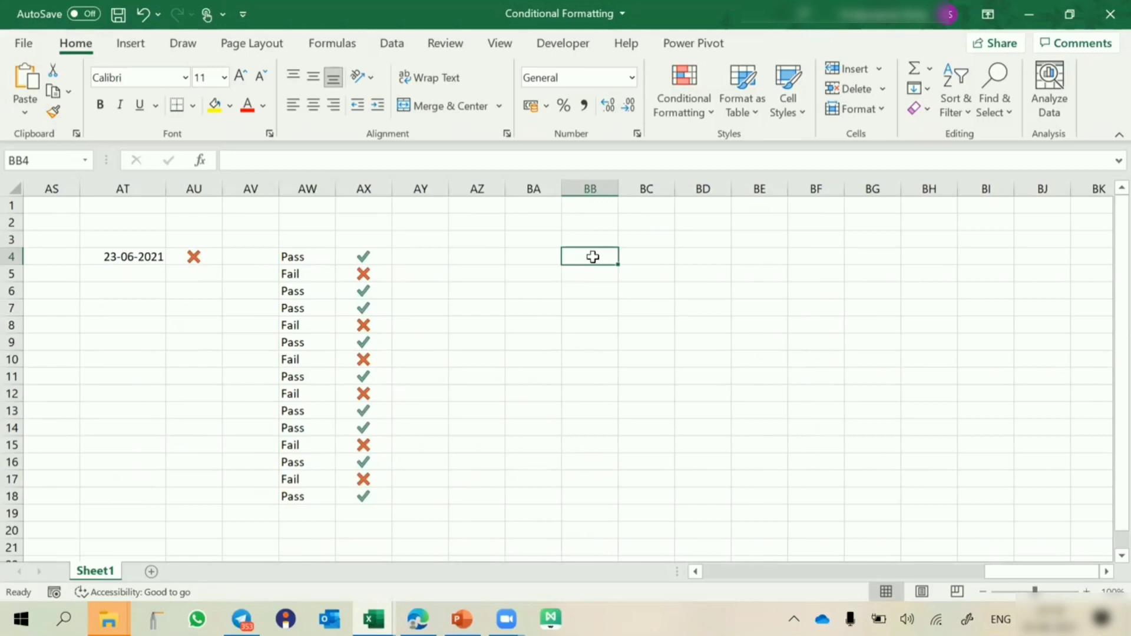
text(=rand)
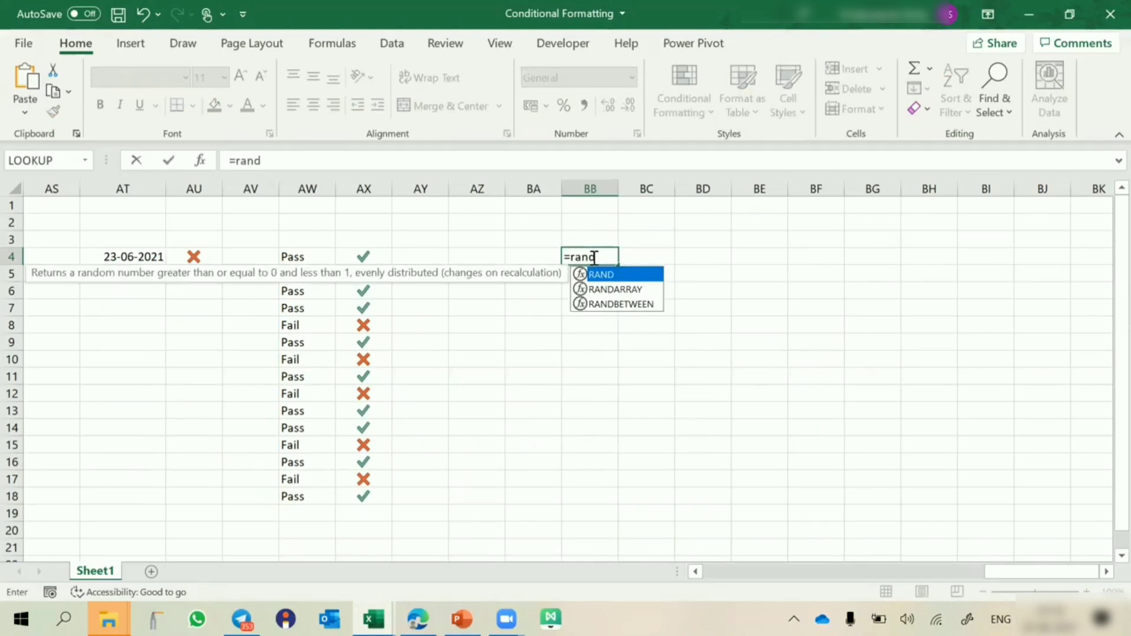
key(Down)
key(Down)
key(Tab)
text("1)
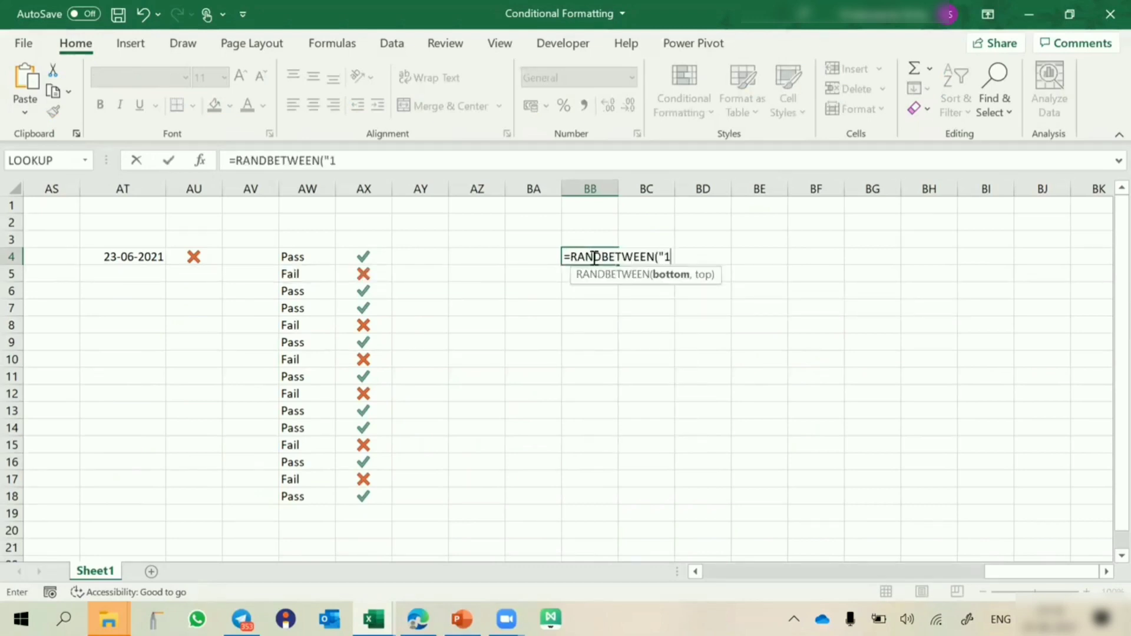
text(-Jan-202)
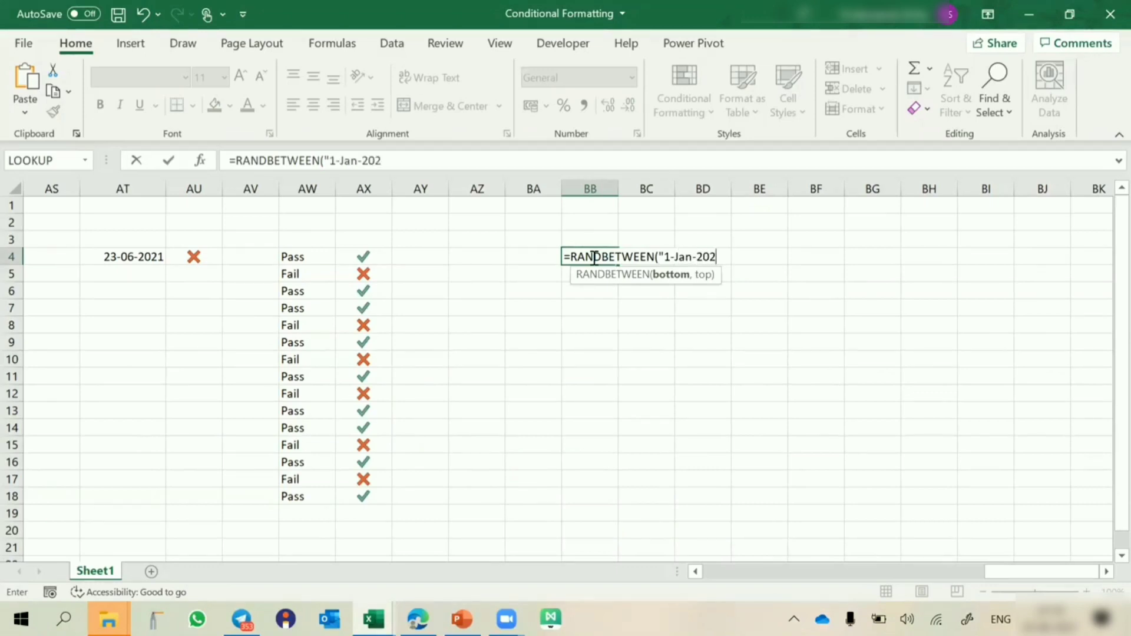
text(1",3)
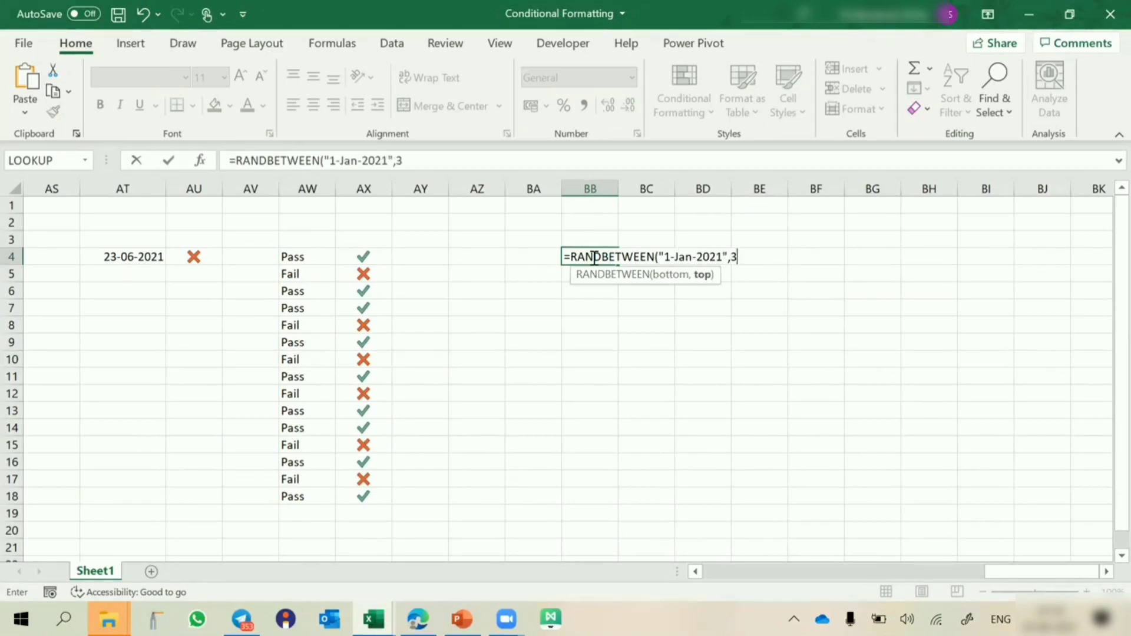
text(1-De)
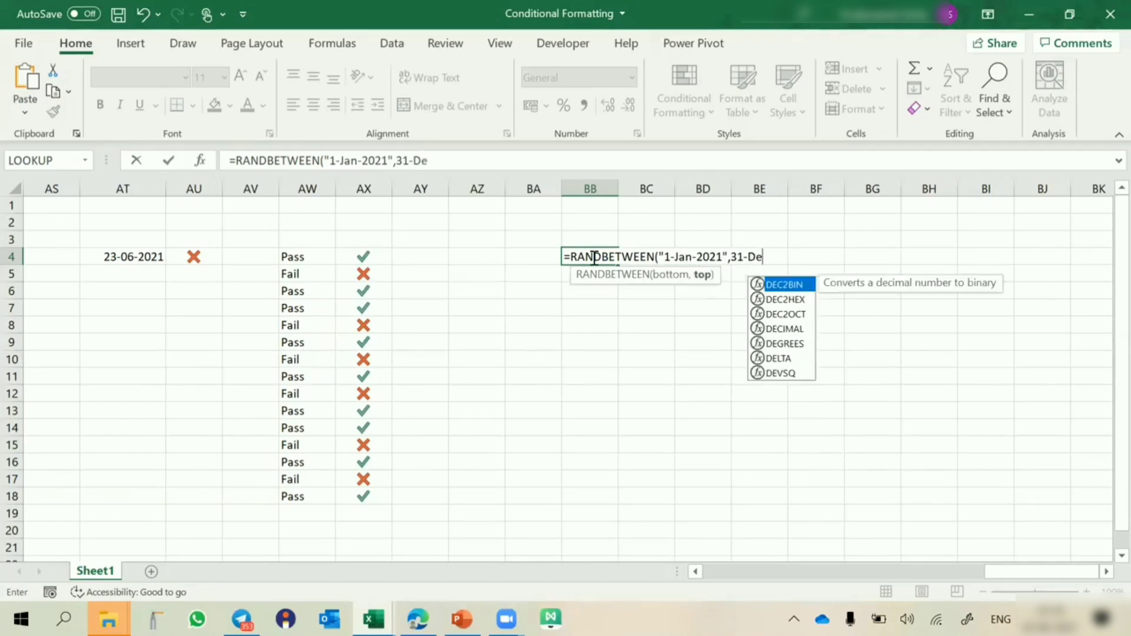
text(c-2)
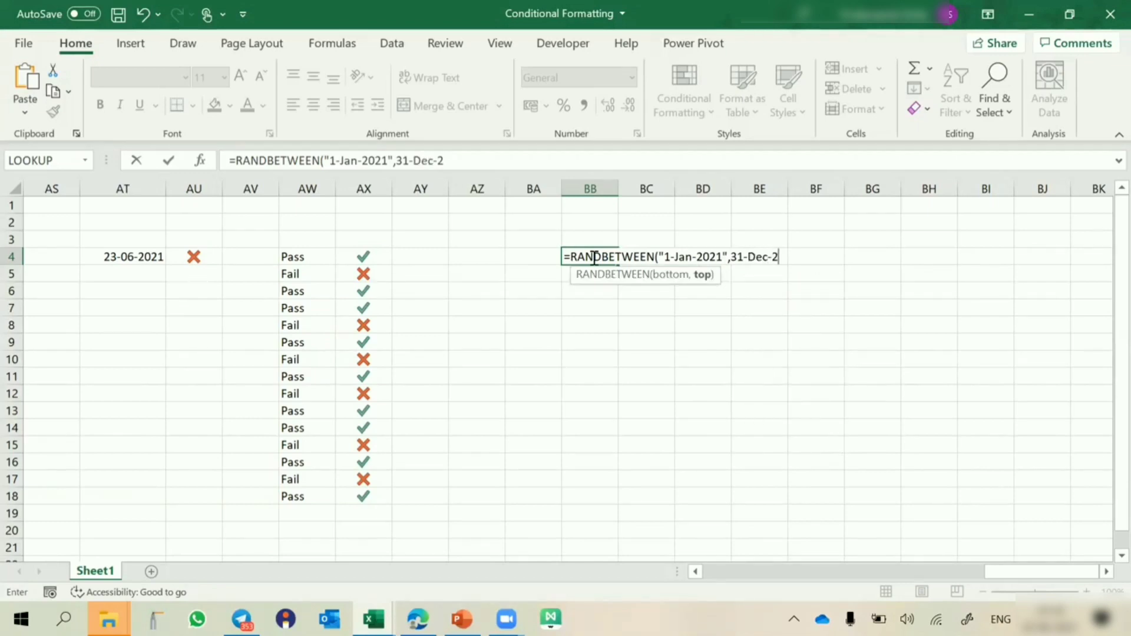
text(021"))
key(Return)
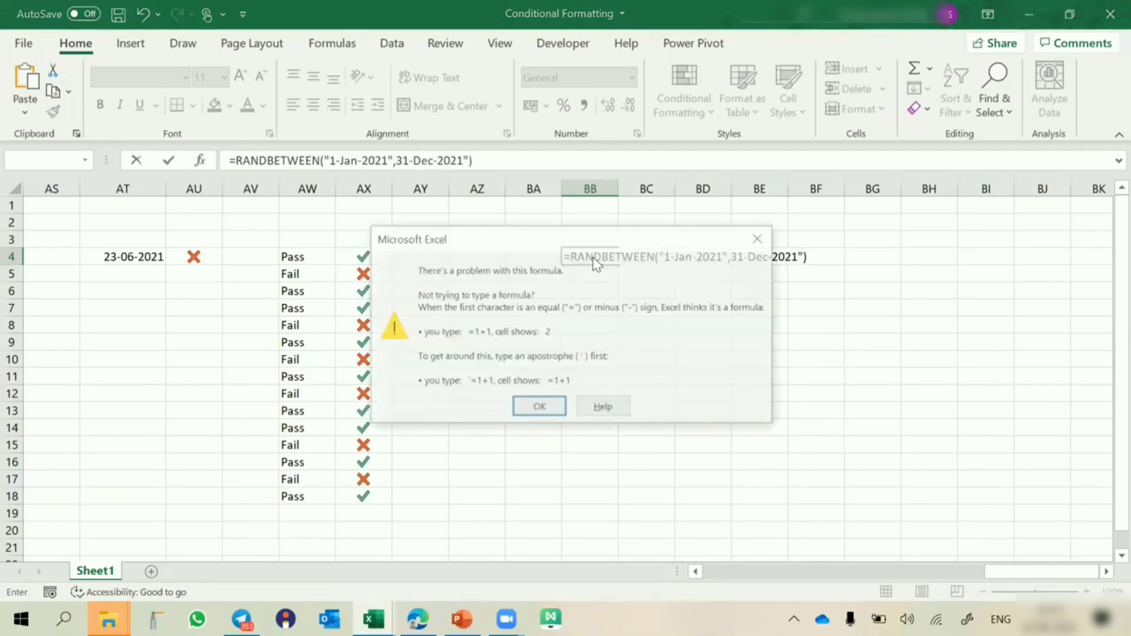
key(Return)
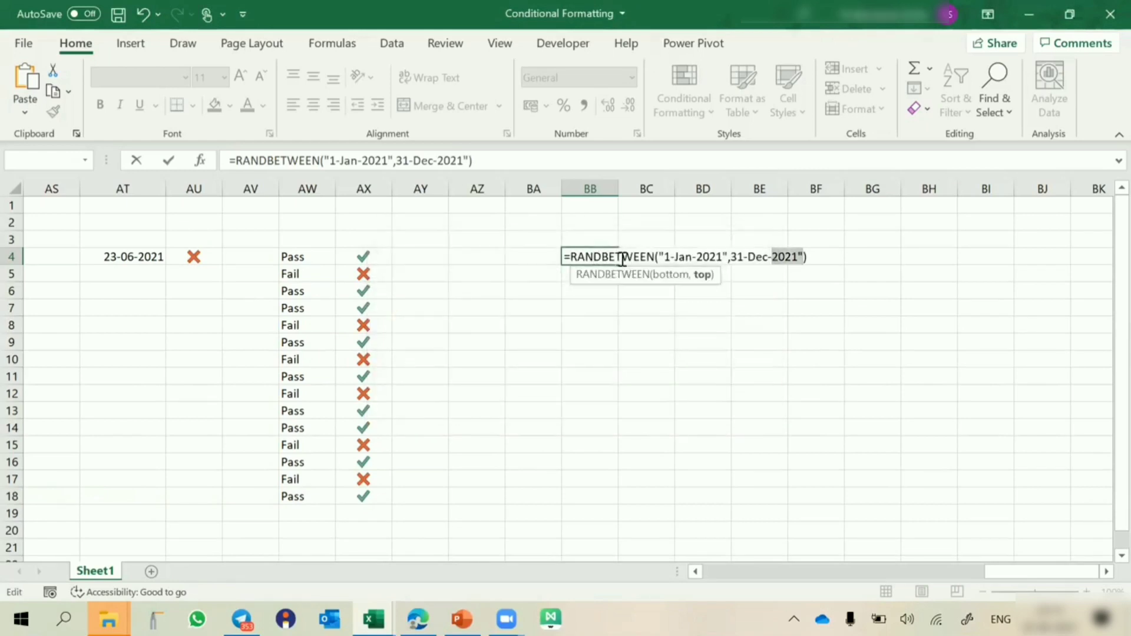
click(732, 257)
text(")
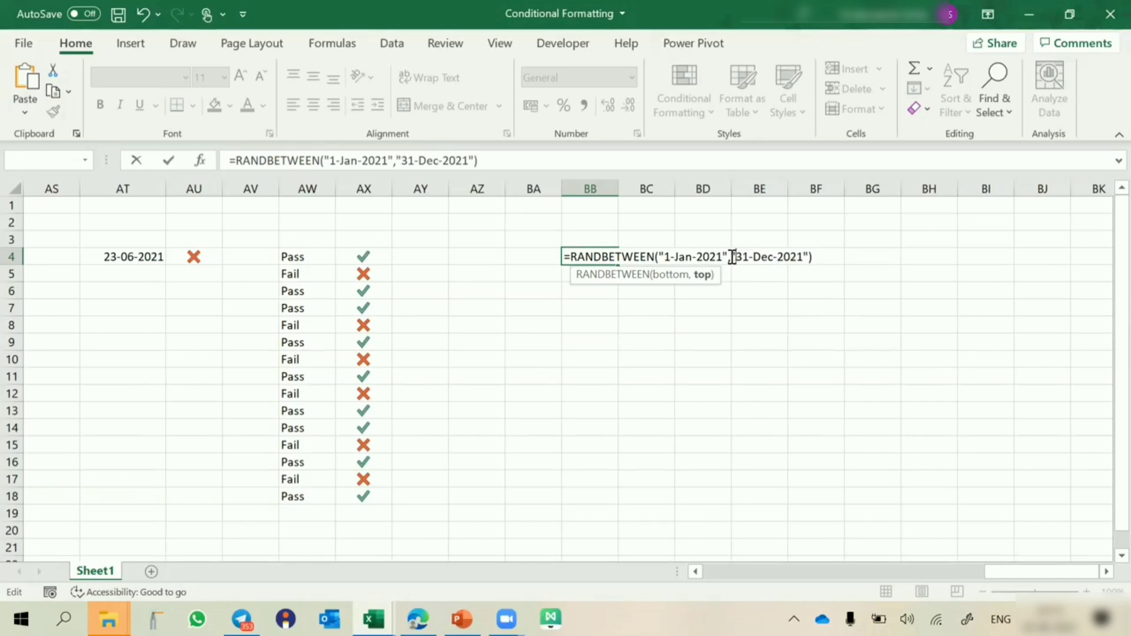
key(Return)
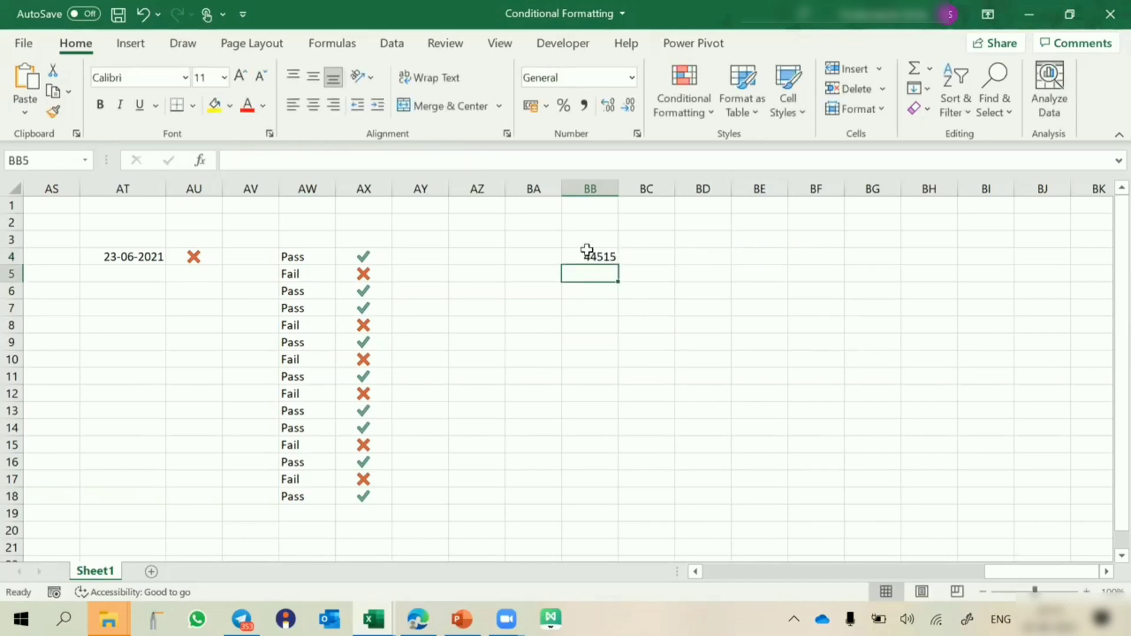
Step: Format cell BB4 as a day-month-year date (dd-mmm-yy) and widen column BB to roughly twice its original width
click(593, 255)
key(ctrl+shift+3)
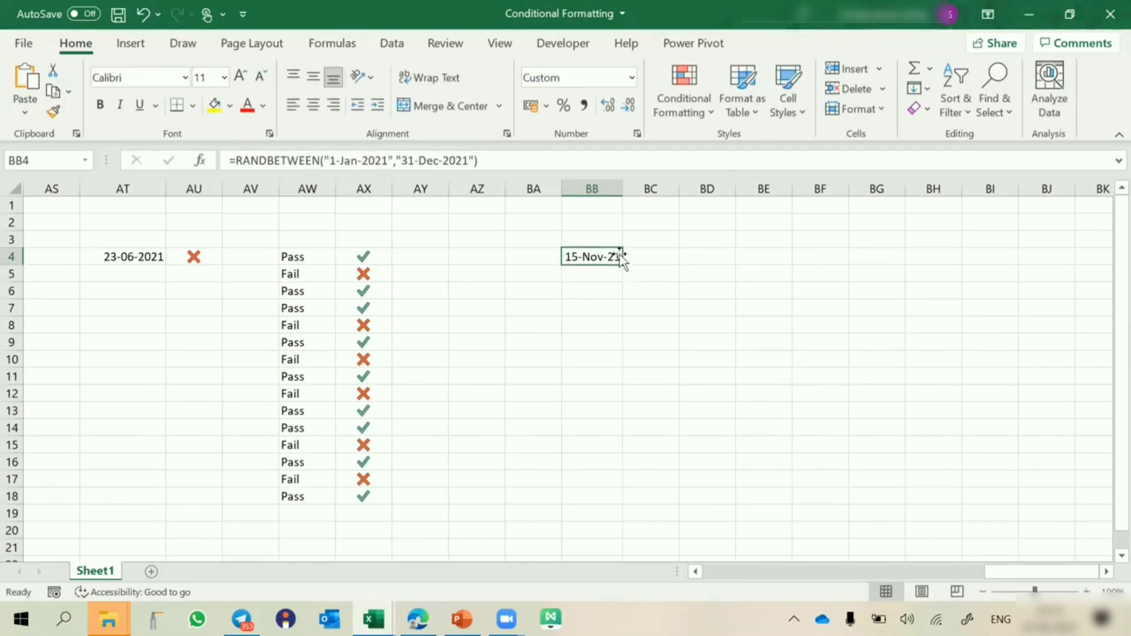
drag(622, 188, 660, 189)
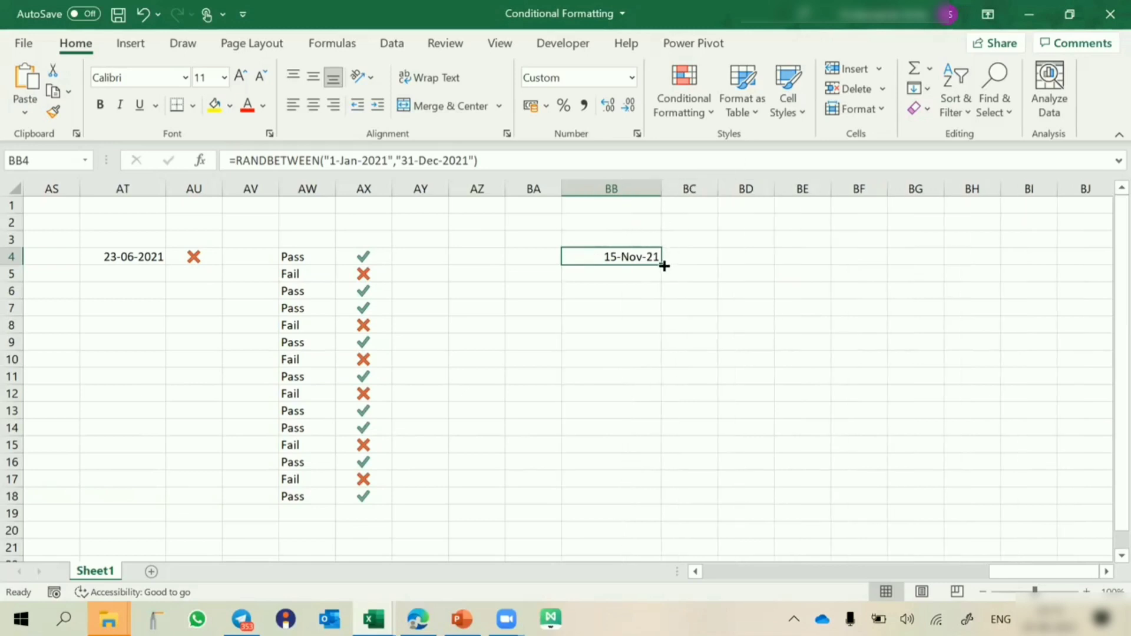
Step: Fill the random date formula from BB4 down through row 76 of column BB
drag(662, 264, 638, 605)
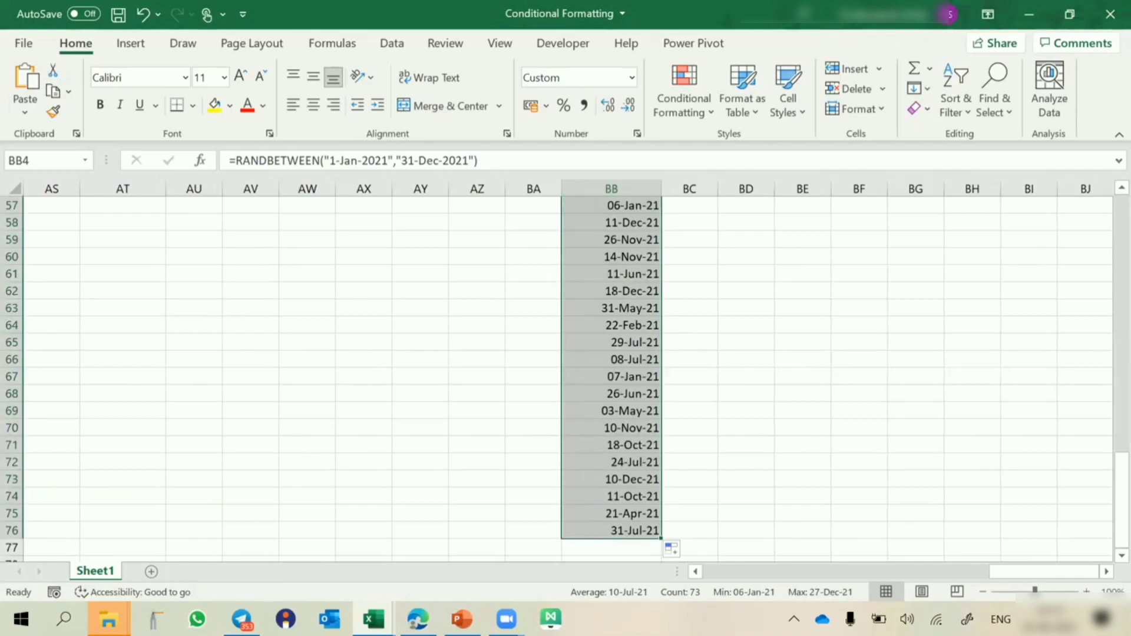
click(732, 313)
scroll(733, 313, up, 19)
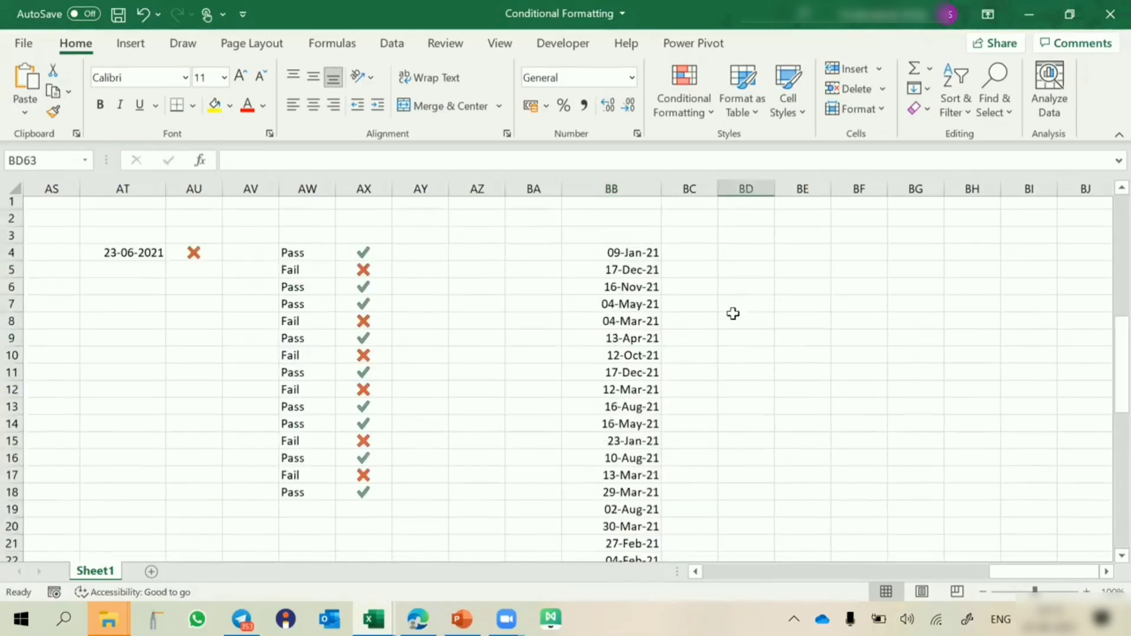
scroll(732, 313, down, 1)
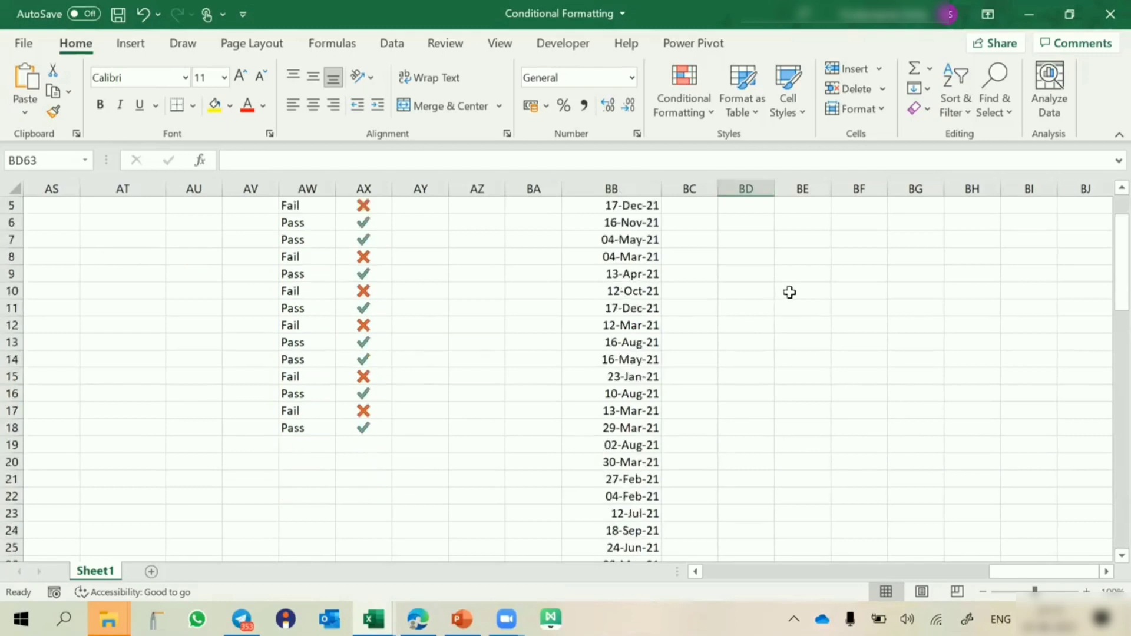
click(787, 291)
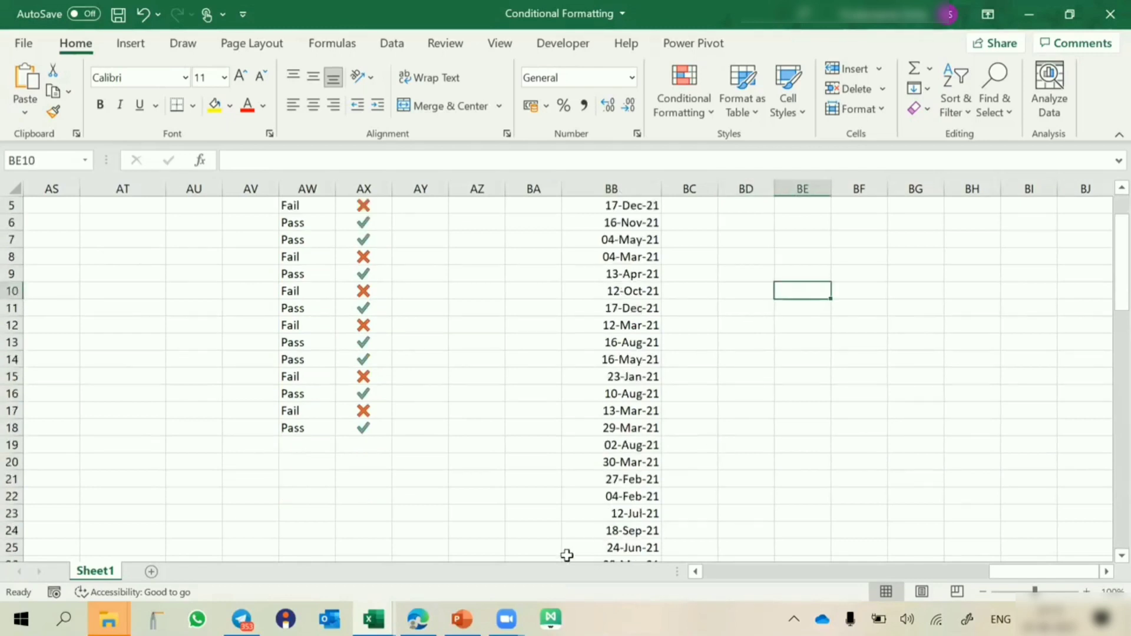
scroll(815, 309, up, 1)
Step: Enter the label "Today" in cell BE7 and give it a yellow fill
click(815, 308)
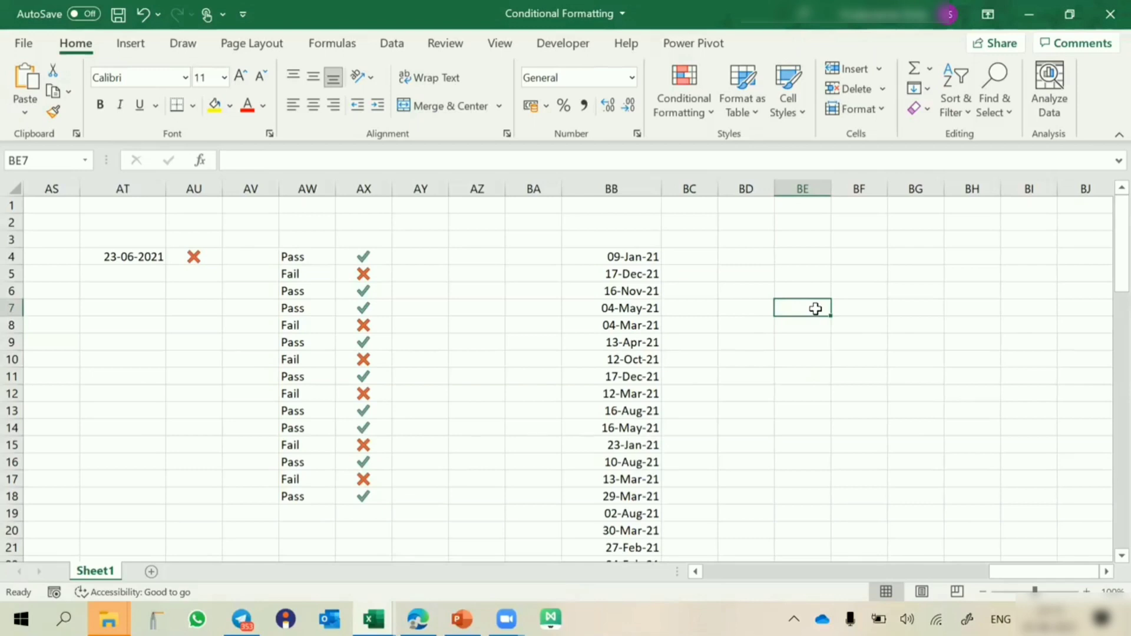
text(Today)
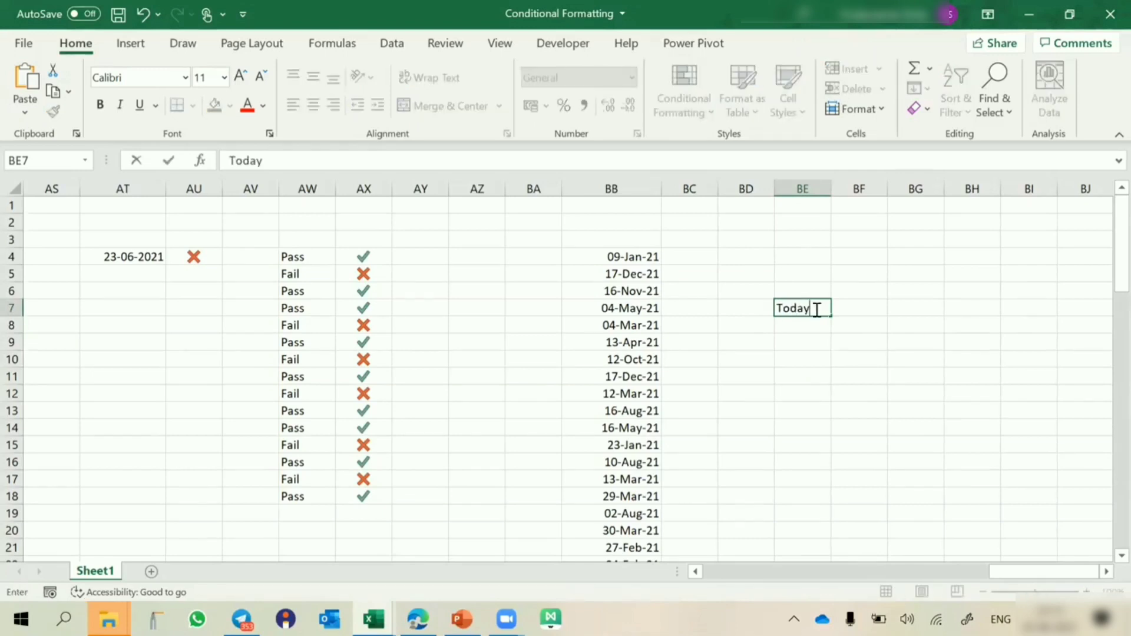
key(Tab)
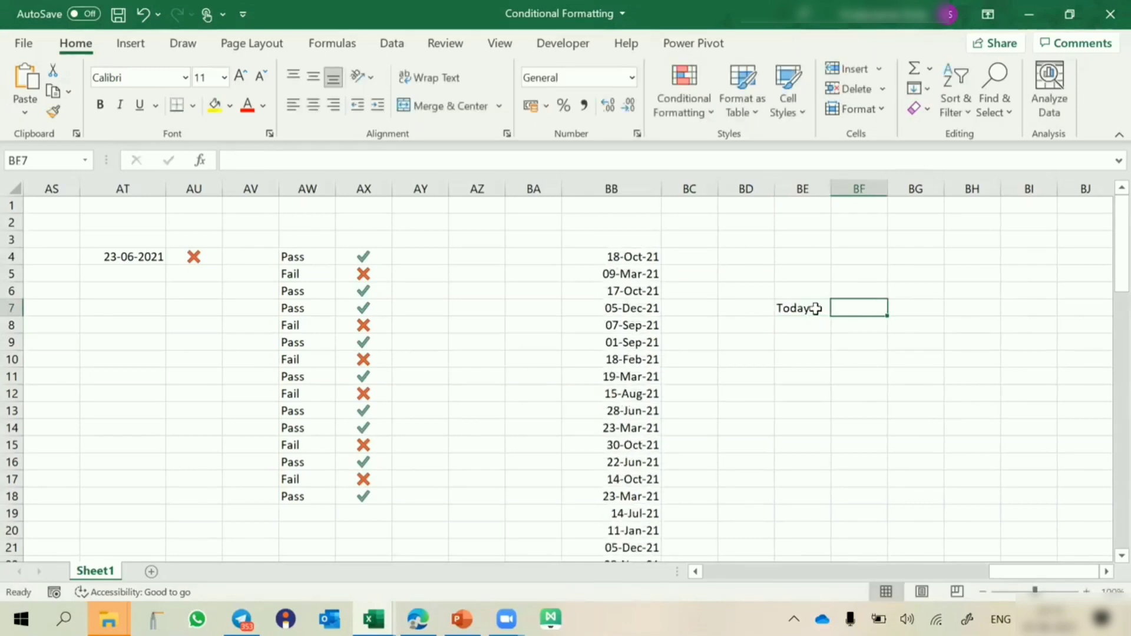
click(815, 308)
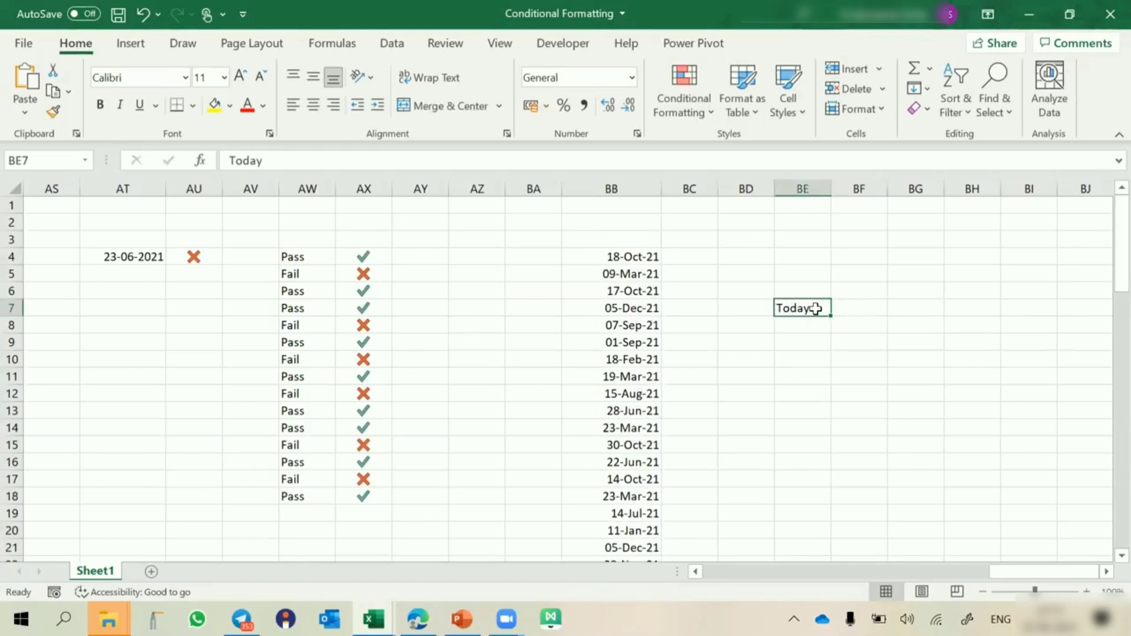
click(230, 106)
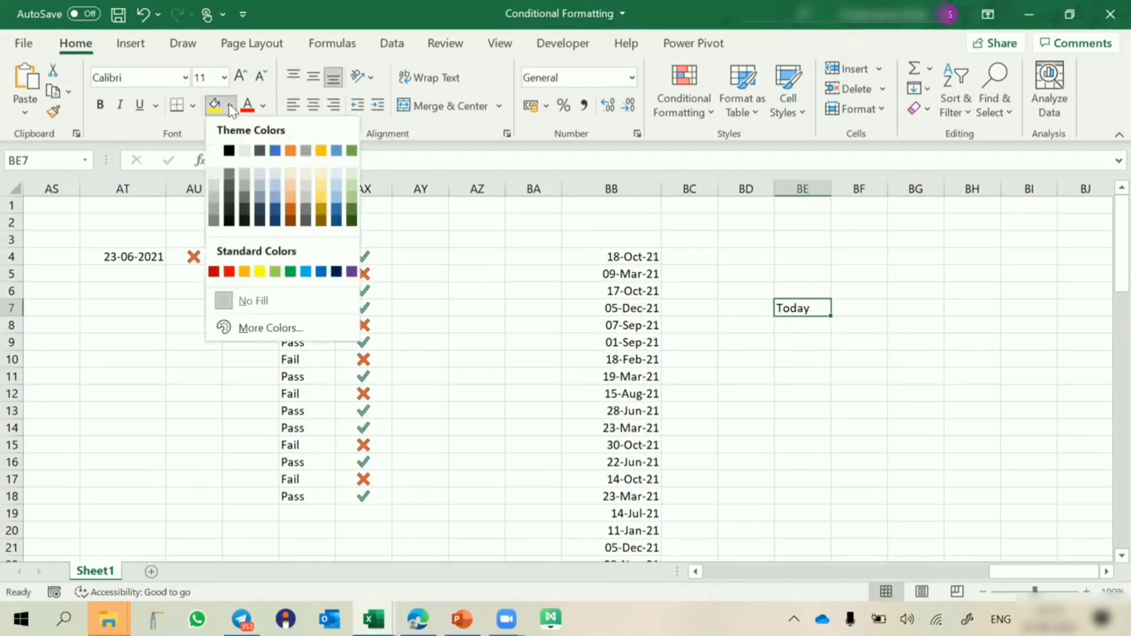
click(258, 271)
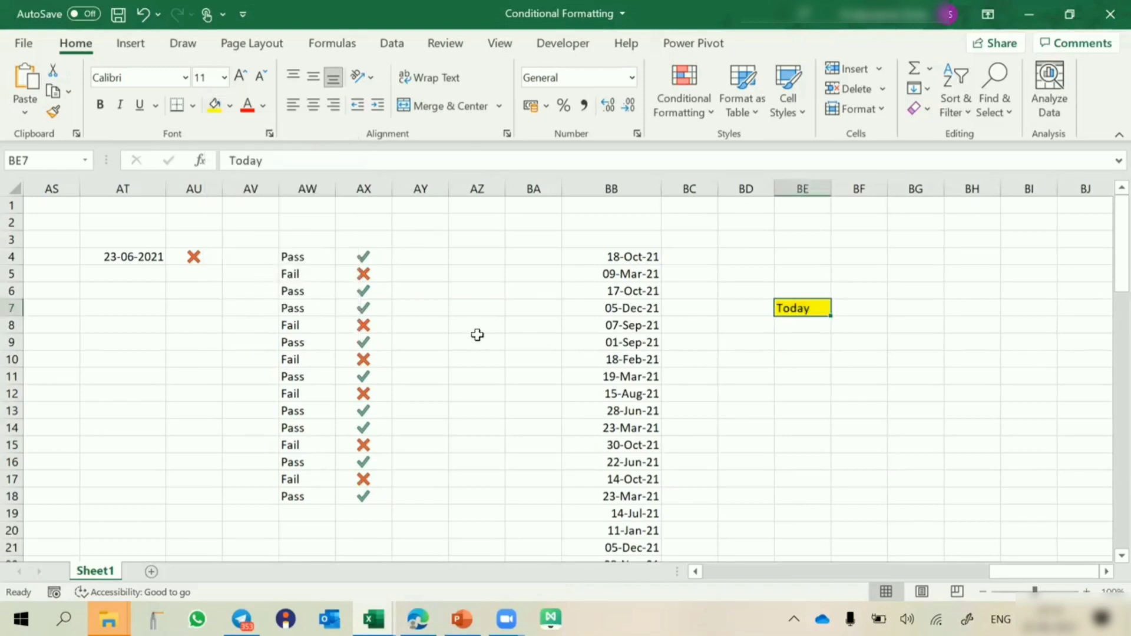
Step: Add a "This Week" label with a light green fill in cell BE8 and widen column BE to fit it
click(789, 328)
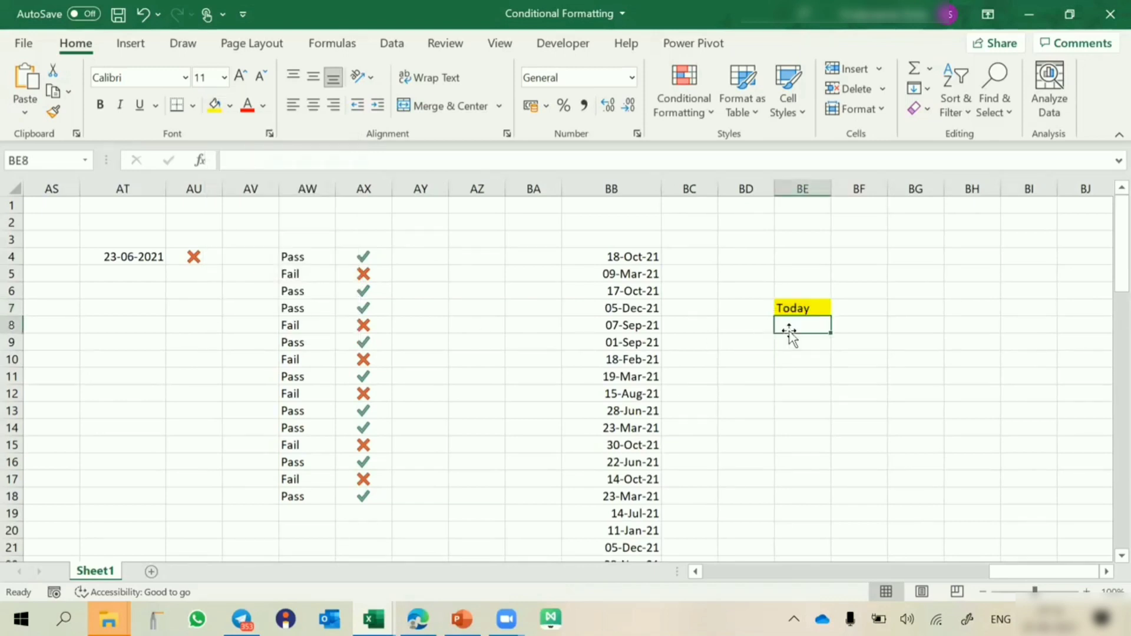
text(This Wee)
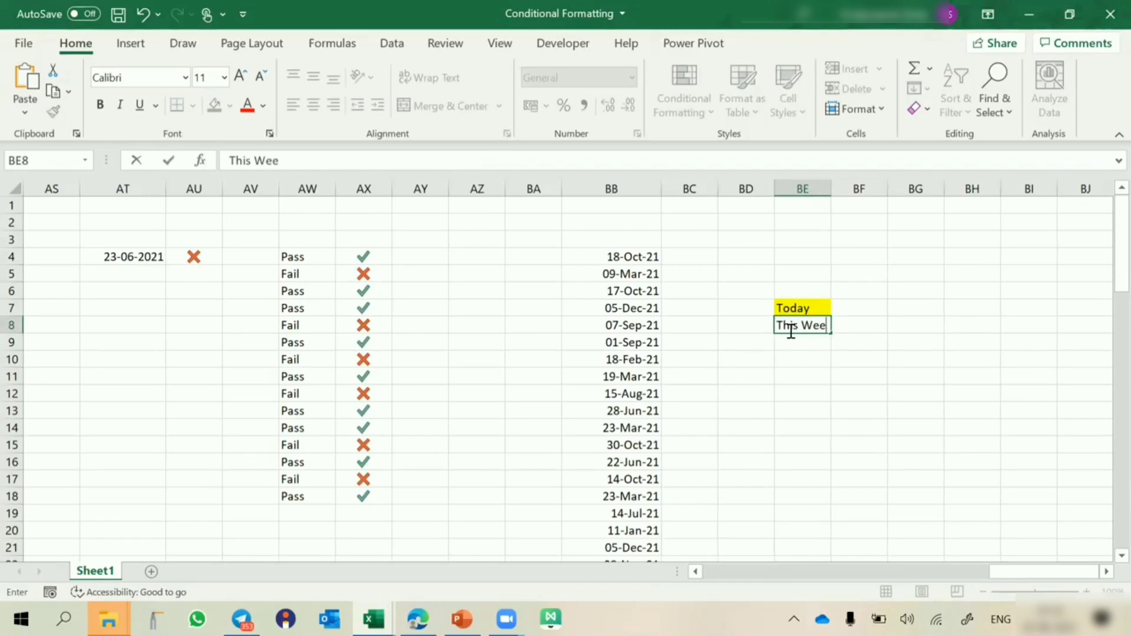
text(k)
key(Return)
click(793, 325)
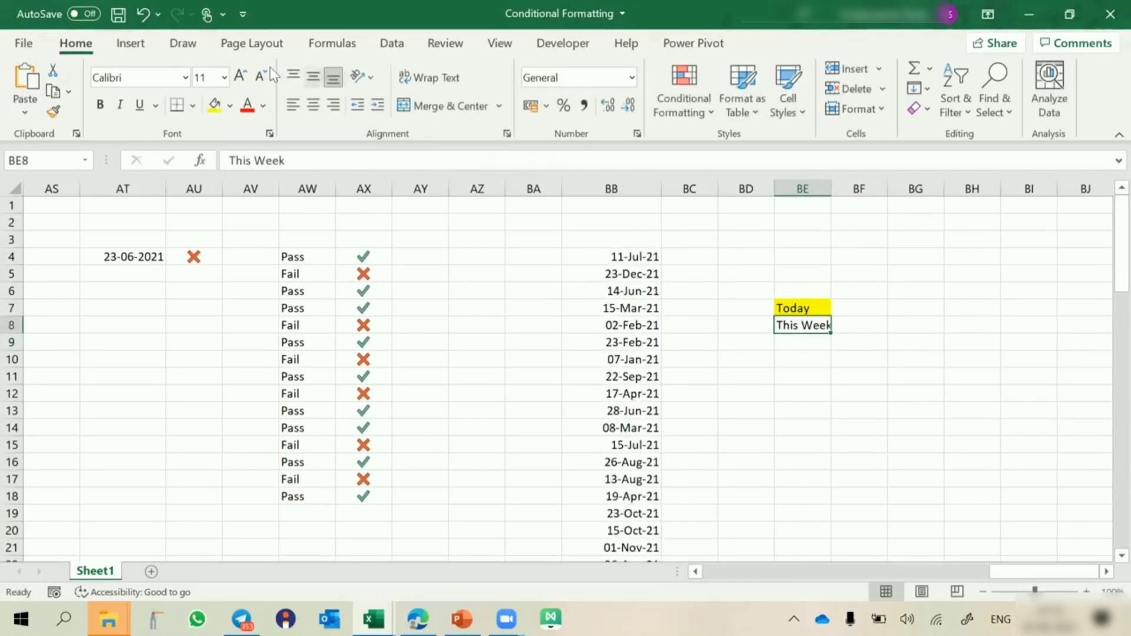
click(230, 106)
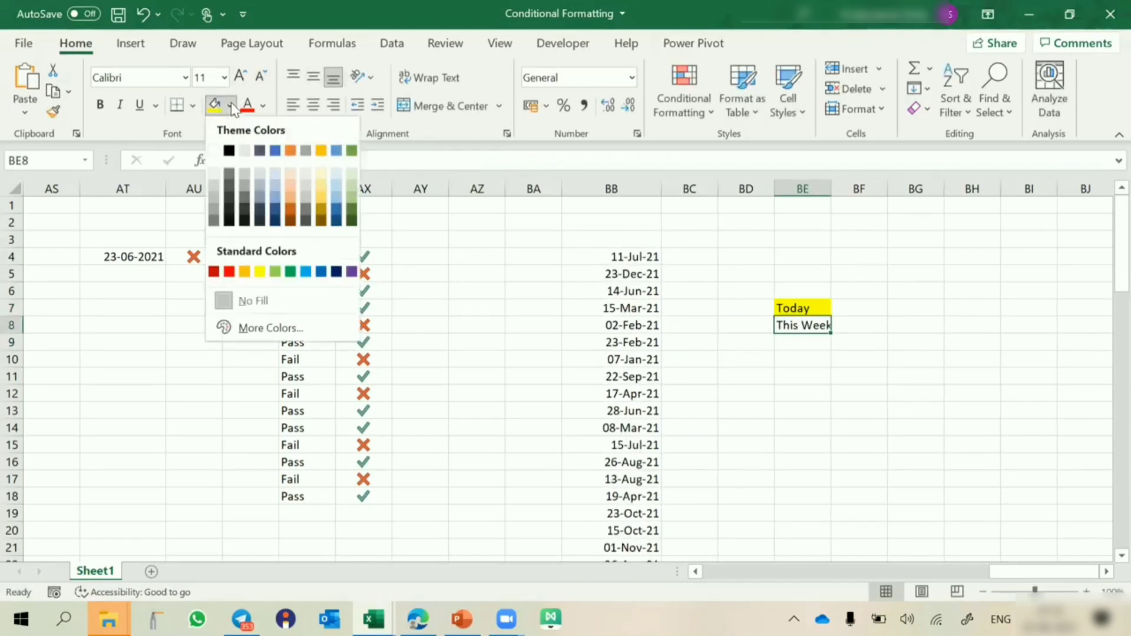
click(276, 271)
drag(830, 189, 883, 189)
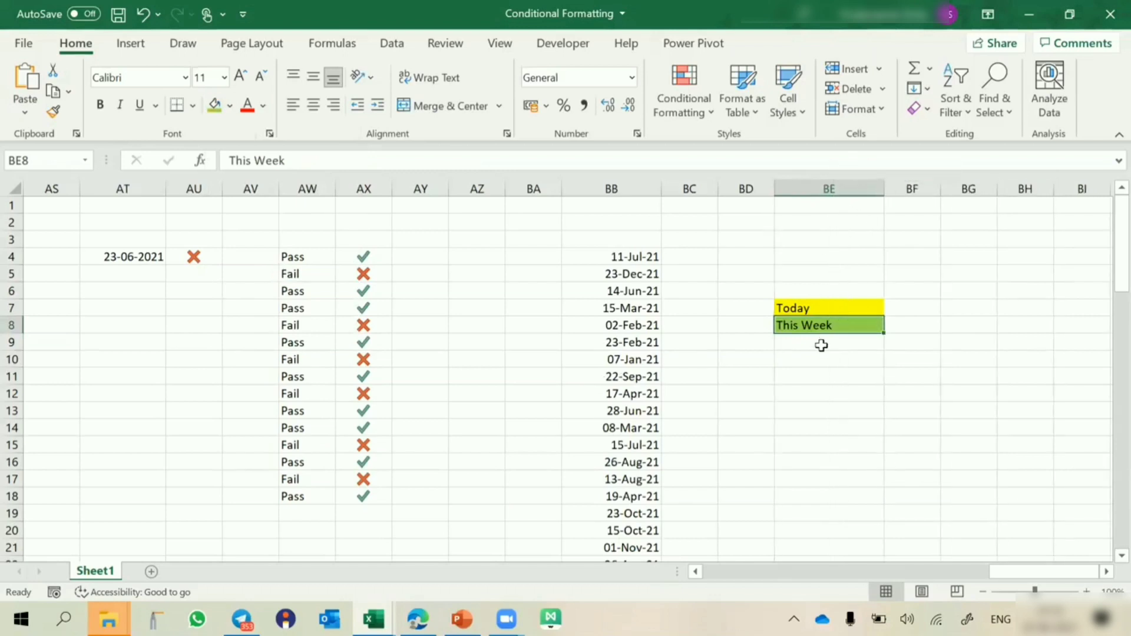
Step: Enter the label "This Month" in cell BE9 and give it a light blue fill
click(820, 356)
key(Up)
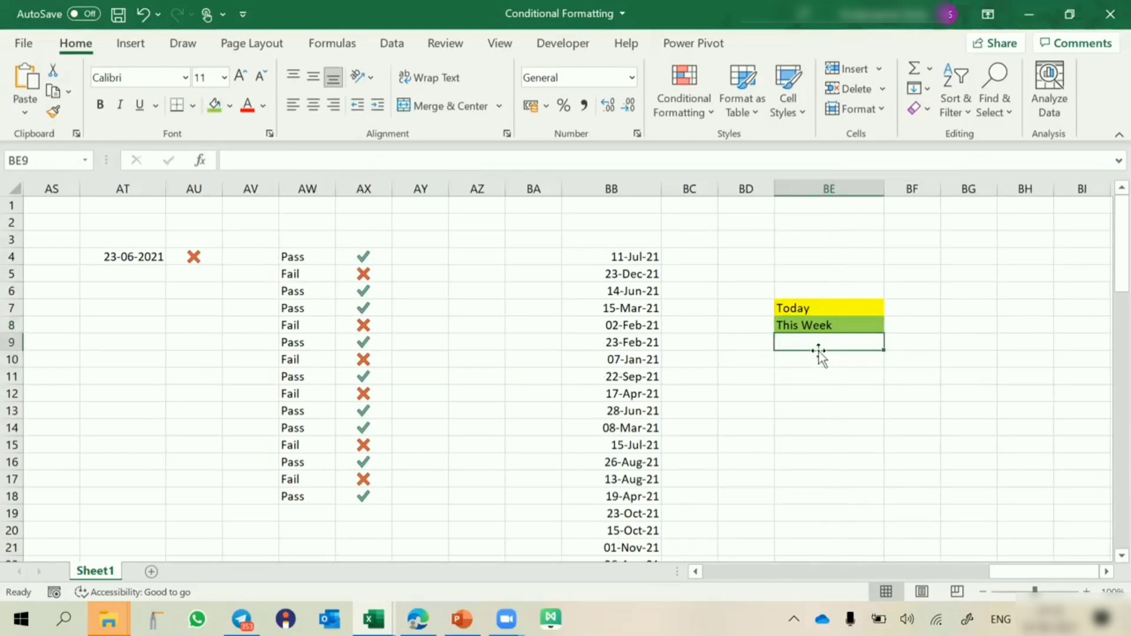
text(This Month)
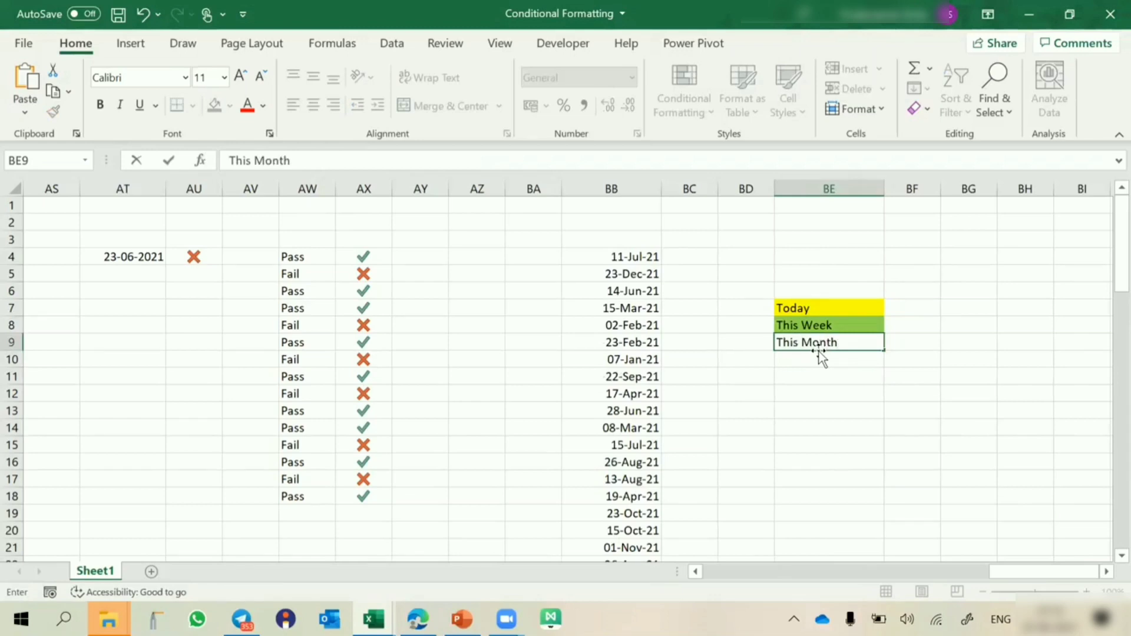
key(Return)
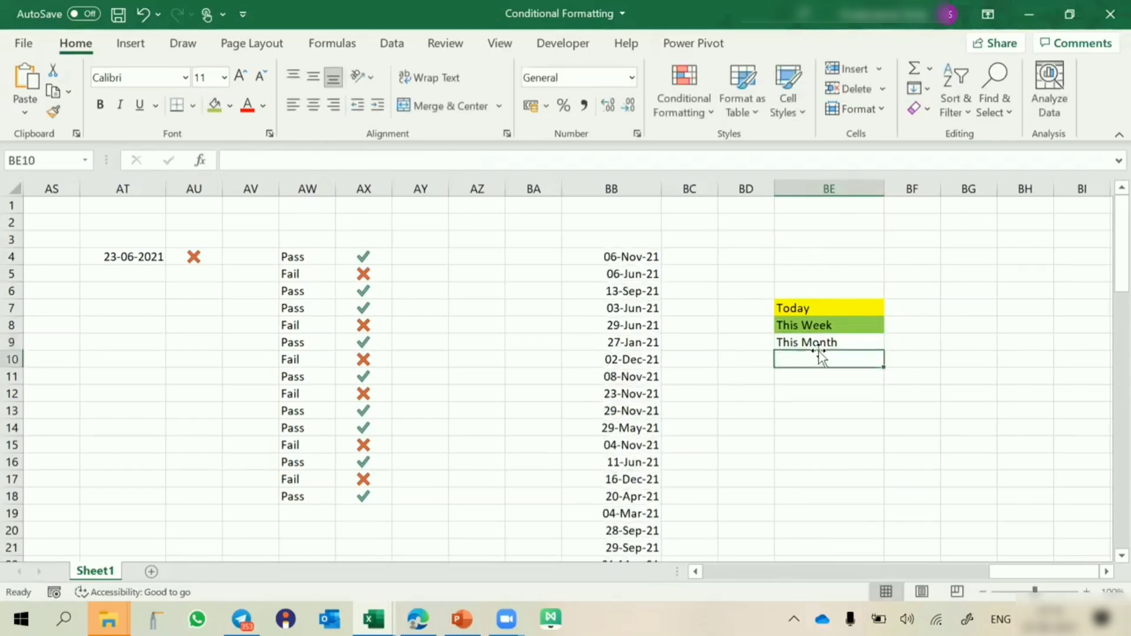
key(Up)
click(231, 110)
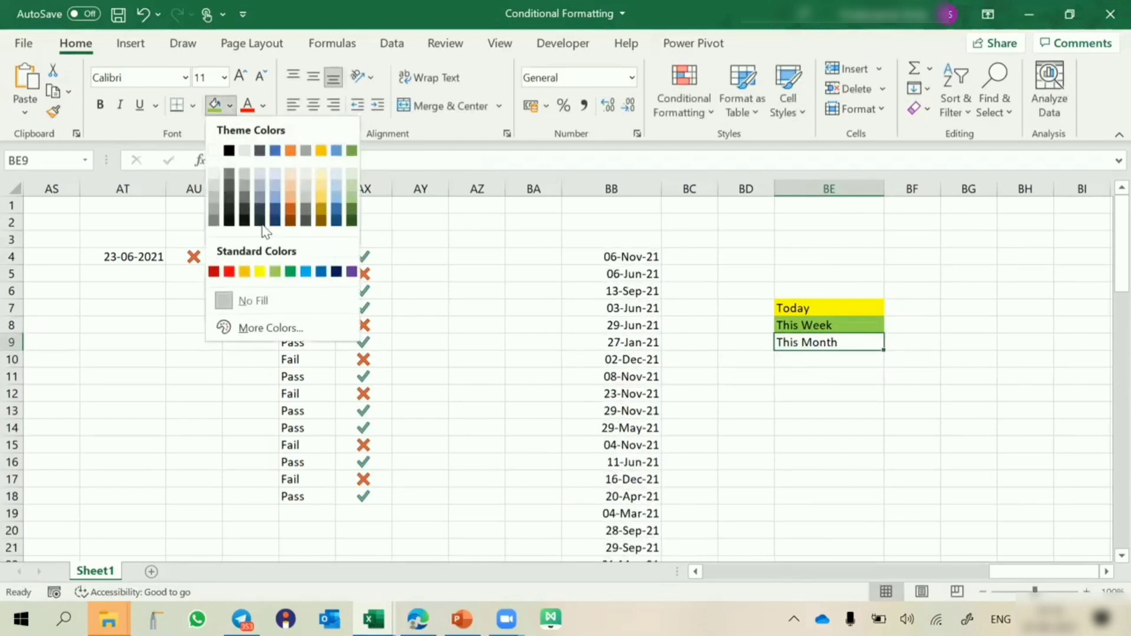
click(305, 271)
click(778, 391)
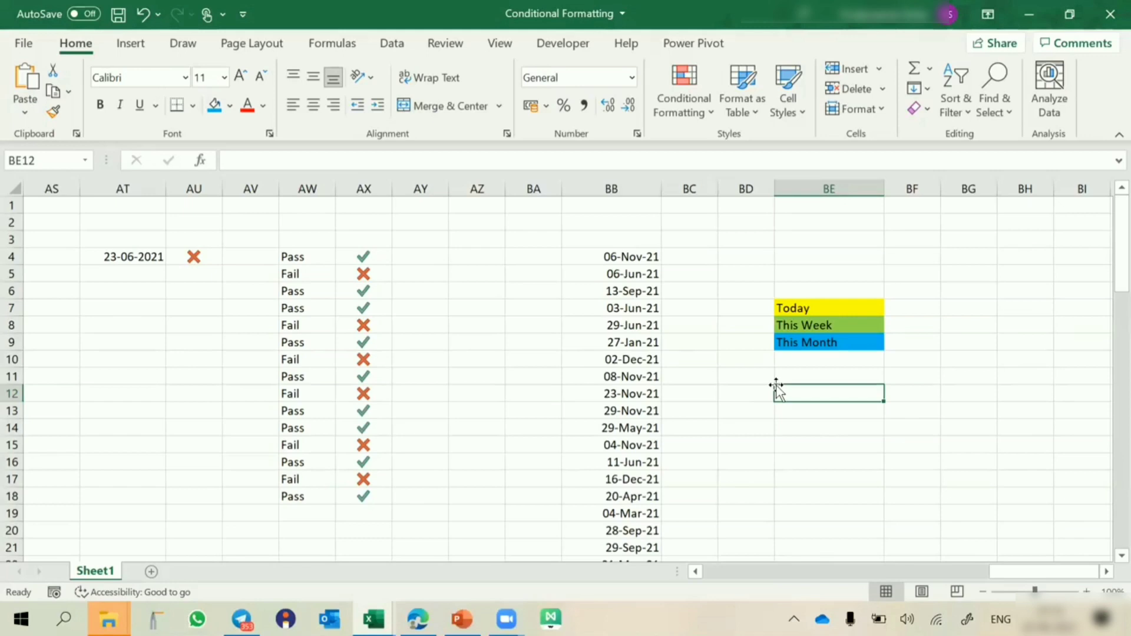
Step: Select the random dates in column BB from BB4 down to BB76
click(615, 254)
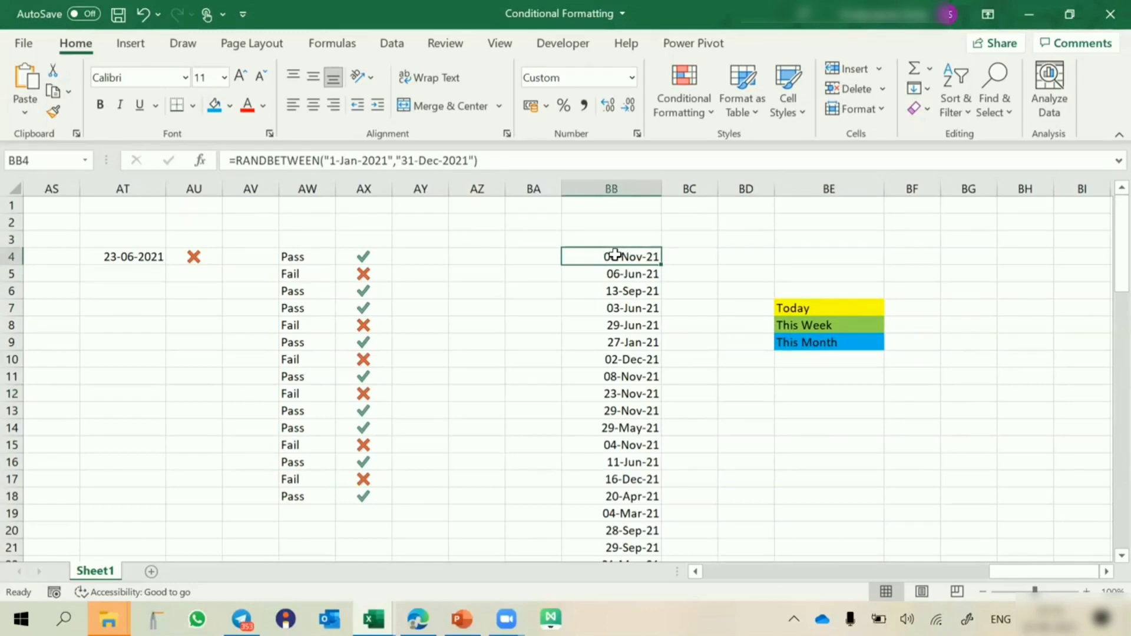
key(ctrl+shift+Down)
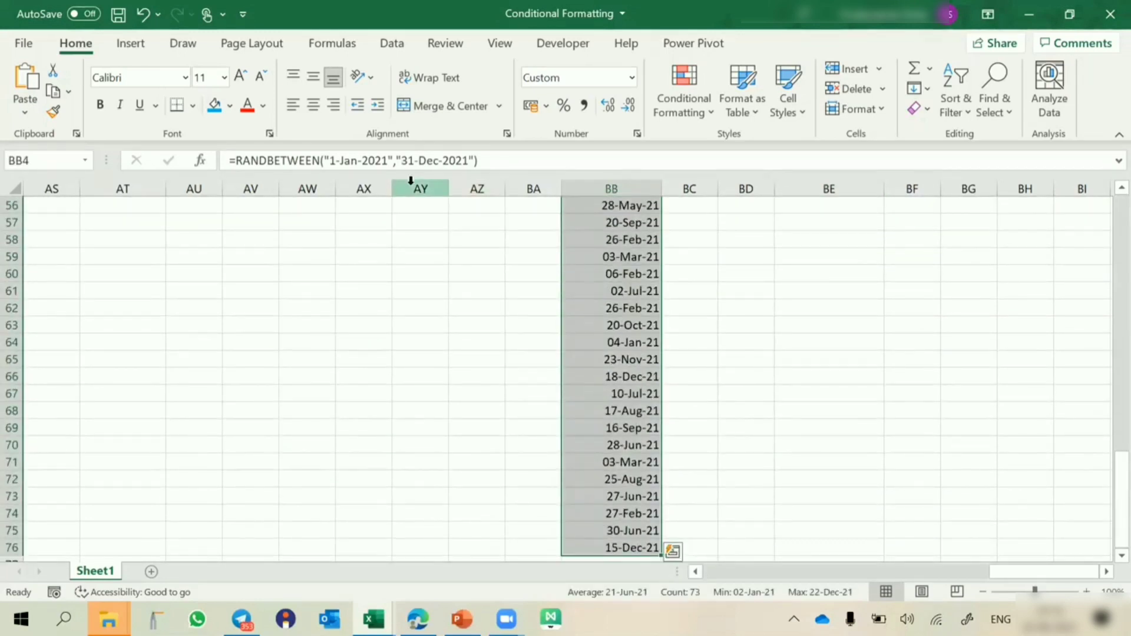
click(682, 107)
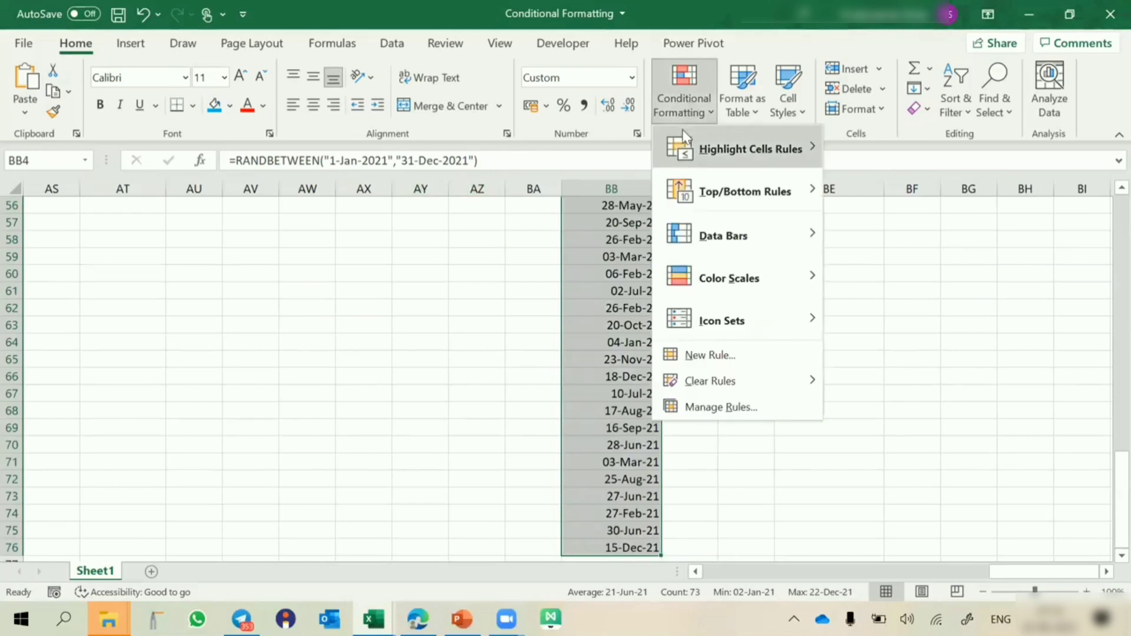
mouse_move(683, 134)
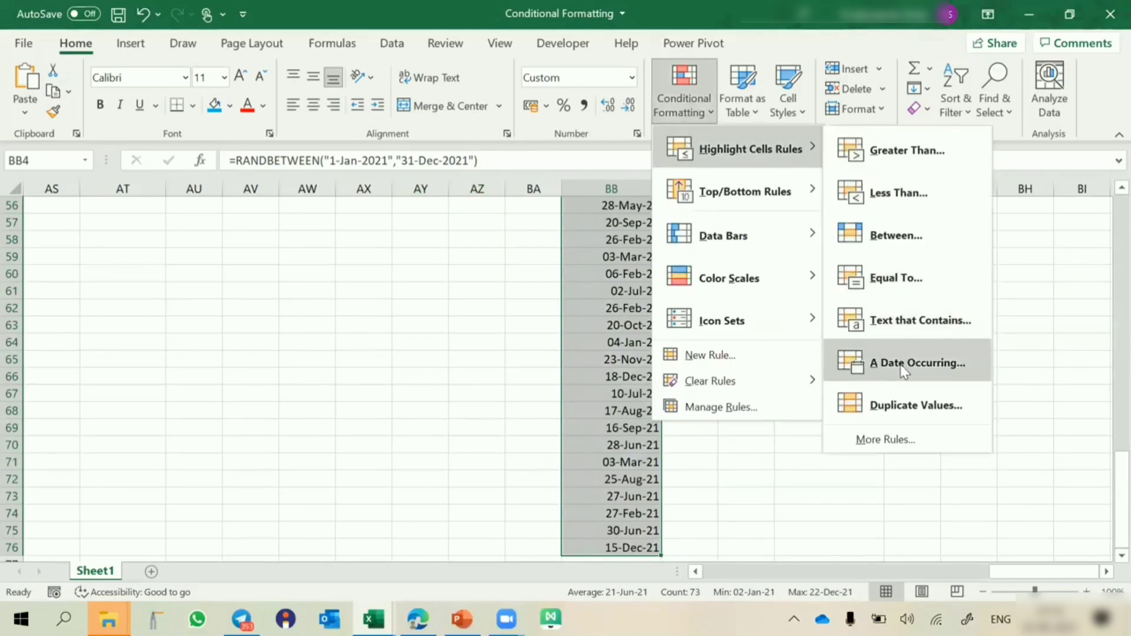
click(867, 437)
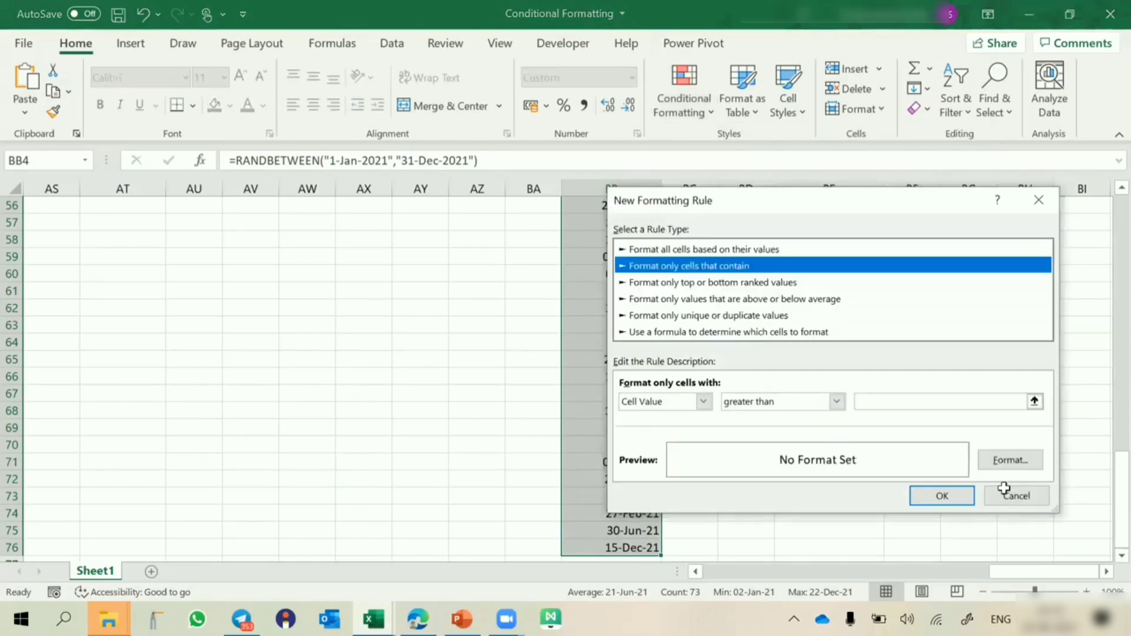
click(1004, 488)
Step: Create a new rule through the Conditional Formatting Rules Manager that formats only cells containing dates occurring Today
click(674, 96)
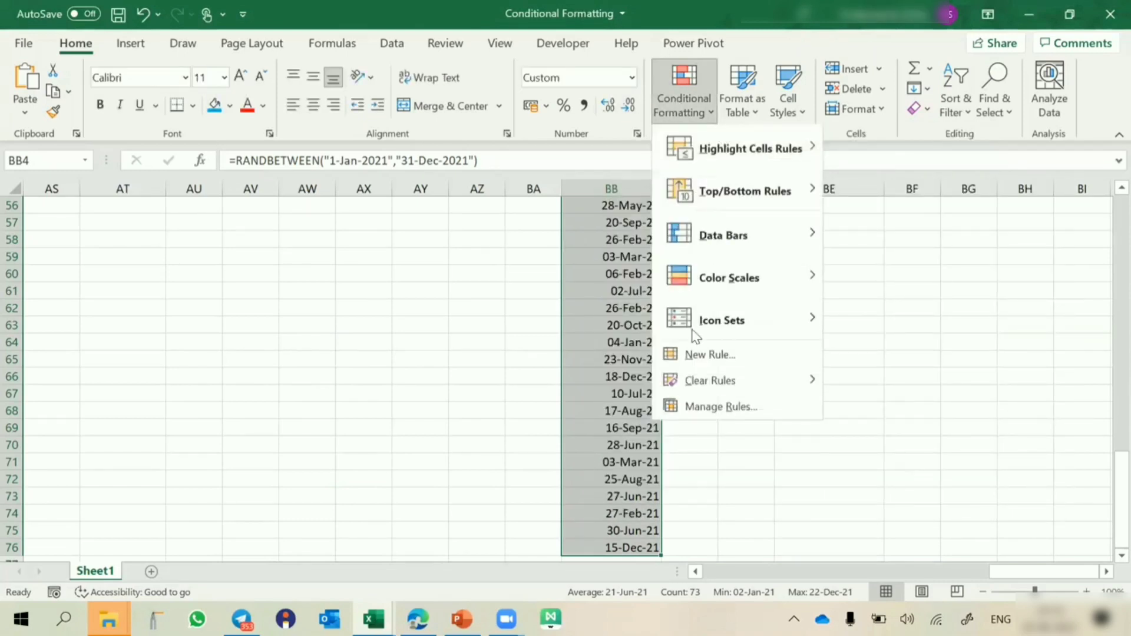
click(688, 402)
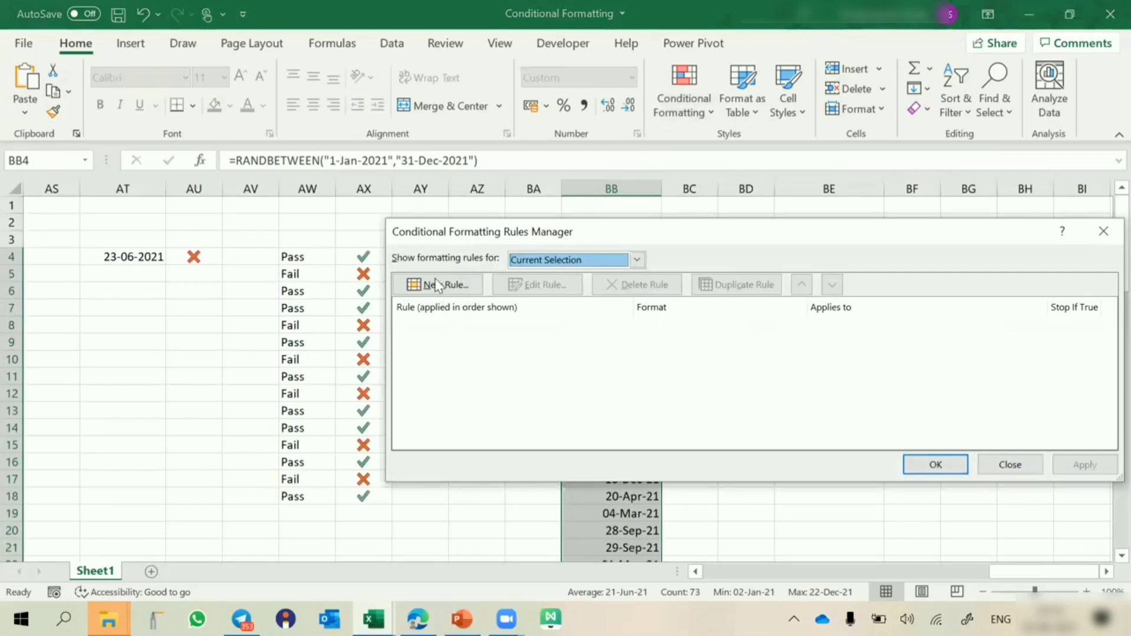
click(435, 278)
drag(597, 193, 140, 146)
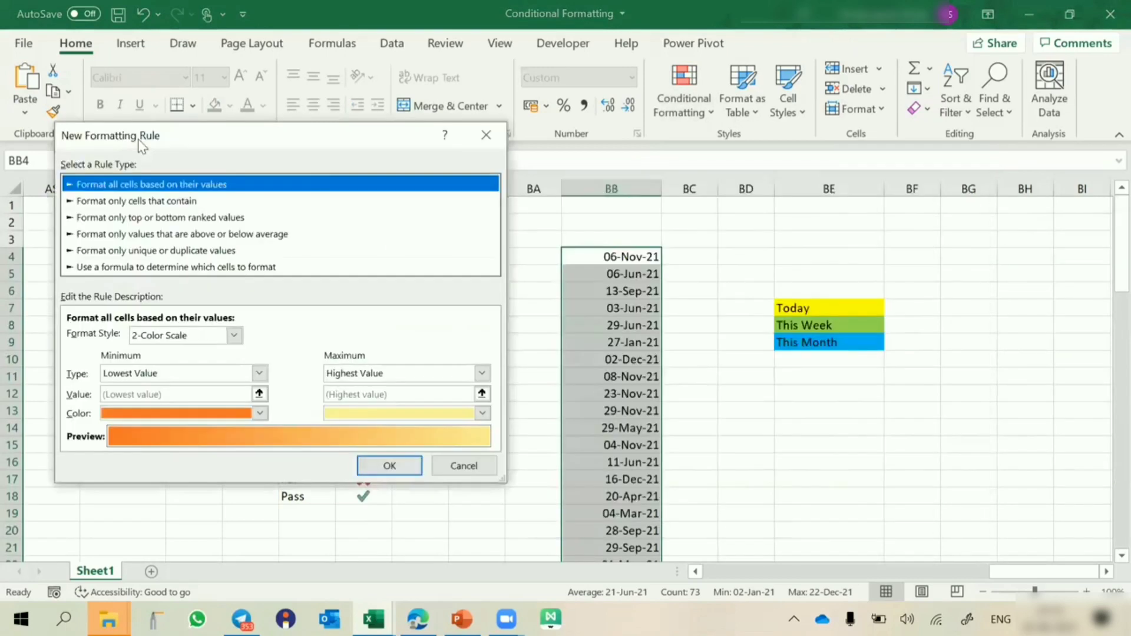
click(124, 201)
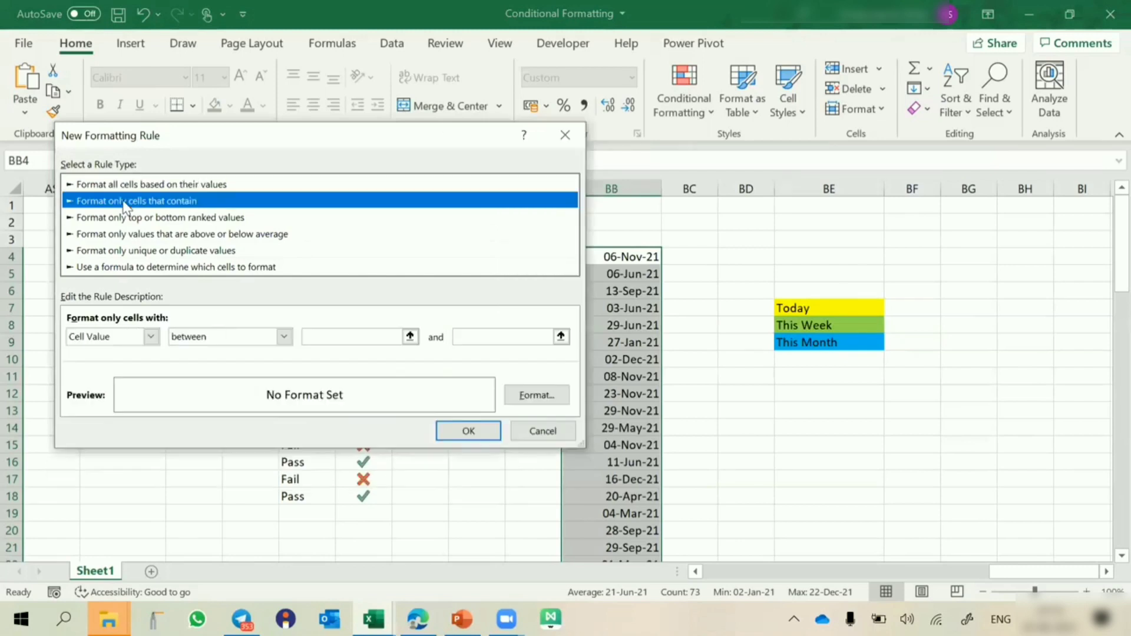
click(278, 334)
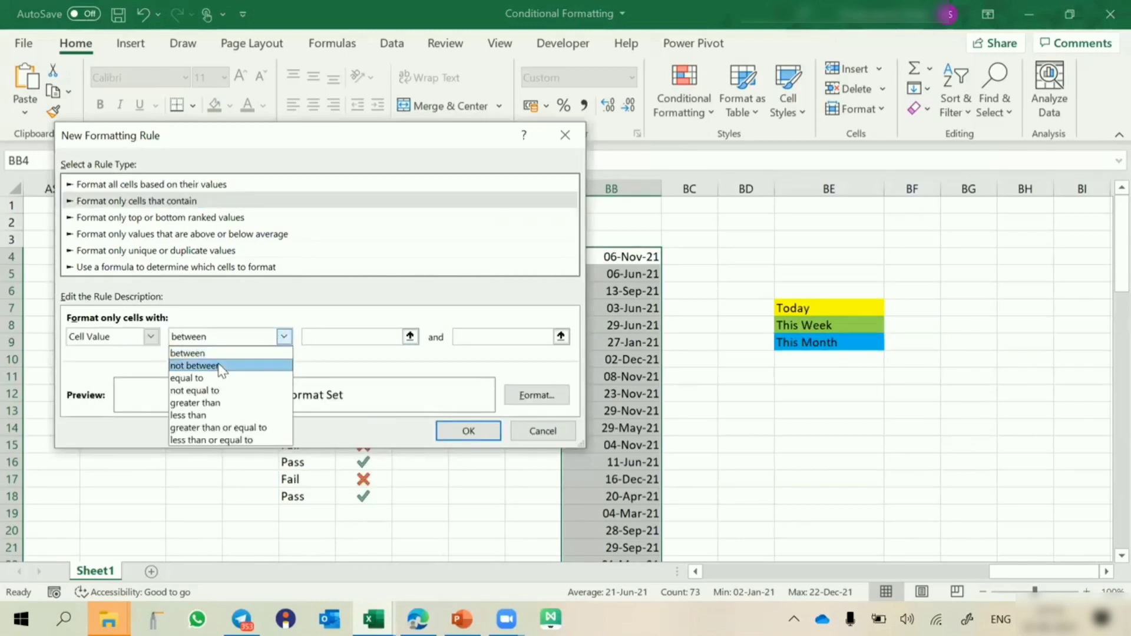
click(350, 305)
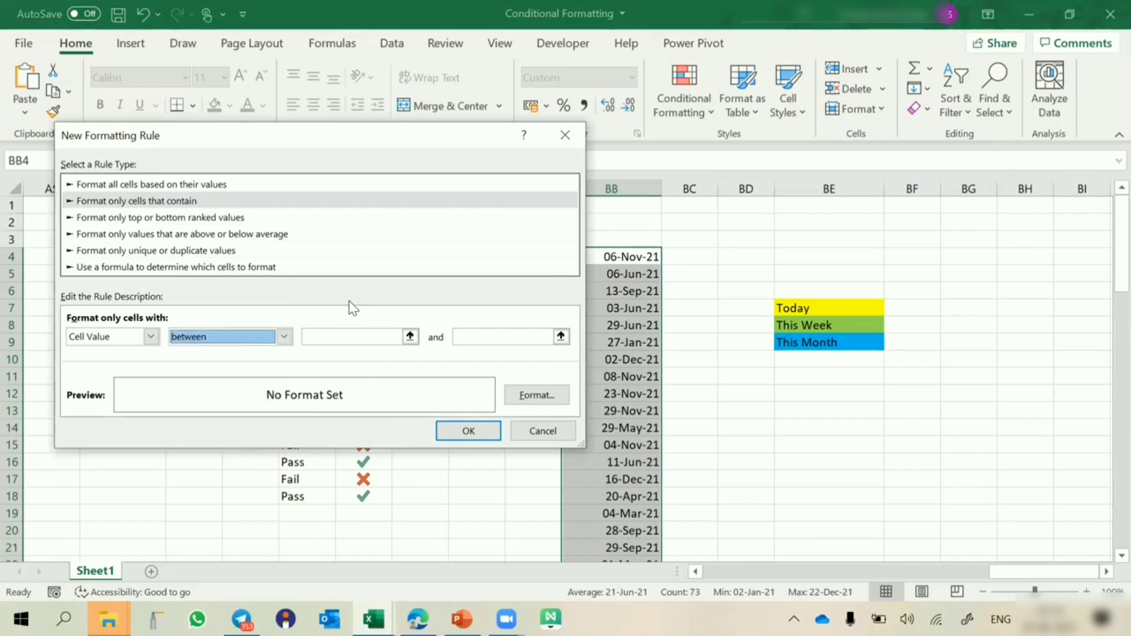
click(142, 338)
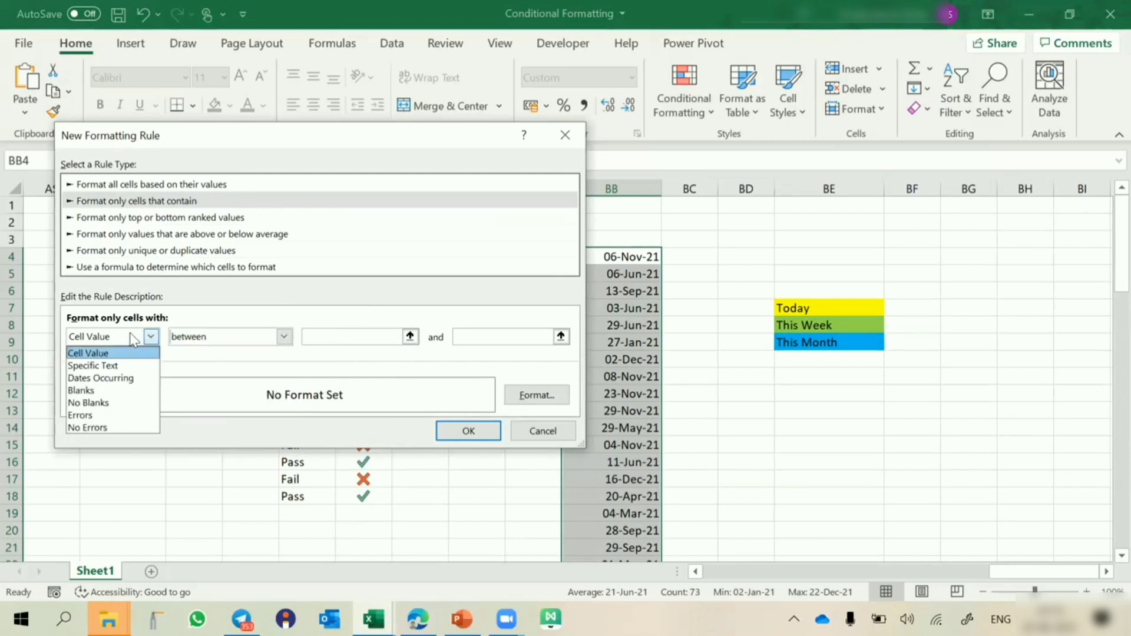
click(116, 378)
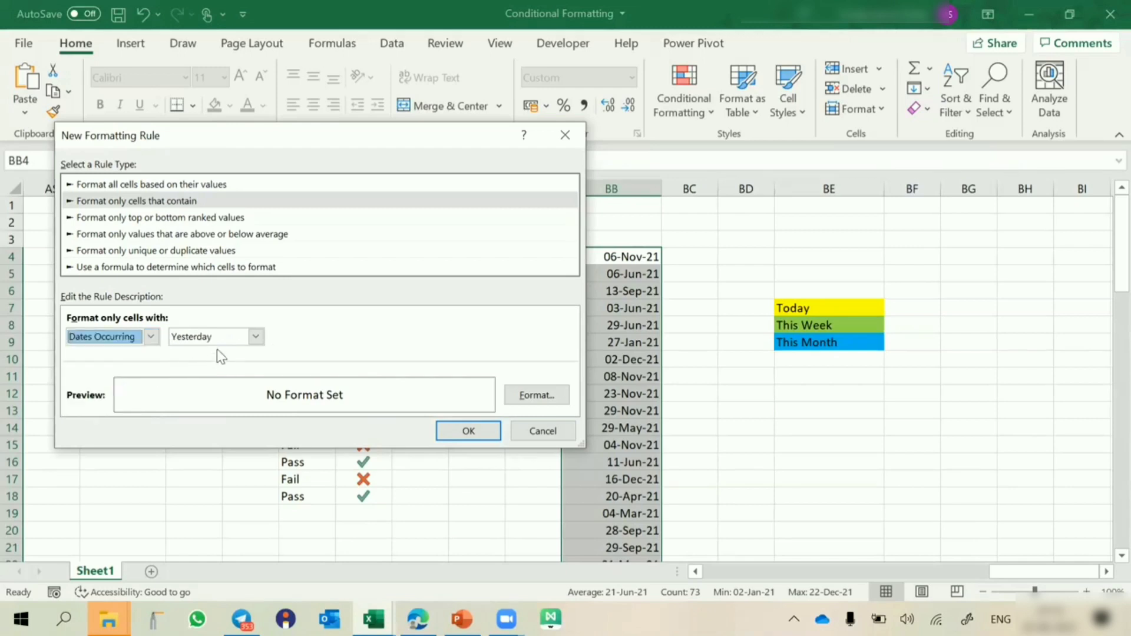
click(231, 337)
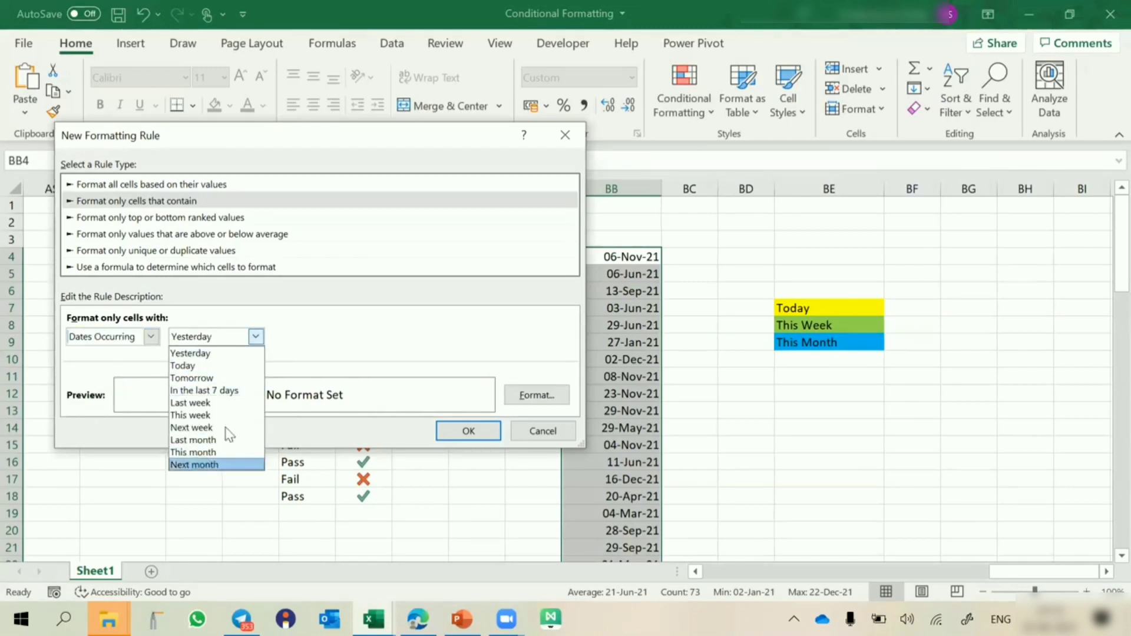
click(227, 365)
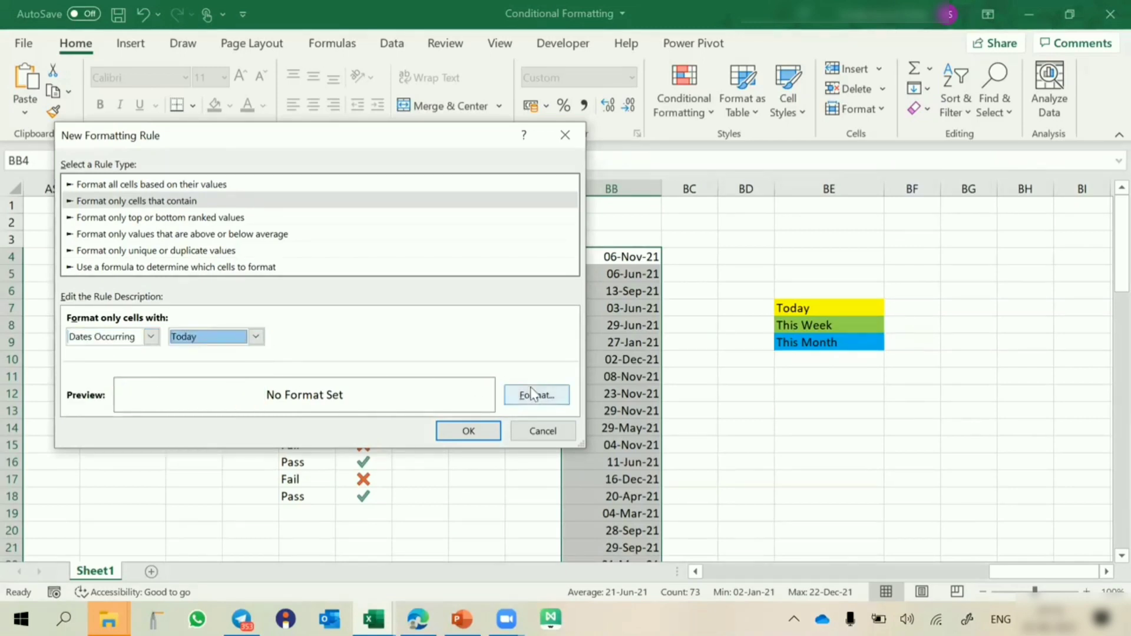
Step: Give the Today rule a yellow fill and add it to the rules list
click(508, 393)
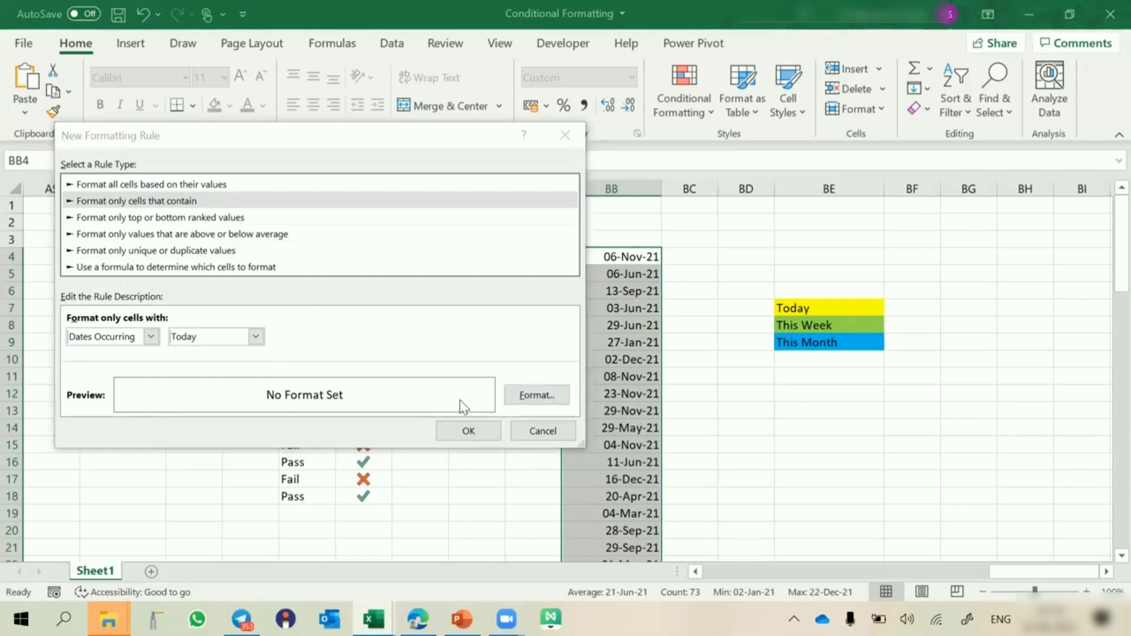
click(716, 131)
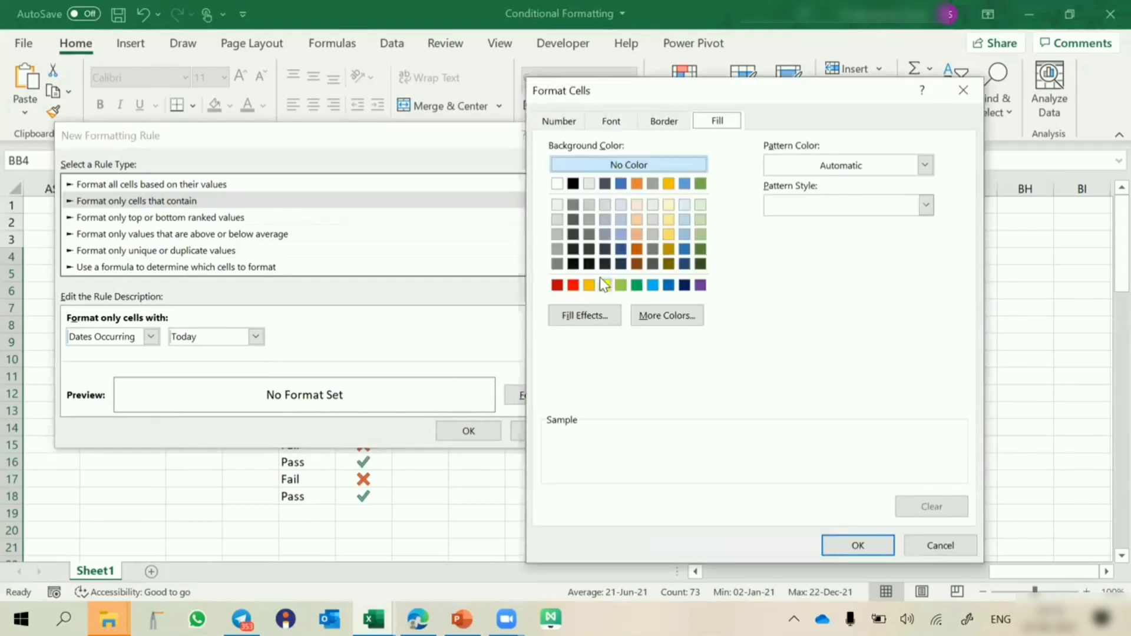
click(604, 285)
click(835, 539)
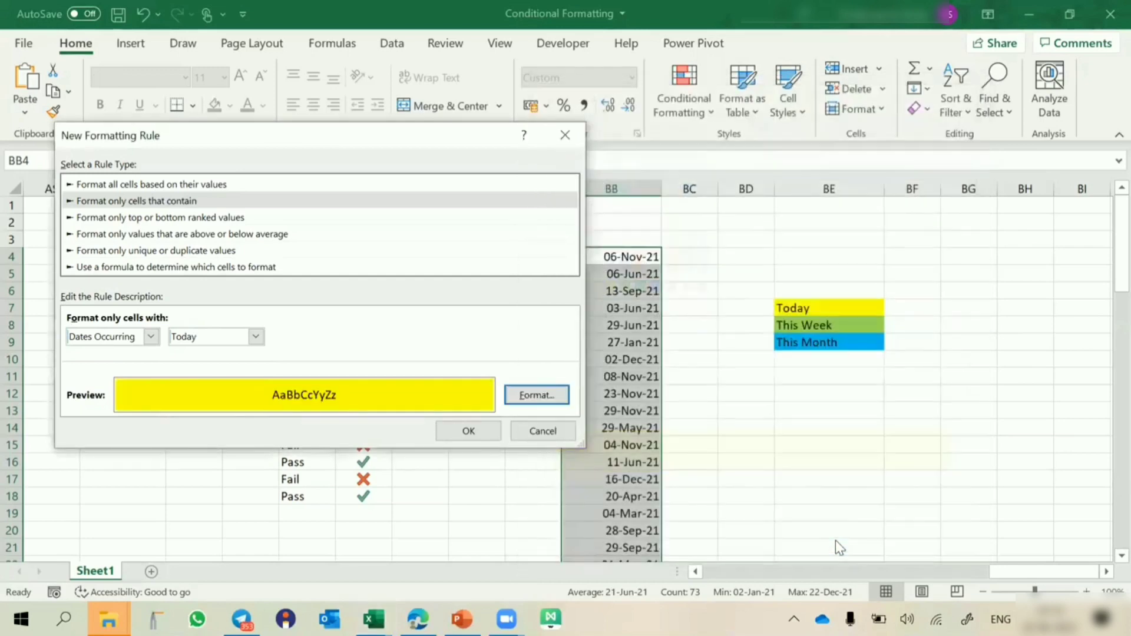
click(479, 424)
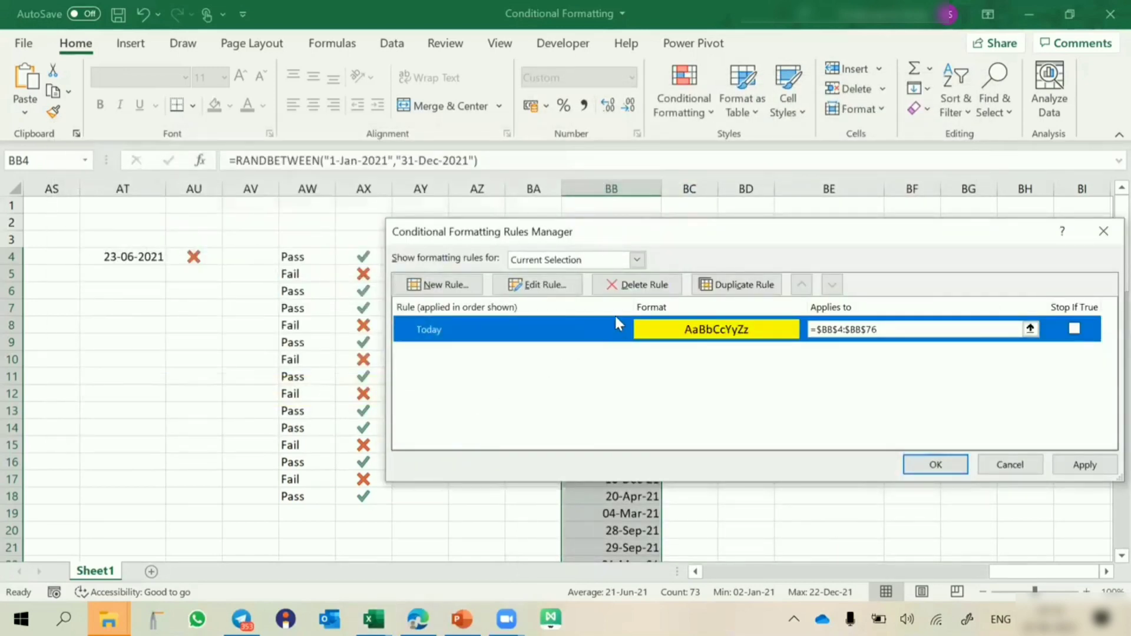
Step: Add a second rule that formats dates occurring This week with a light green fill
click(452, 287)
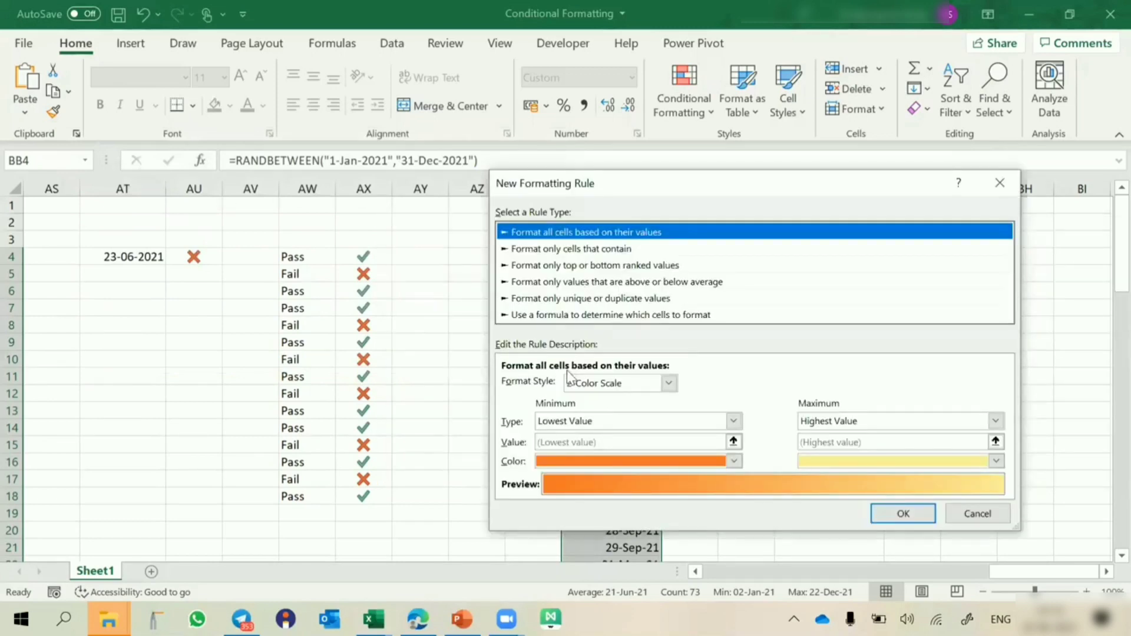
click(589, 248)
click(580, 385)
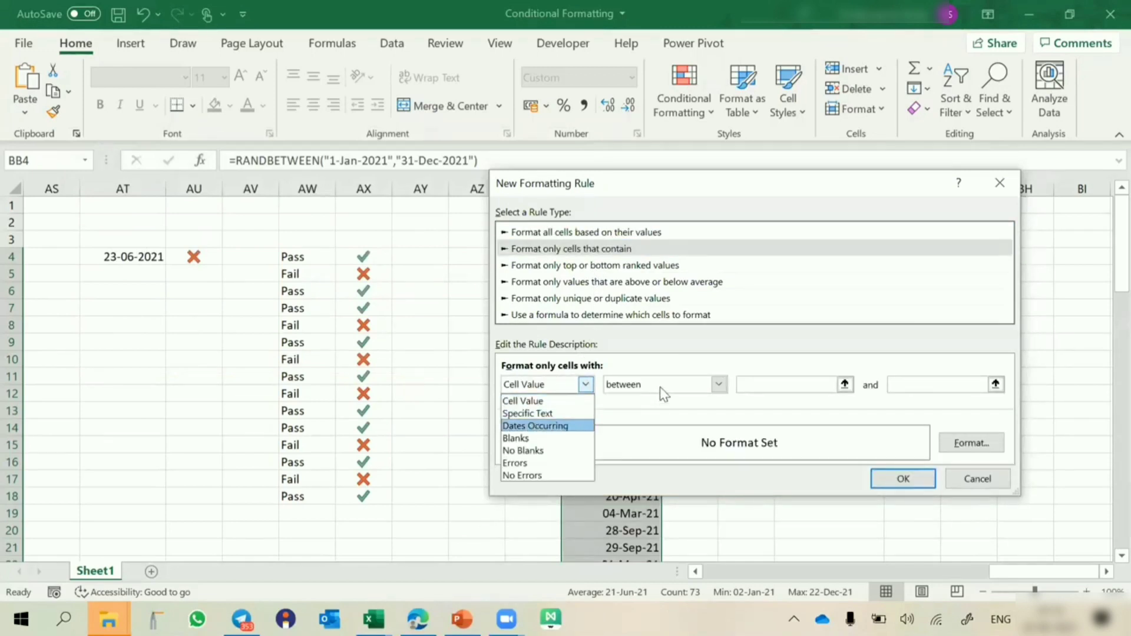
key(Return)
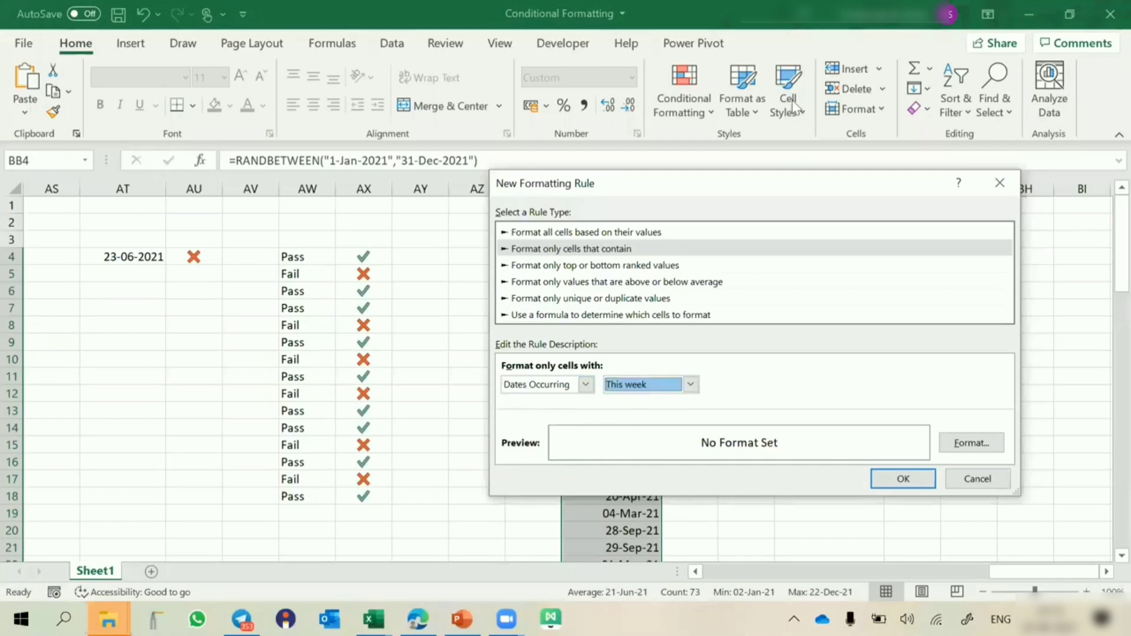
drag(740, 184, 378, 191)
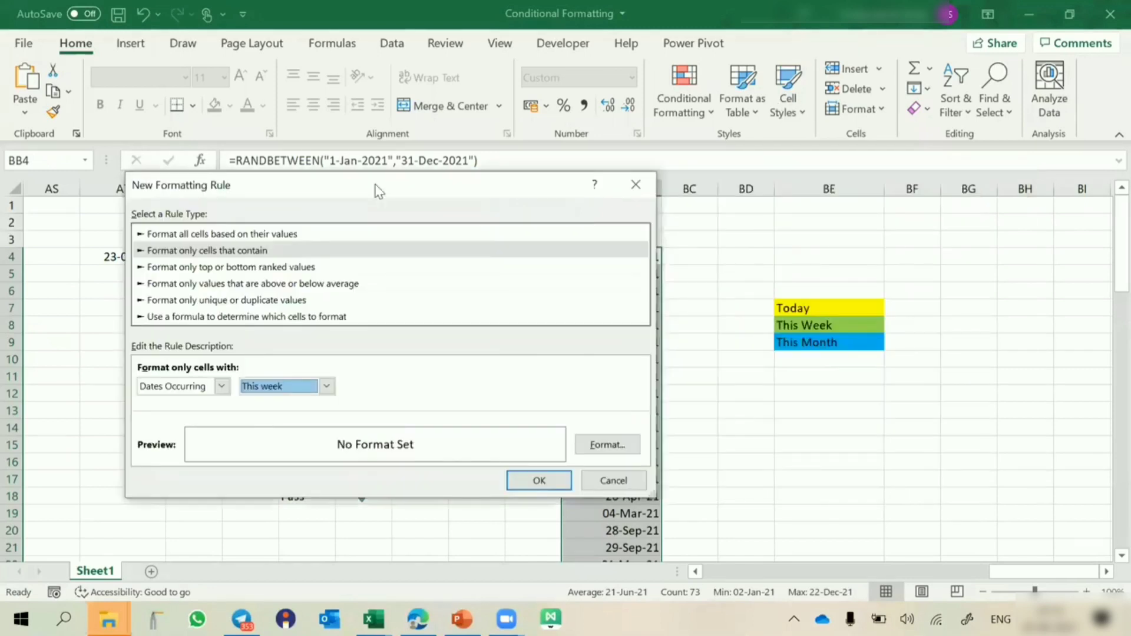
click(582, 445)
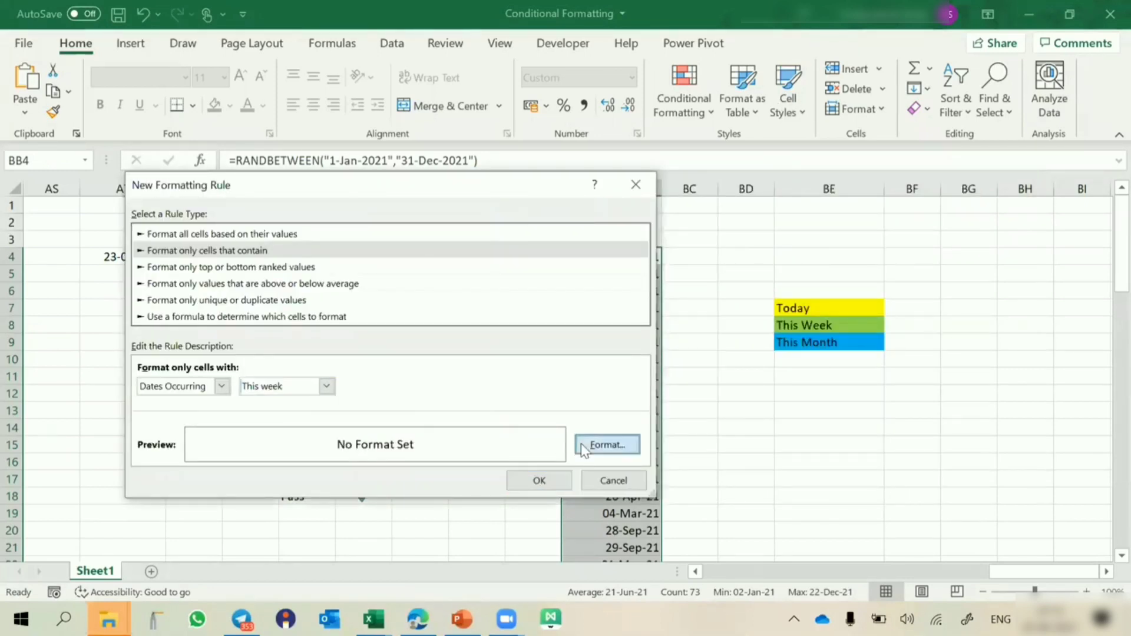
click(620, 285)
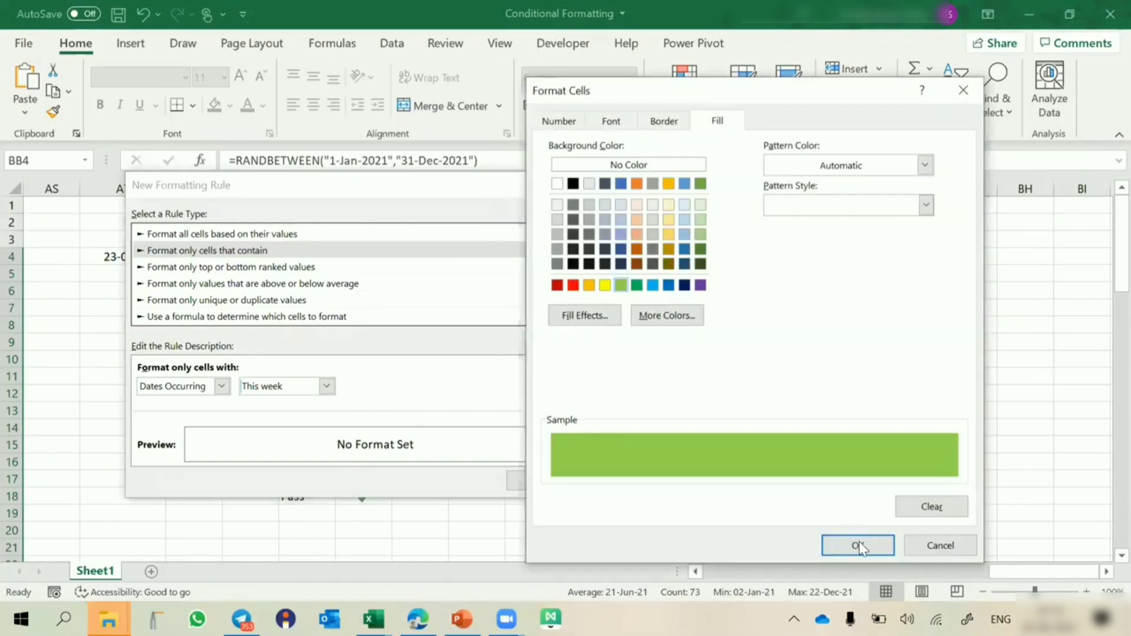
click(858, 545)
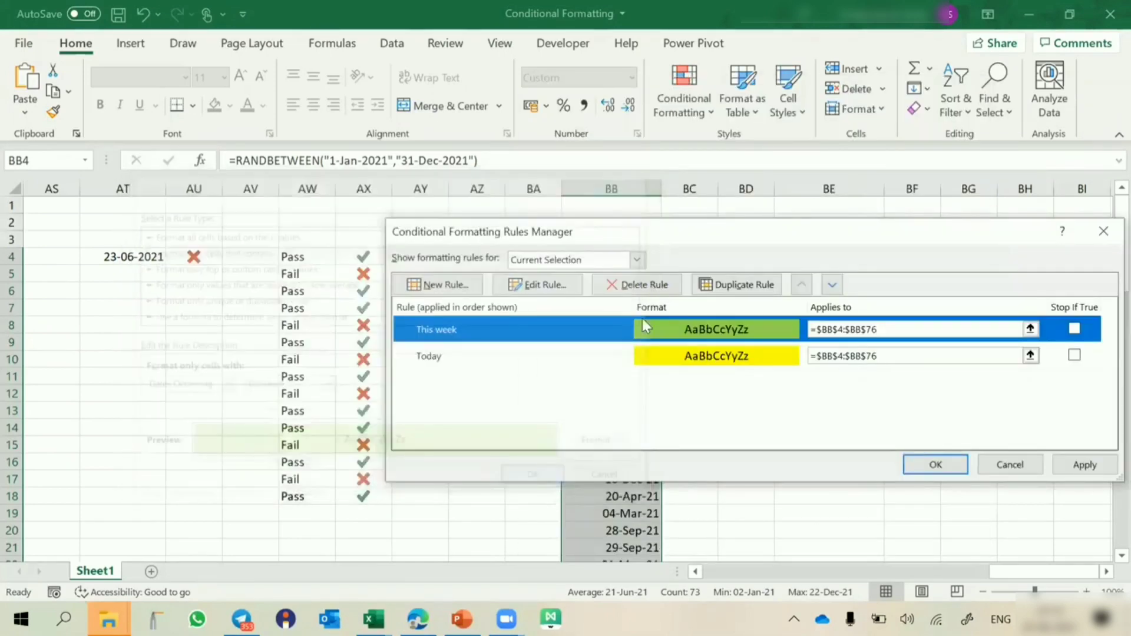
Step: Duplicate the This week rule and change the copy's date period to This month
click(739, 285)
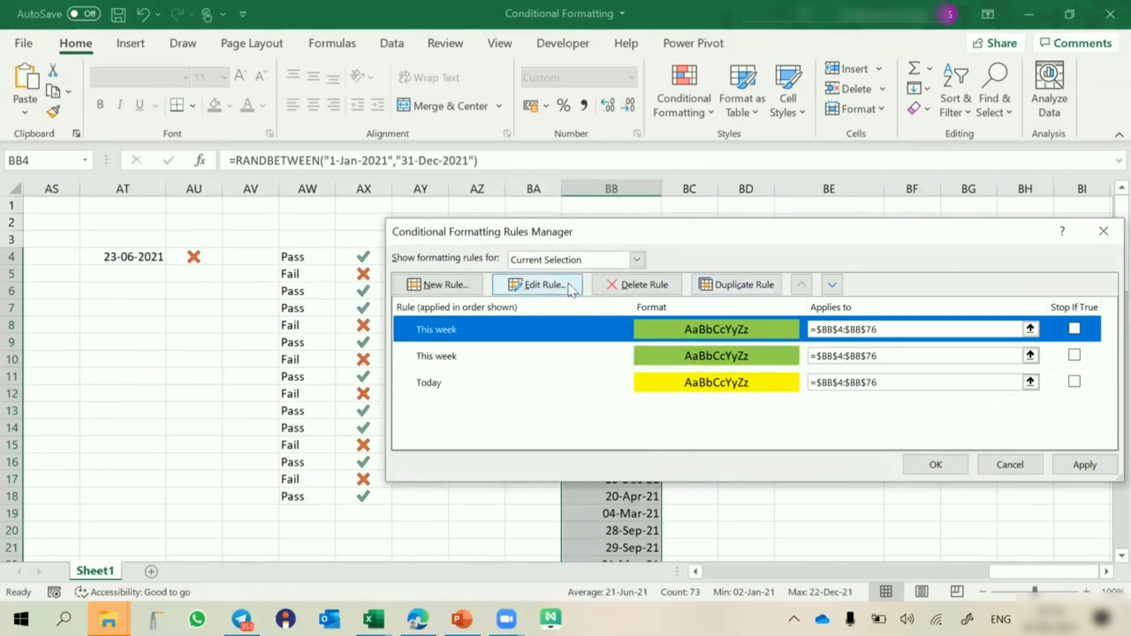
click(541, 284)
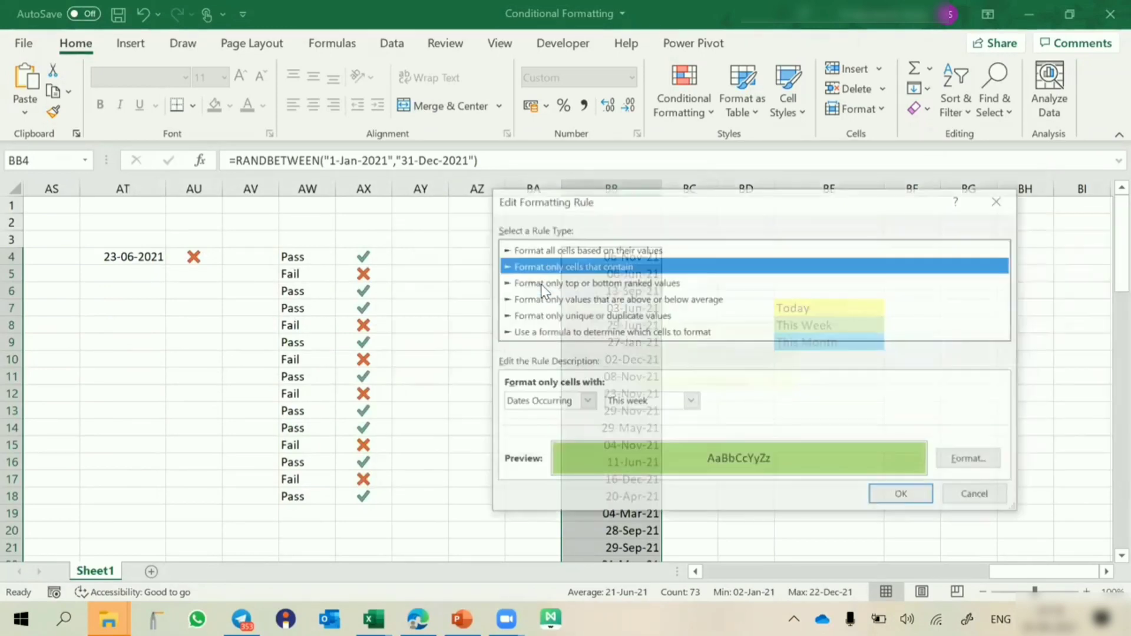
click(634, 404)
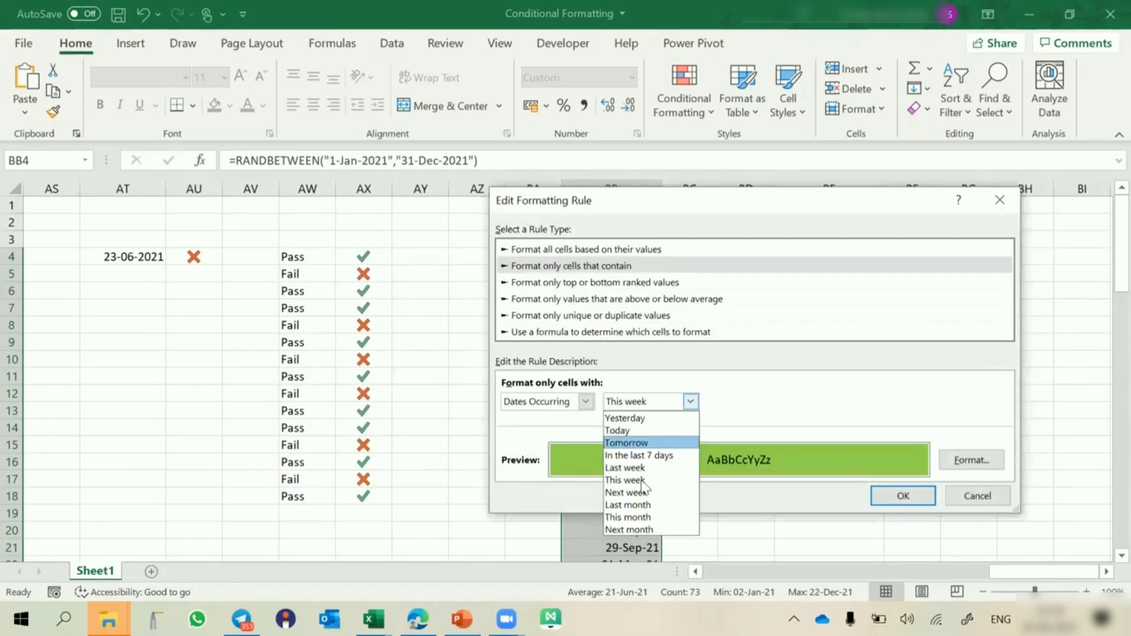
click(630, 517)
Step: Give the This month rule a light blue fill and apply all the rules to the dates
click(975, 460)
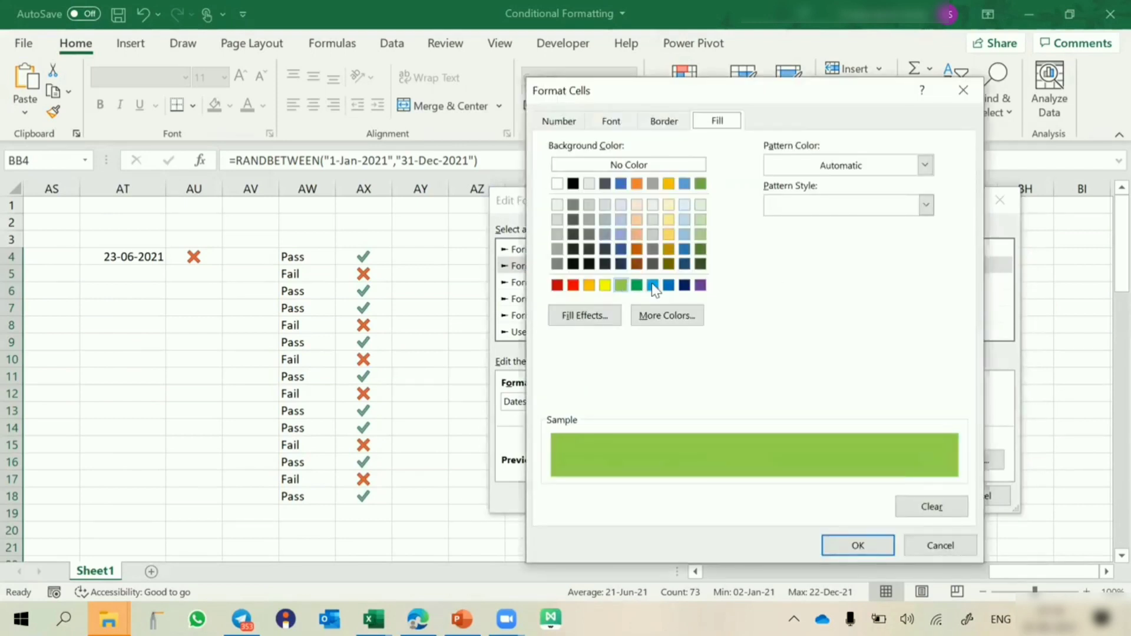
click(652, 285)
click(878, 543)
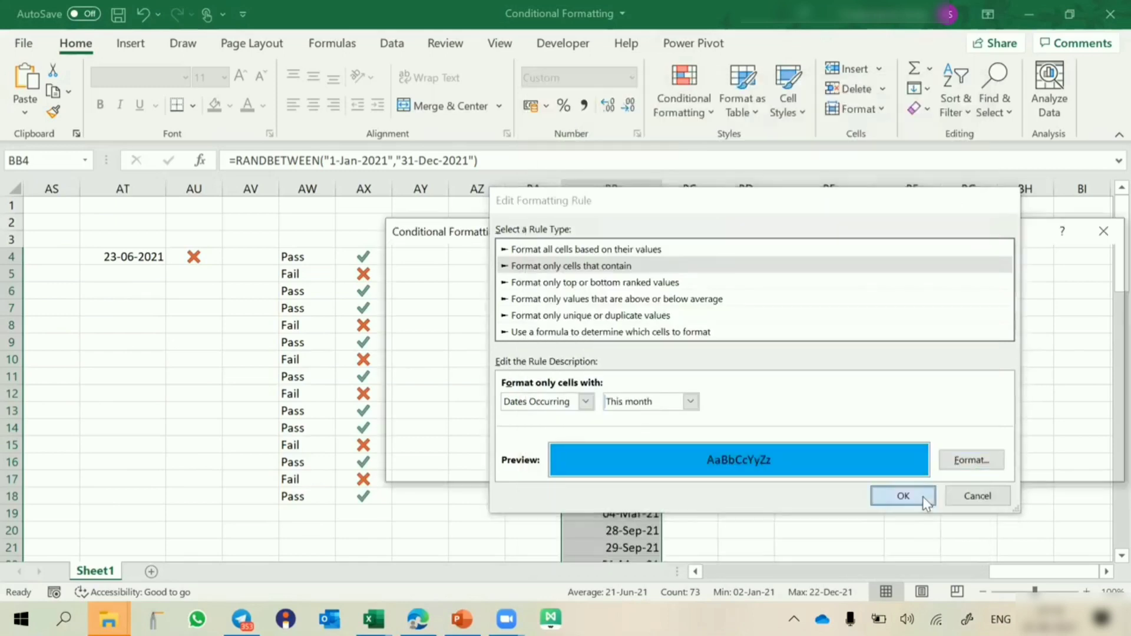
click(922, 497)
drag(708, 239, 359, 155)
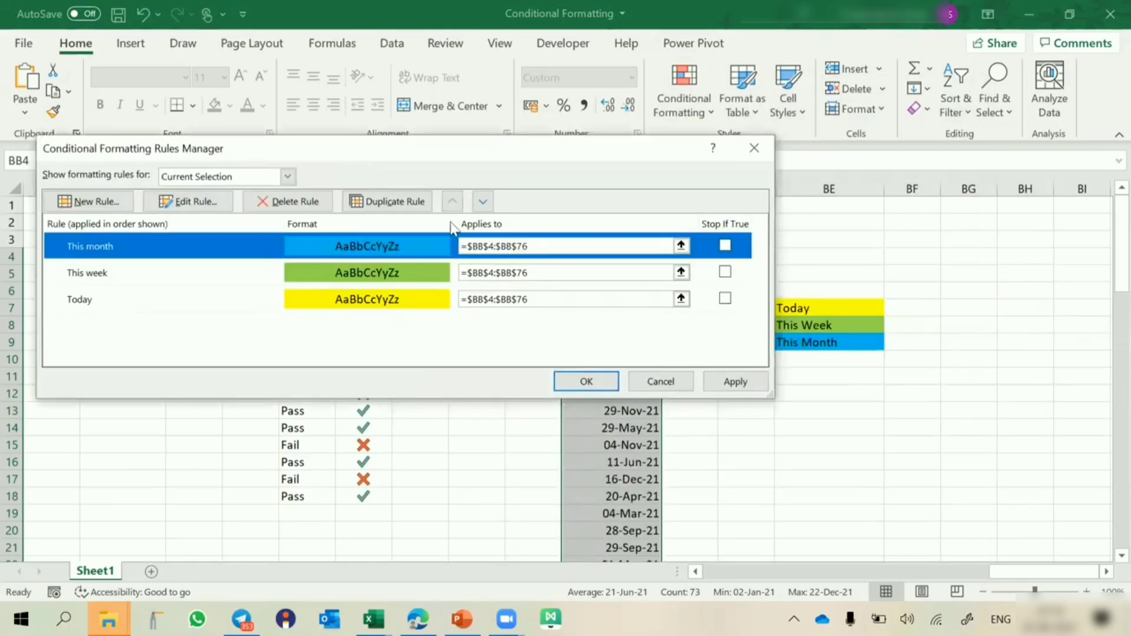
click(594, 384)
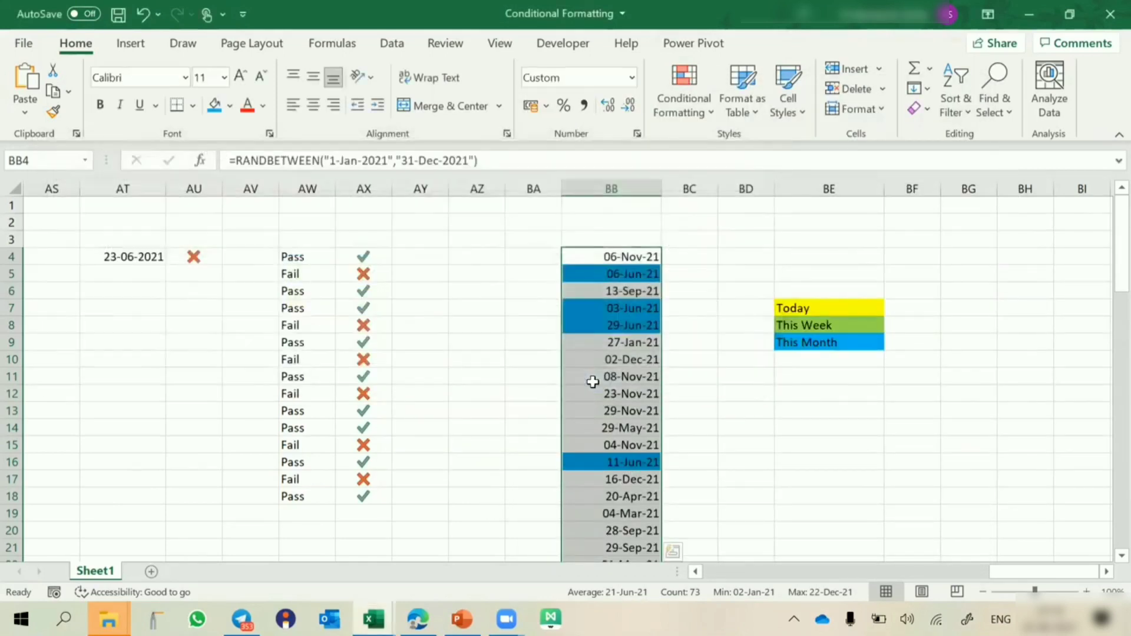
Step: Review the highlighted dates down column BB against the color legend
click(596, 396)
scroll(596, 398, down, 8)
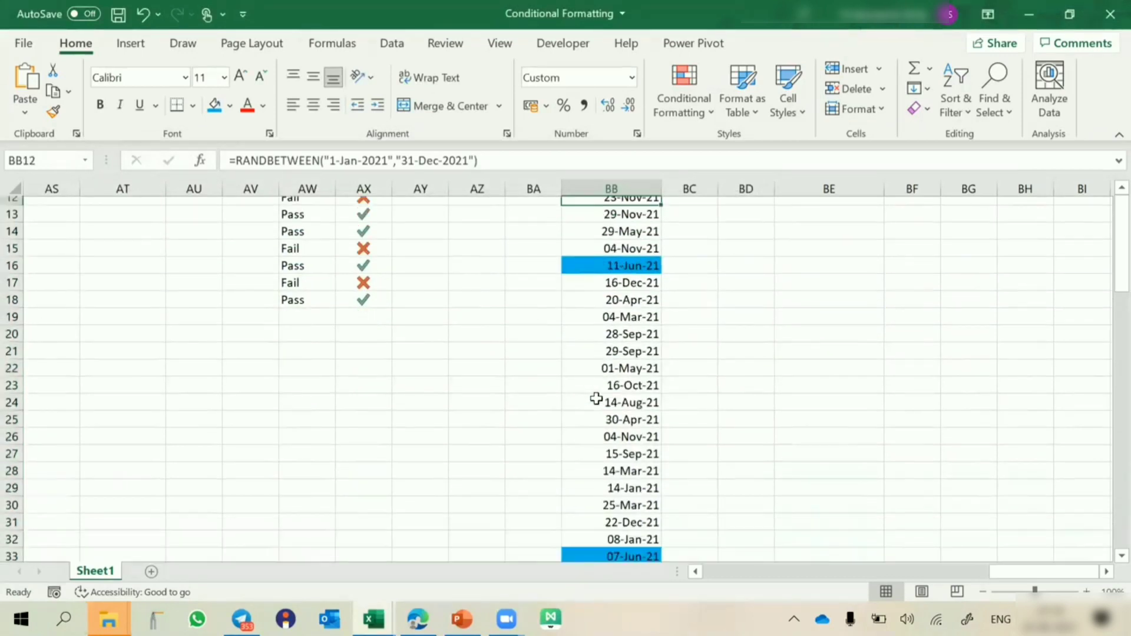
scroll(596, 398, down, 20)
scroll(596, 399, up, 20)
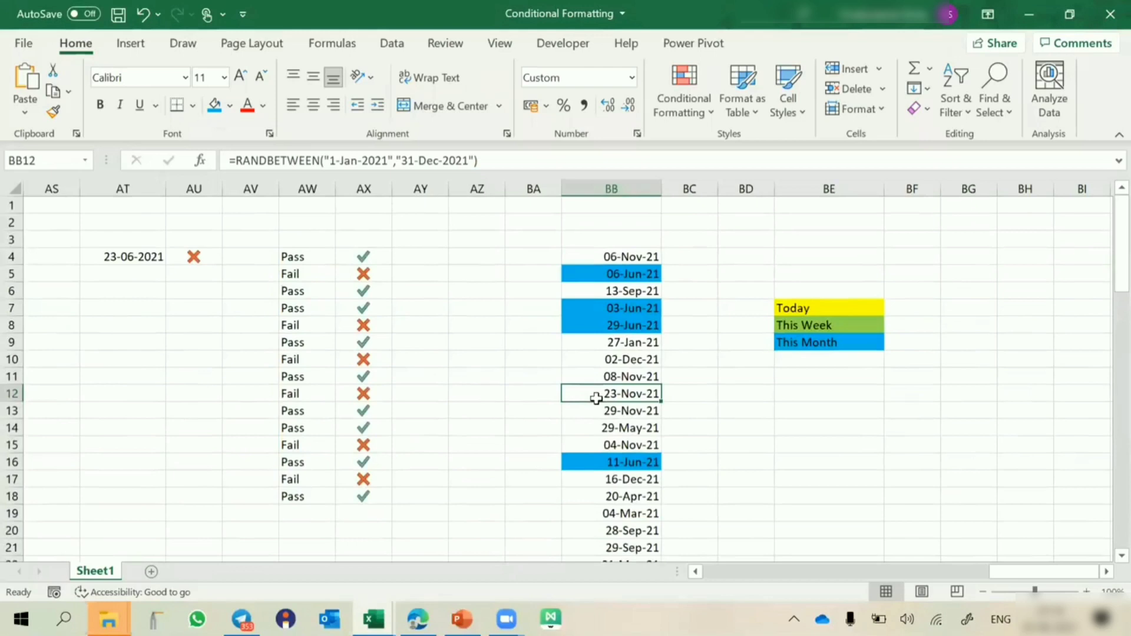
Step: Recalculate the random dates in column BB and extend the date formula from BB76 down to row 193
key(F9)
key(F9)
key(F9)
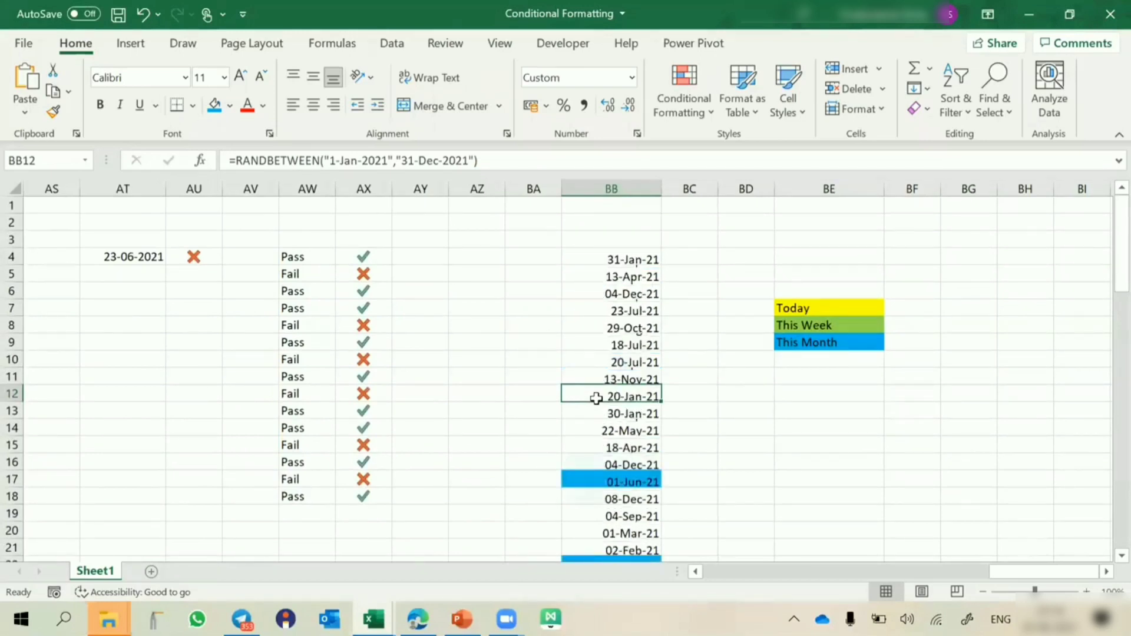
scroll(596, 398, down, 20)
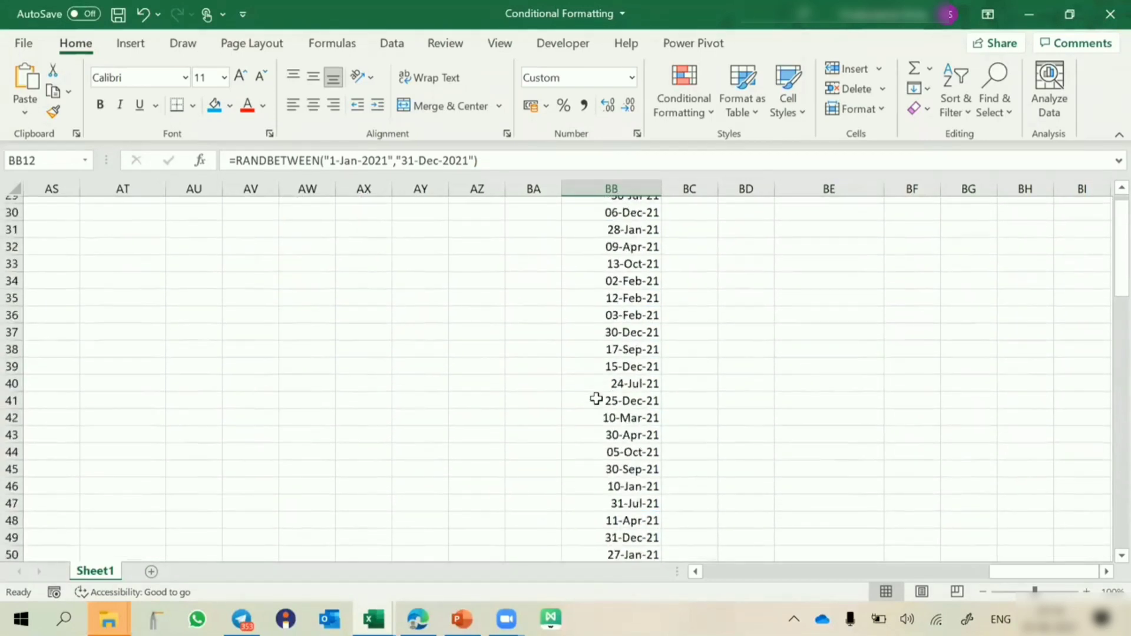
click(634, 375)
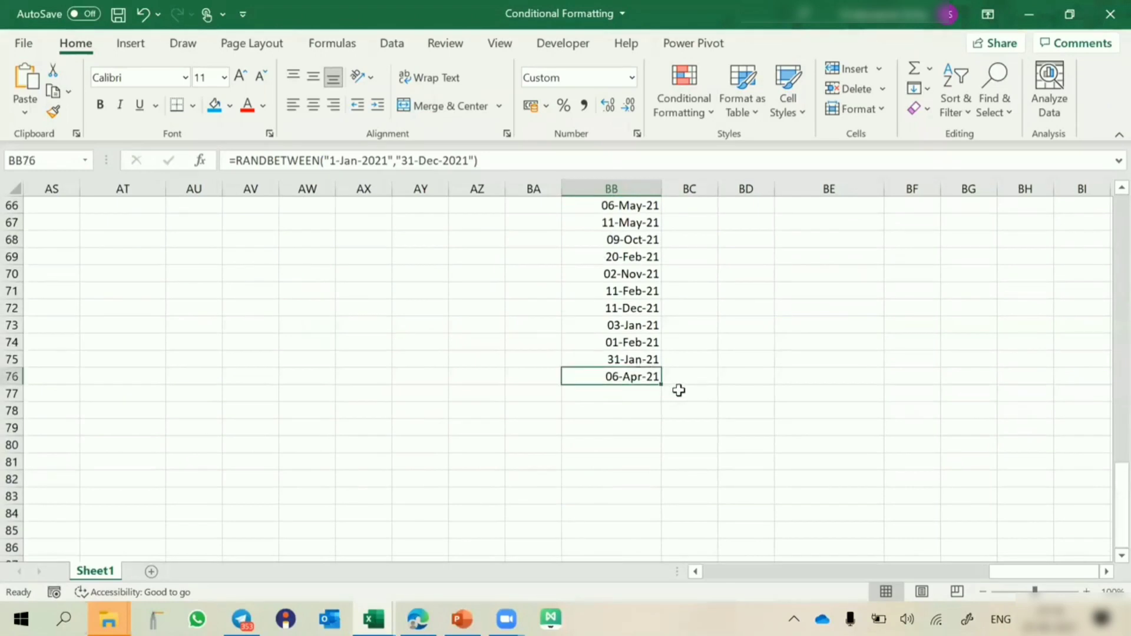
drag(660, 384, 679, 530)
scroll(620, 414, up, 20)
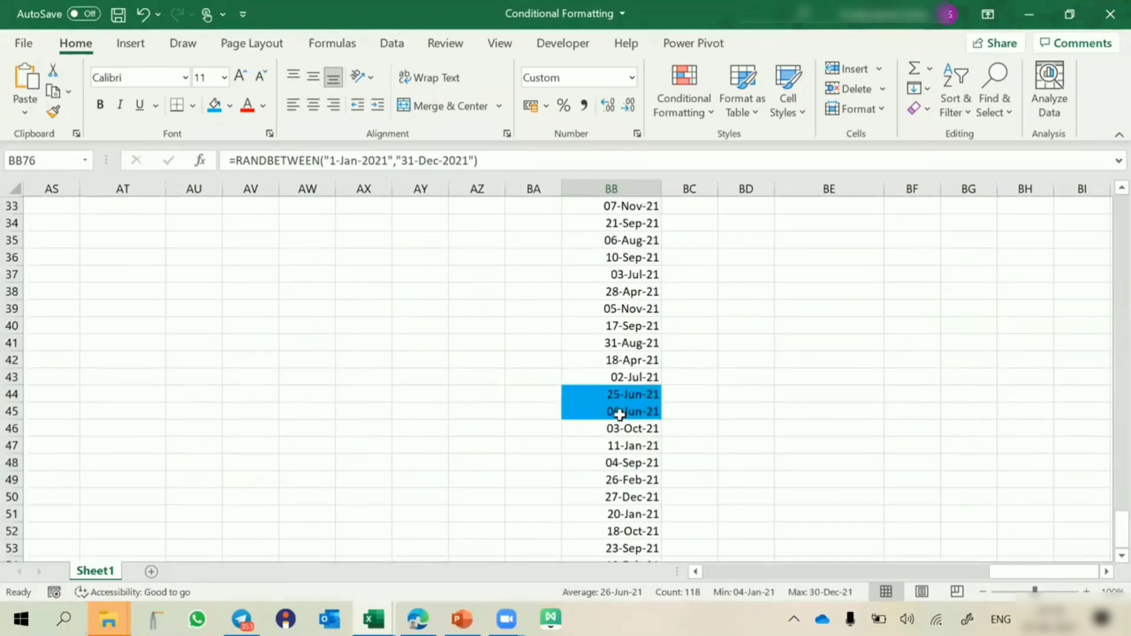
Step: Examine the highlighted dates down column BB against the Today, This Week and This Month legend colors
click(797, 314)
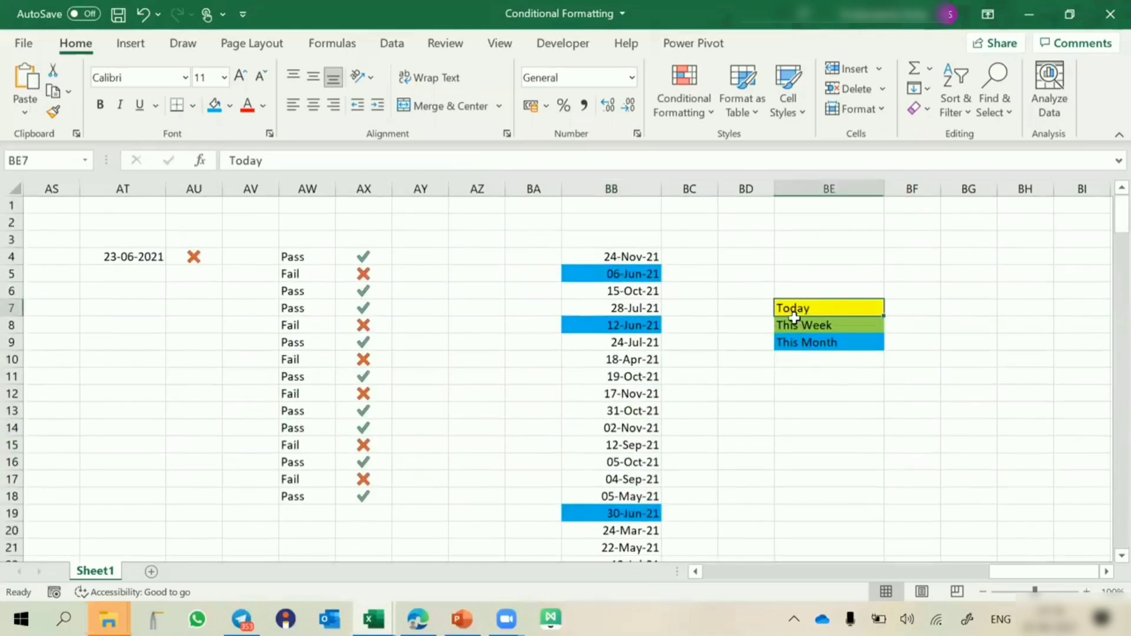
click(792, 326)
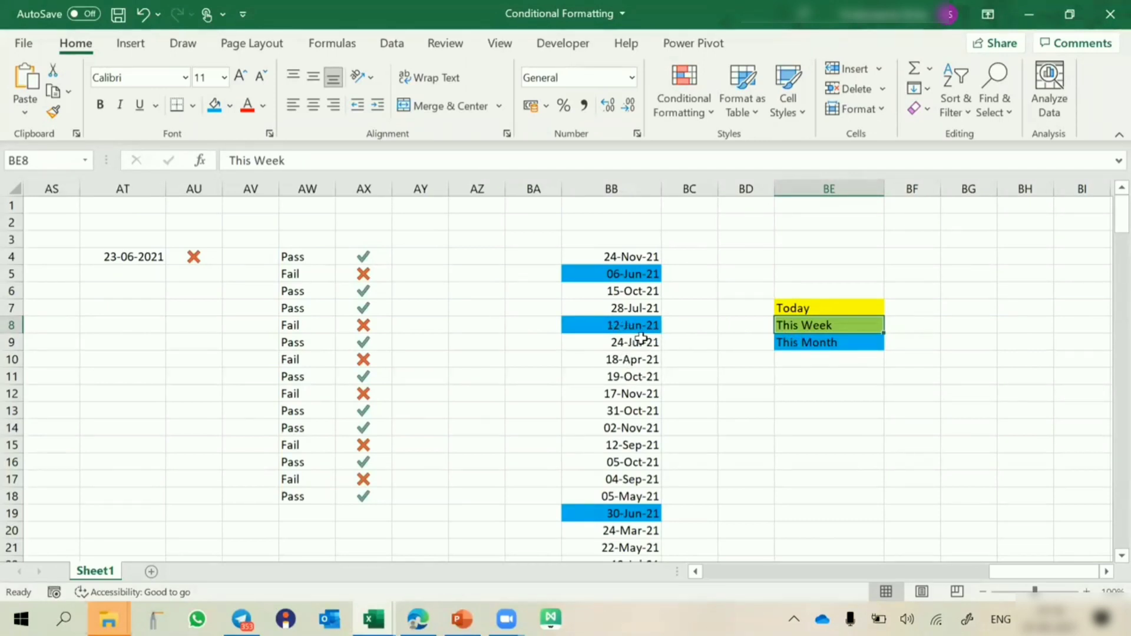
scroll(615, 459, down, 3)
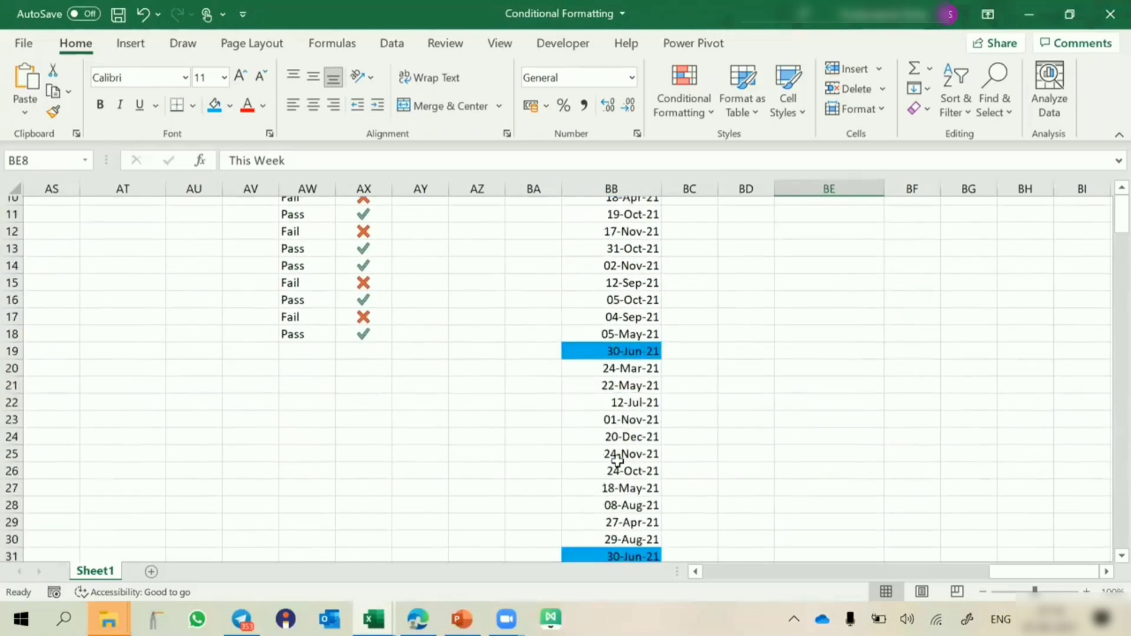
scroll(617, 461, down, 9)
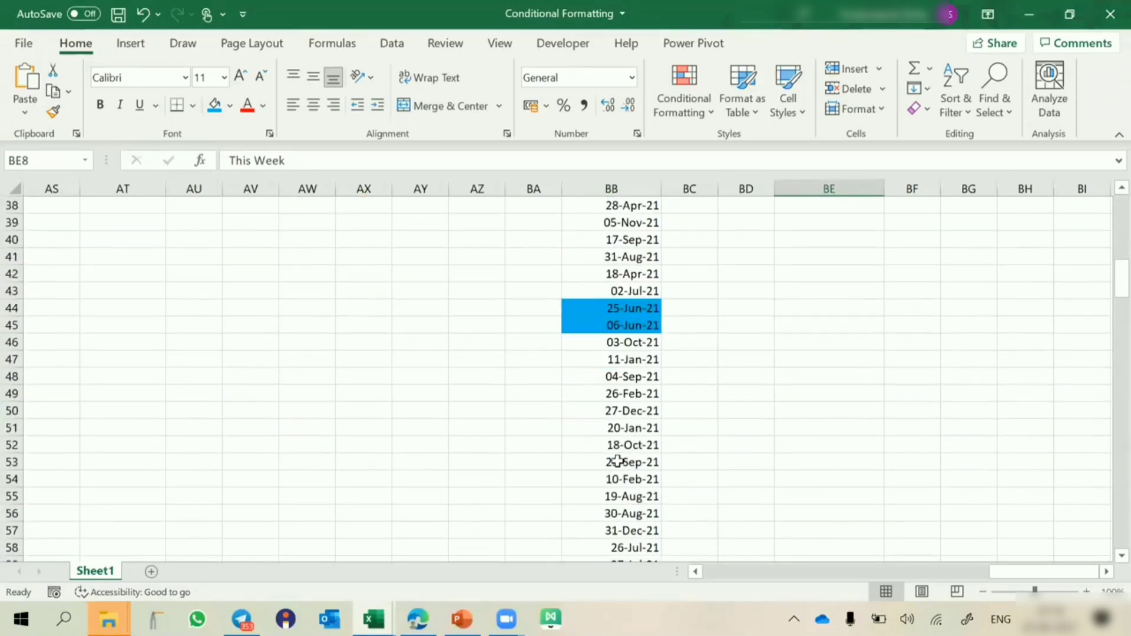
scroll(616, 461, down, 9)
scroll(616, 462, up, 20)
scroll(617, 460, down, 6)
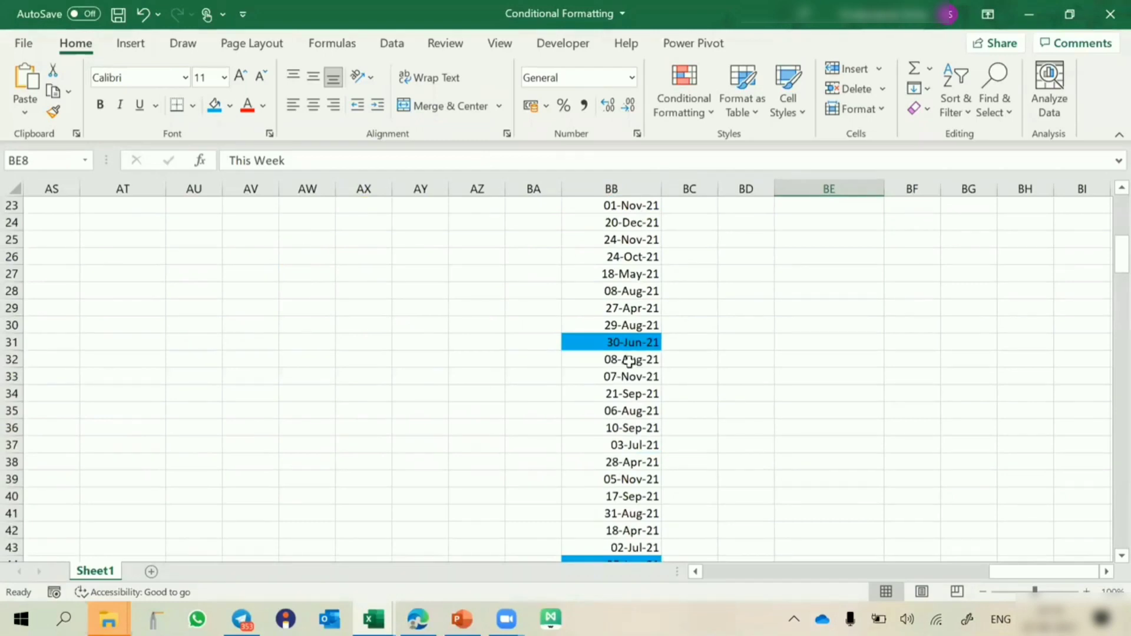
scroll(619, 301, down, 5)
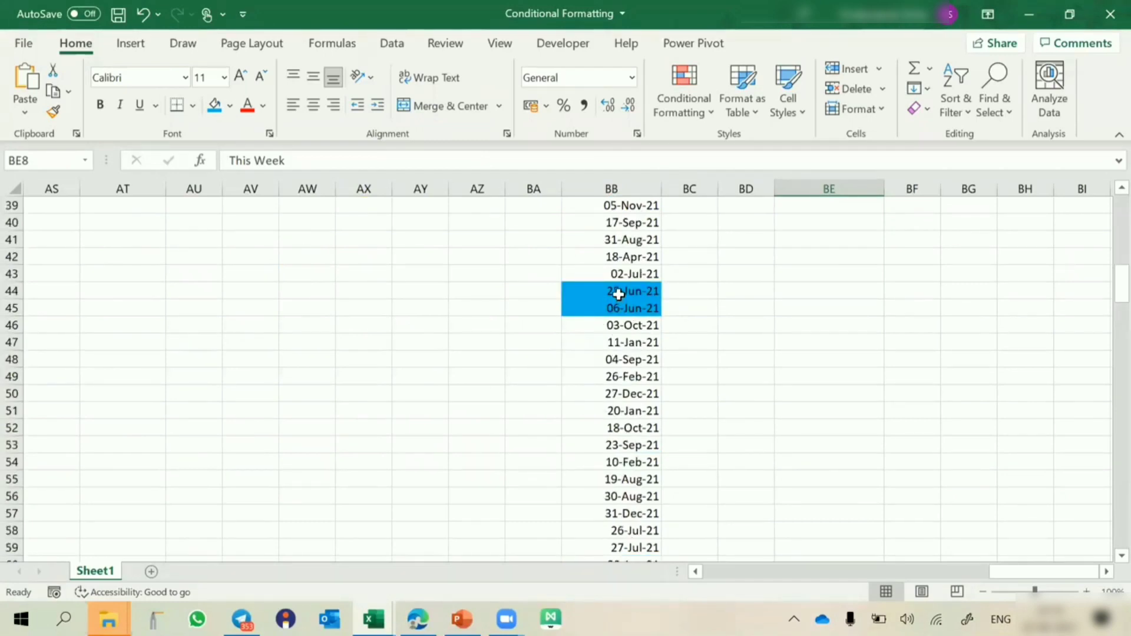
click(618, 294)
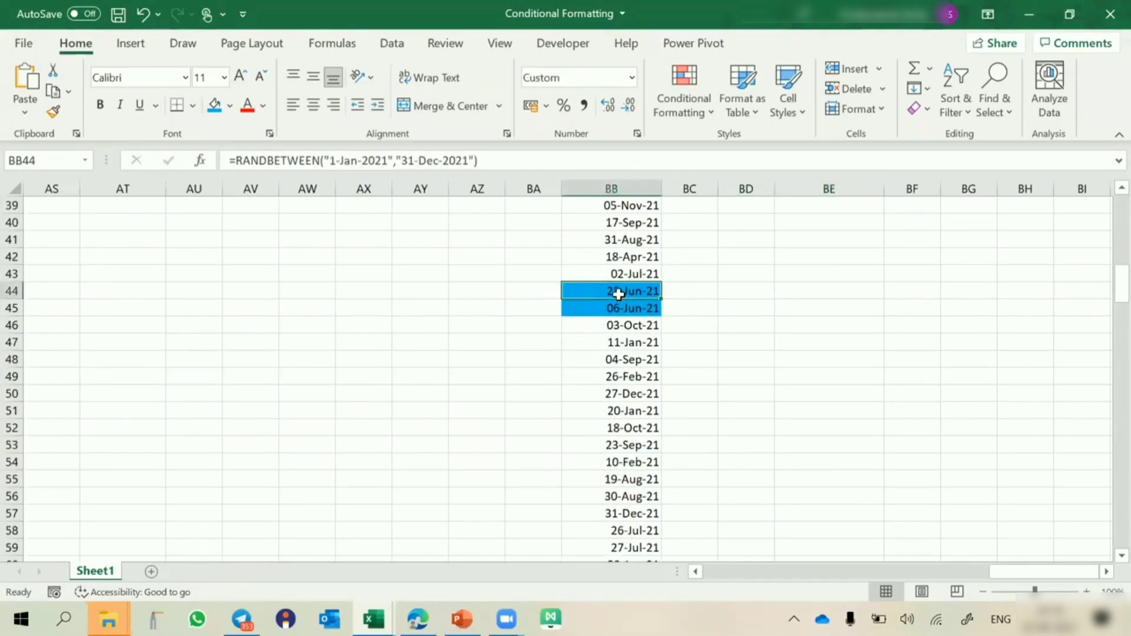
scroll(618, 294, up, 13)
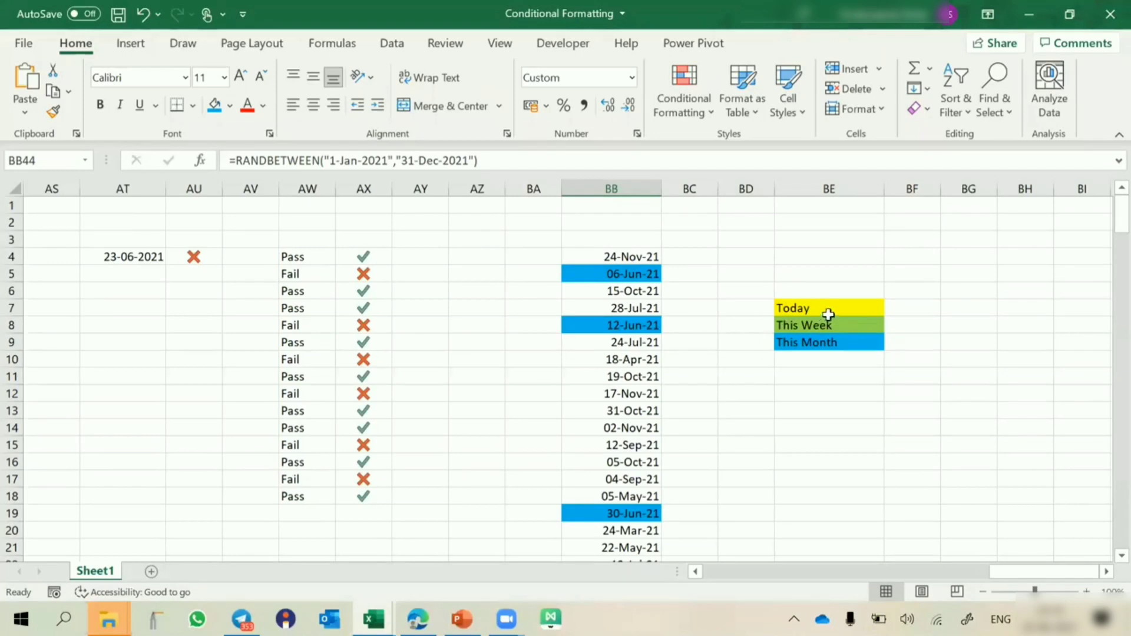
Step: Number the legend entries Today, This Week and This Month as 1, 2 and 3 in BD7:BD9
drag(828, 309, 831, 342)
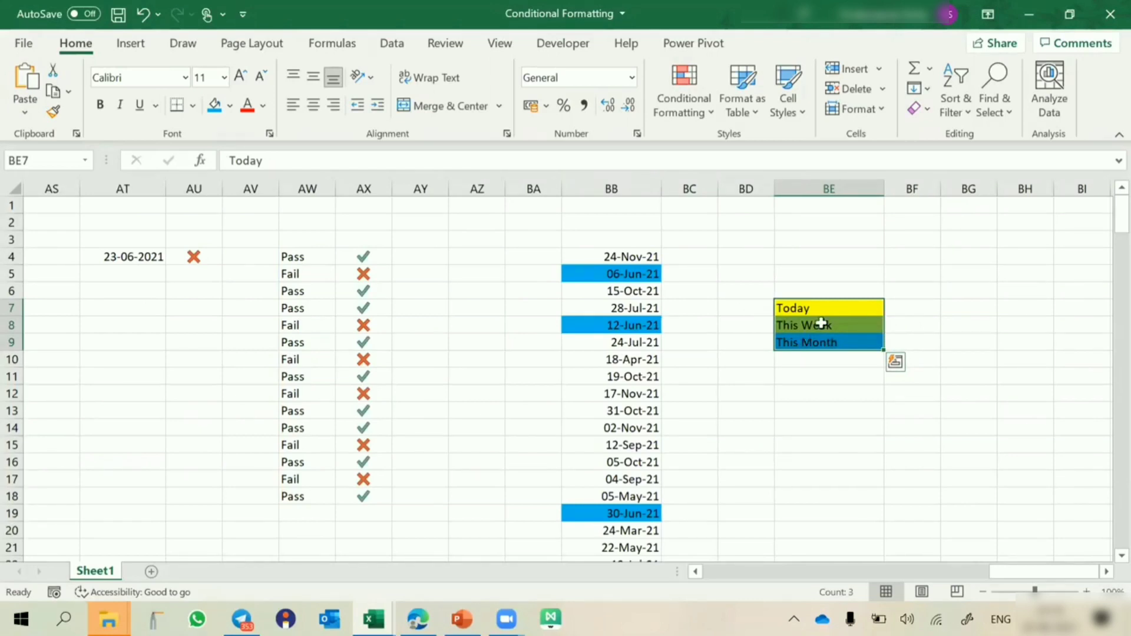
click(754, 311)
text(1)
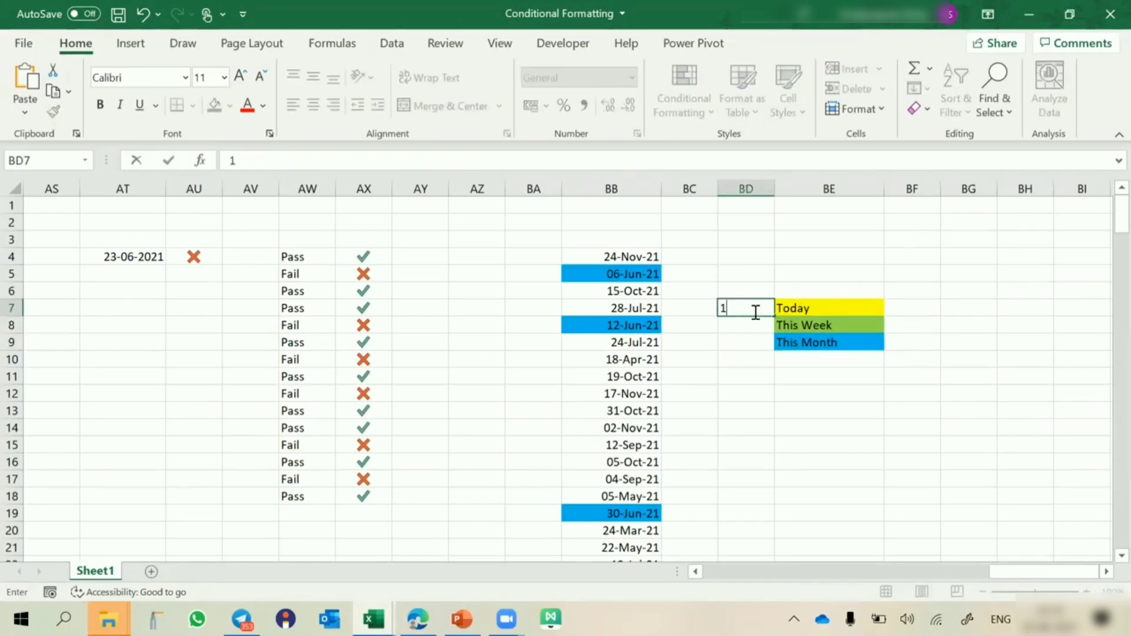
key(Return)
text(2)
key(Return)
text(3)
key(Return)
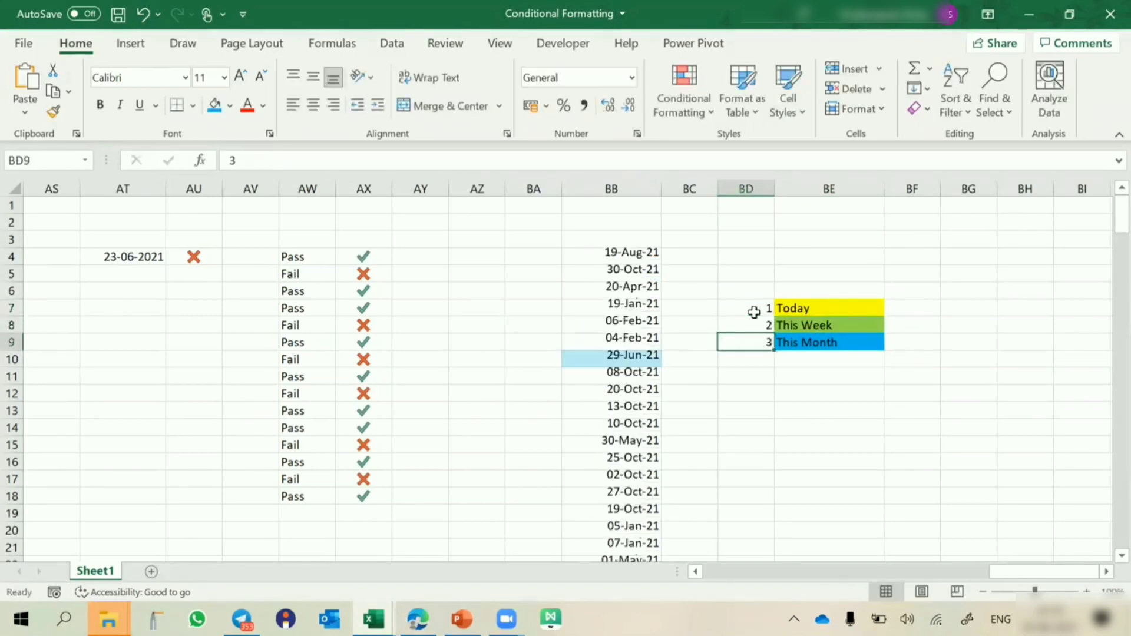
Step: Manage the conditional formatting rules for BB4:BB193 and move the Today rule to first place
click(626, 252)
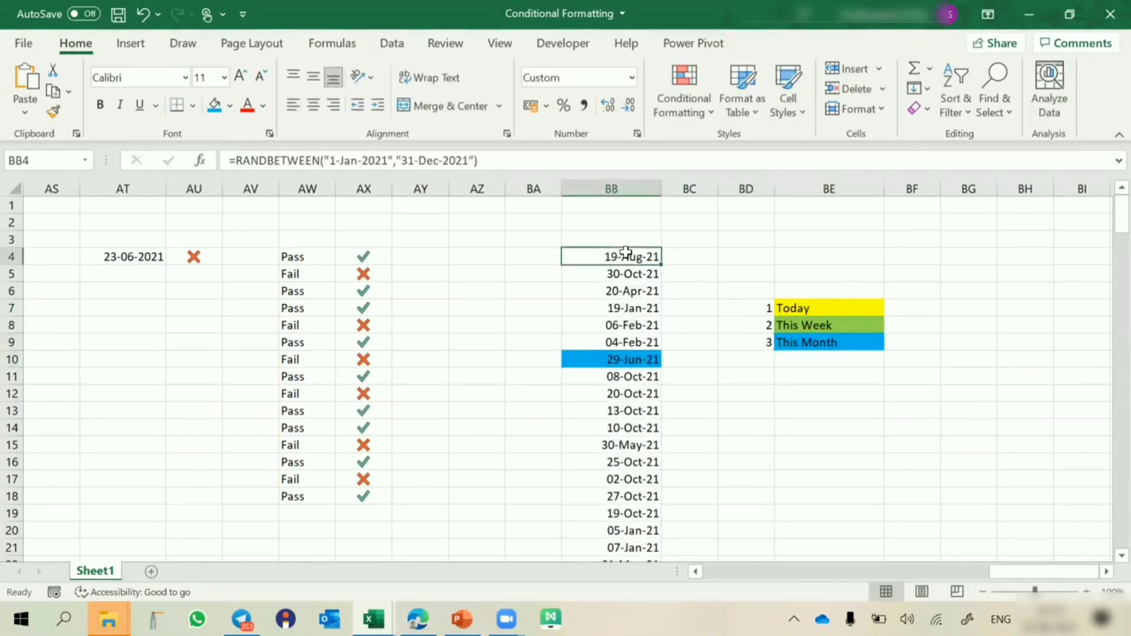
key(ctrl+shift+Down)
key(alt)
key(o)
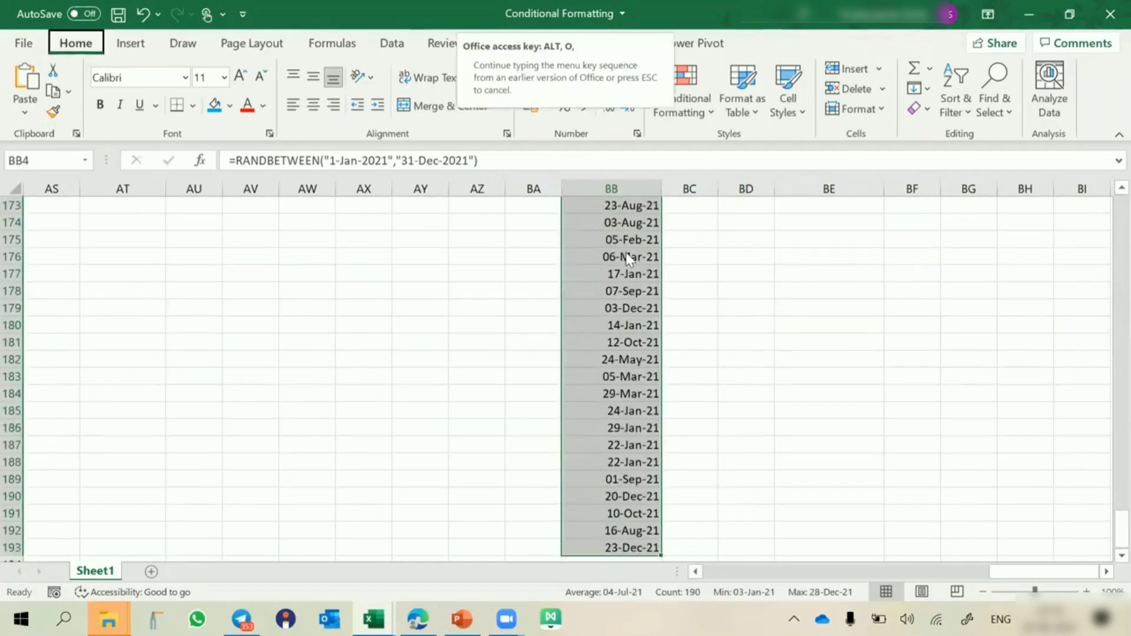
key(d)
click(142, 248)
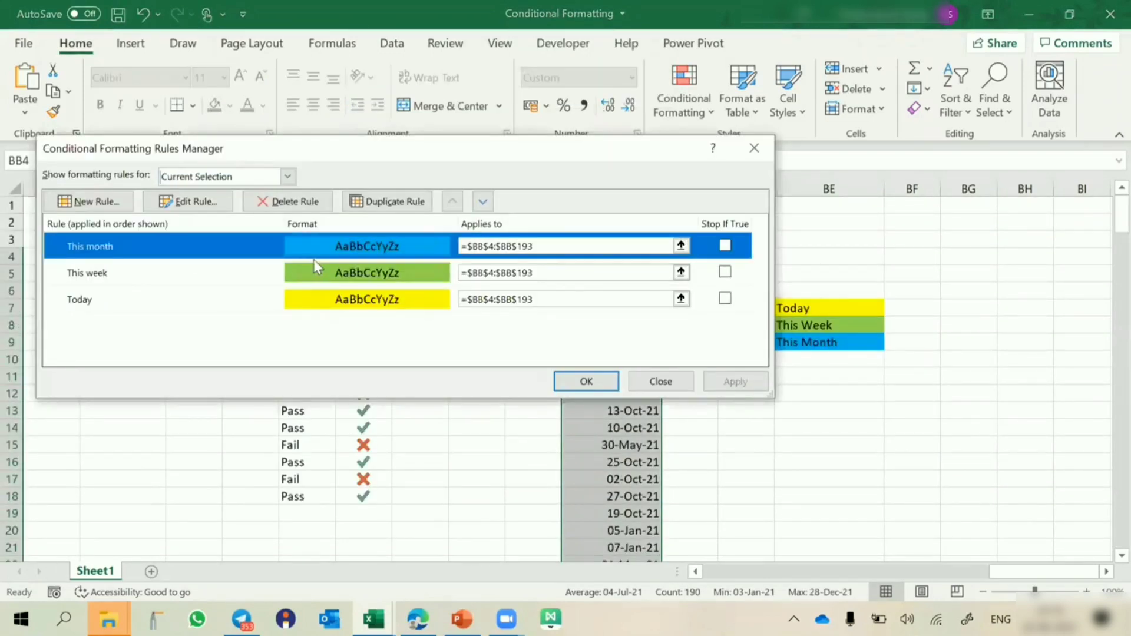
click(270, 275)
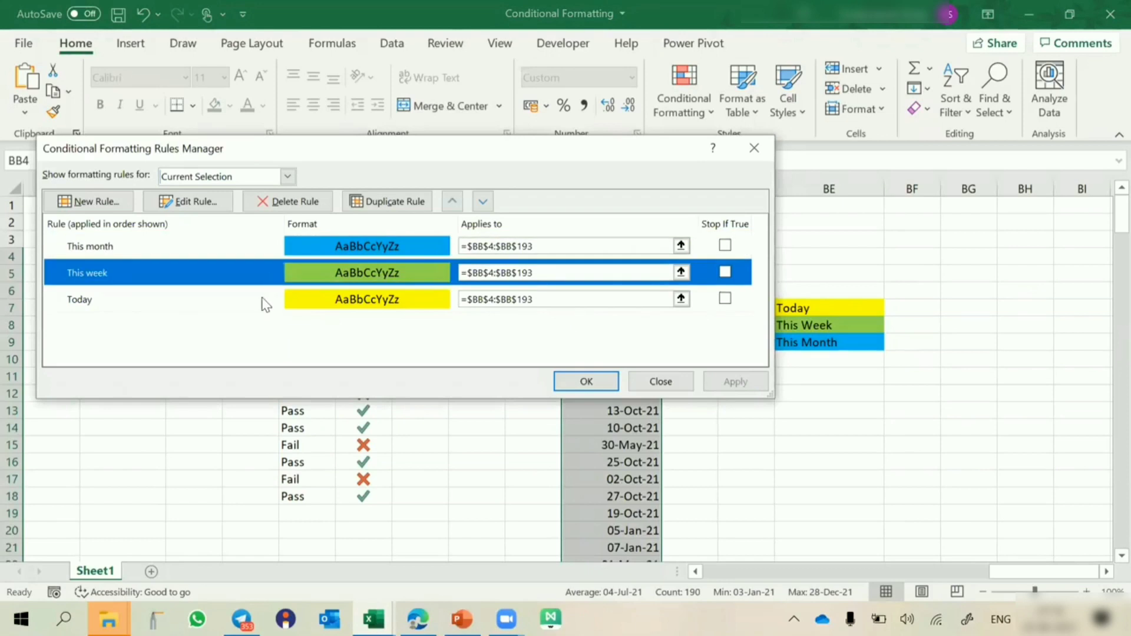
click(264, 301)
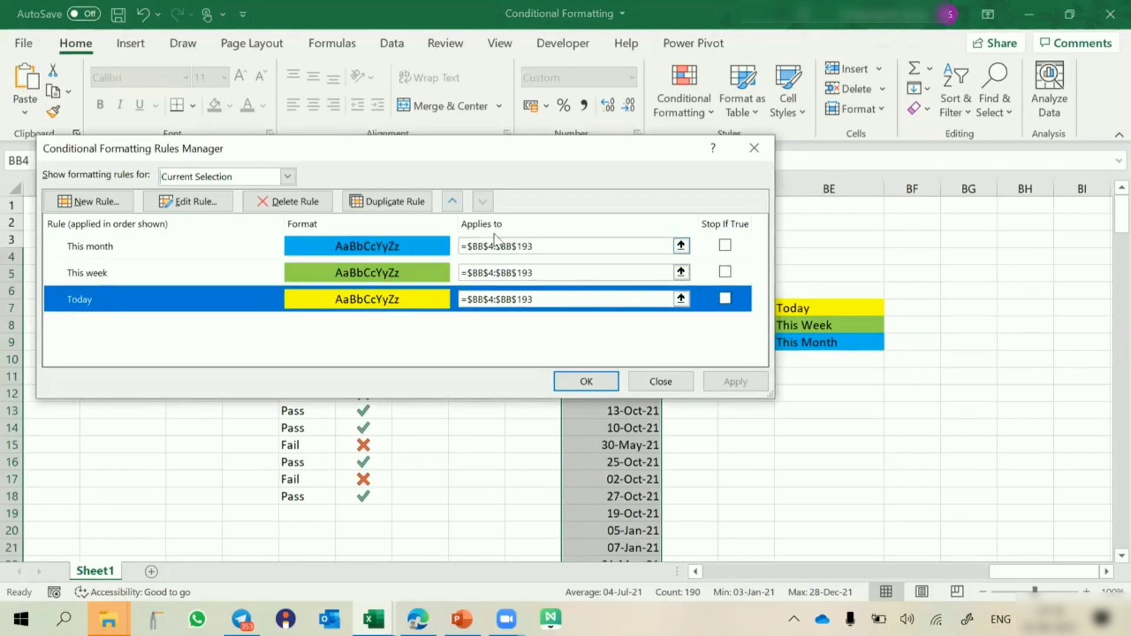
click(452, 202)
click(452, 202)
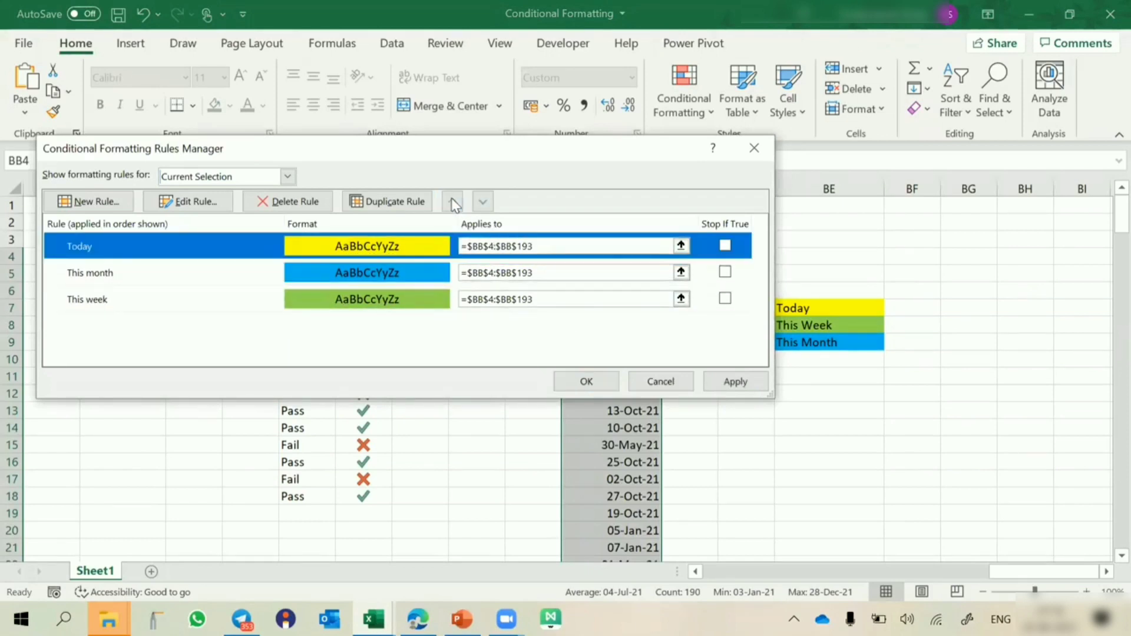
Step: Move the This week rule above the This month rule and apply the new rule order
click(355, 301)
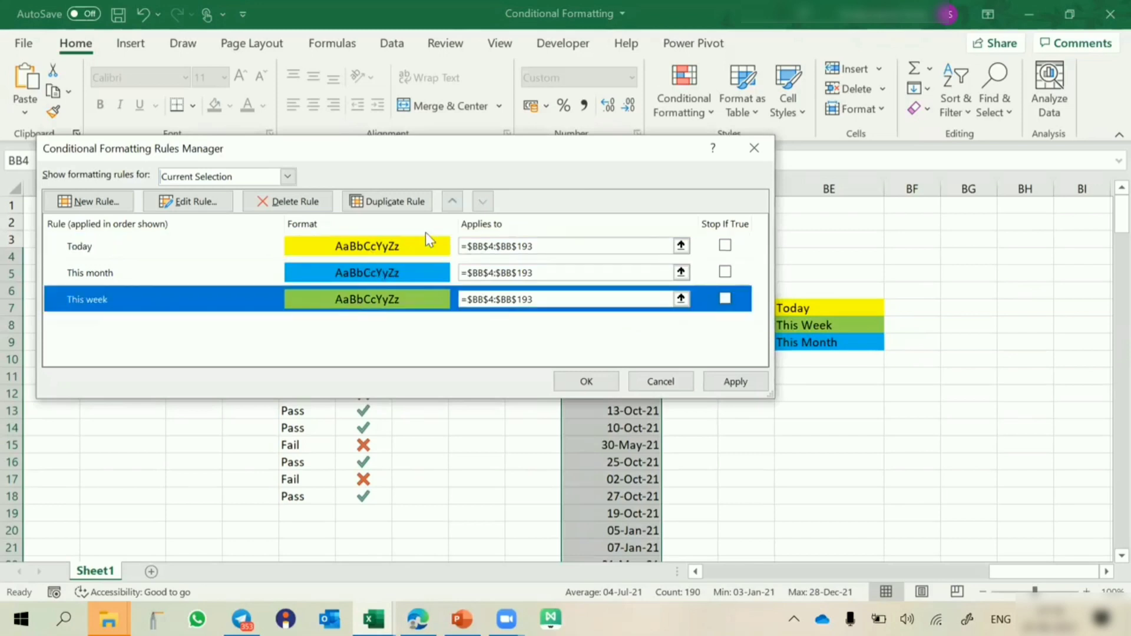
click(448, 204)
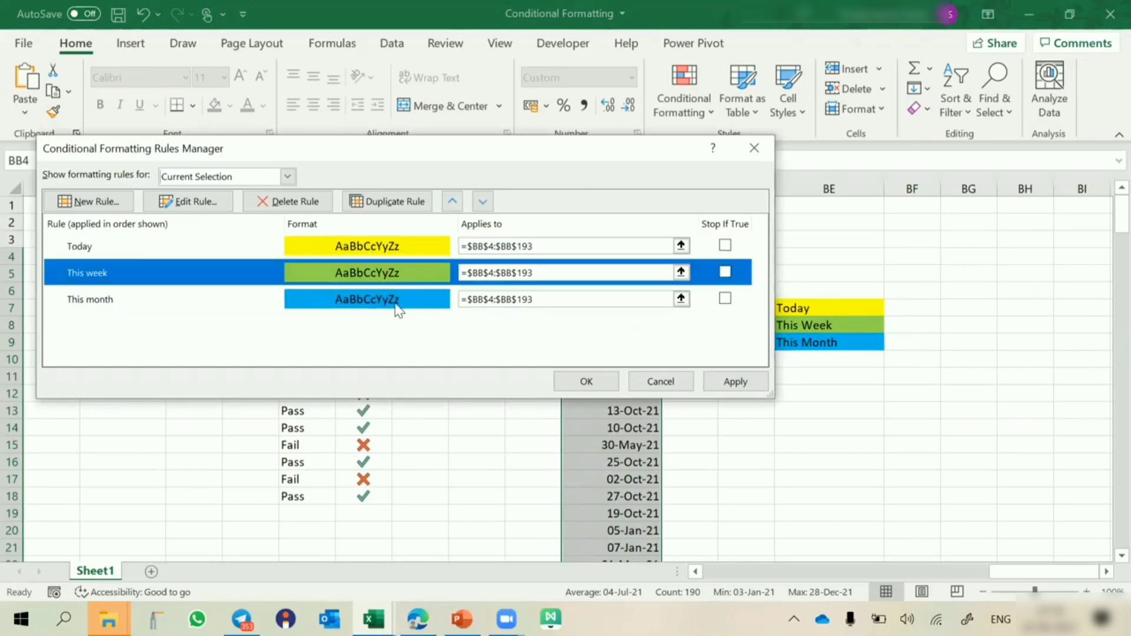
click(178, 242)
click(146, 278)
click(355, 254)
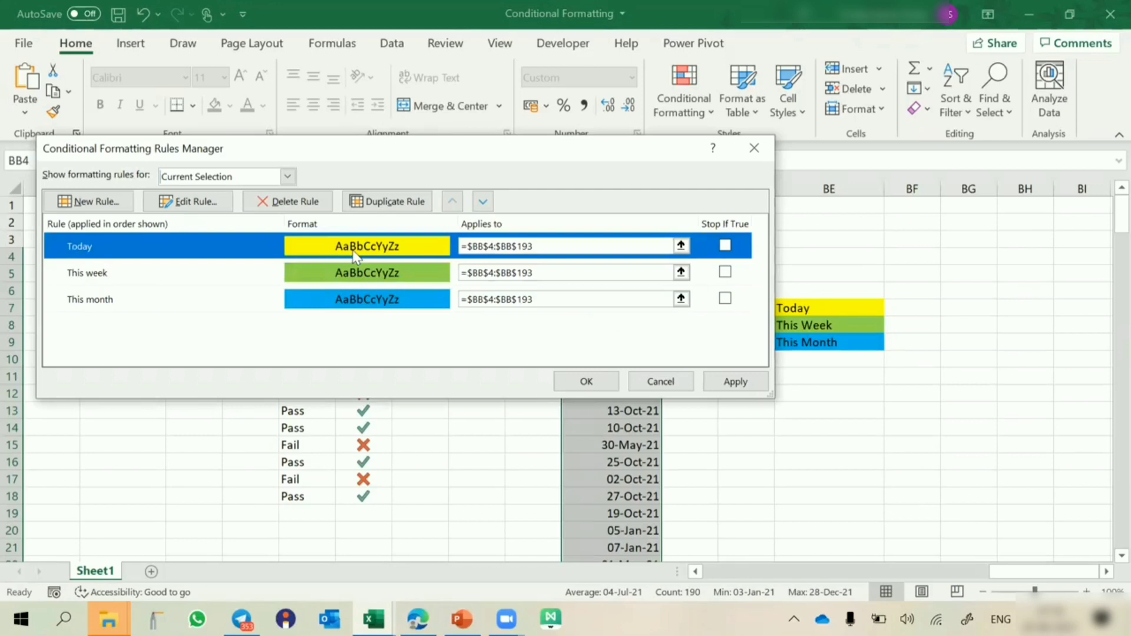
click(325, 270)
click(316, 301)
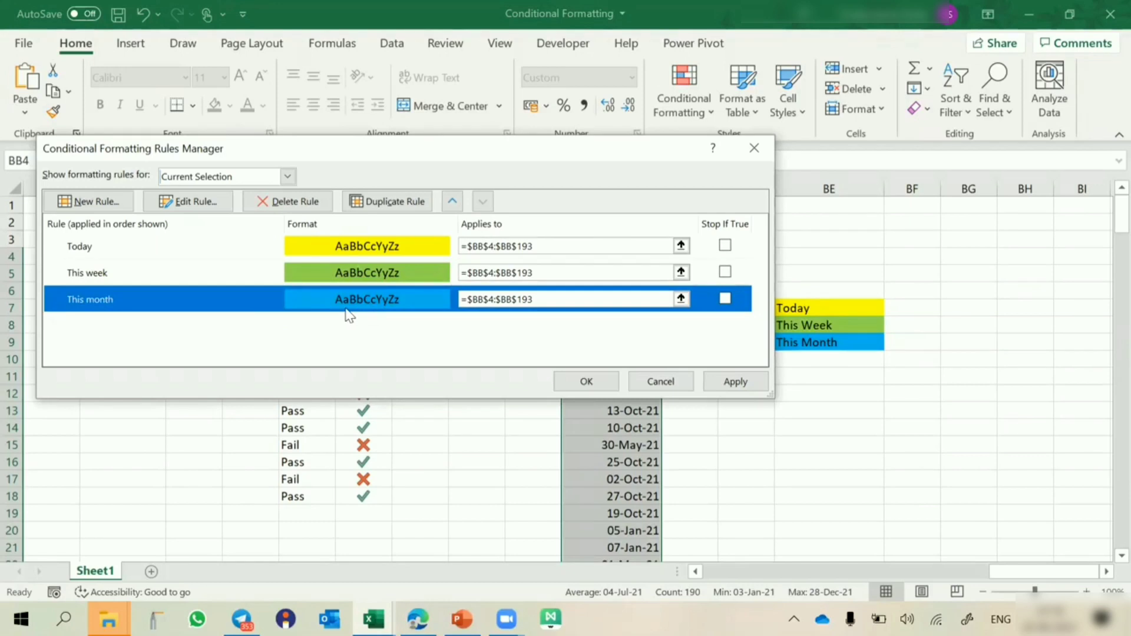
click(597, 384)
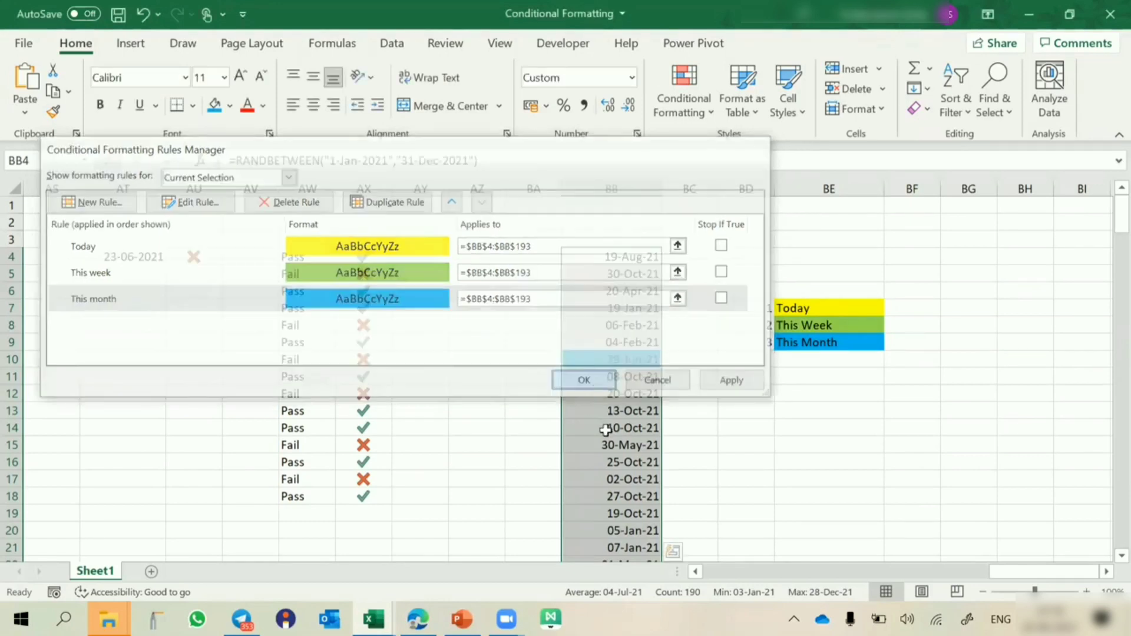
Step: Check the highlighting down column BB and recalculate the random dates several times to test the rule order
scroll(605, 430, down, 15)
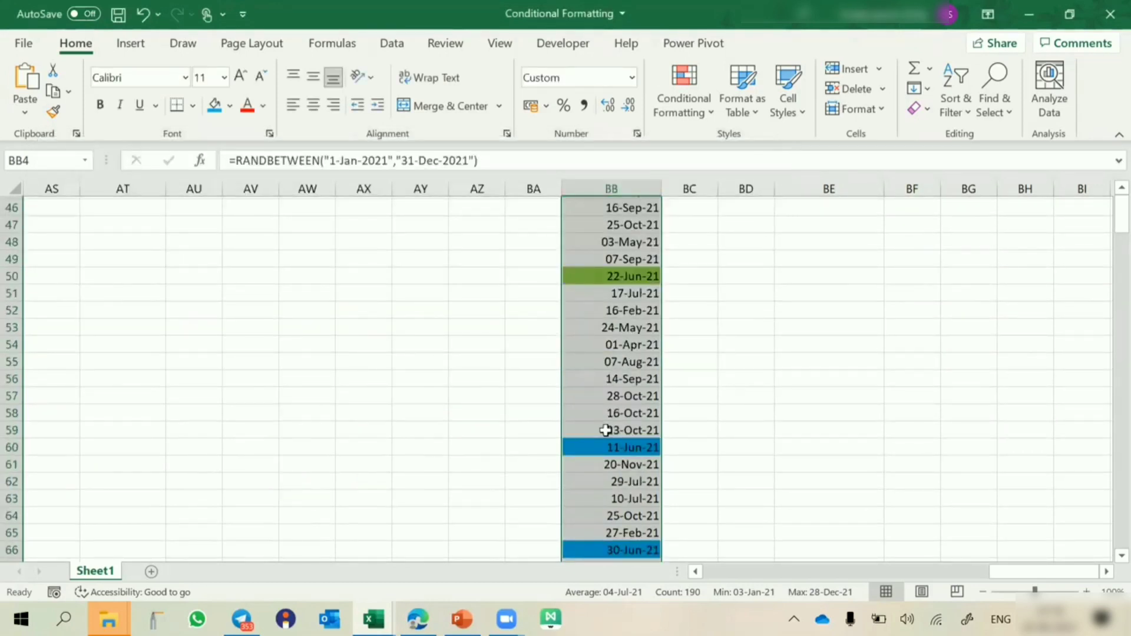
scroll(606, 430, down, 15)
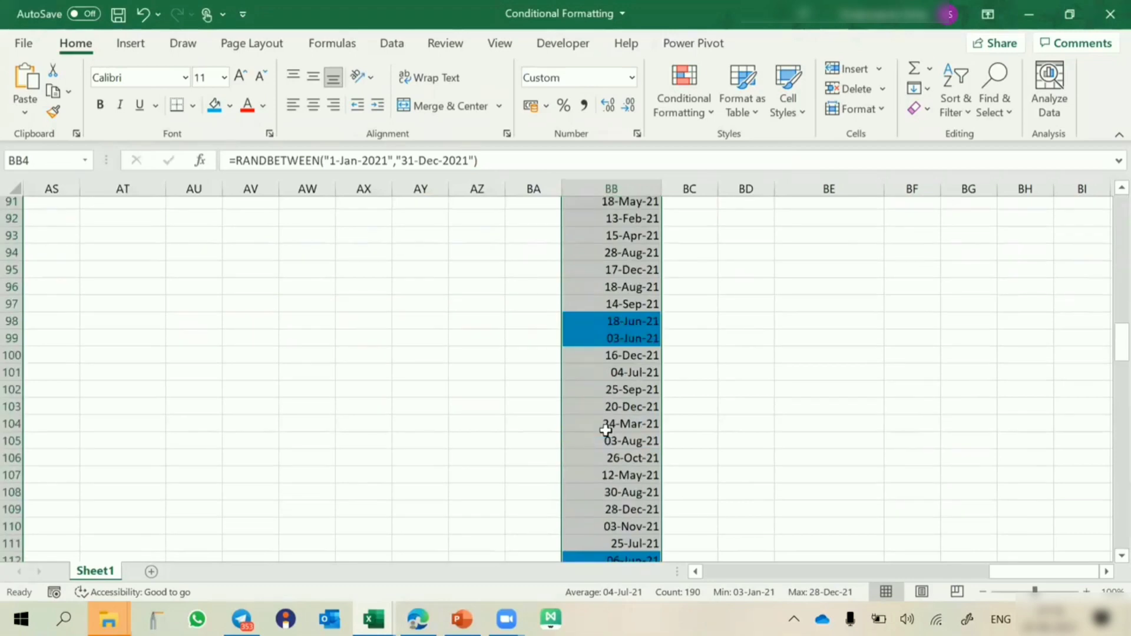
scroll(606, 430, up, 20)
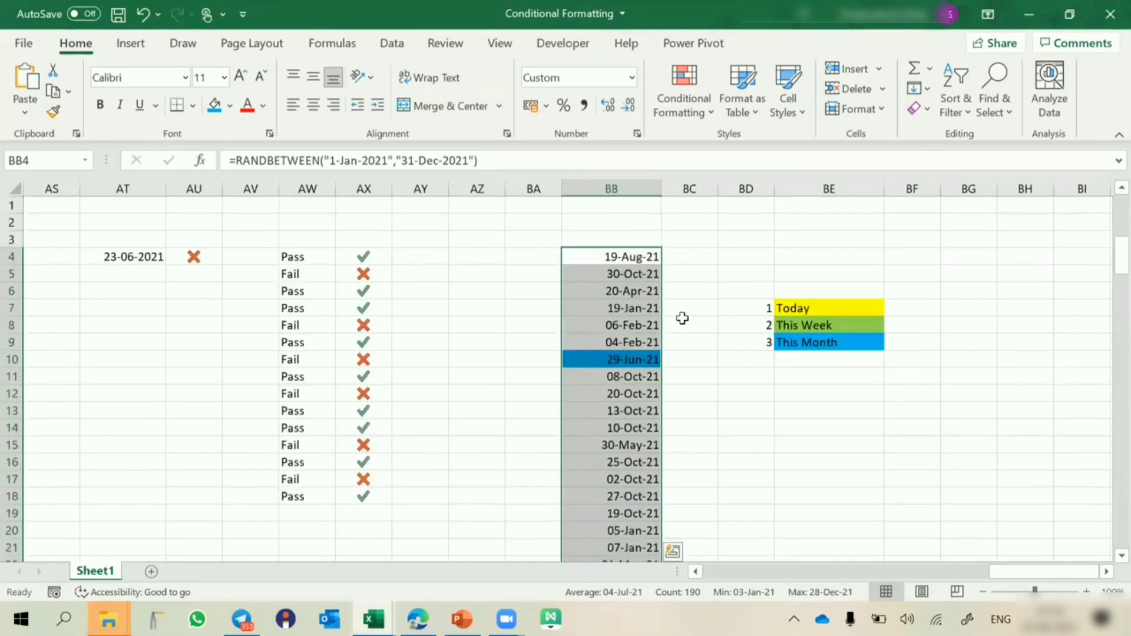
click(682, 318)
key(F9)
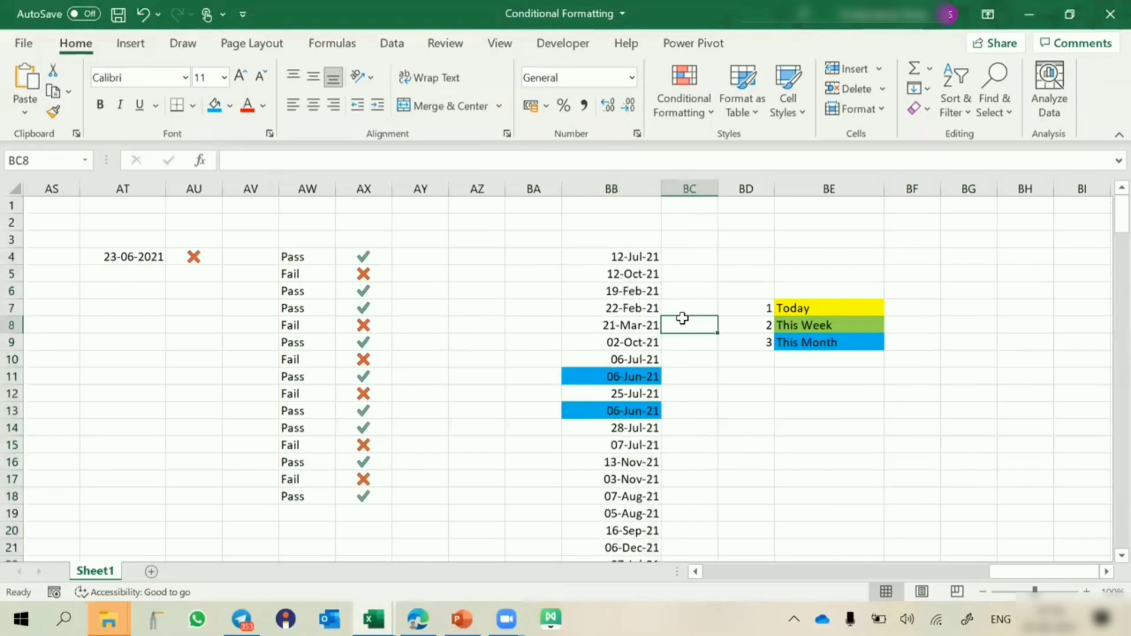
key(F9)
key(F9)
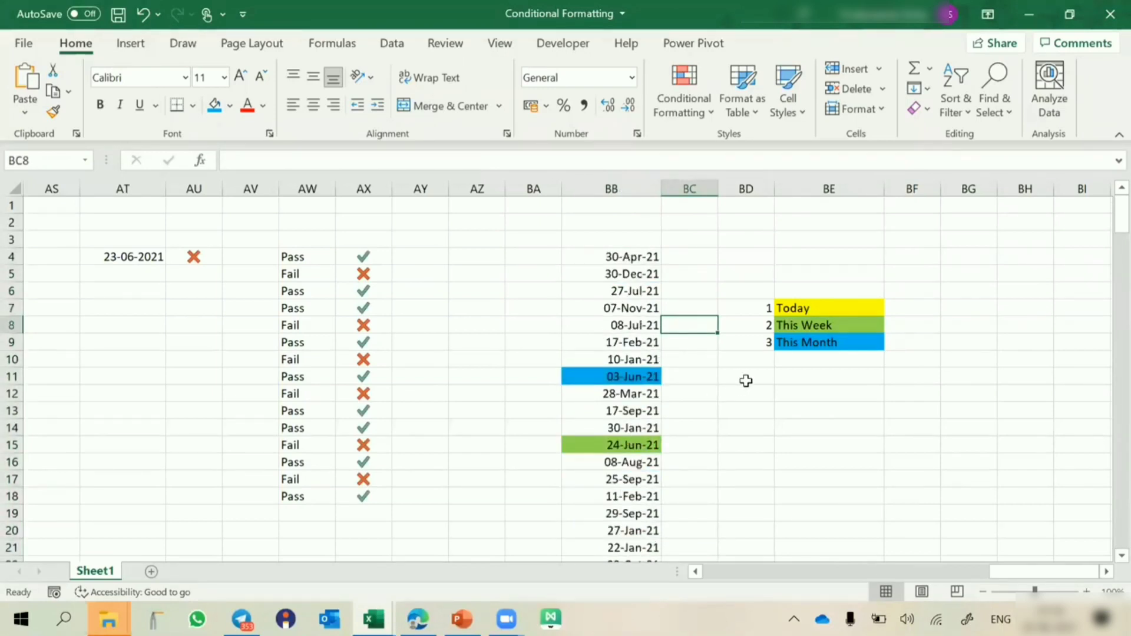
click(631, 311)
Step: Apply all borders to the cell range BH4:BN18
scroll(630, 311, right, 2)
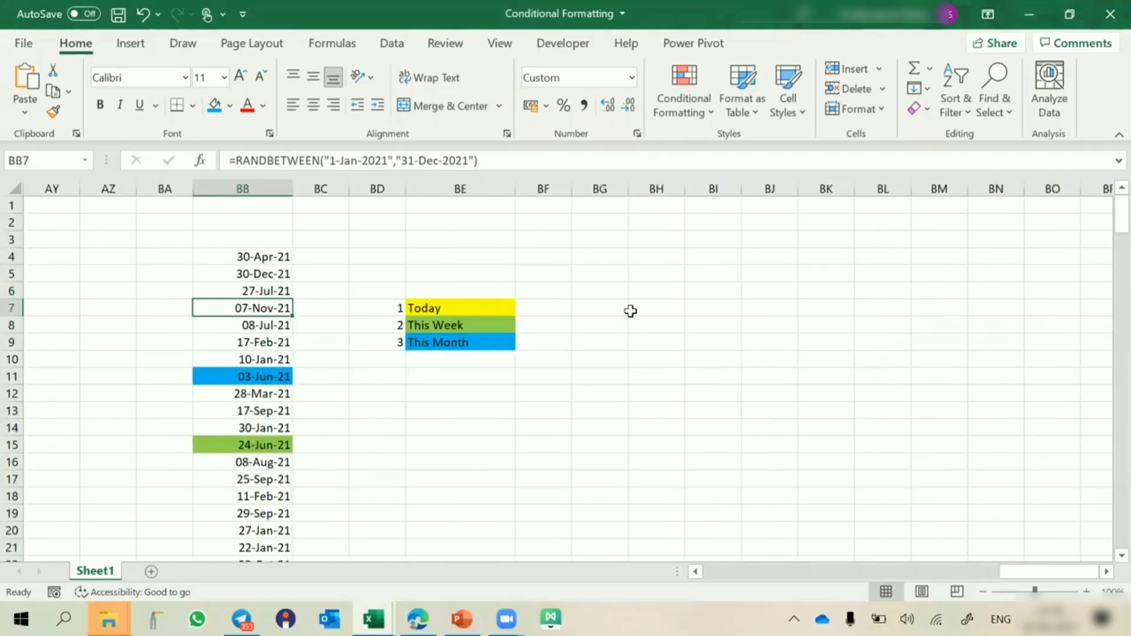
click(649, 254)
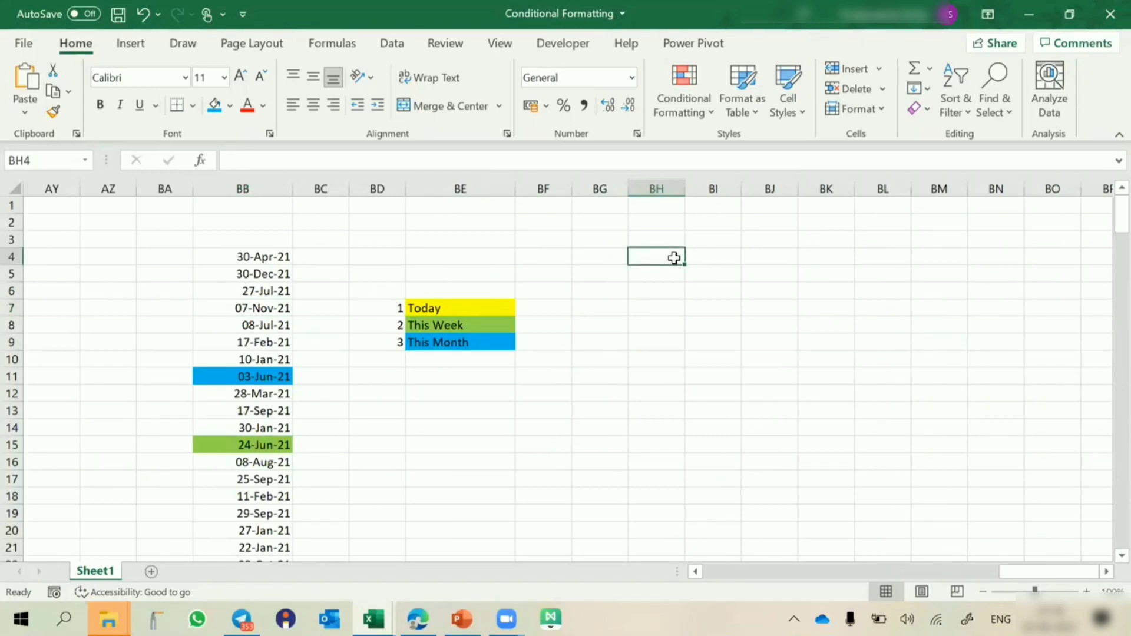
drag(674, 258, 1019, 491)
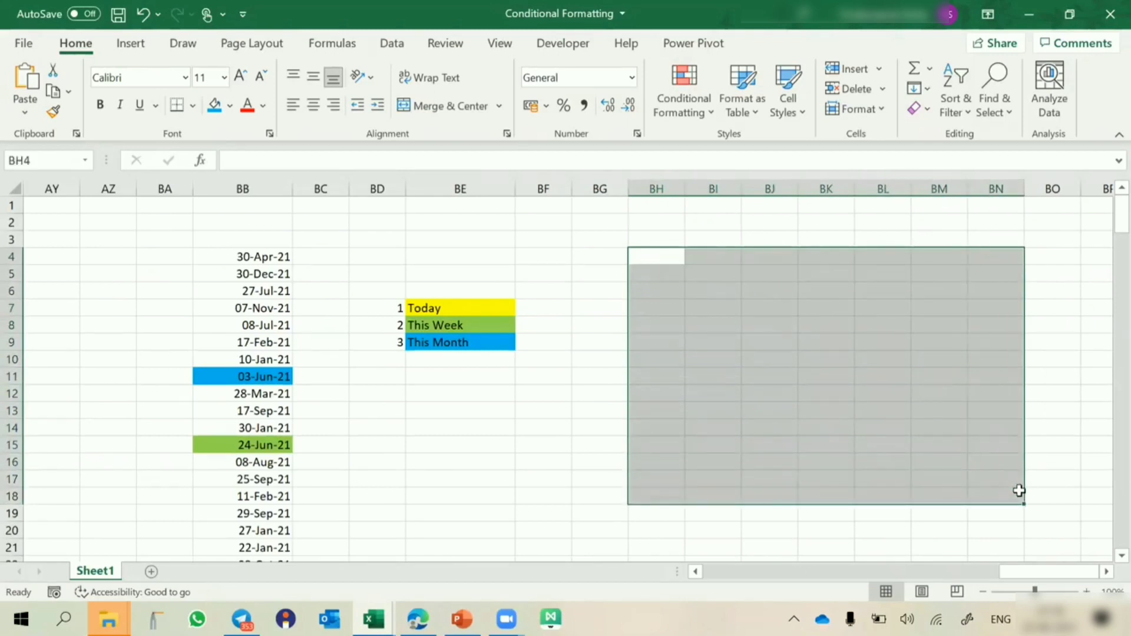
click(193, 105)
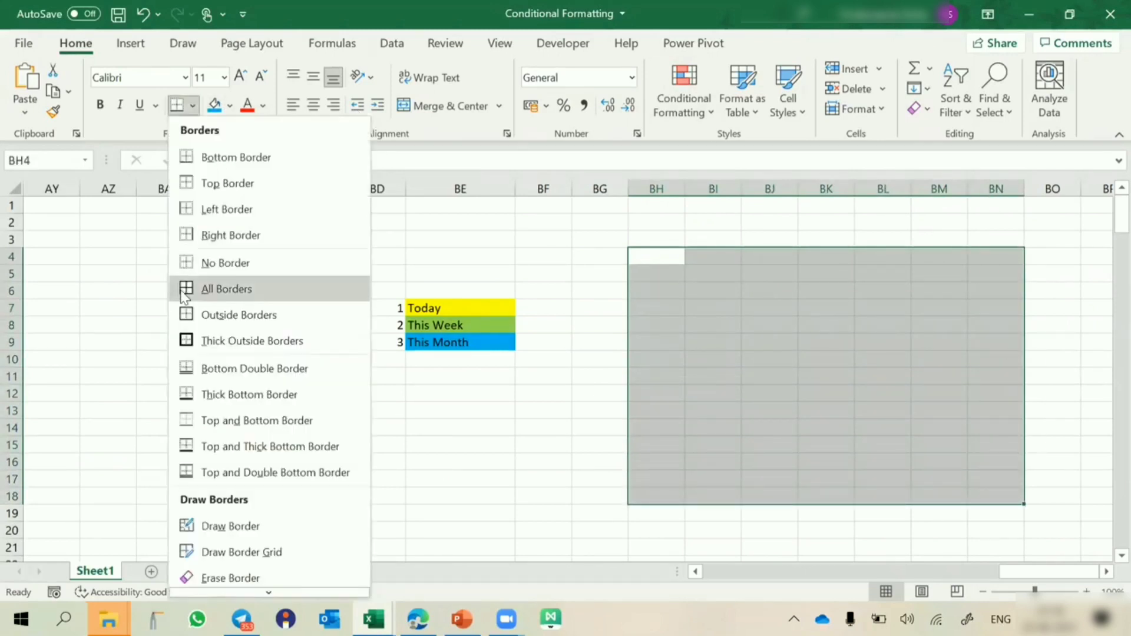
click(185, 290)
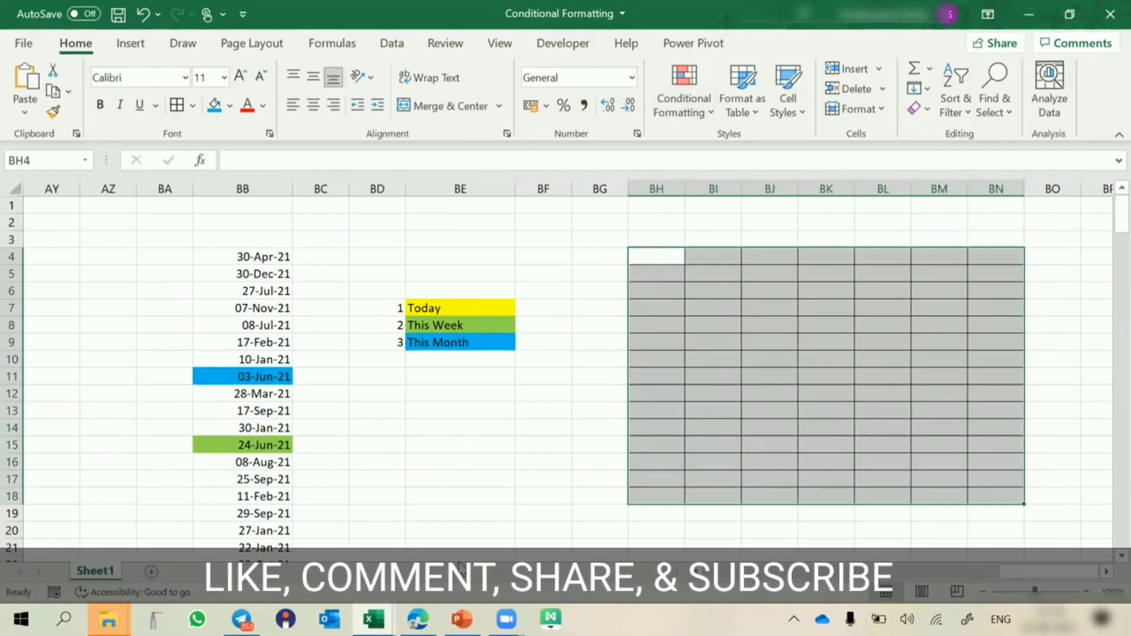
Step: Fill the bordered range BH4:BN18 with a grey theme colour
key(ctrl+n)
click(660, 255)
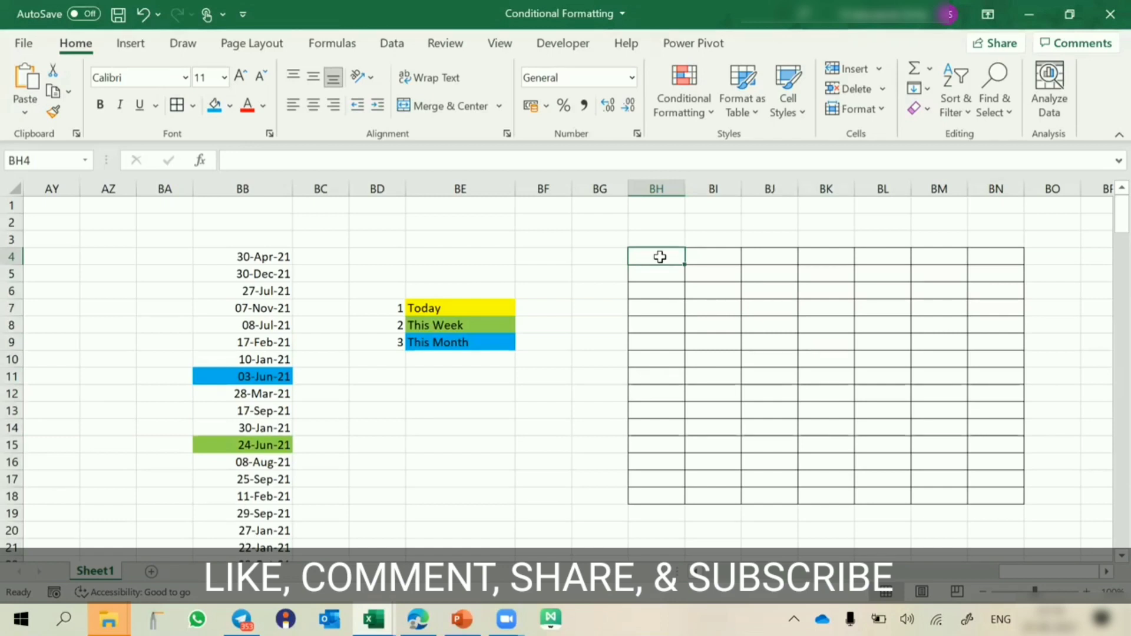
drag(659, 256, 982, 490)
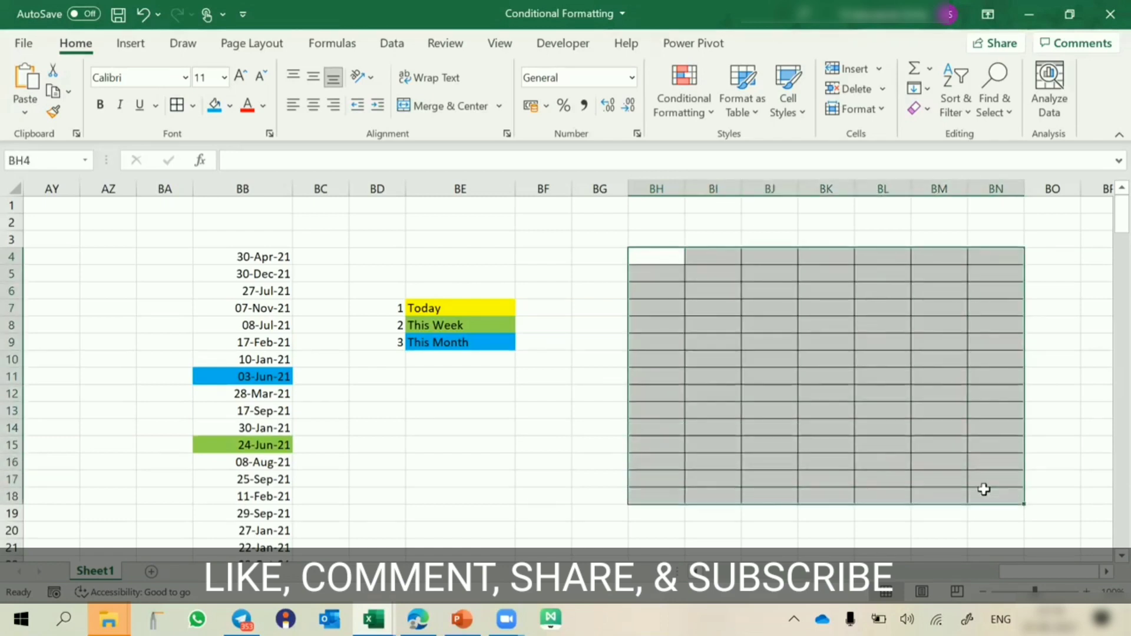
click(230, 106)
click(216, 211)
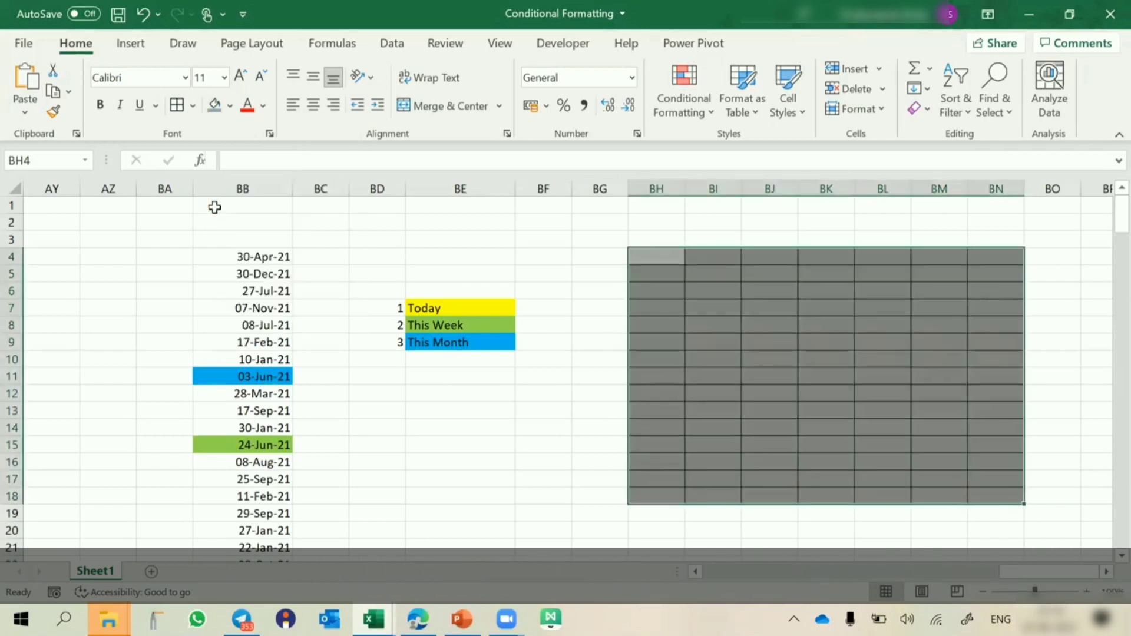
Step: Enter the sample text d in BI7, D in BI9 and ASF in BI10 and BI11
click(707, 310)
text(d)
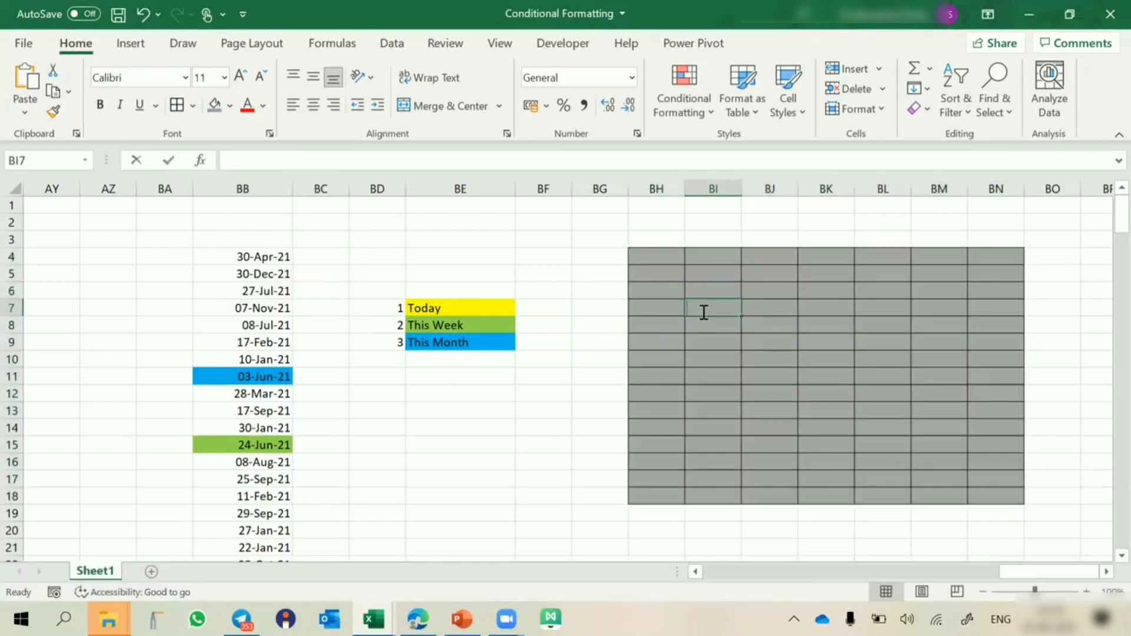
key(Return)
key(Return)
text(D)
key(Return)
text(ASF)
key(Return)
text(ASF)
key(Return)
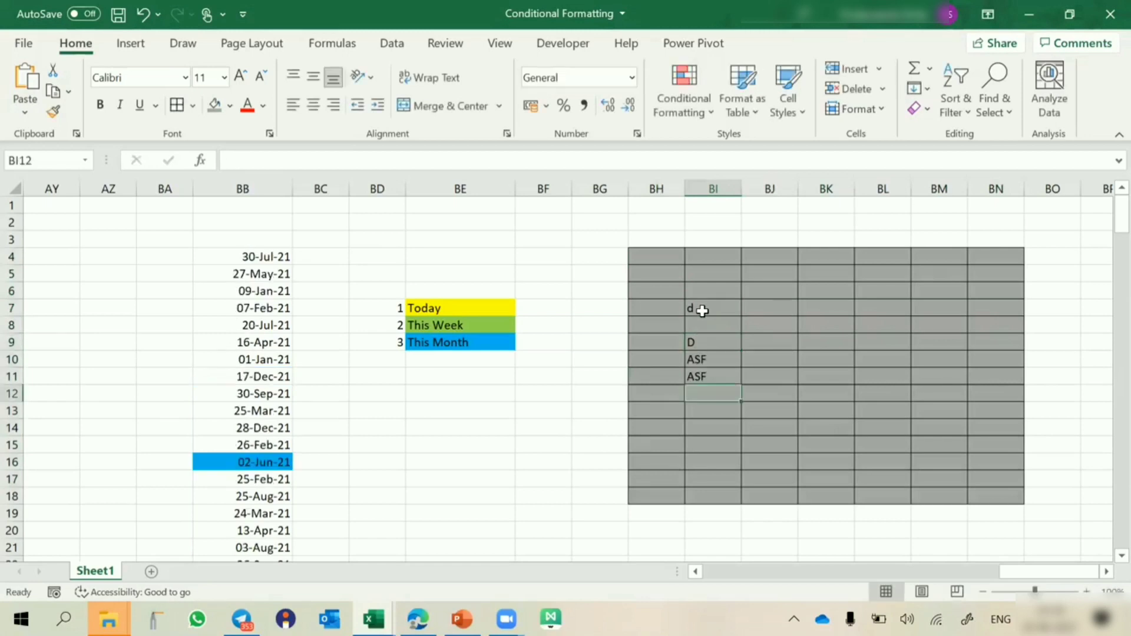
Step: Remove the grey fill manually from the filled-in cells BI7 and BI9:BI11
mouse_move(702, 310)
mouse_down()
mouse_move(702, 353)
mouse_move(722, 313)
mouse_up()
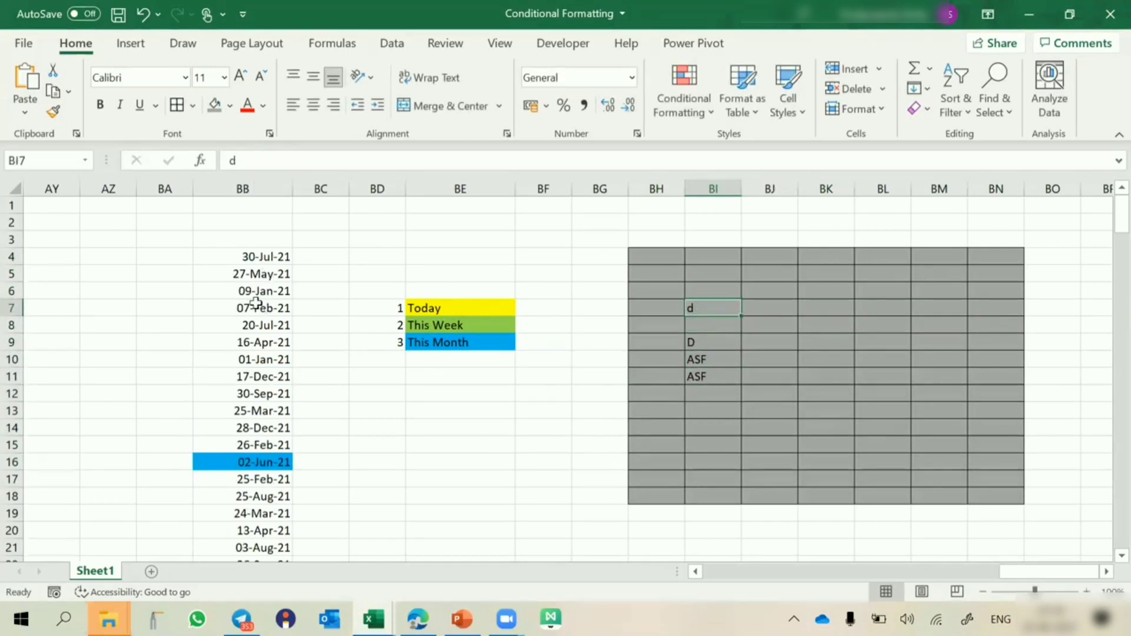
drag(717, 341, 698, 376)
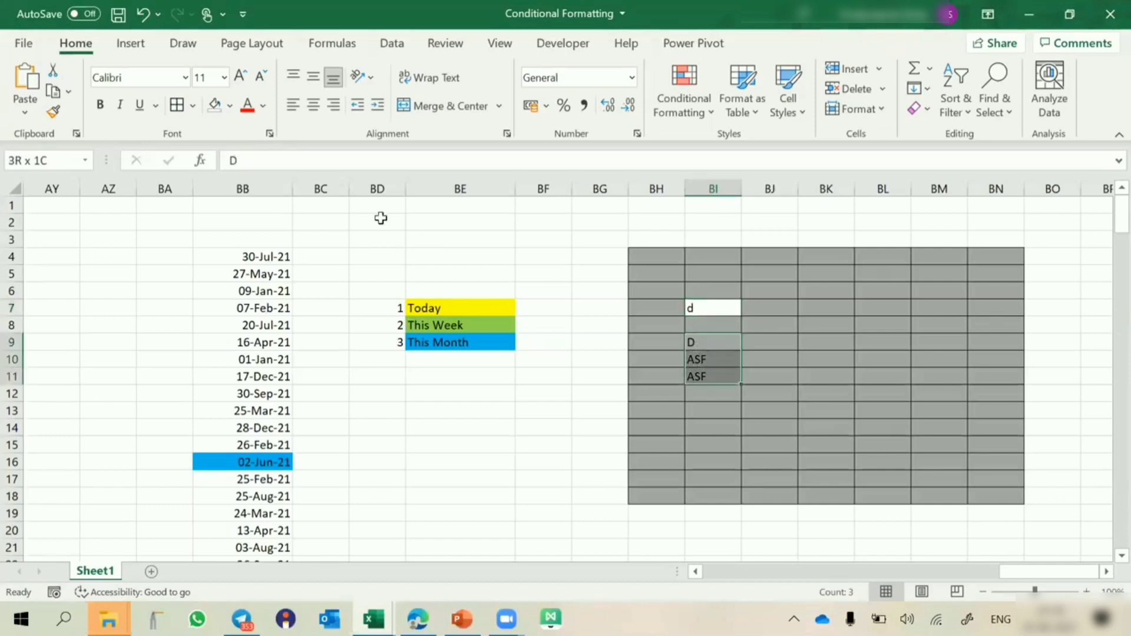
click(214, 104)
click(939, 289)
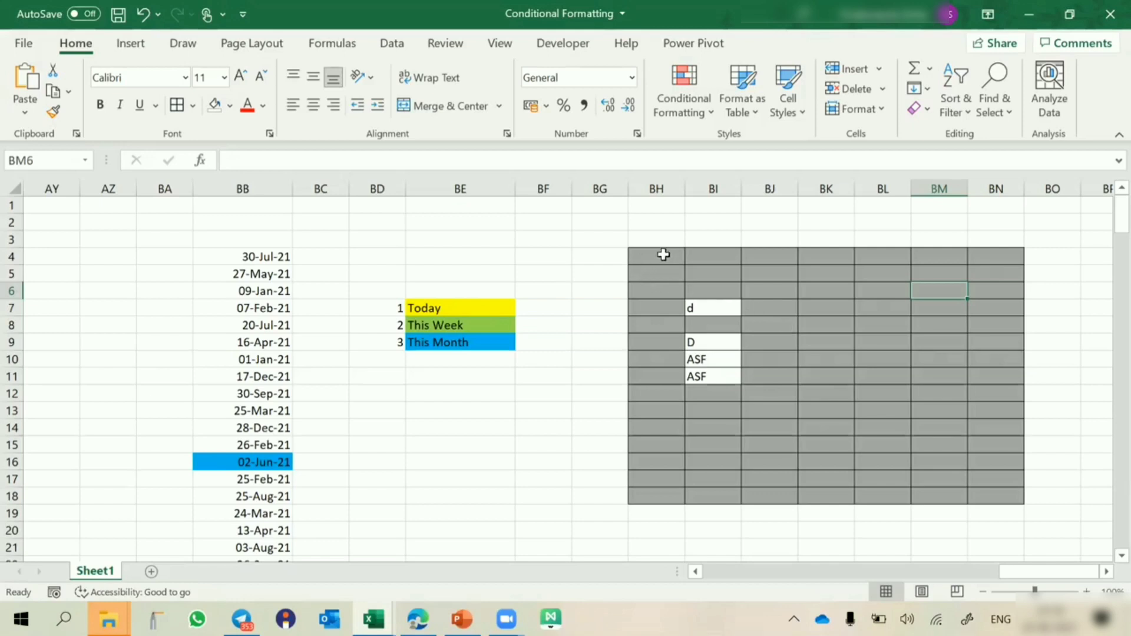
Step: Remove the remaining fill from BH4:BN18 and delete the sample text in the range
drag(657, 254, 1007, 500)
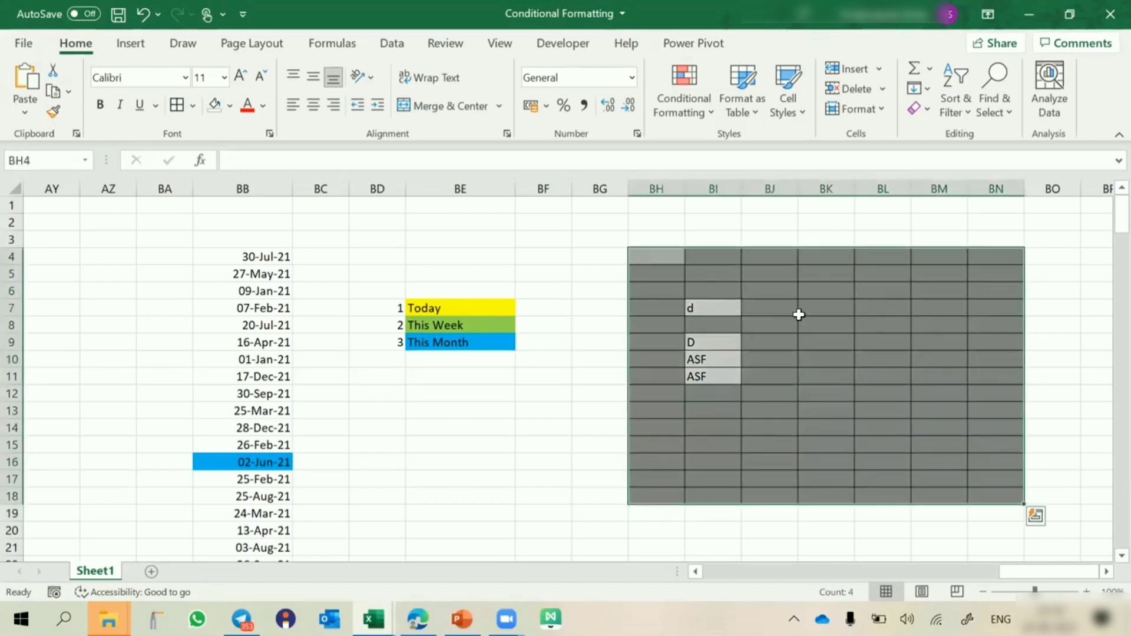
click(215, 105)
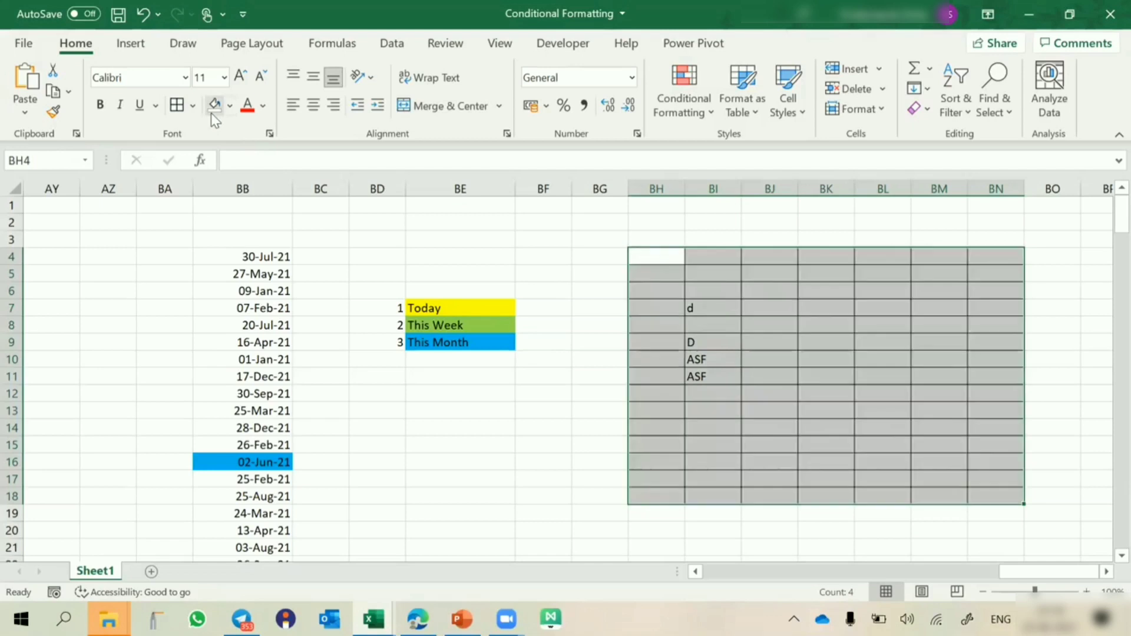
key(Delete)
click(720, 325)
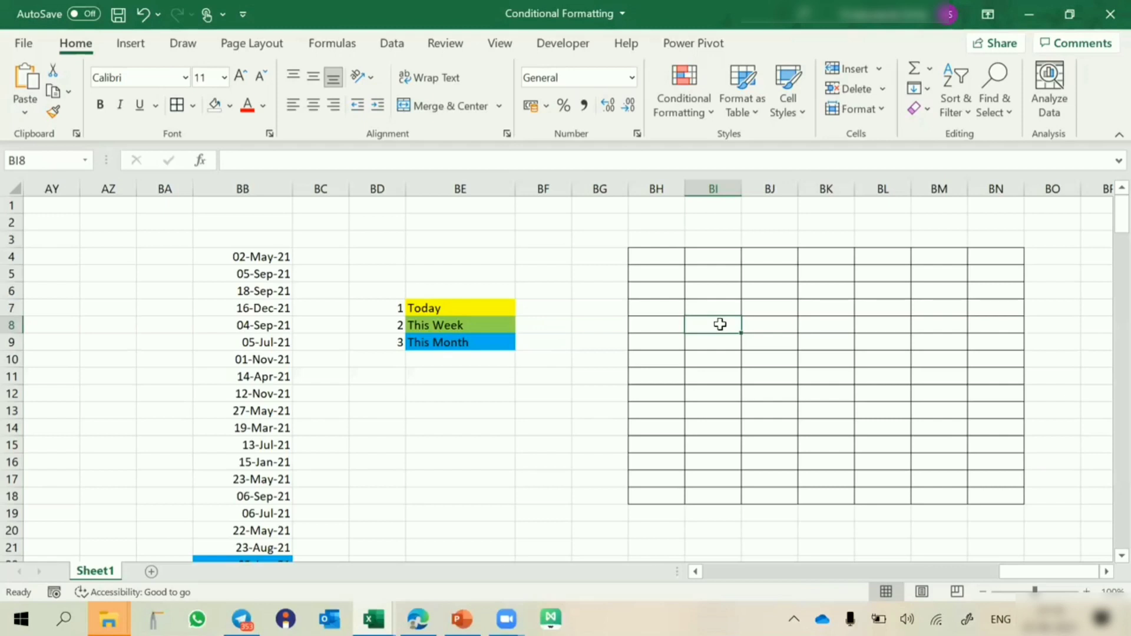
Step: Start a new conditional formatting rule for BH4:BN18 that formats only cells containing Blanks
drag(666, 255, 984, 495)
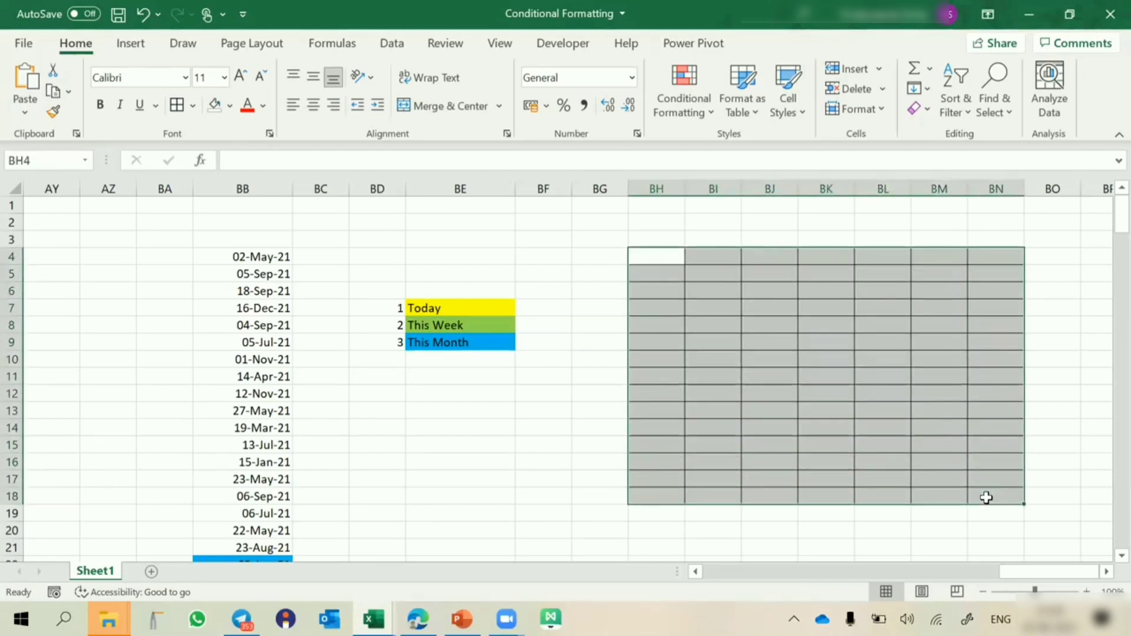
click(693, 109)
click(715, 399)
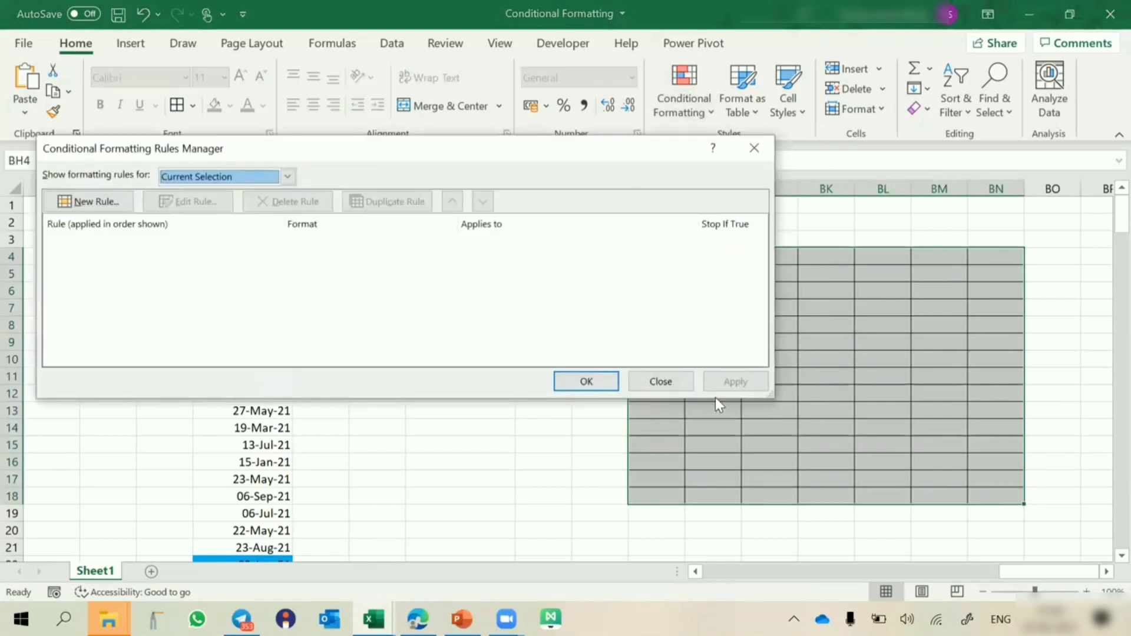
click(93, 200)
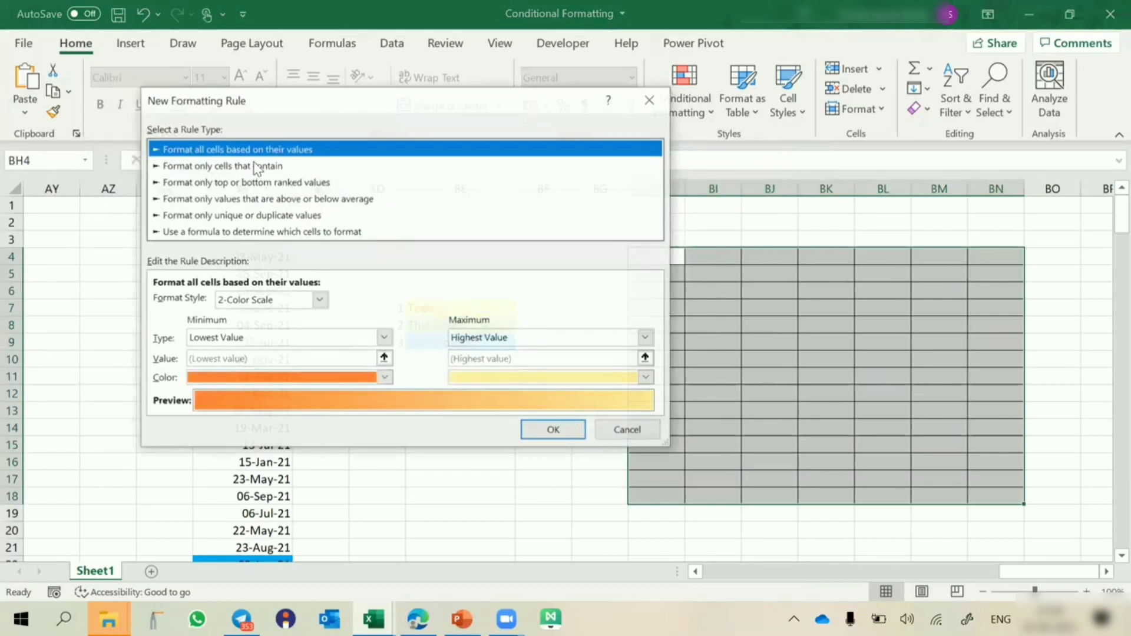
click(257, 166)
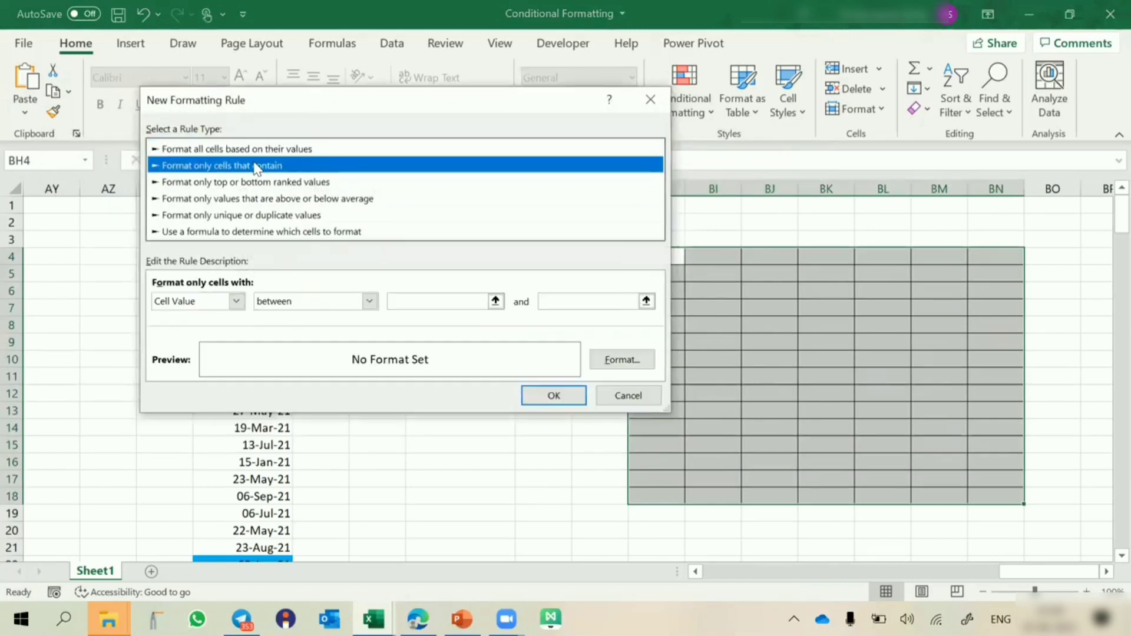
click(219, 302)
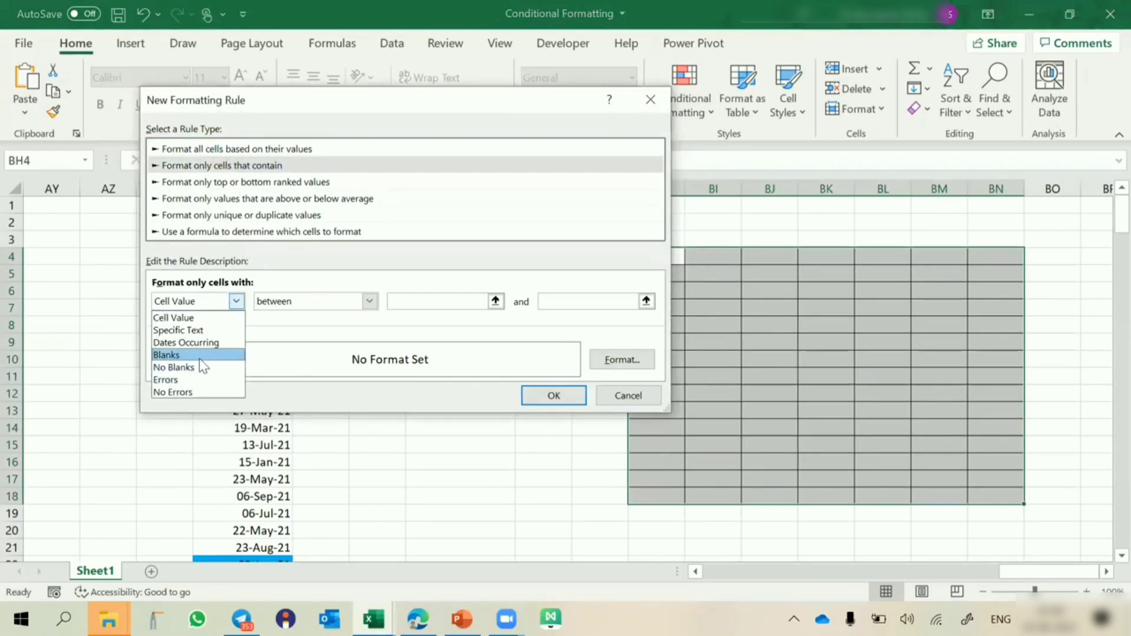
click(196, 356)
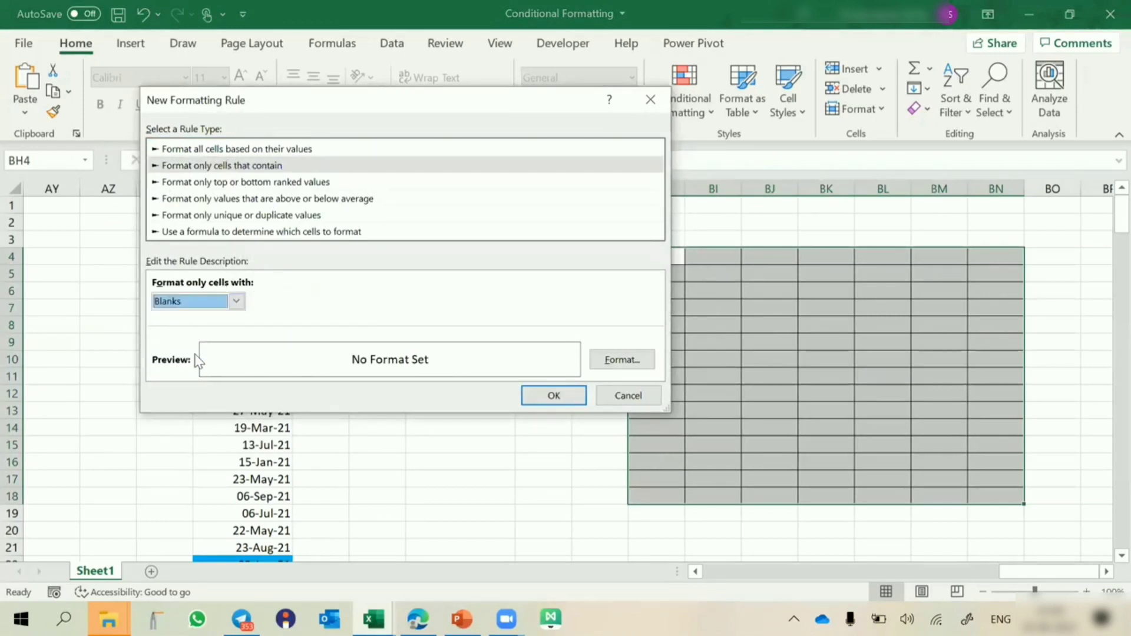
Step: Give the blank-cells rule a grey fill and apply it to BH4:BN18
click(635, 360)
click(480, 467)
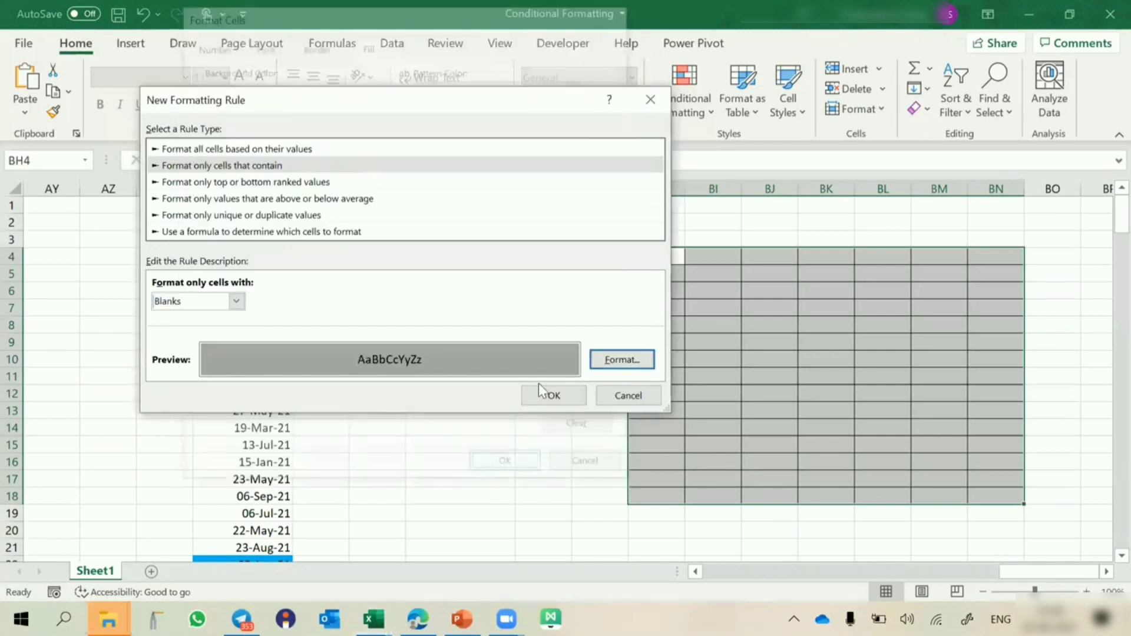
click(541, 395)
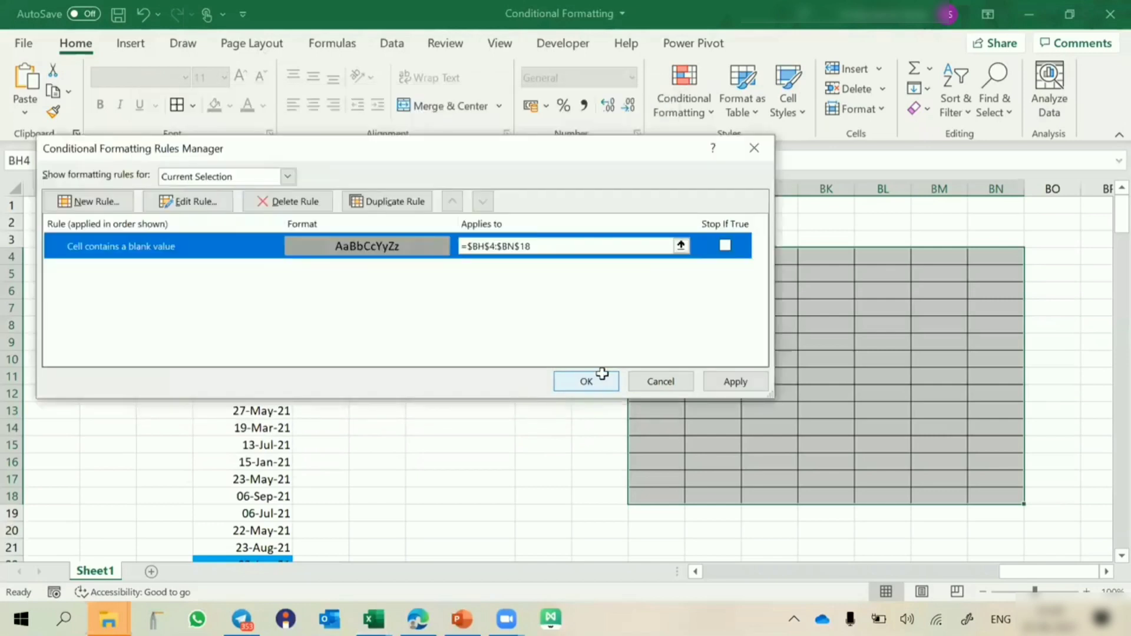
key(Return)
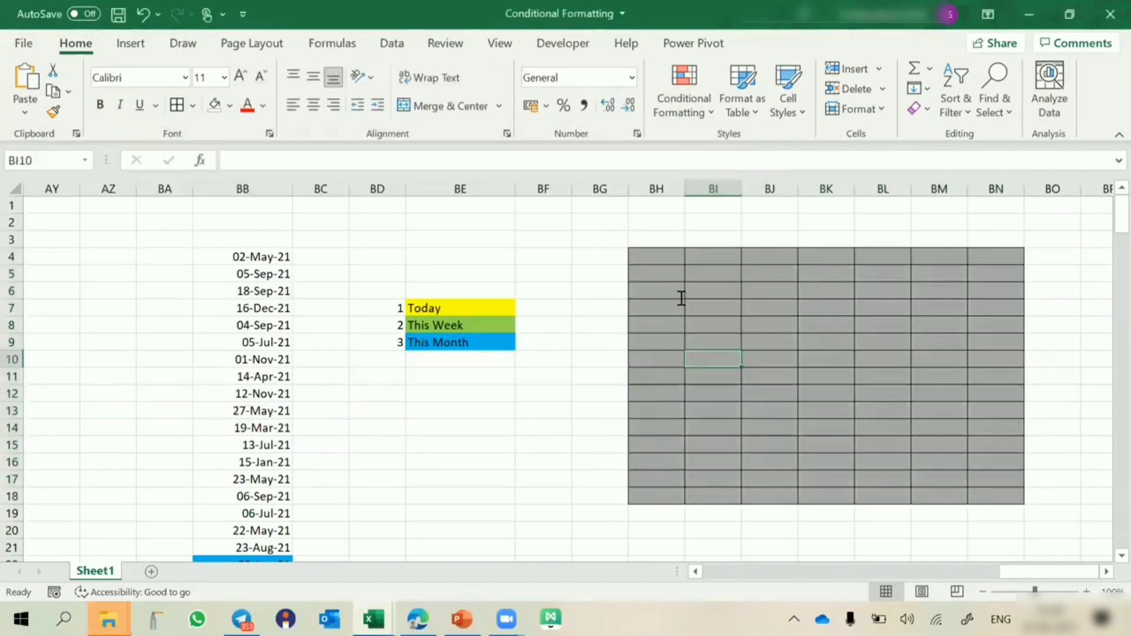
Step: Test the rule by entering FSDG, DFGD and FSDG in BH6:BH8
click(678, 293)
text(FSDG)
key(Return)
text(DFGD)
key(Return)
text(FSDG)
key(Return)
key(Return)
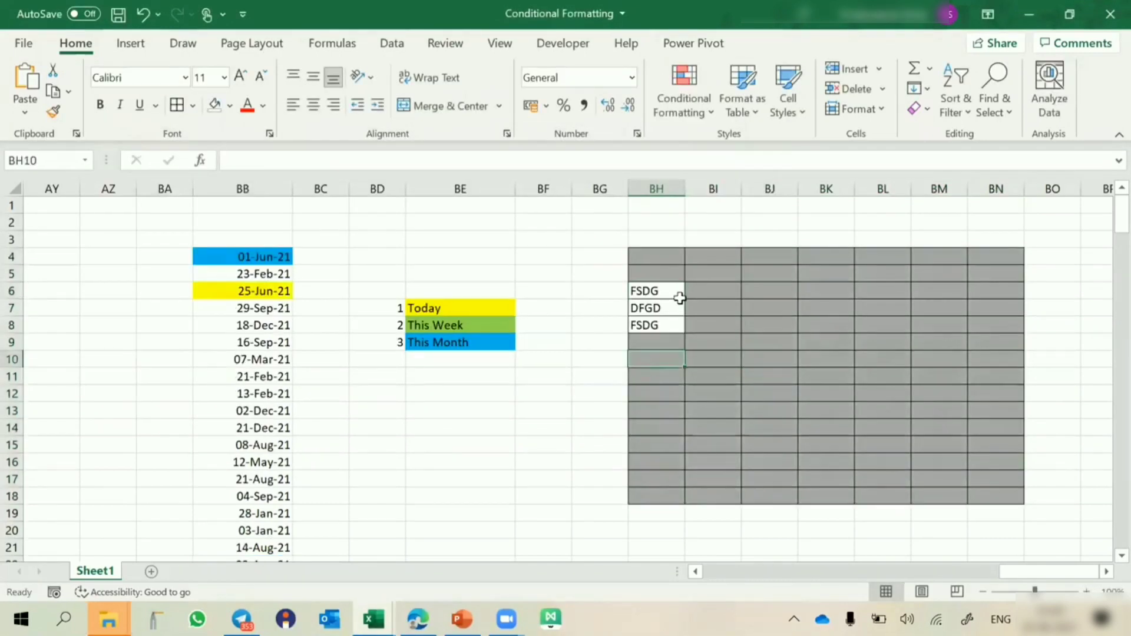
Step: Enter H in BH10, FGHFG in BH12, FGH in BH14 and GF in BH15
text(H)
key(Return)
key(Return)
text(FGHFG)
key(Return)
key(Return)
text(FGH)
key(Return)
text(GF)
key(Return)
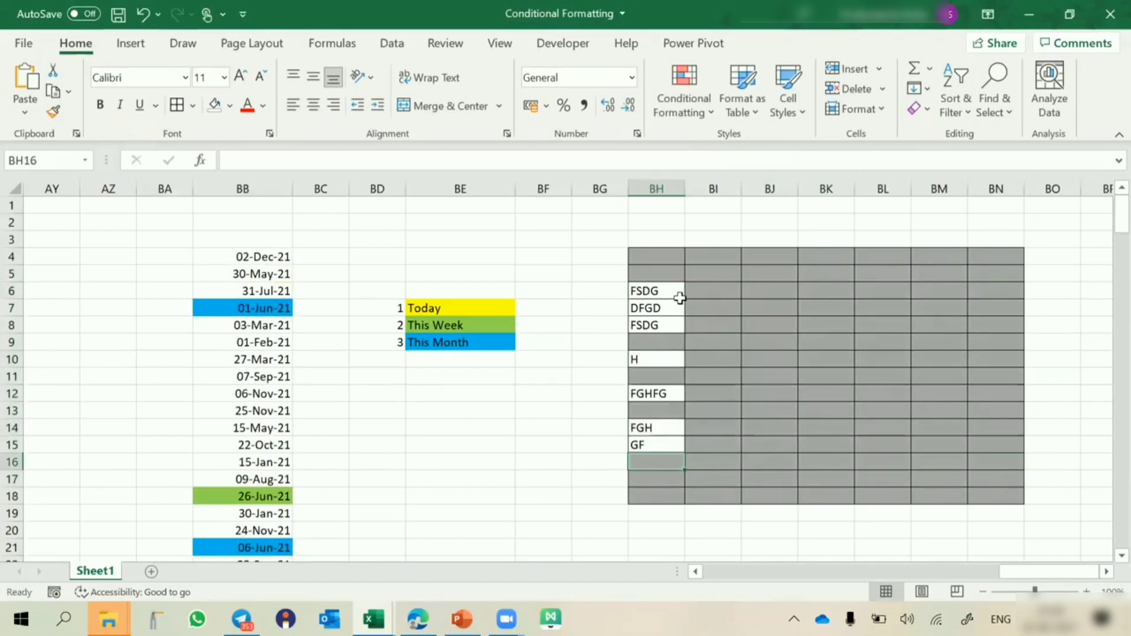
Step: Delete the contents of BH6 and BH8 to test the blank-cells rule
click(655, 289)
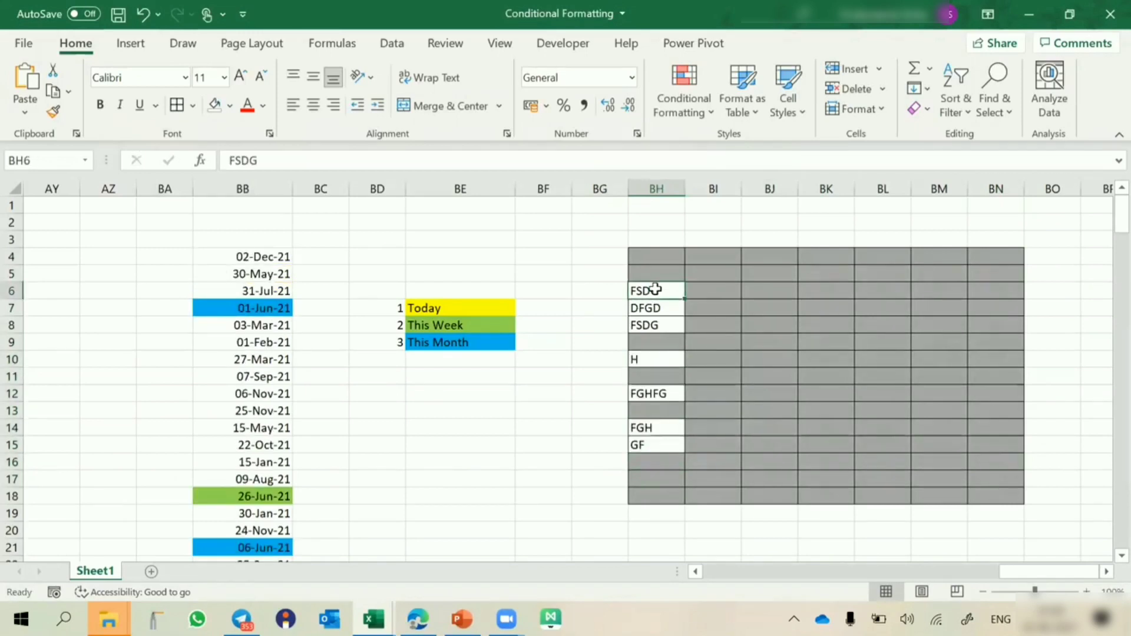
key(Delete)
key(Down)
key(Down)
key(Delete)
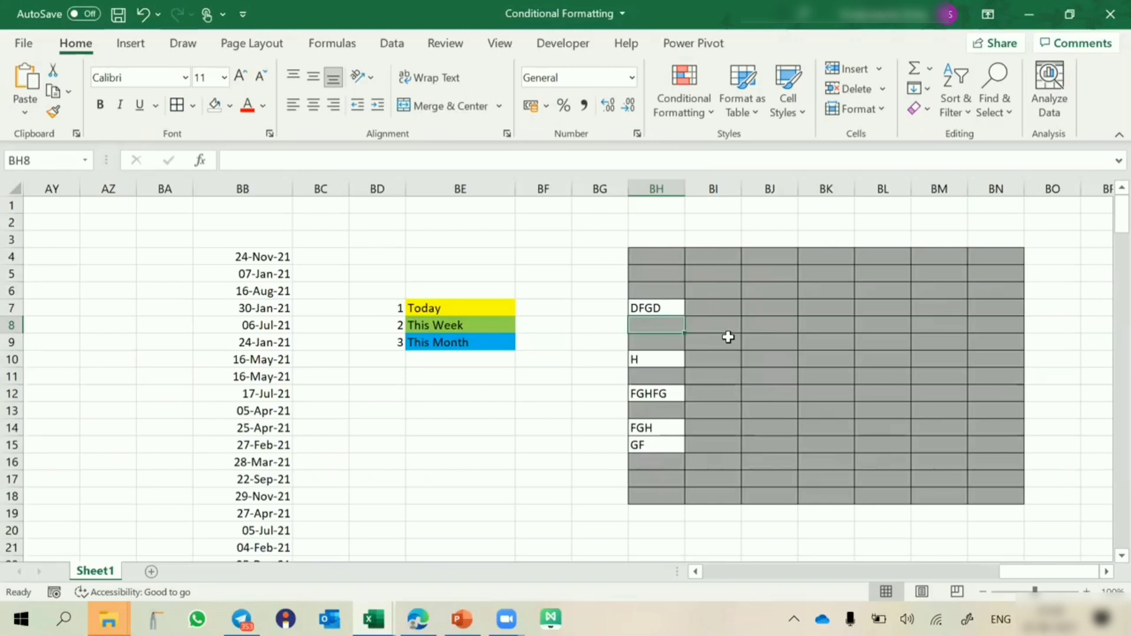
Step: Try a yellow fill on BH4:BN18 over the blank-cells rule, and undo it
click(654, 306)
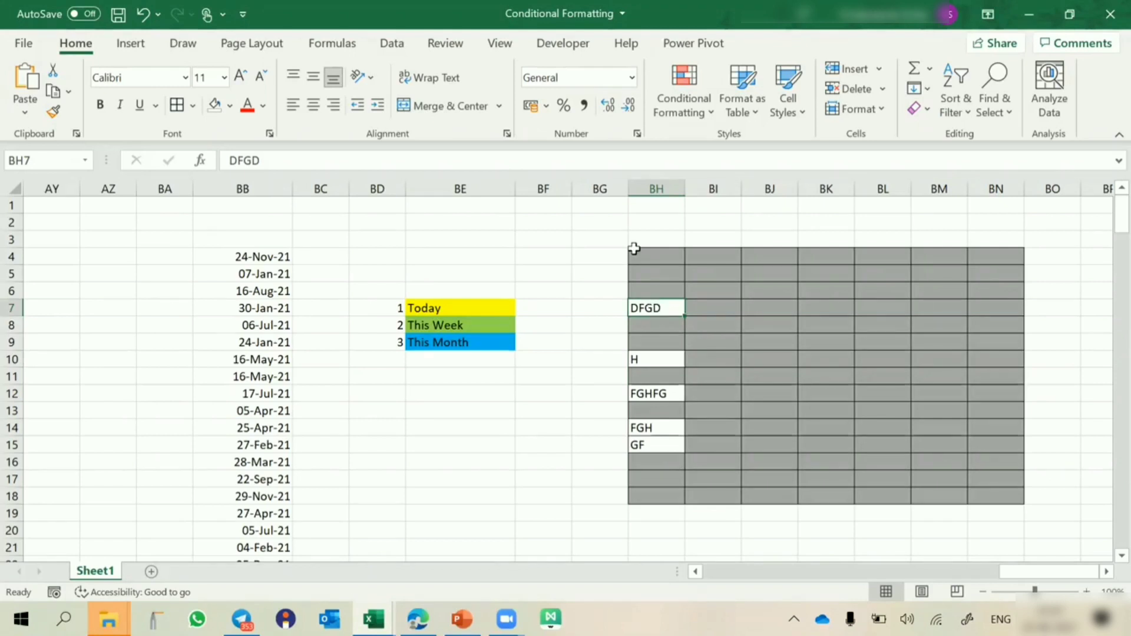
drag(641, 255, 994, 492)
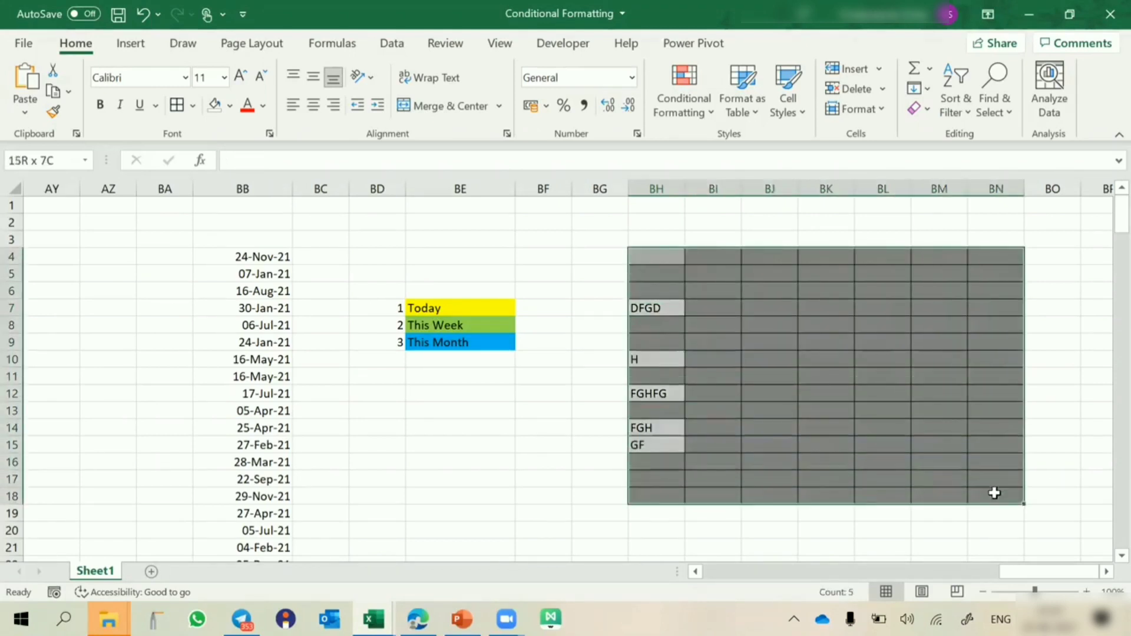
click(230, 107)
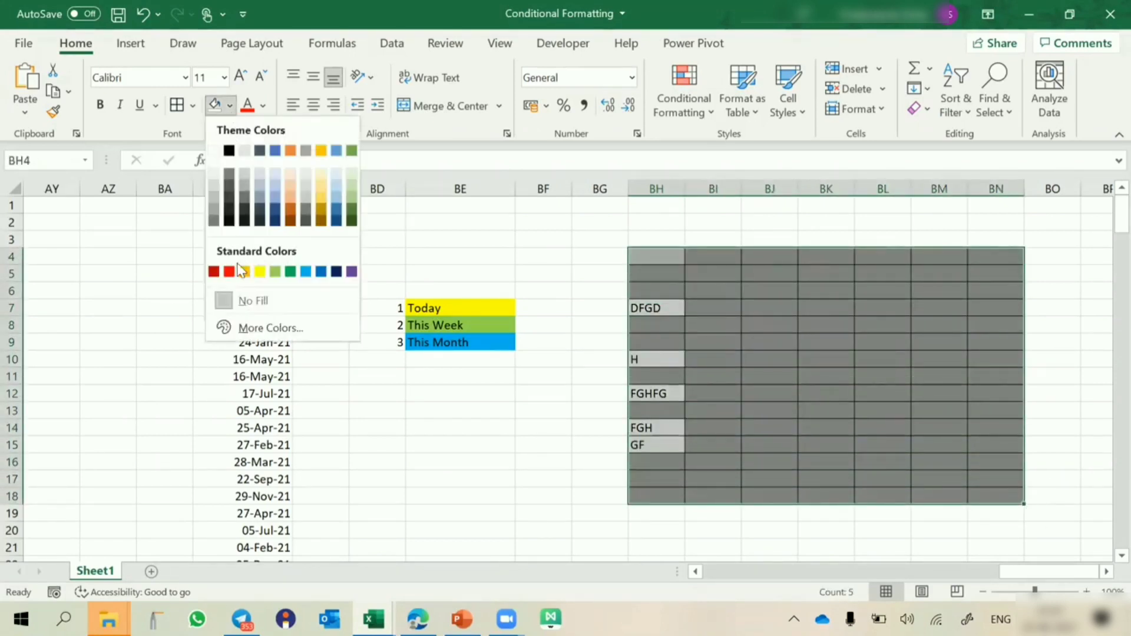
click(260, 267)
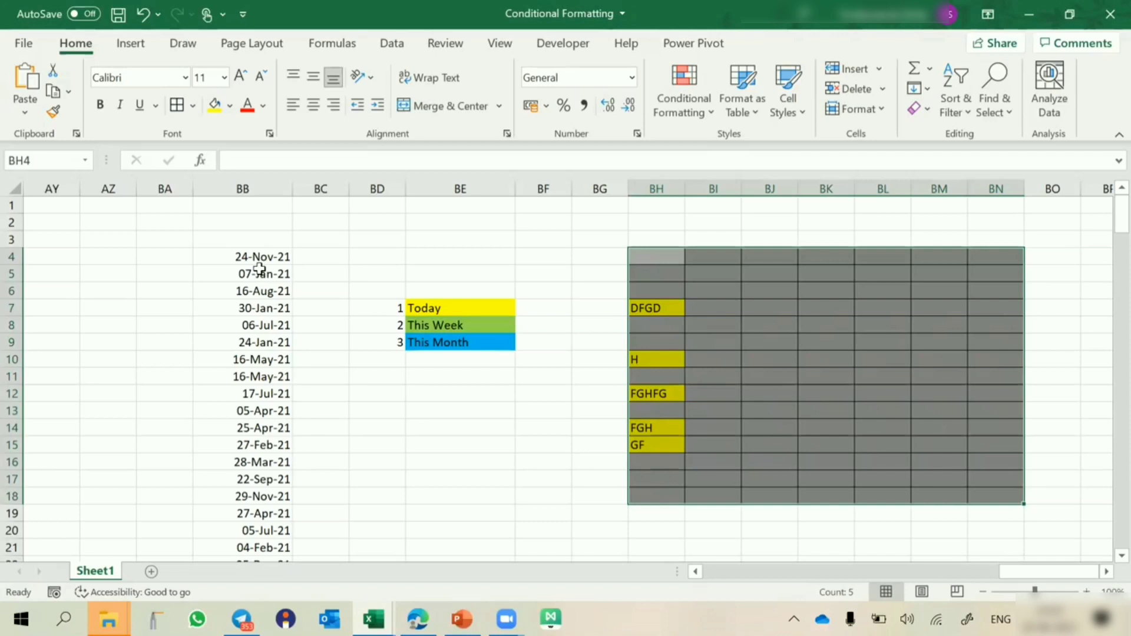
click(683, 297)
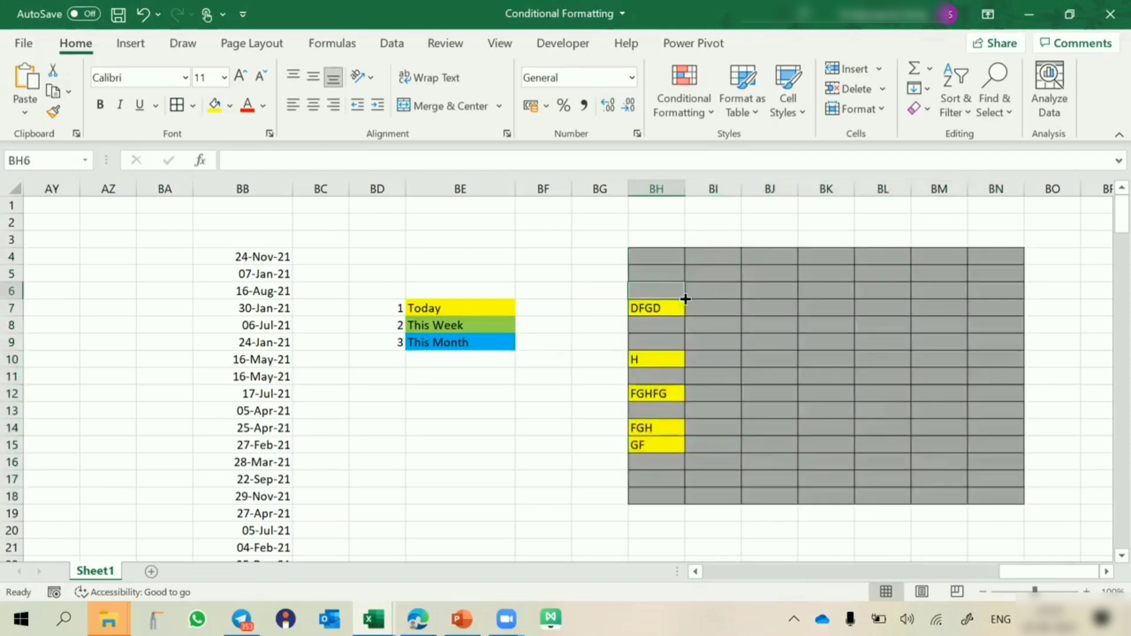
key(ctrl+z)
scroll(750, 338, right, 2)
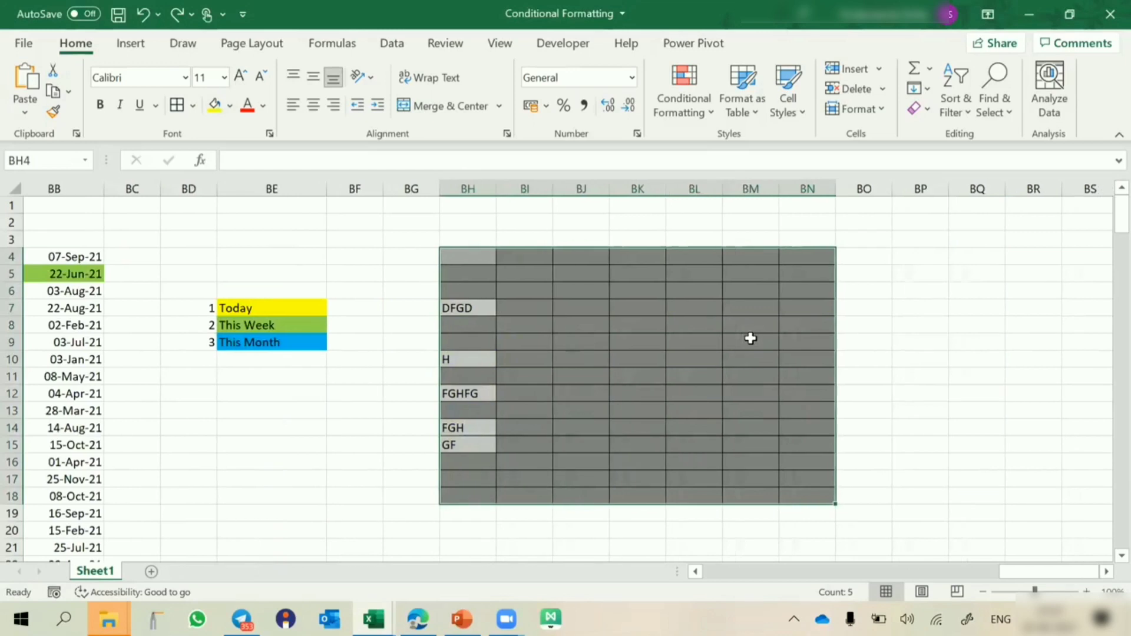
Step: Enter four sample names in BR4:BR7, adding the word Excel to the second and (Excel) in parentheses to the fourth
scroll(750, 338, right, 3)
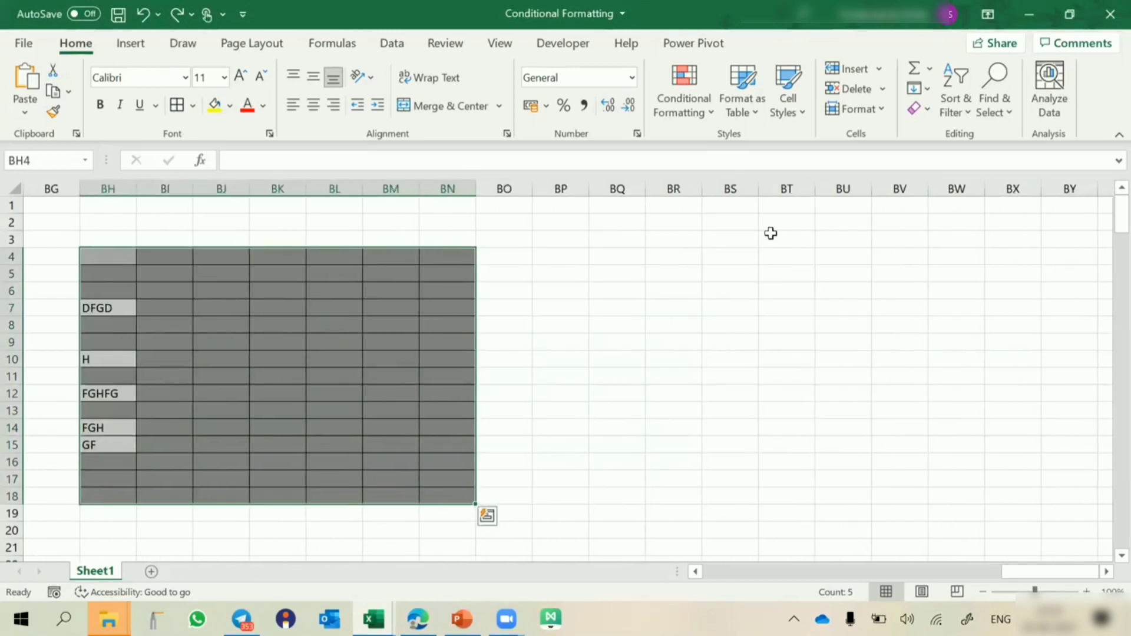
click(676, 257)
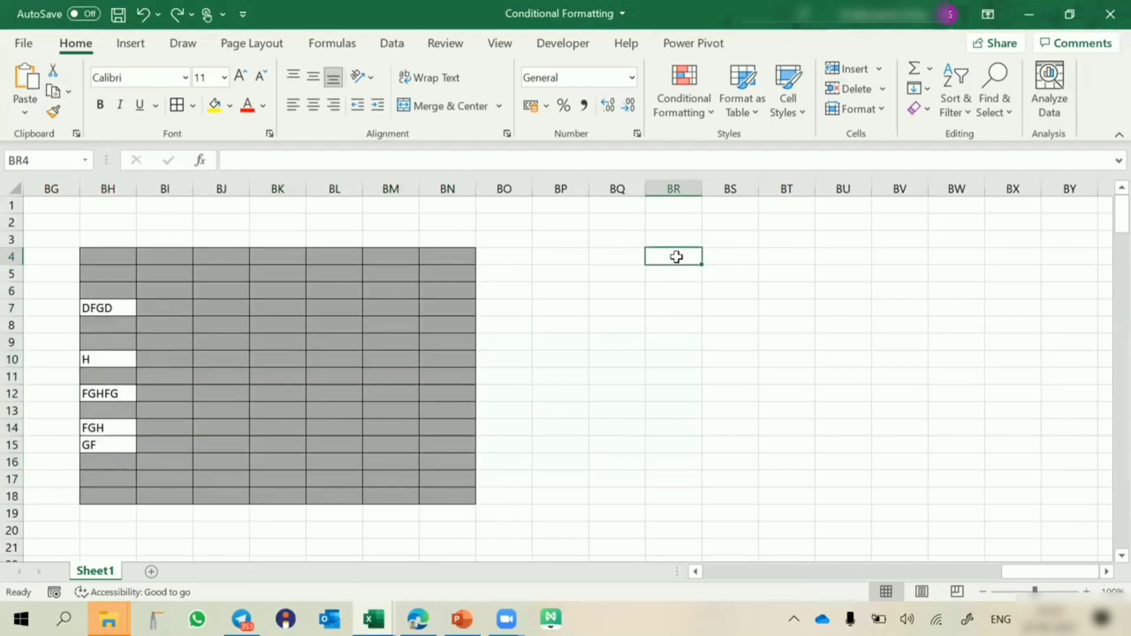
text(Am)
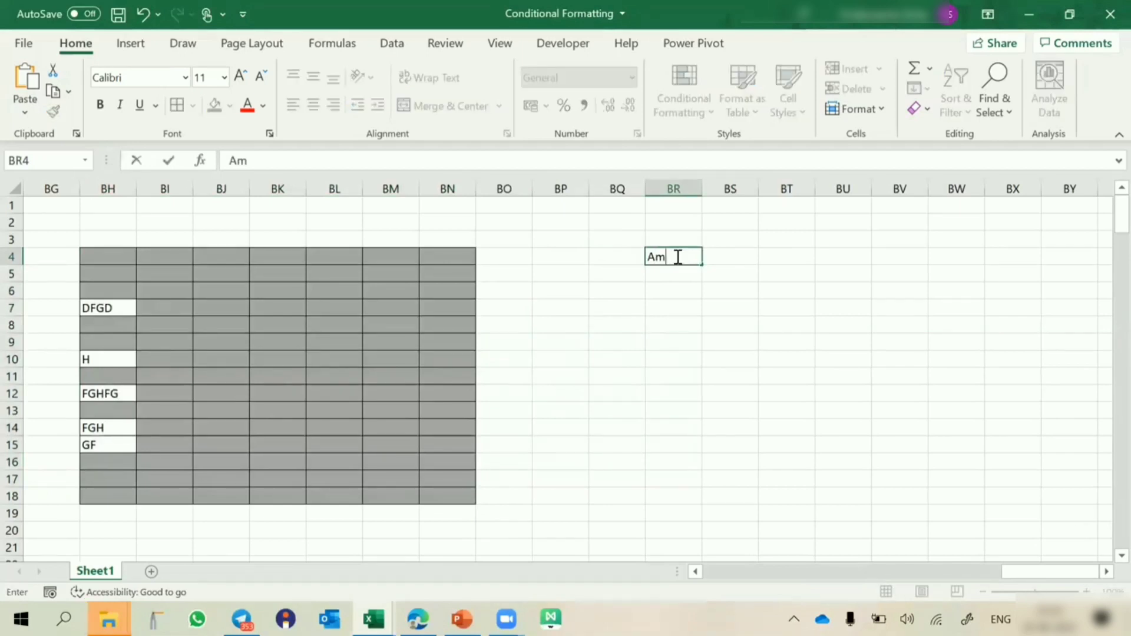
text(it Kumar)
key(Return)
text(Rajeev Excel)
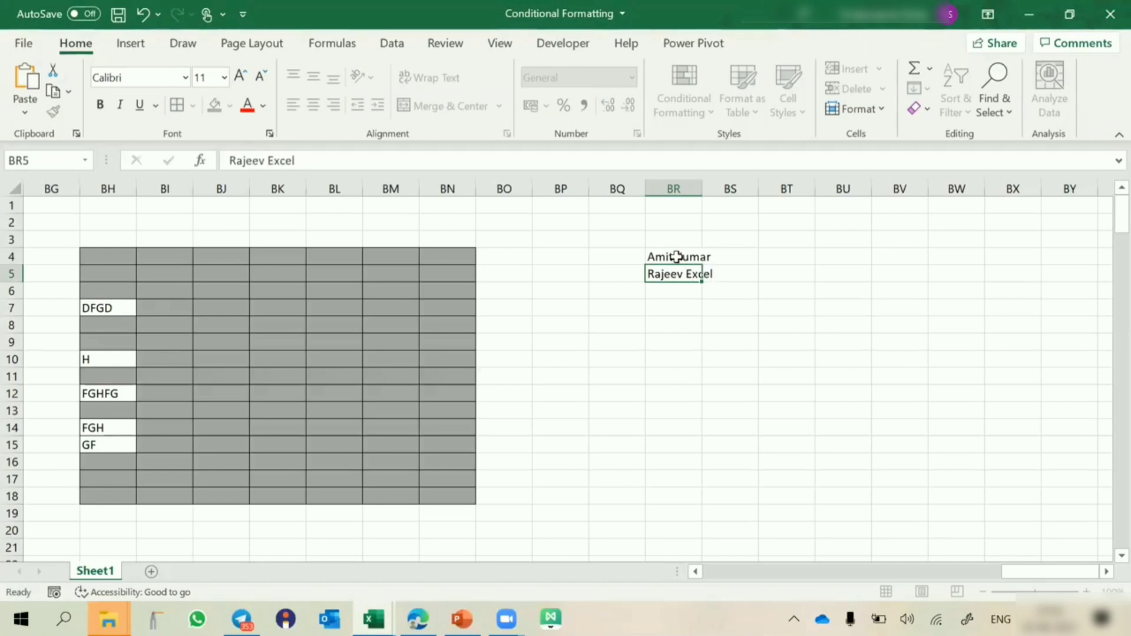
key(Return)
text(Ritu)
key(Return)
text(Manis)
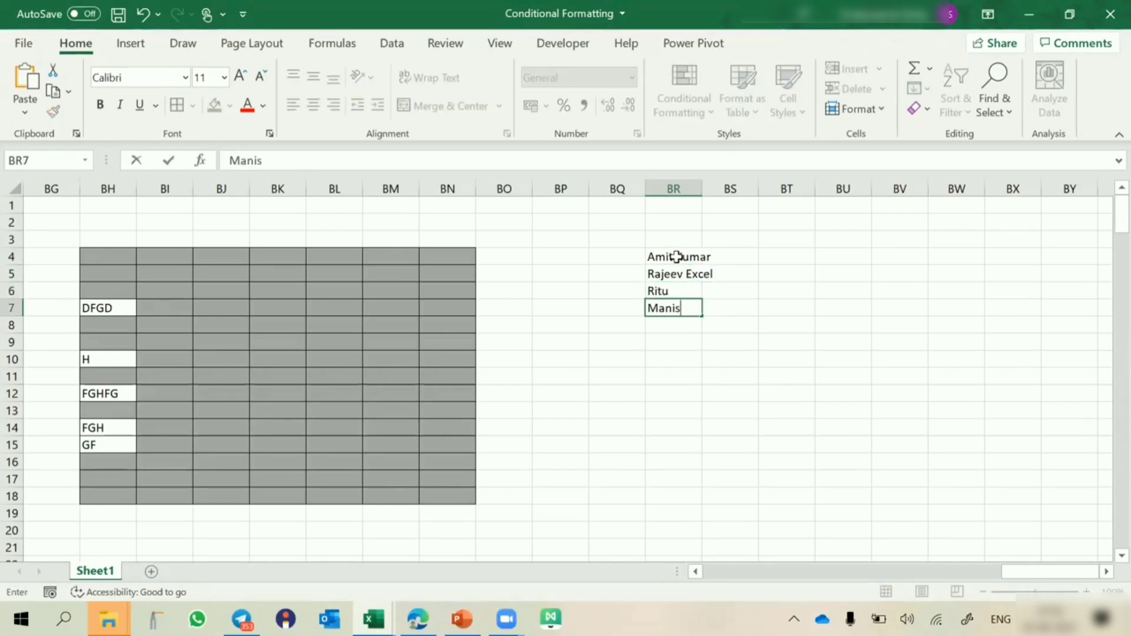
text(h (Excel))
key(Return)
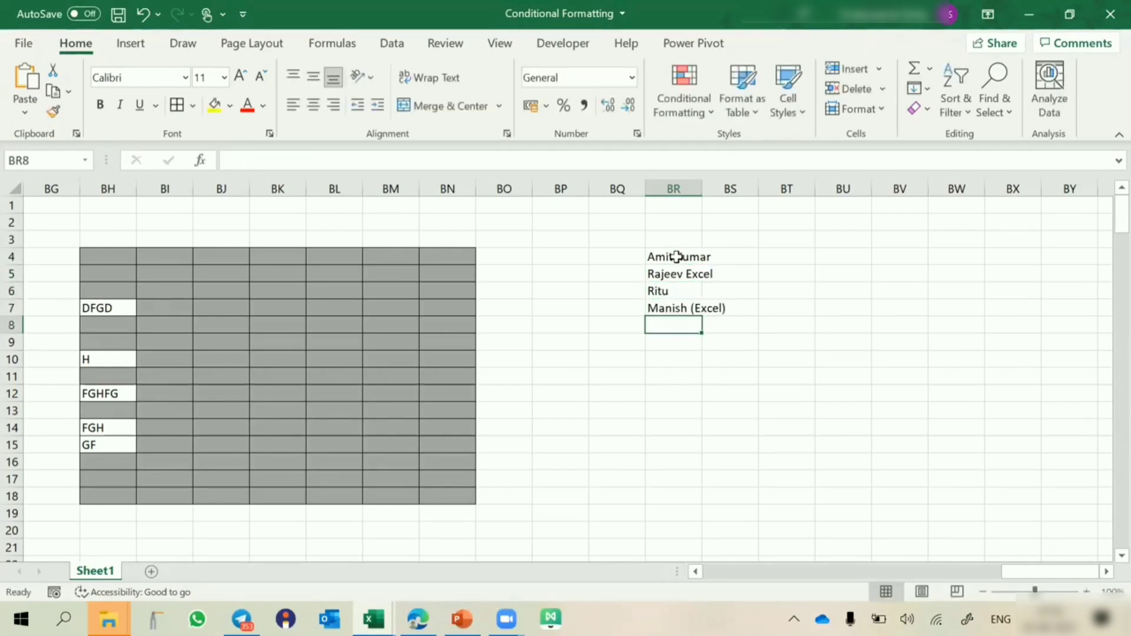
Step: Enter two more sample names in BR8:BR9, putting Excel before the last one, and widen column BR to fit
text(A)
key(BackSpace)
text(Sumit)
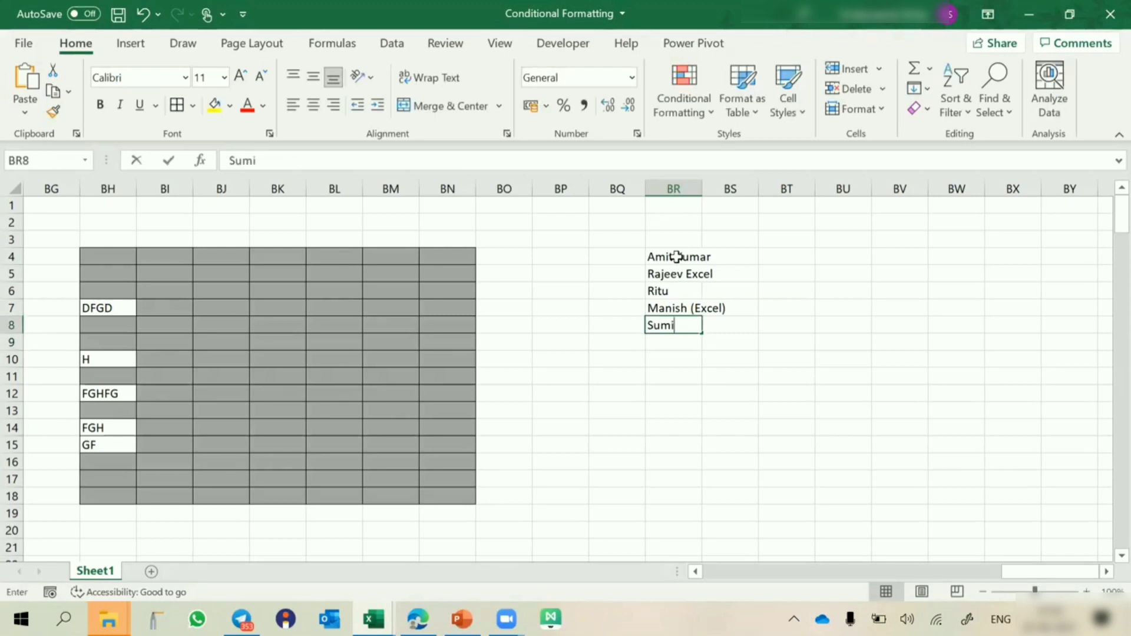
key(Return)
text(Excel Vivek)
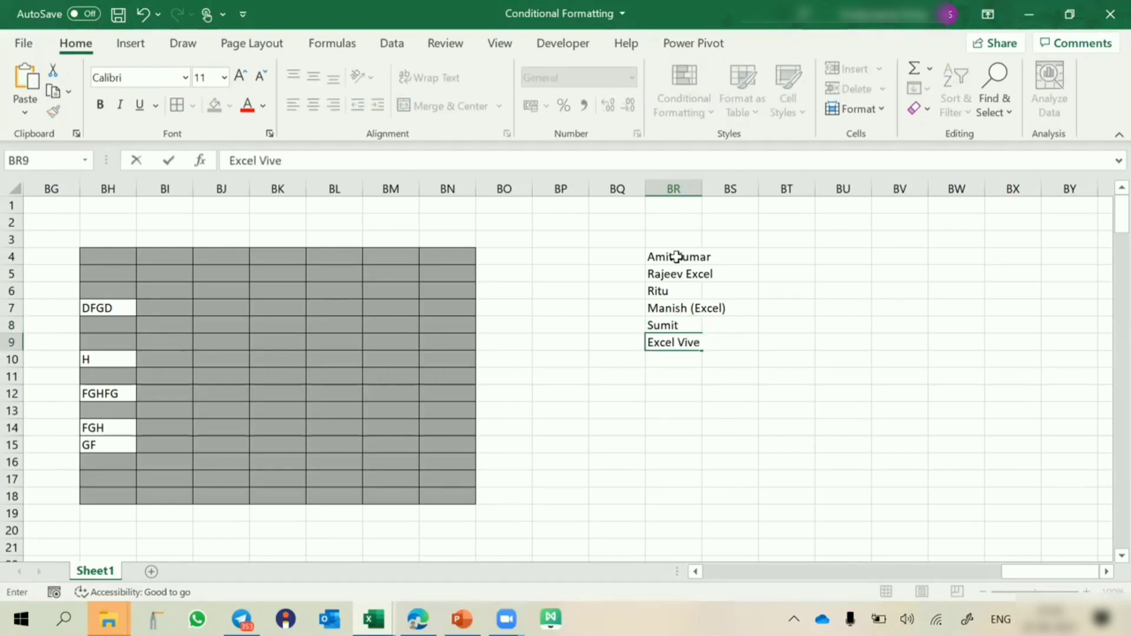
key(Return)
drag(701, 187, 763, 200)
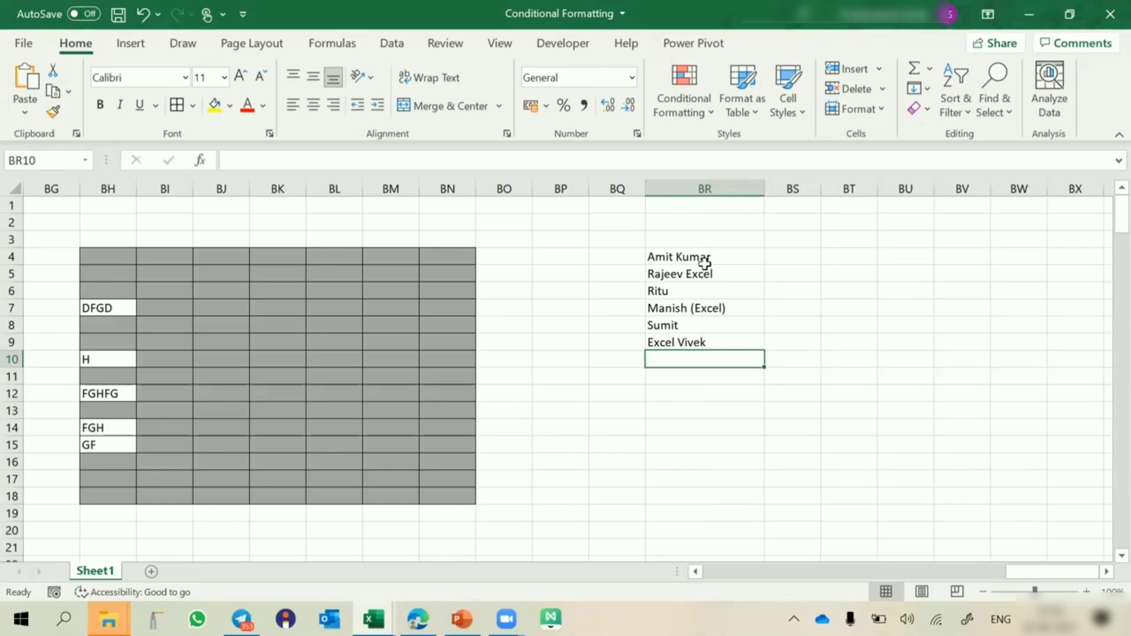
Step: Create a conditional formatting rule for BR4:BR9 that formats only cells with specific text containing Excel
click(674, 255)
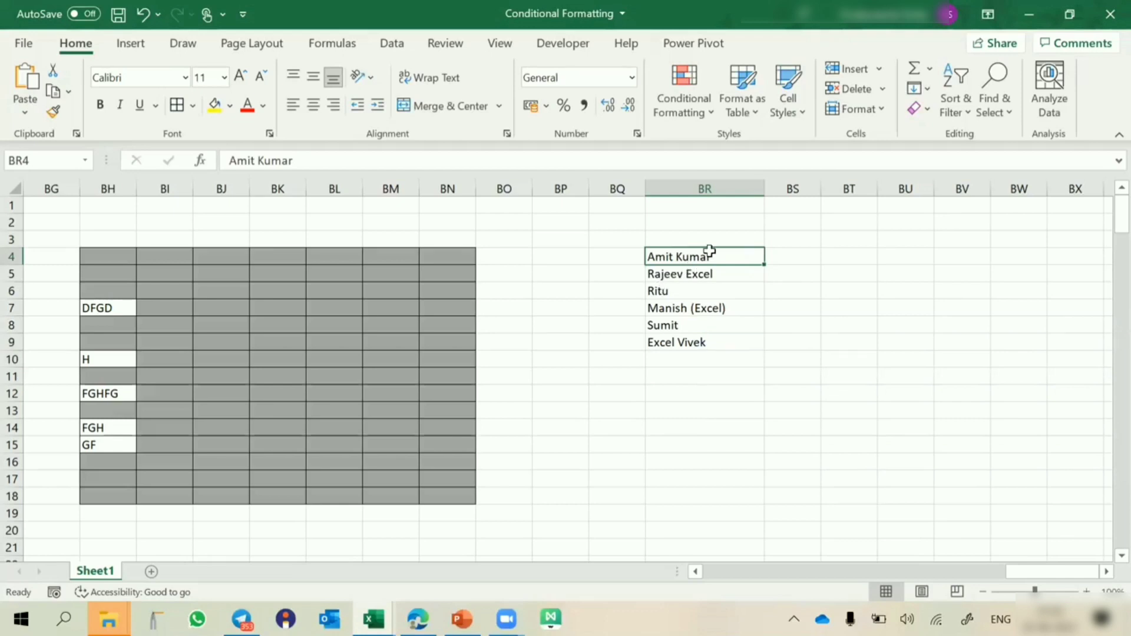
shift+click(687, 338)
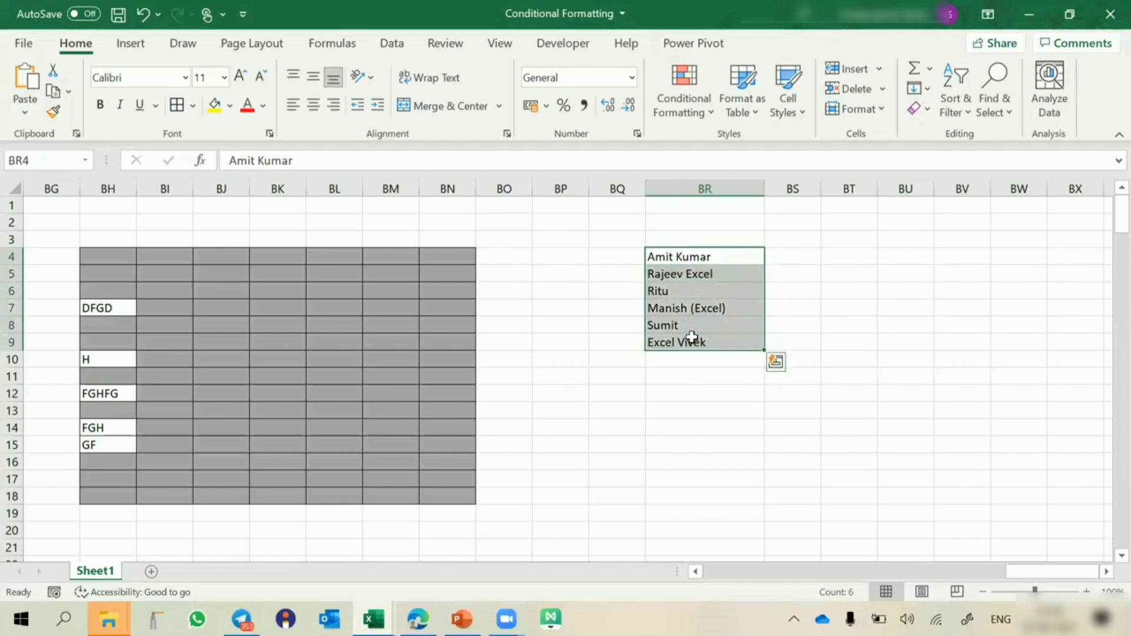
click(695, 103)
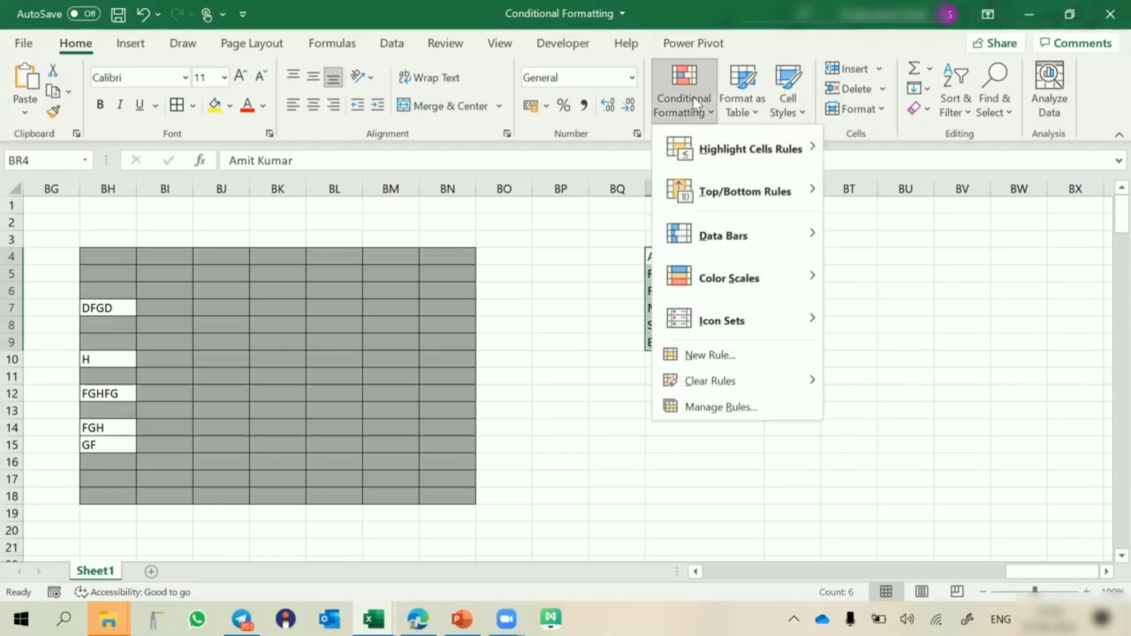
click(721, 408)
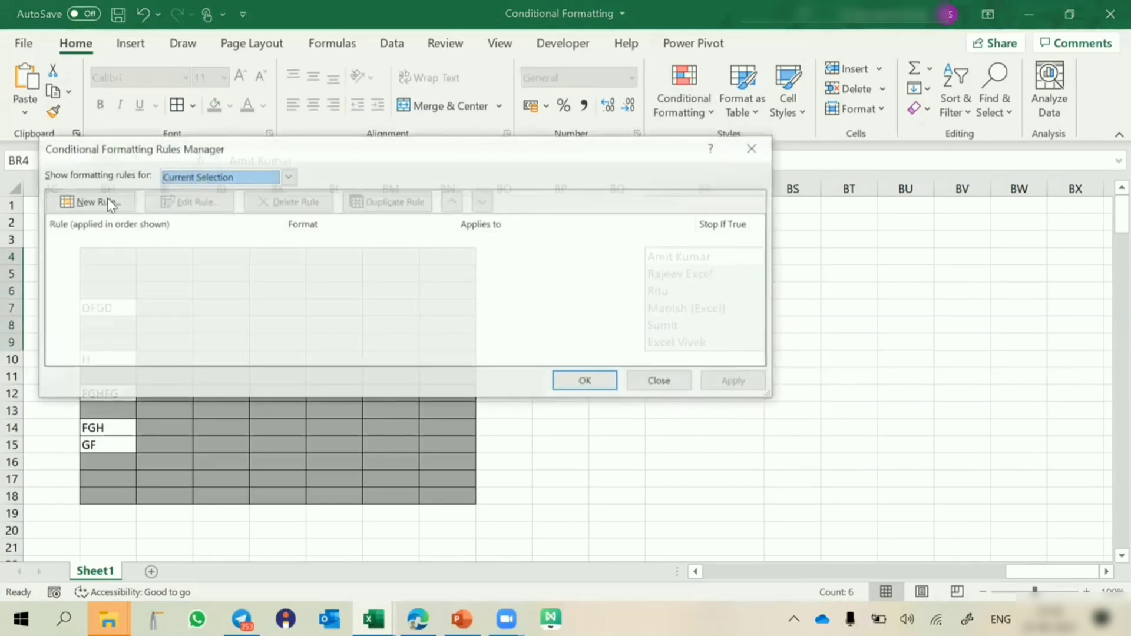
click(253, 168)
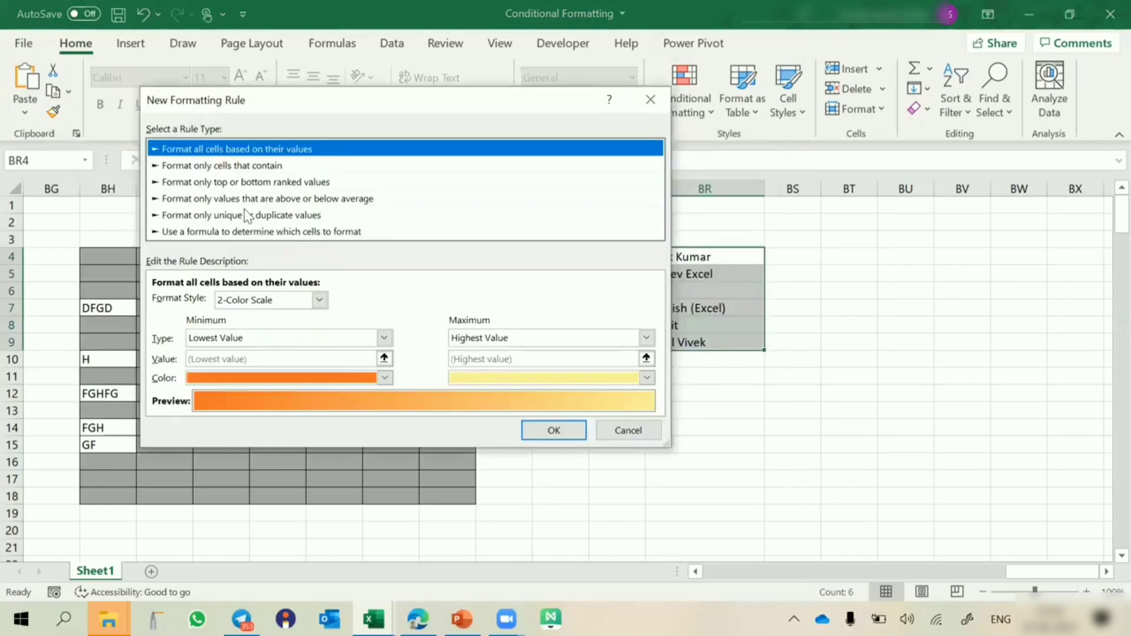
click(209, 306)
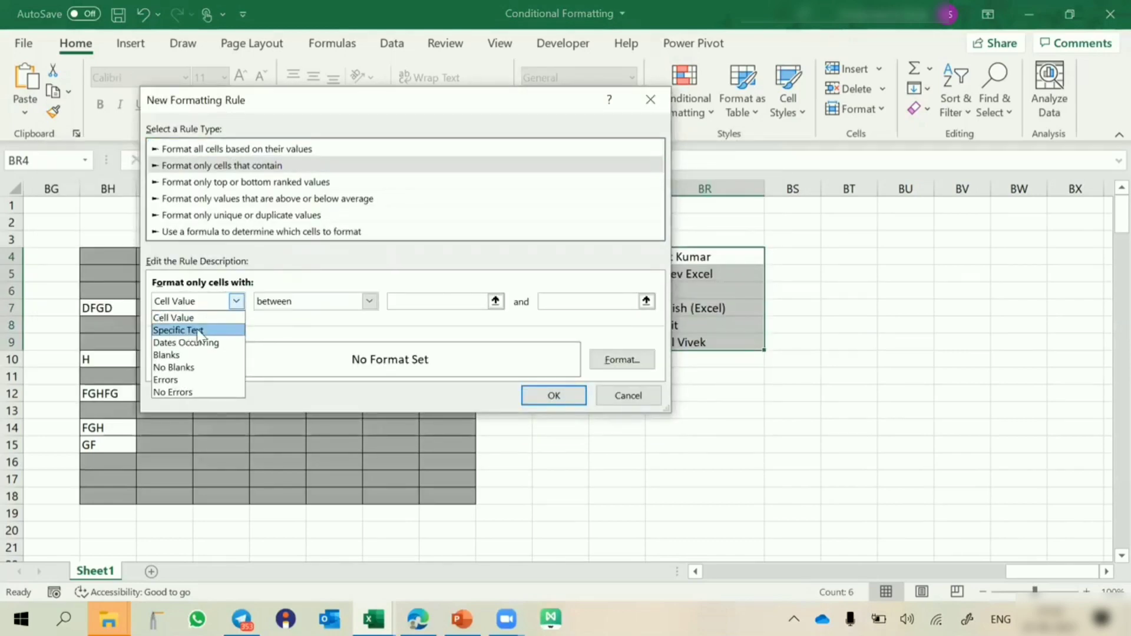
click(199, 335)
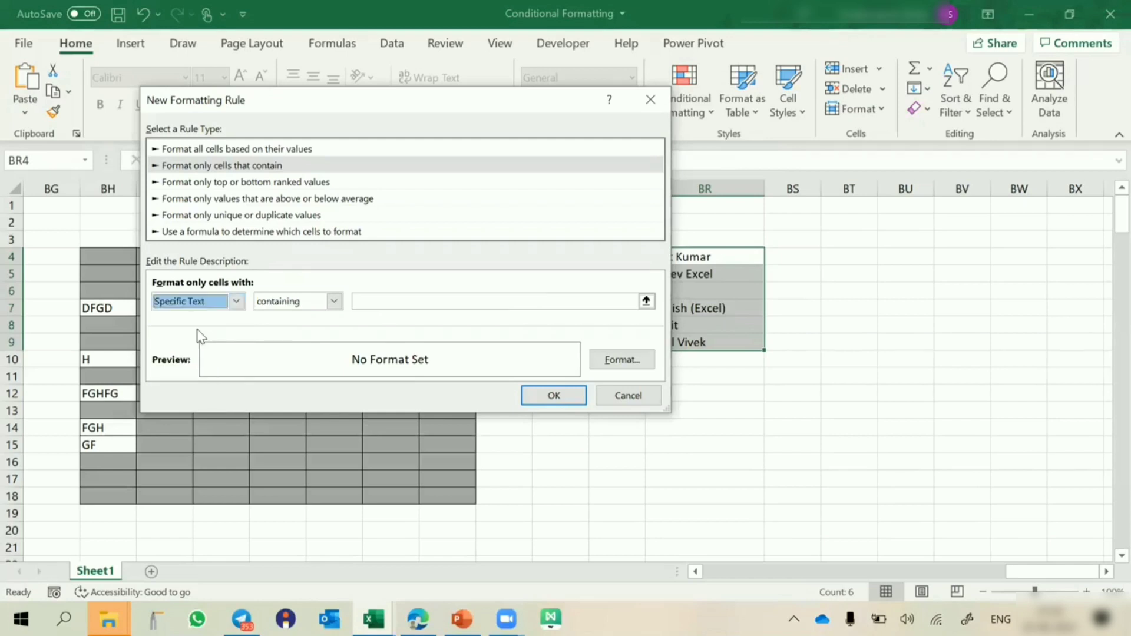
click(303, 307)
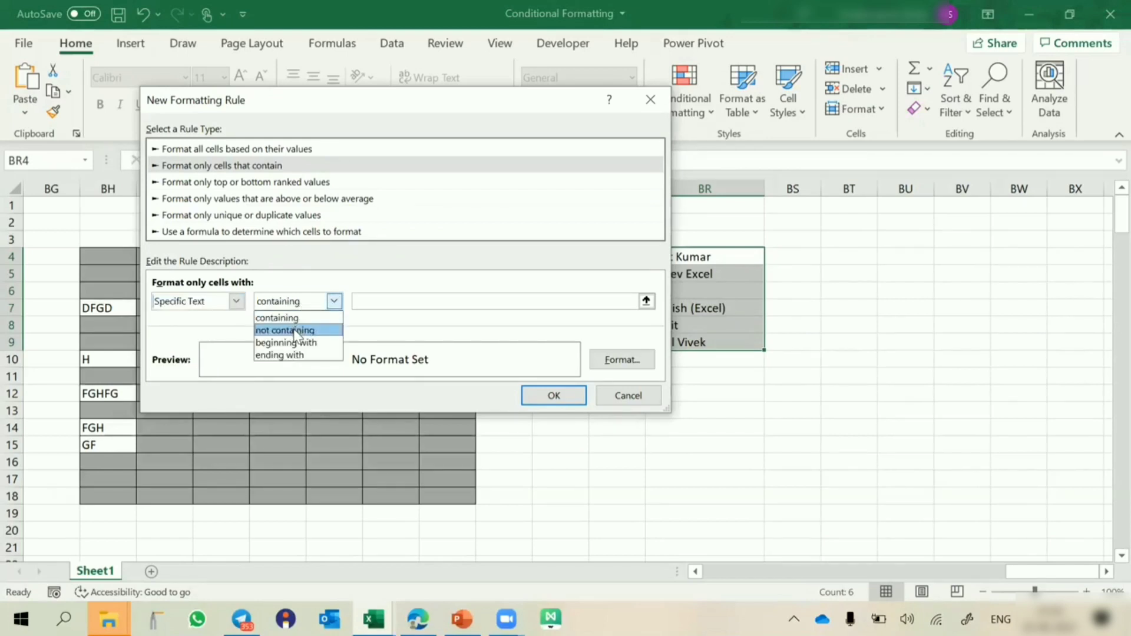
click(379, 305)
text(Excel)
Step: Apply the rule for text containing Excel to BR4:BR9 with a yellow fill, and widen column BR further
click(621, 359)
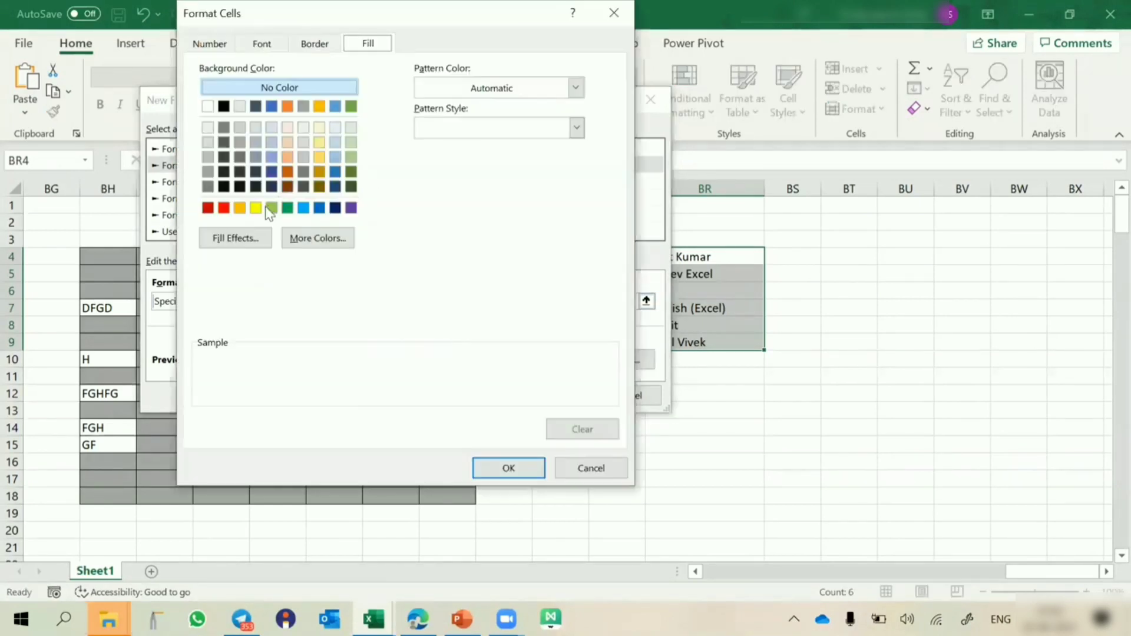
click(255, 207)
click(495, 468)
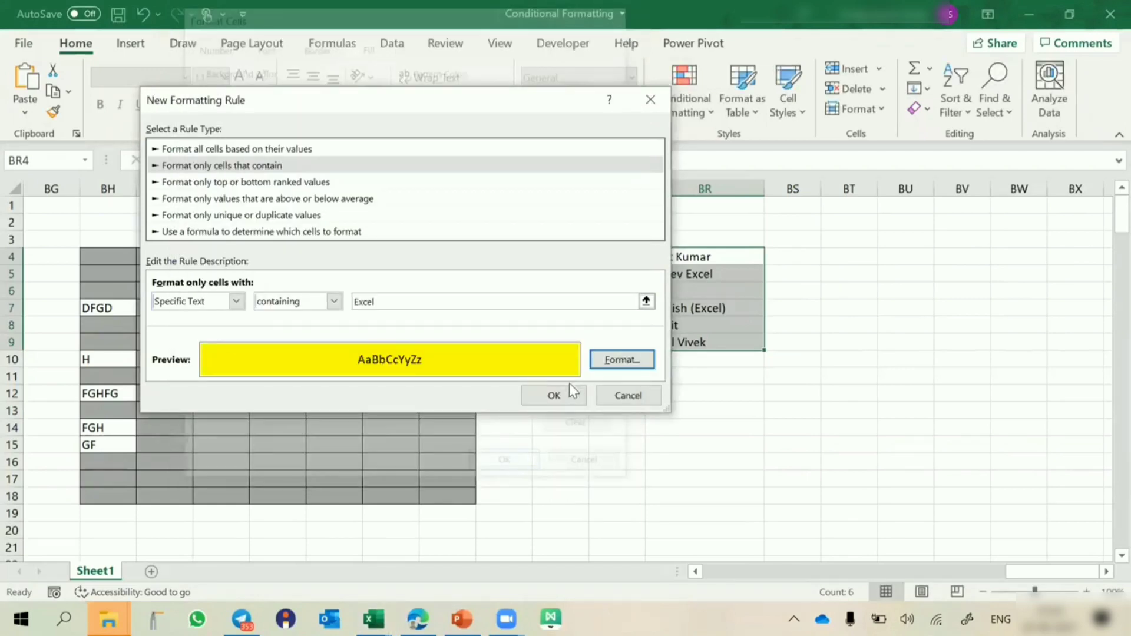
click(553, 395)
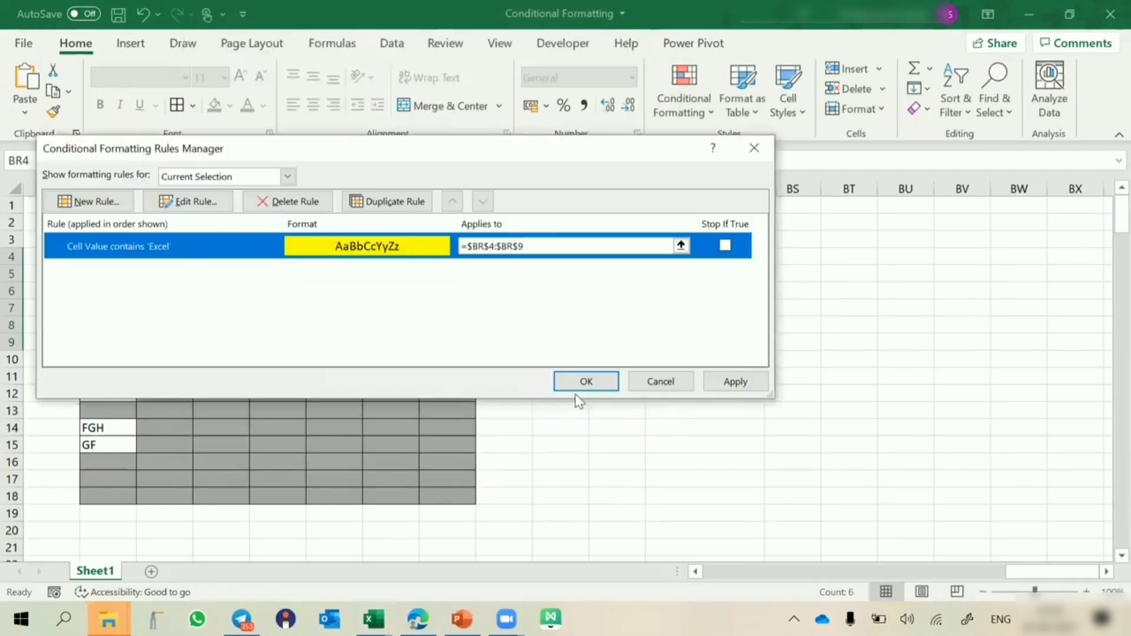
click(583, 382)
click(616, 427)
drag(763, 187, 799, 189)
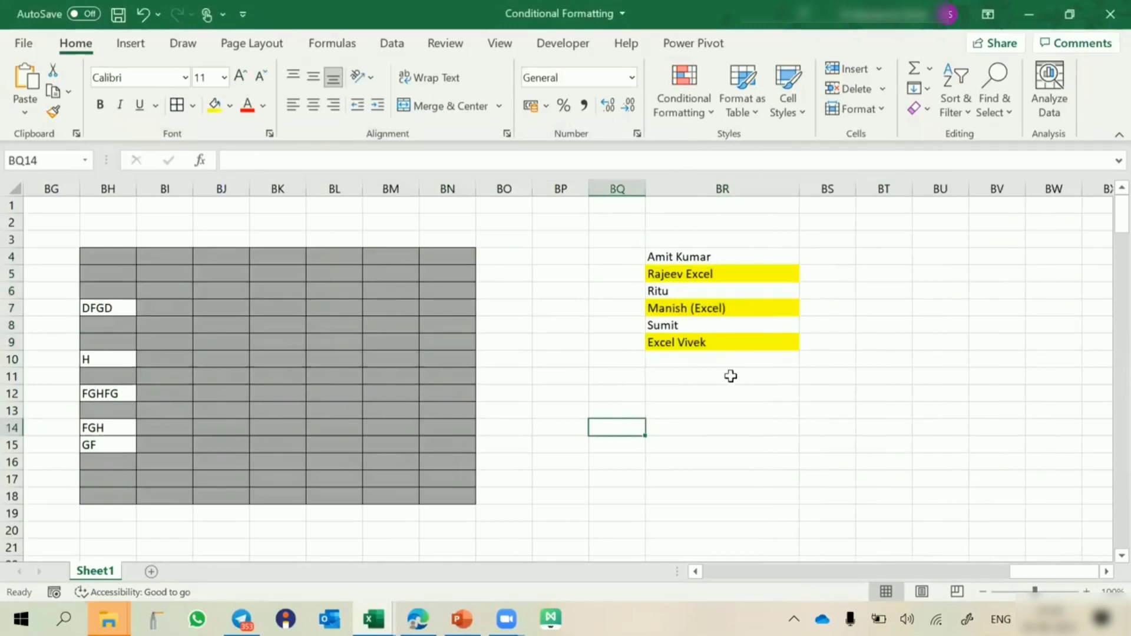
click(730, 375)
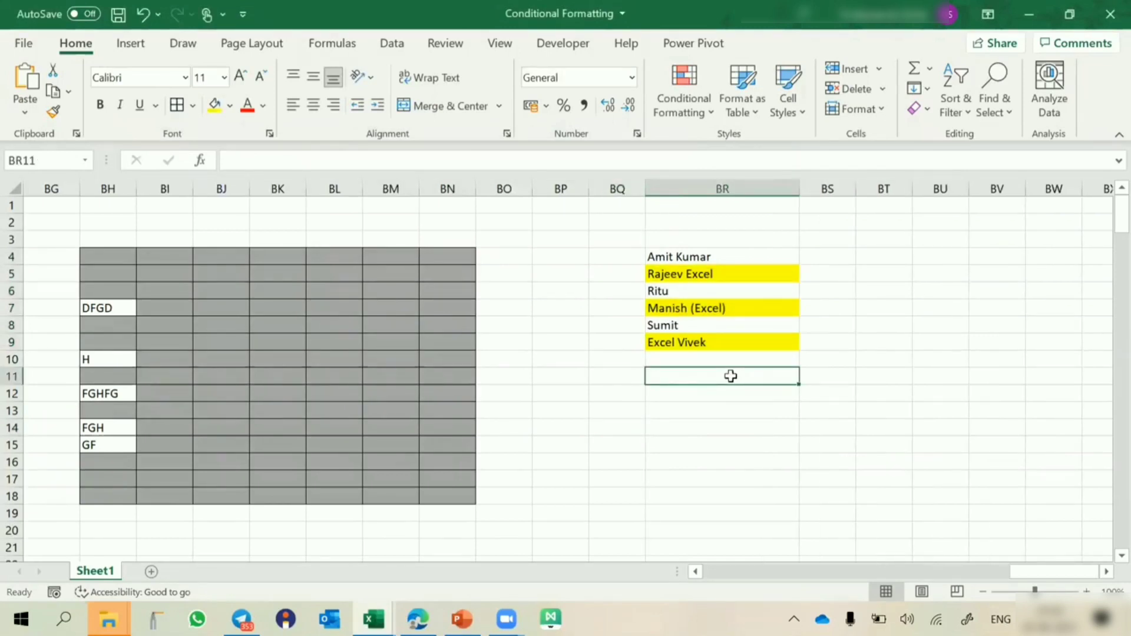
Step: Review the conditional formatting rules that apply to the Status column range AR3:AR18
scroll(621, 375, left, 3)
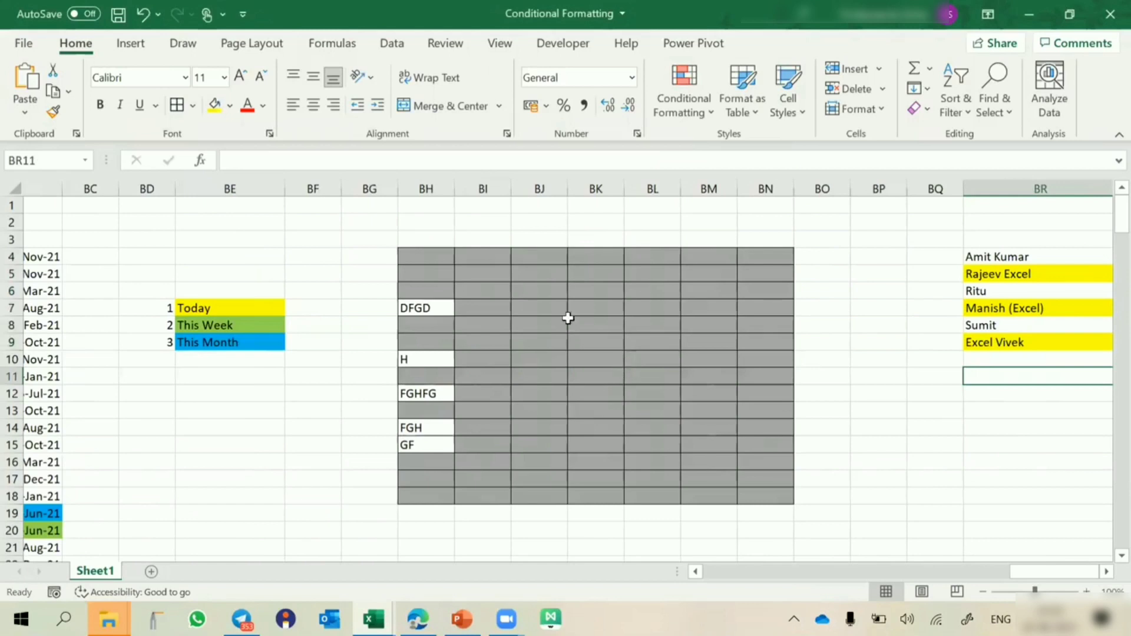
scroll(202, 260, left, 3)
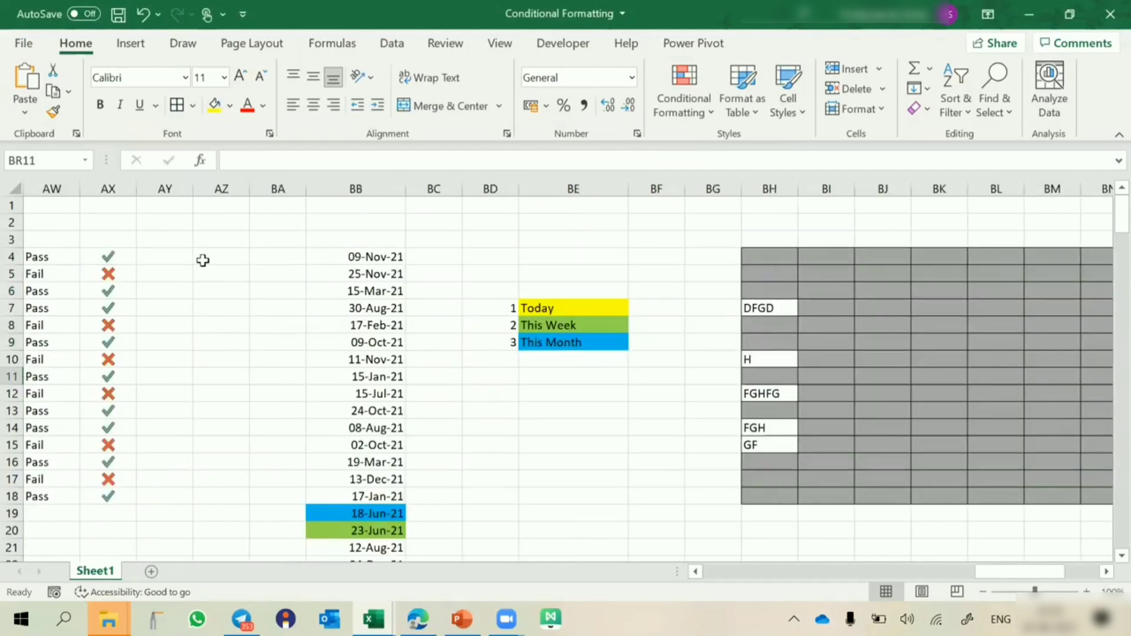
scroll(202, 260, left, 3)
drag(273, 239, 282, 497)
click(683, 97)
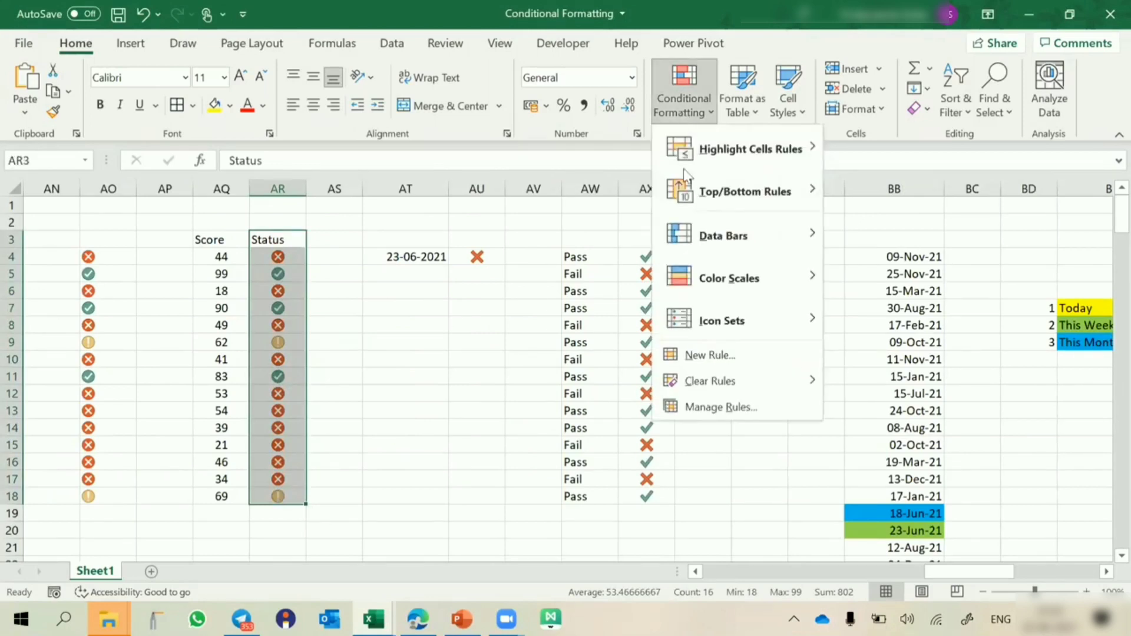
click(711, 400)
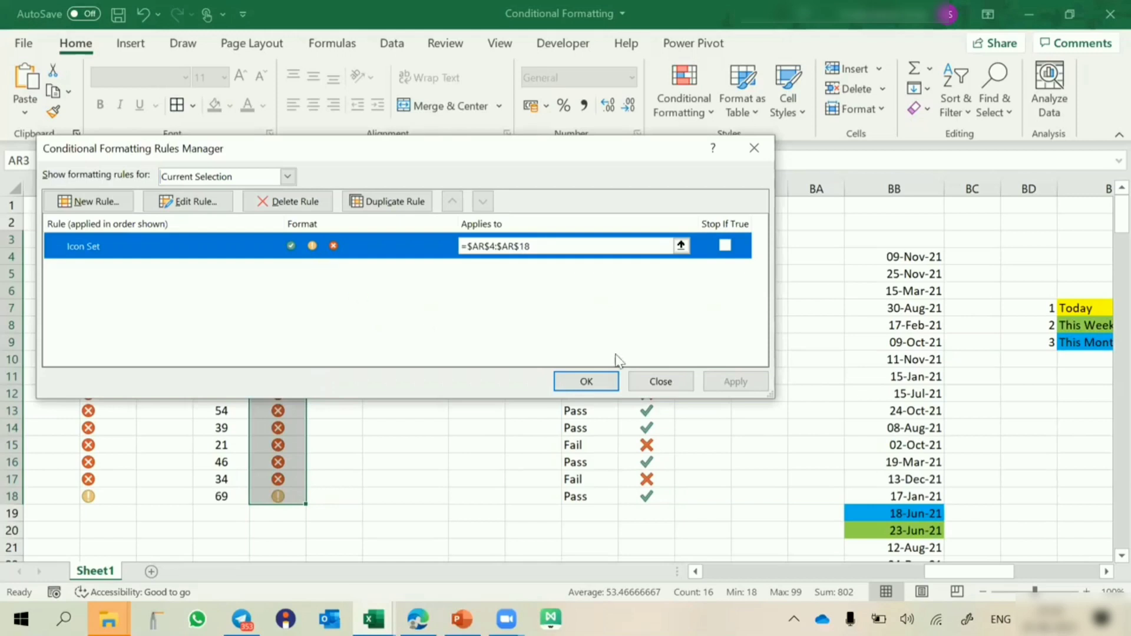
click(661, 382)
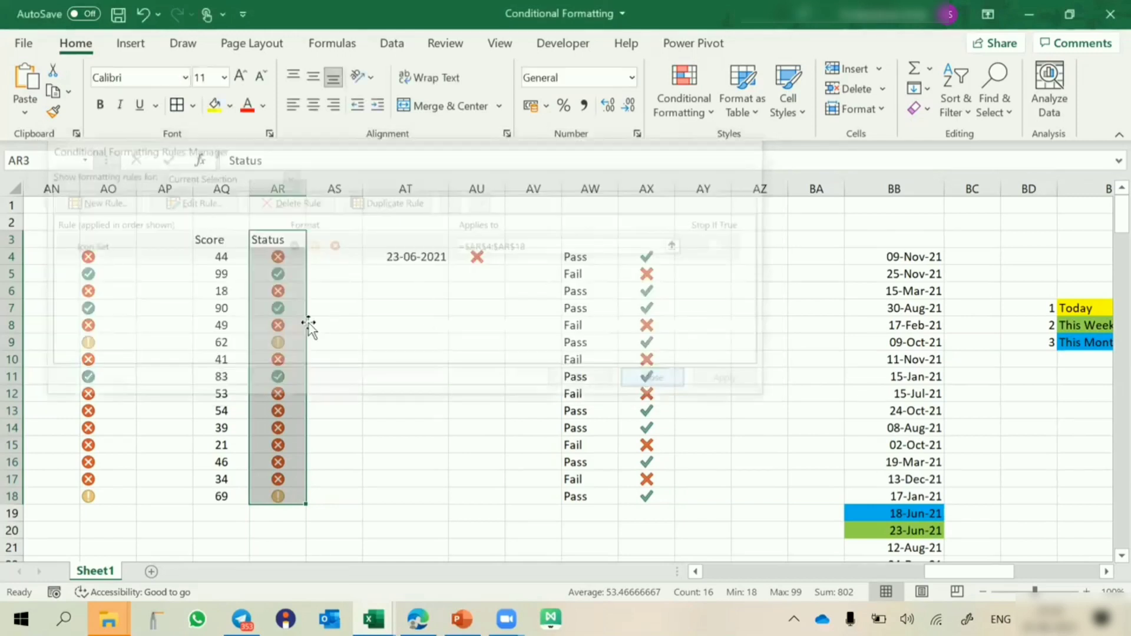
Step: Try clearing the conditional formatting rules from only the selected Status cells AR3:AR18, and undo it
click(275, 241)
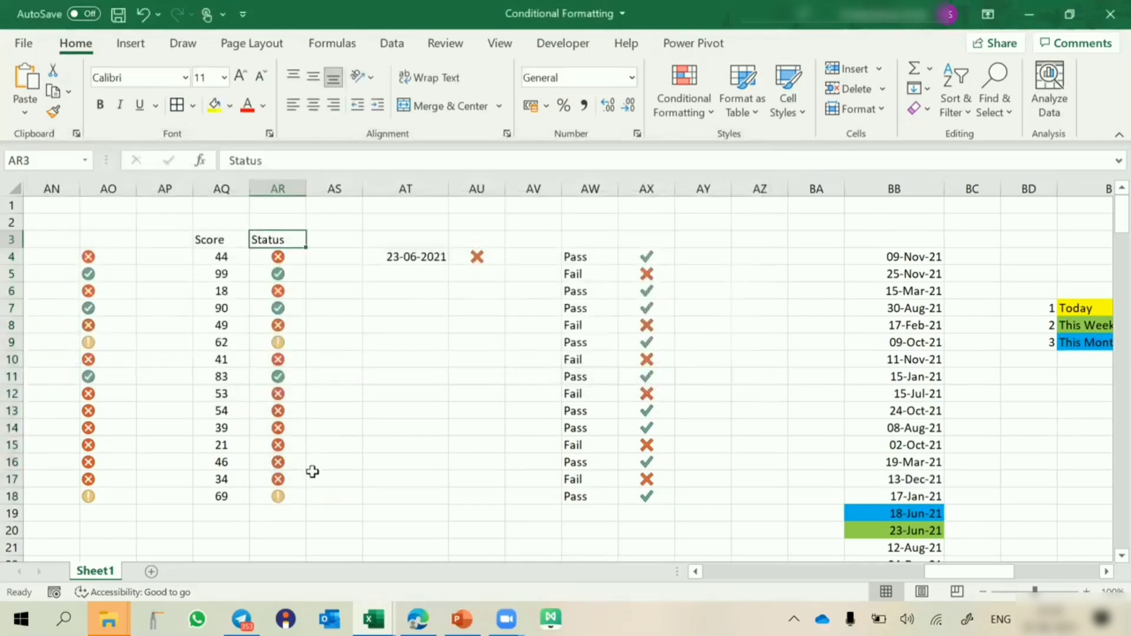
shift+click(293, 499)
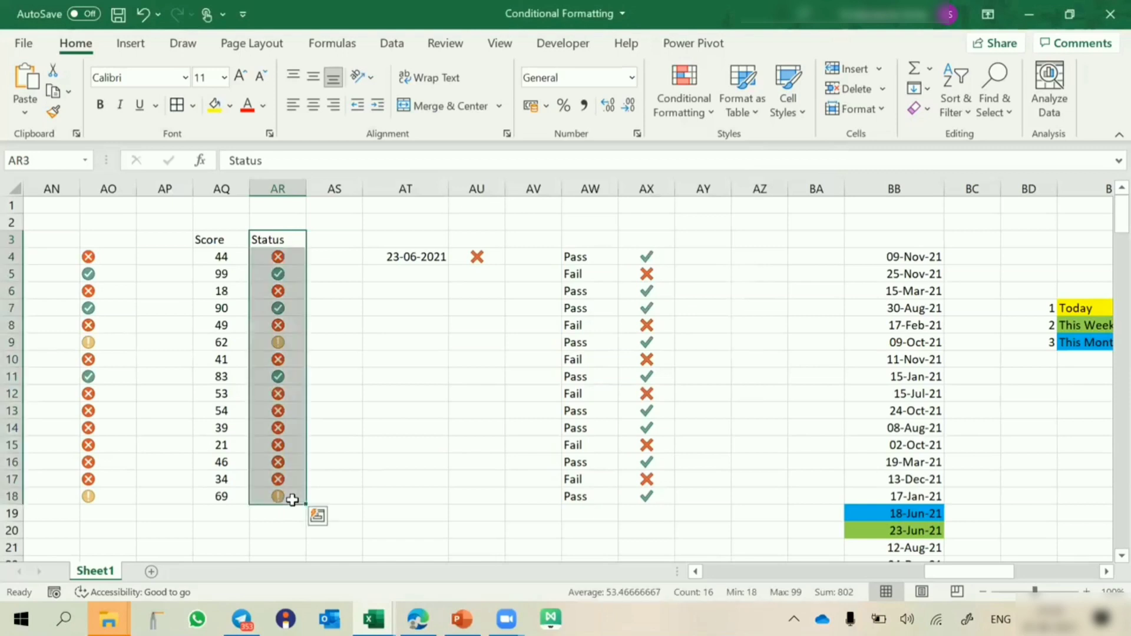
click(686, 109)
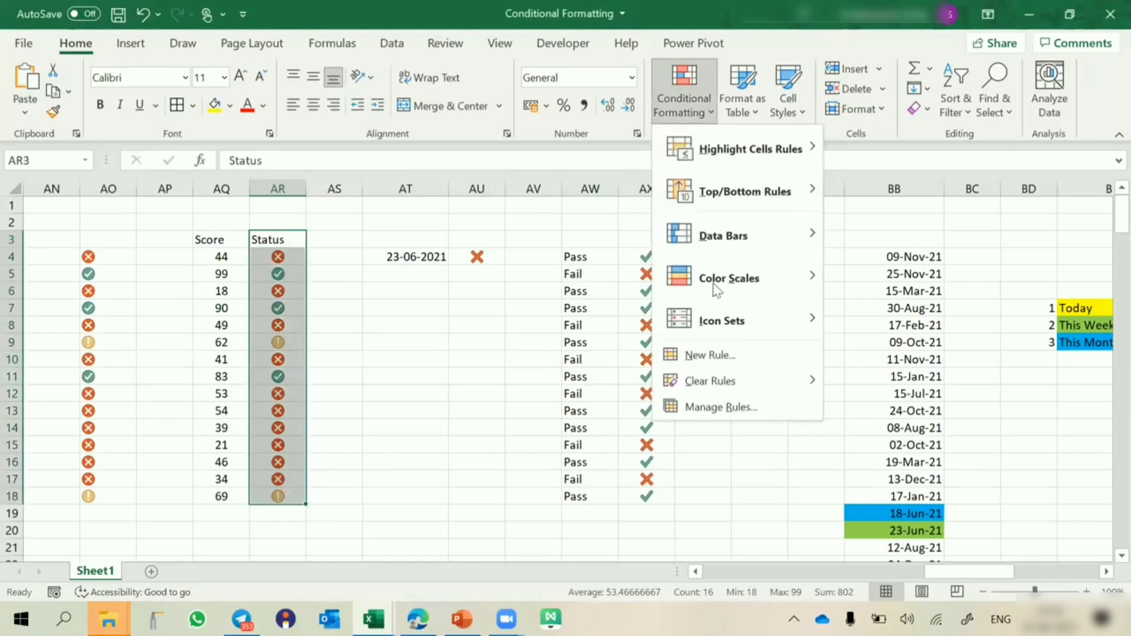
mouse_move(713, 382)
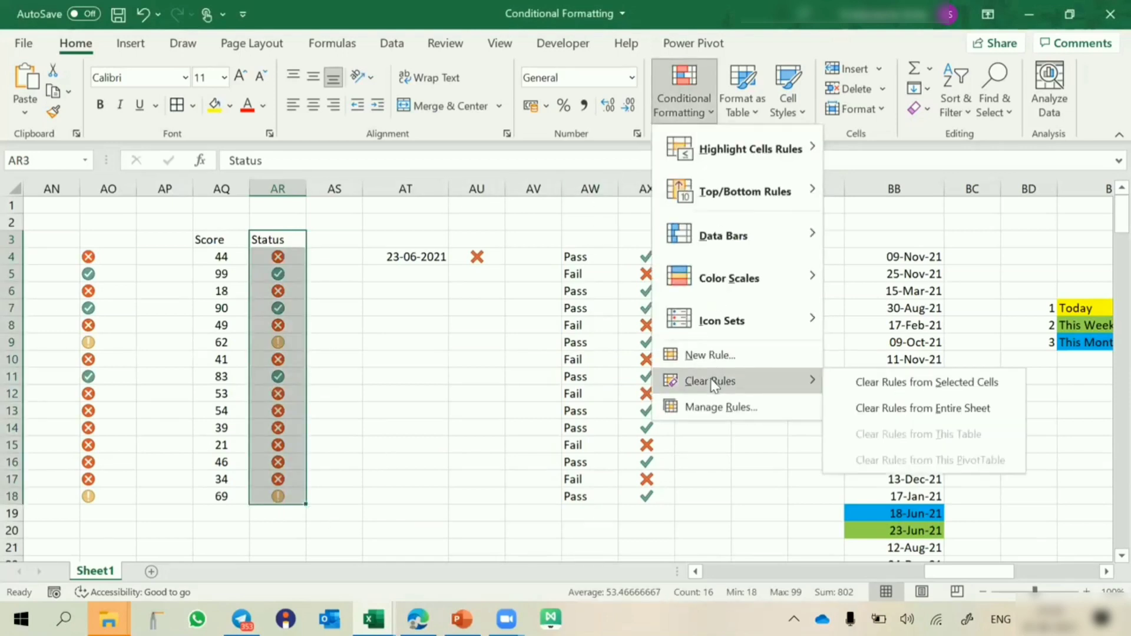
click(885, 384)
key(ctrl+z)
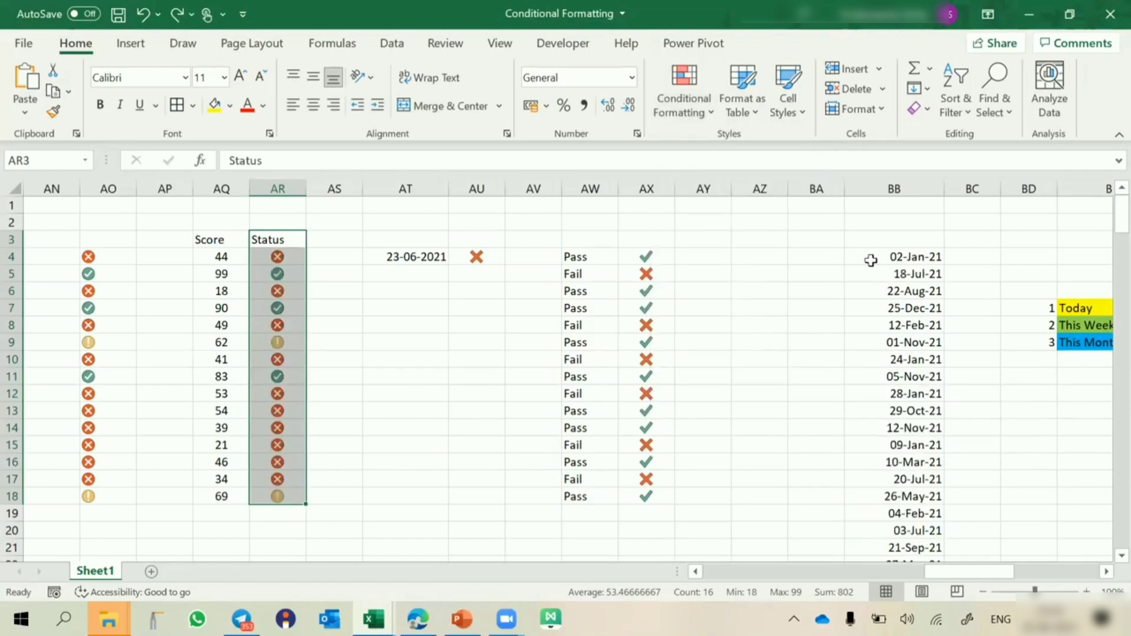
Step: Clear the conditional formatting rules from the entire sheet and check the data in the earlier columns
click(553, 257)
click(689, 104)
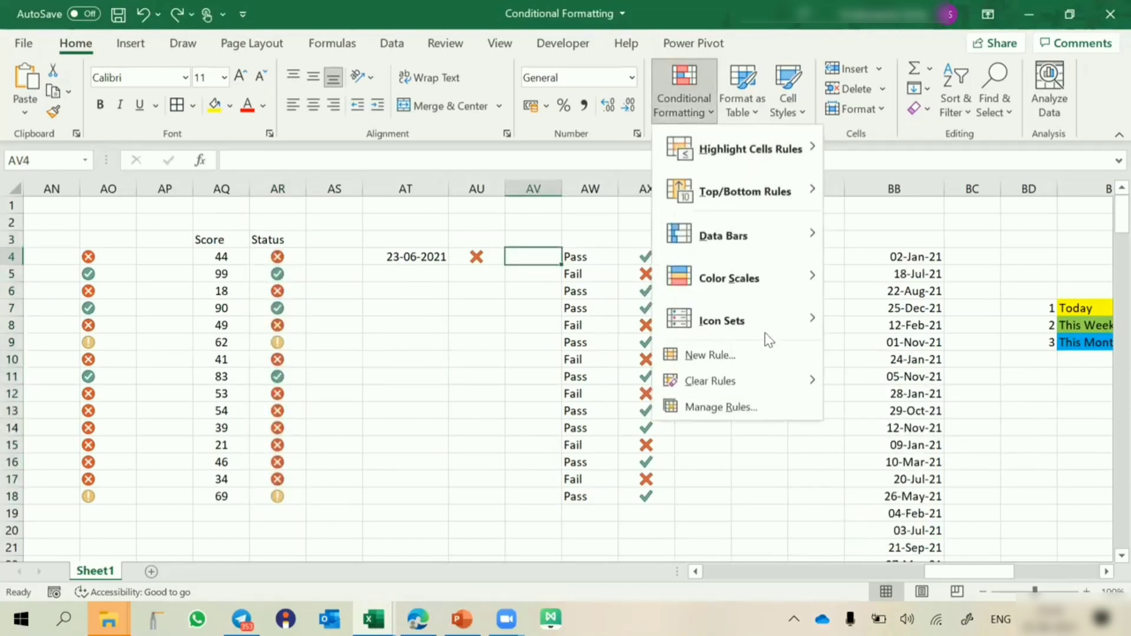
mouse_move(760, 382)
click(881, 410)
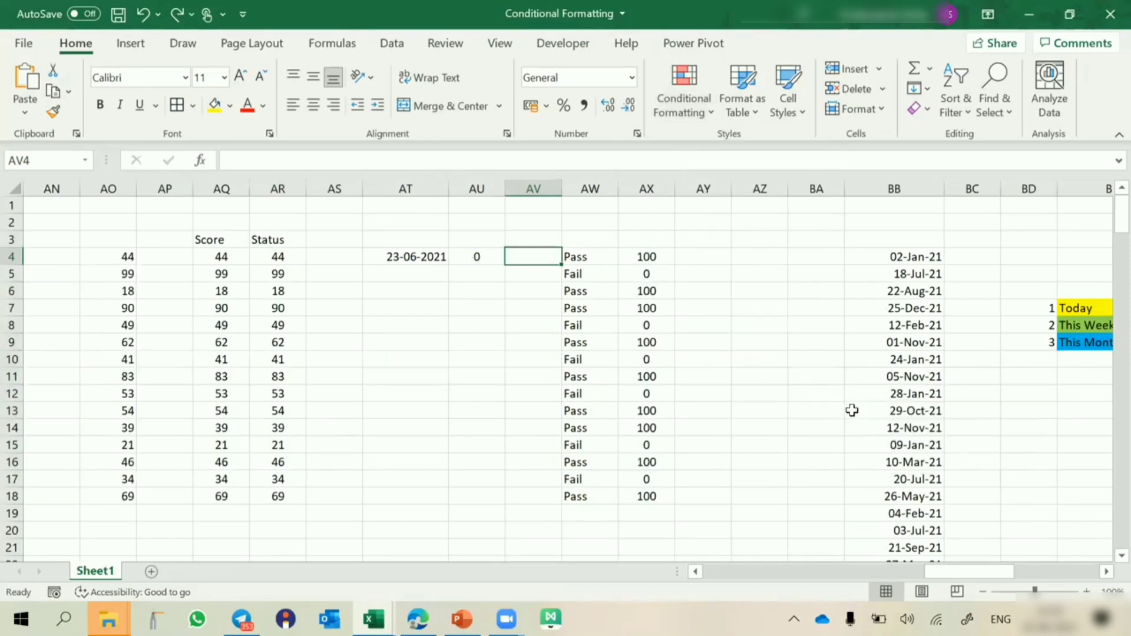
scroll(727, 432, left, 5)
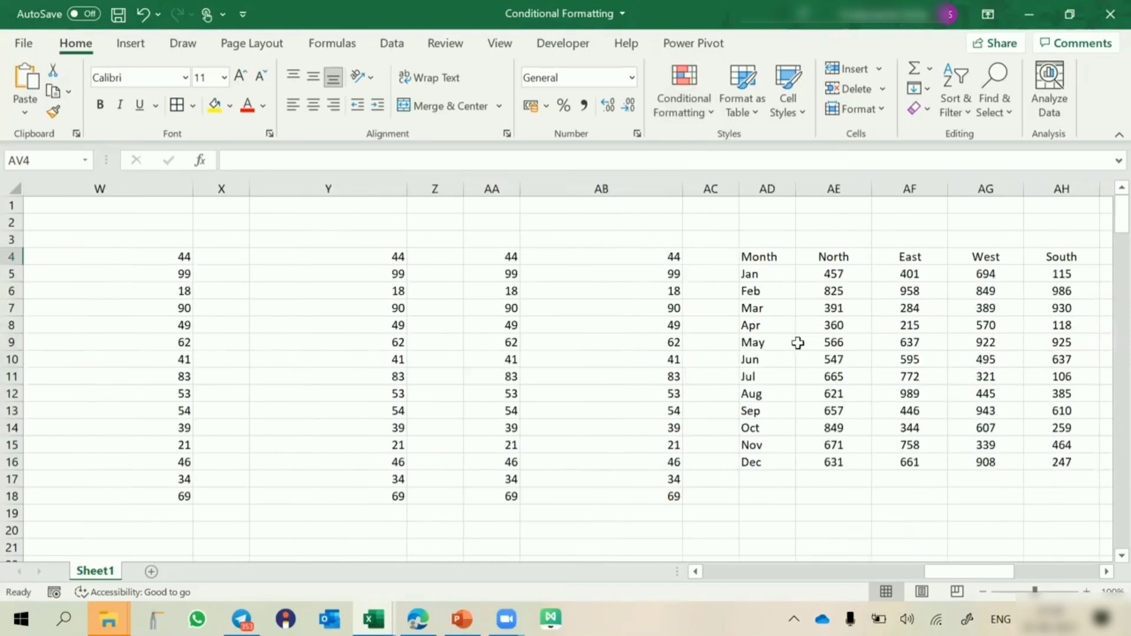
Step: Undo clearing the sheet's rules, and review the conditional formatting rules that apply to the dates in BB4:BB193
scroll(791, 346, left, 5)
scroll(792, 346, right, 10)
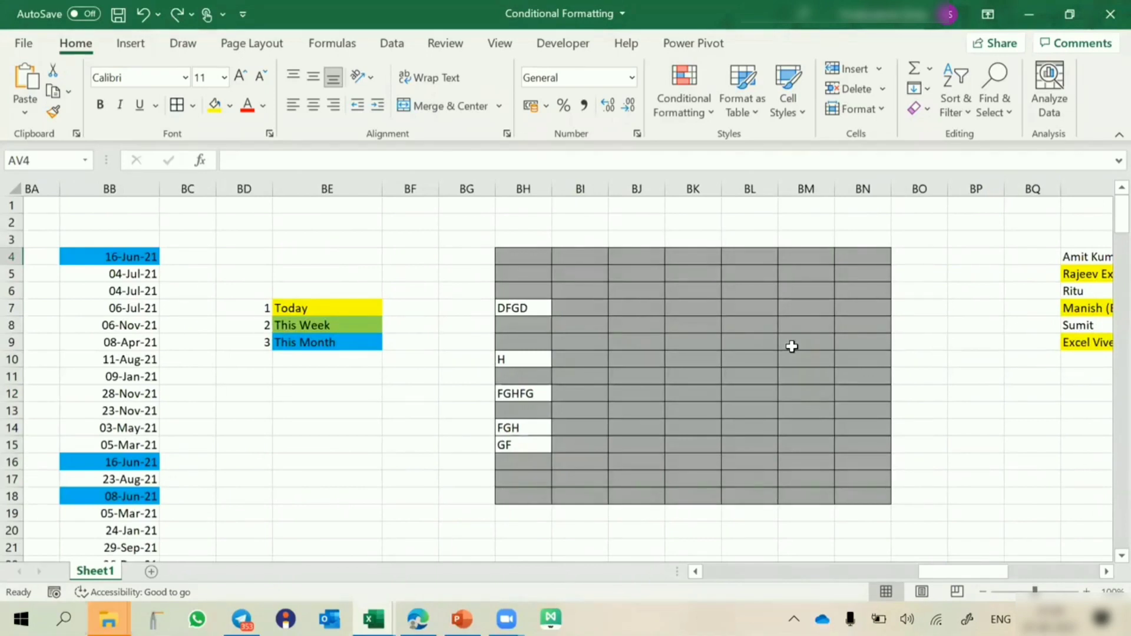
scroll(426, 255, left, 2)
click(426, 256)
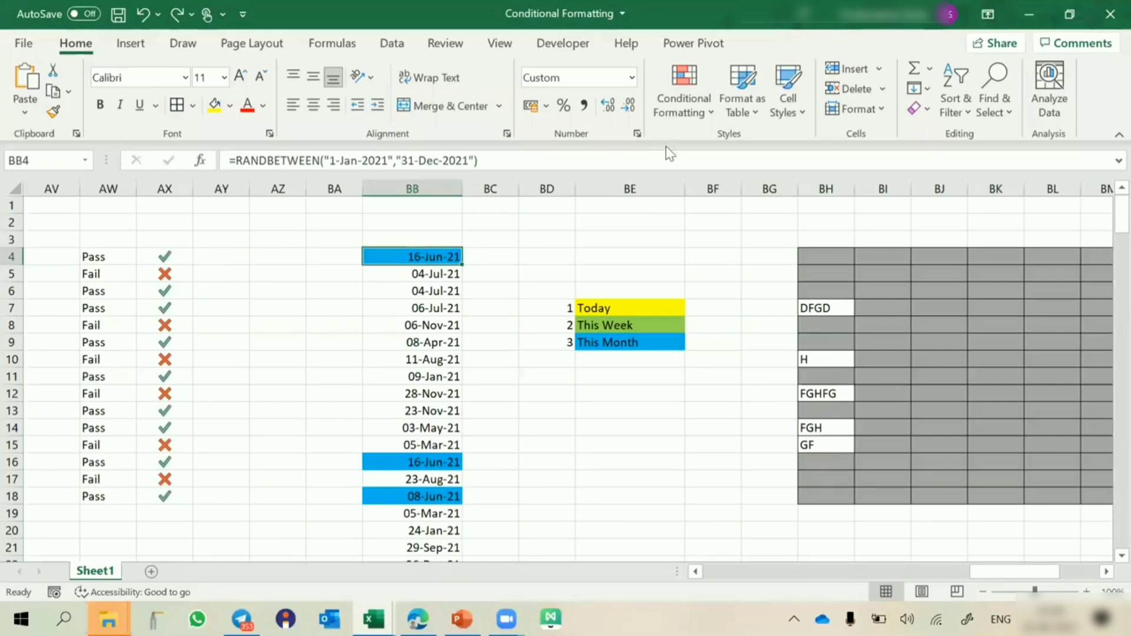
key(ctrl+shift+Down)
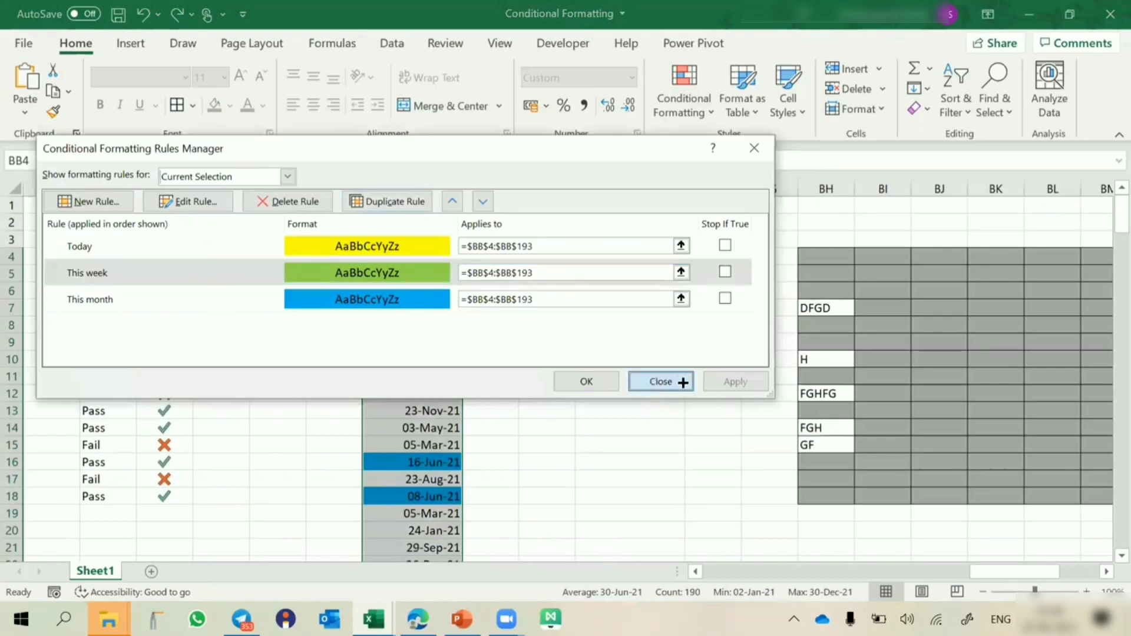
click(660, 381)
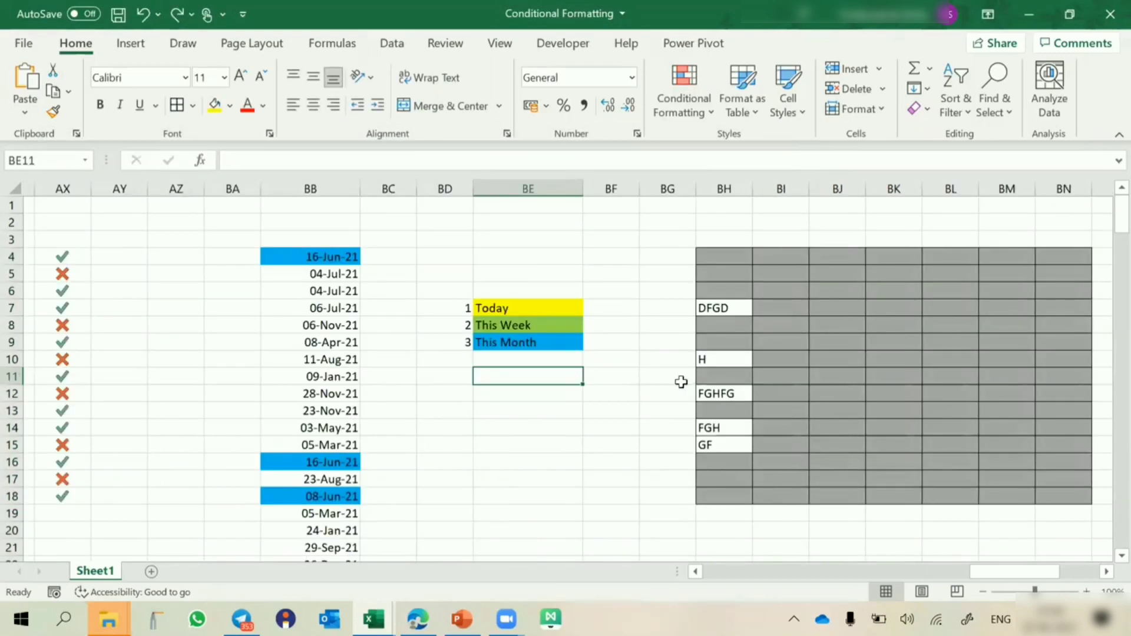
Step: Apply all borders to the empty range BU4:CA16 to make a blank grid
scroll(680, 382, right, 6)
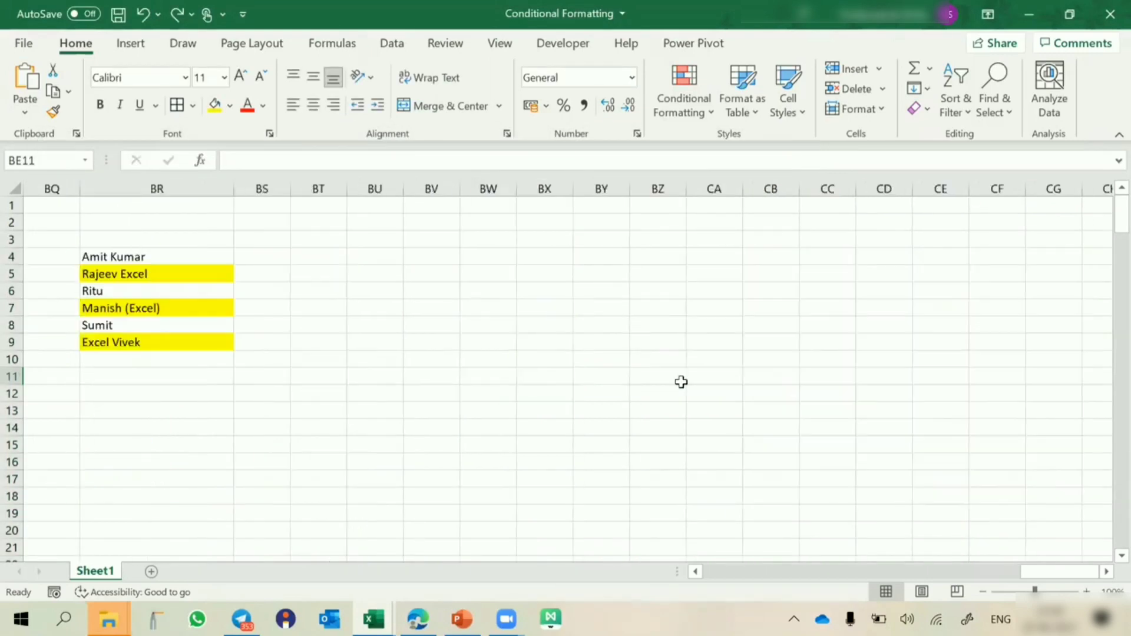
click(379, 253)
drag(379, 253, 737, 464)
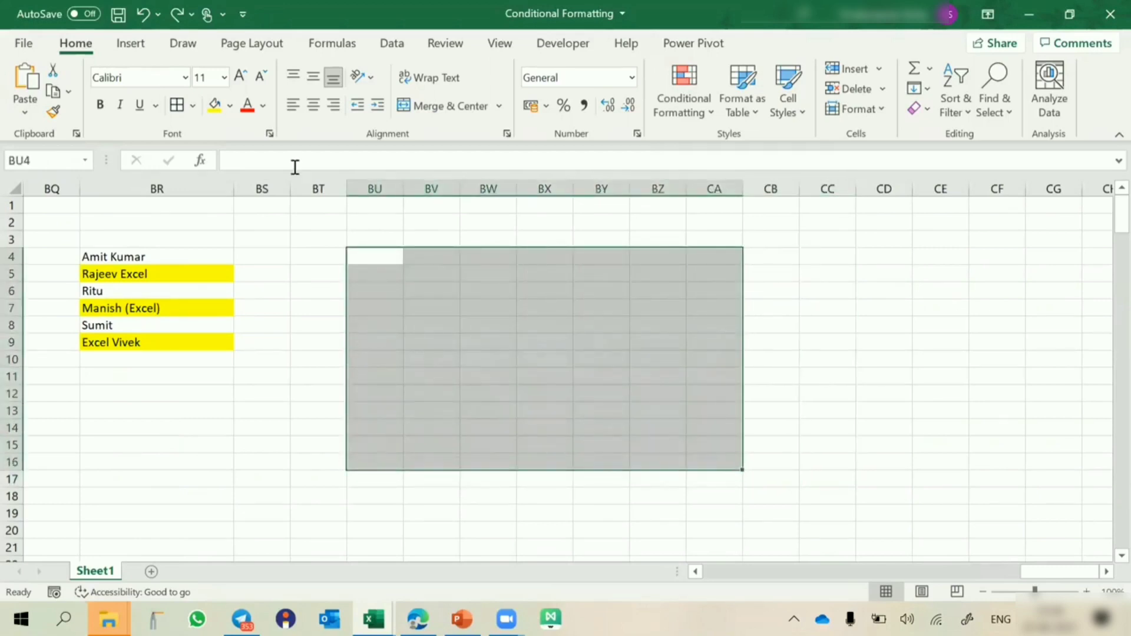
click(176, 106)
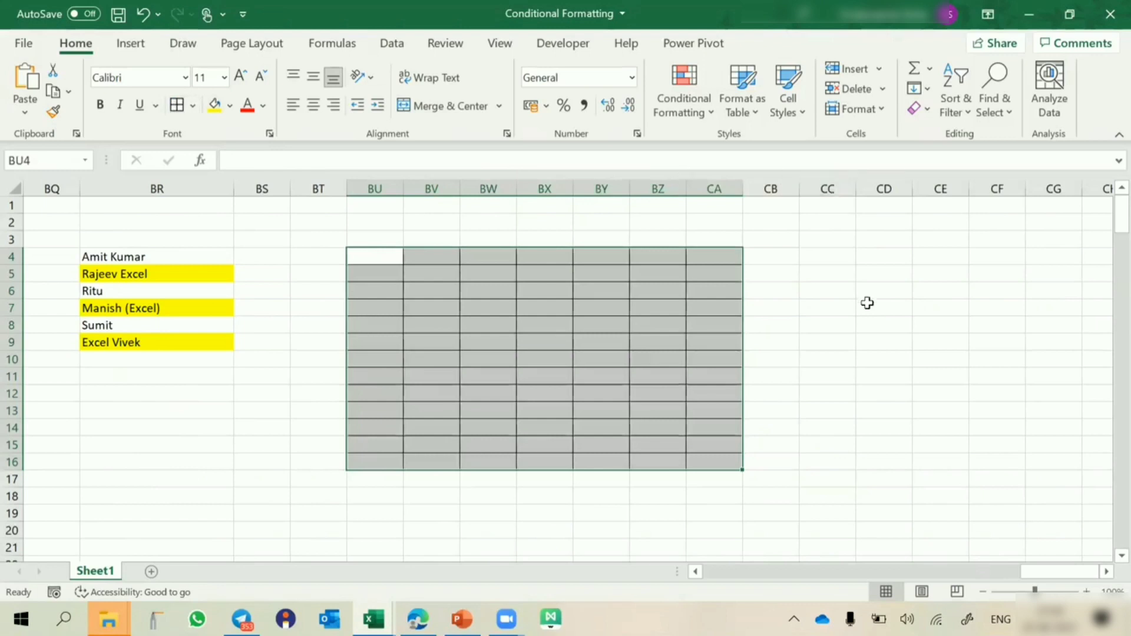
Step: List the codes P, A, WO, LWP, CL, SL and PL down cells CD4:CD10
click(860, 261)
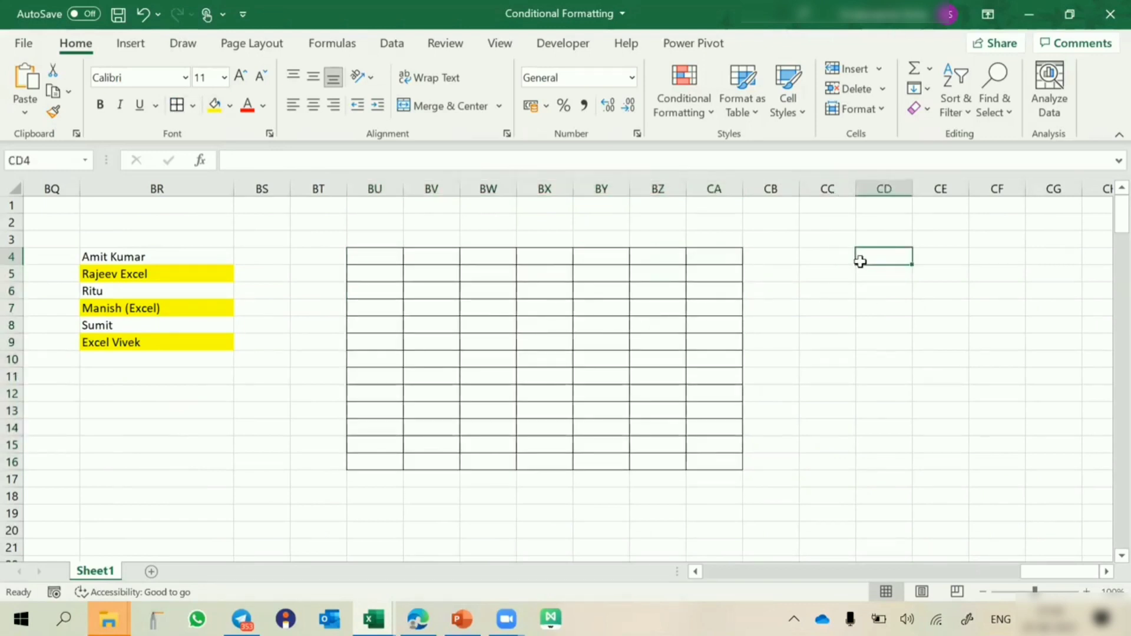
key(Return)
key(Return)
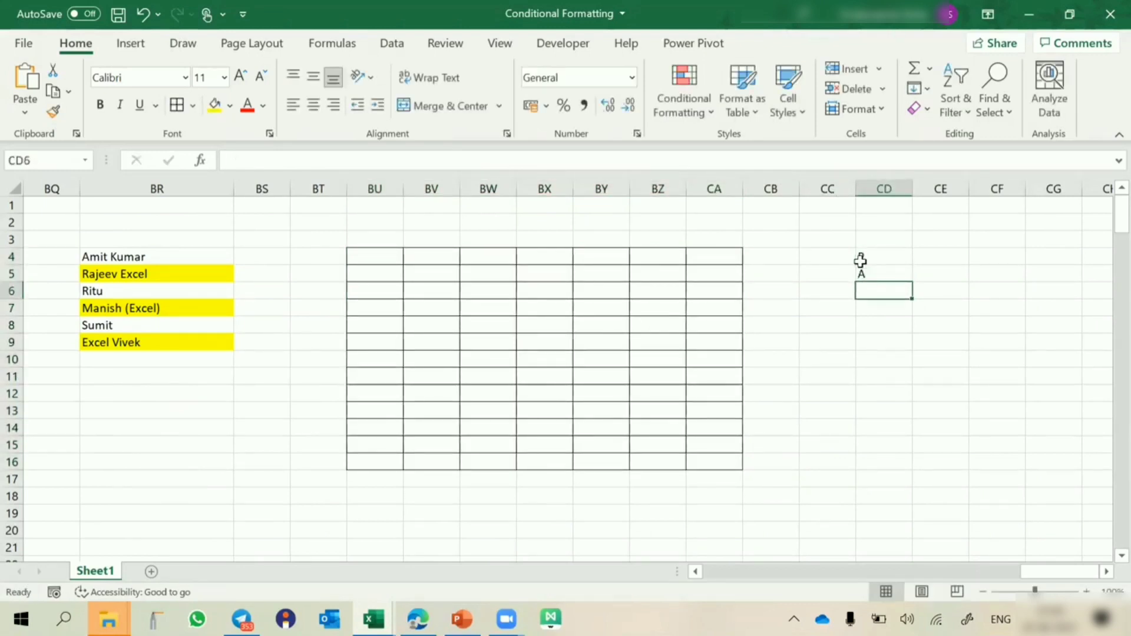
text(WO)
key(Return)
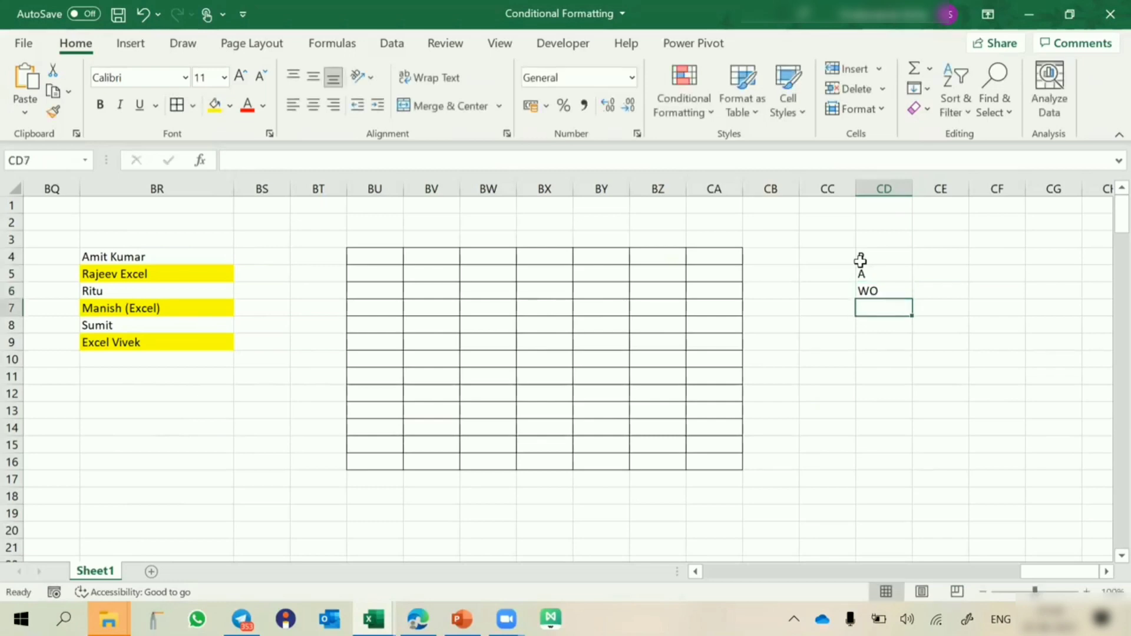
text(LWP)
key(Return)
text(CL)
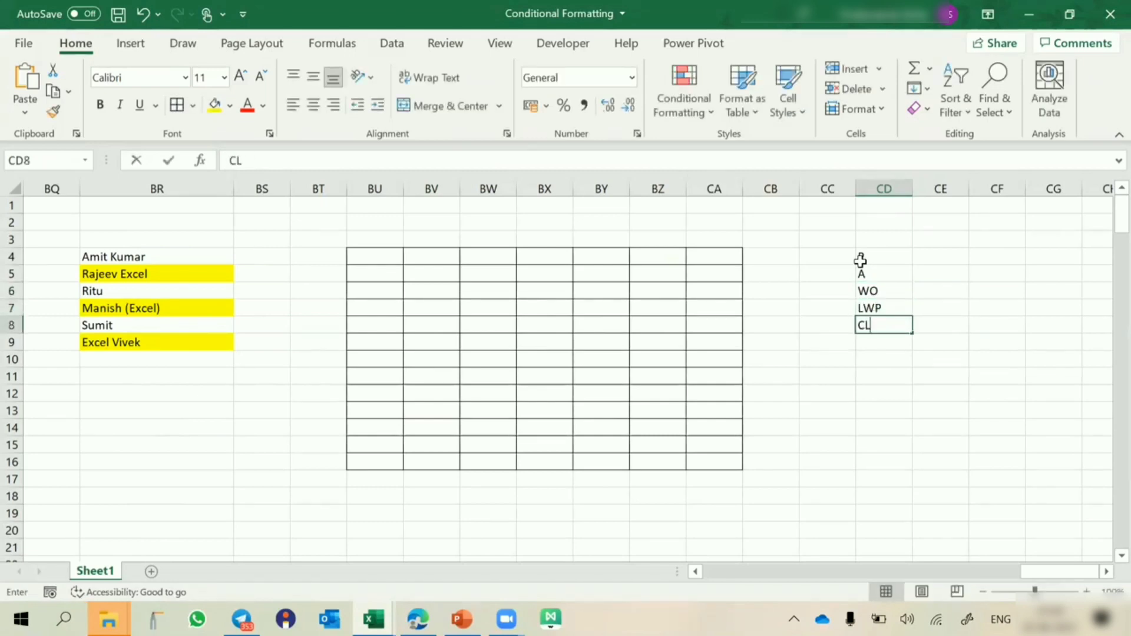
key(Return)
text(SL)
key(Return)
text(PL)
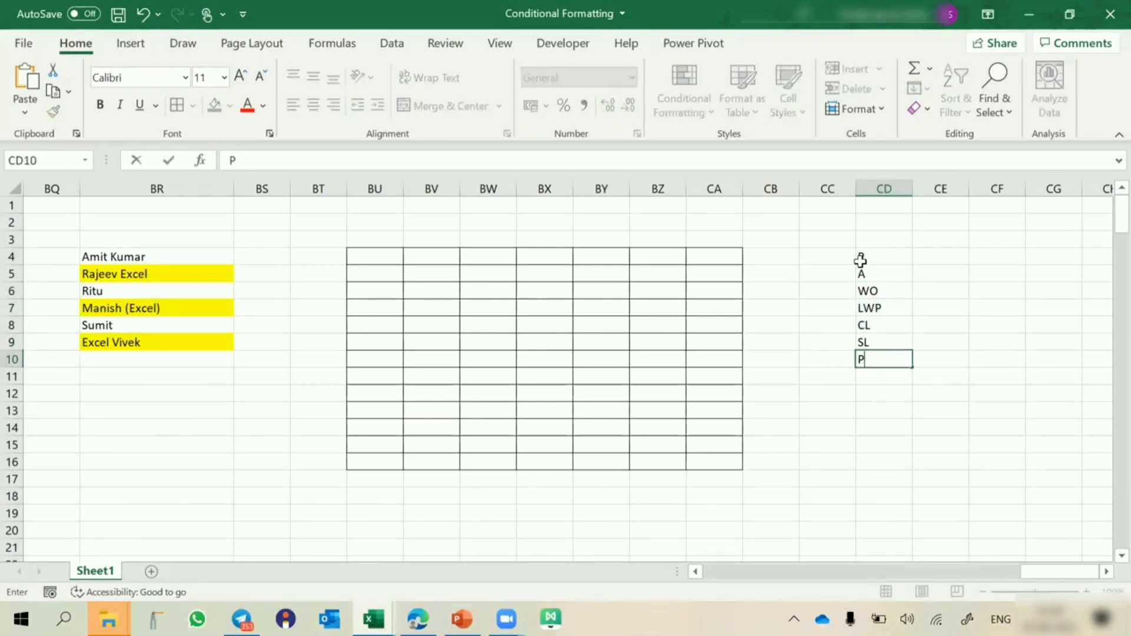
key(Return)
text(A)
key(Escape)
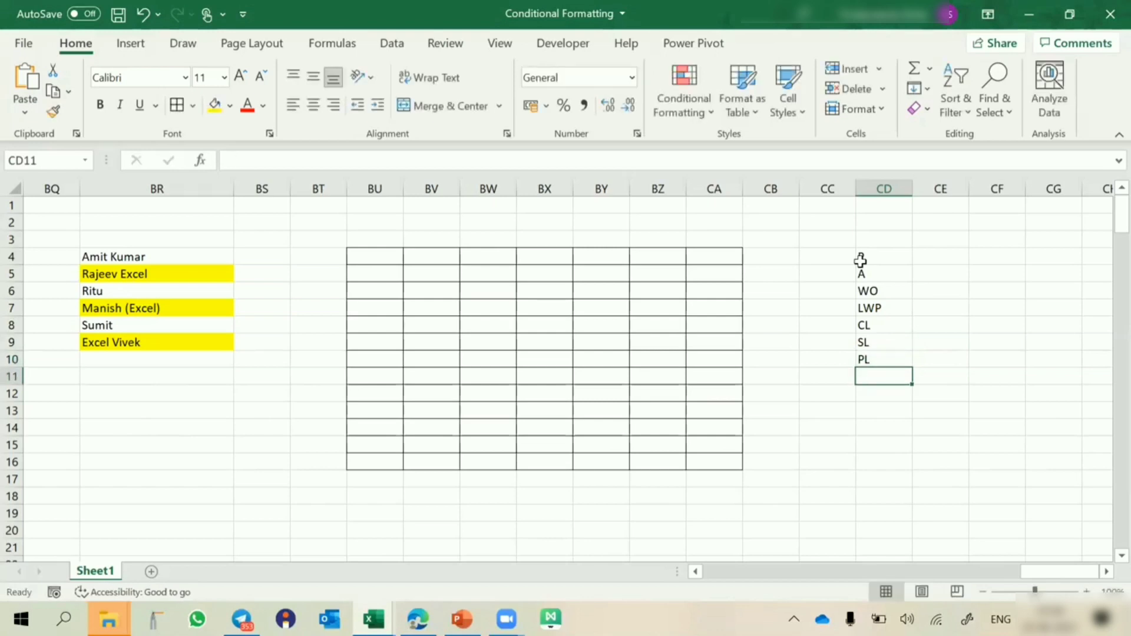
Step: Fill the A and LWP code cells, CD5 and CD7, with standard red
click(873, 311)
ctrl+click(885, 272)
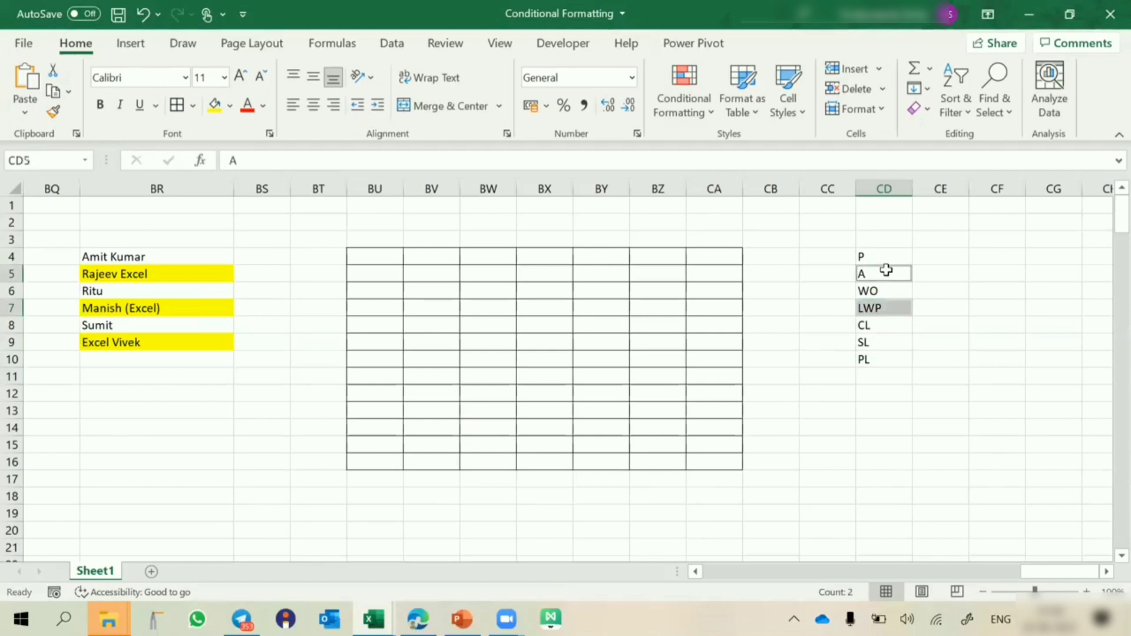
click(230, 107)
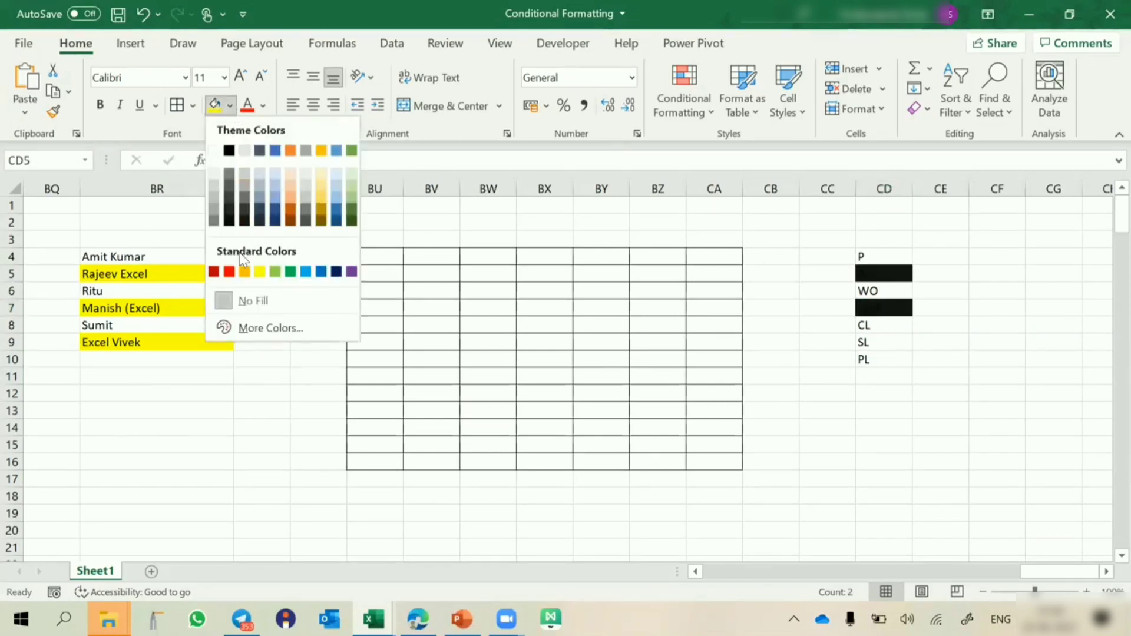
click(229, 272)
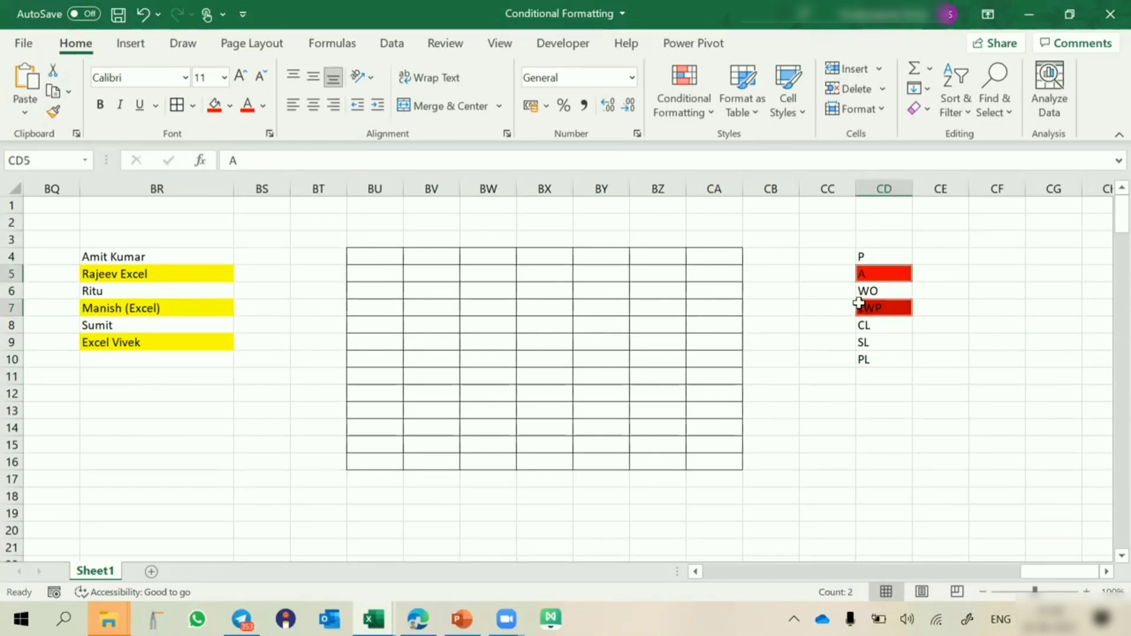
Step: Fill the WO code cell CD6 with light green
click(884, 290)
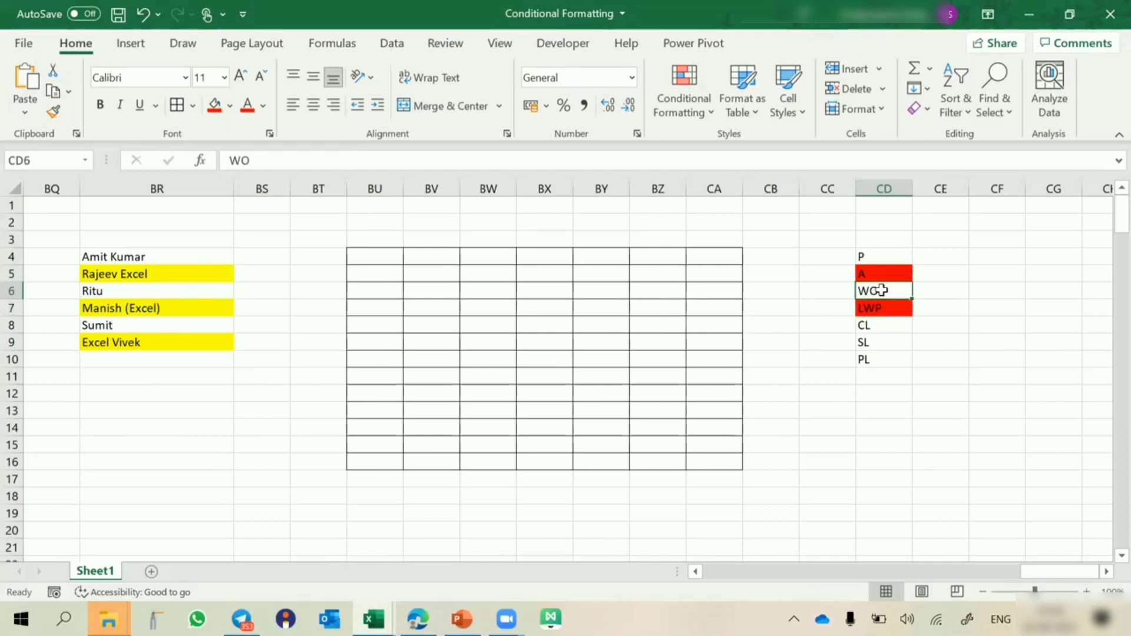
click(233, 107)
click(275, 271)
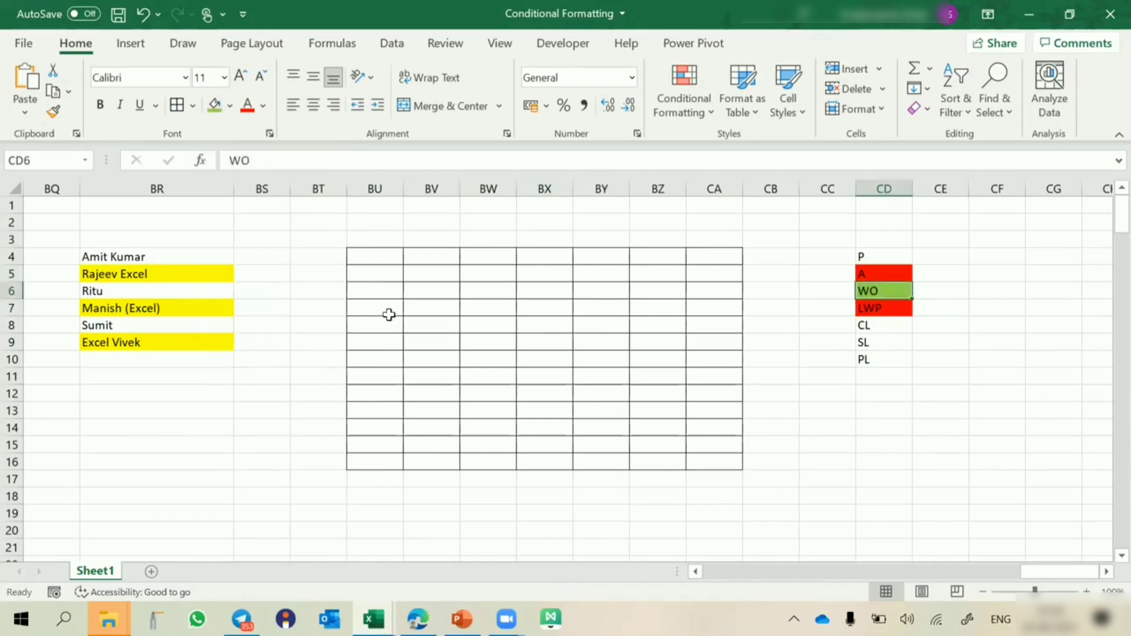
Step: Fill the CL, SL and PL code cells CD8:CD10 with light blue
drag(874, 328, 872, 360)
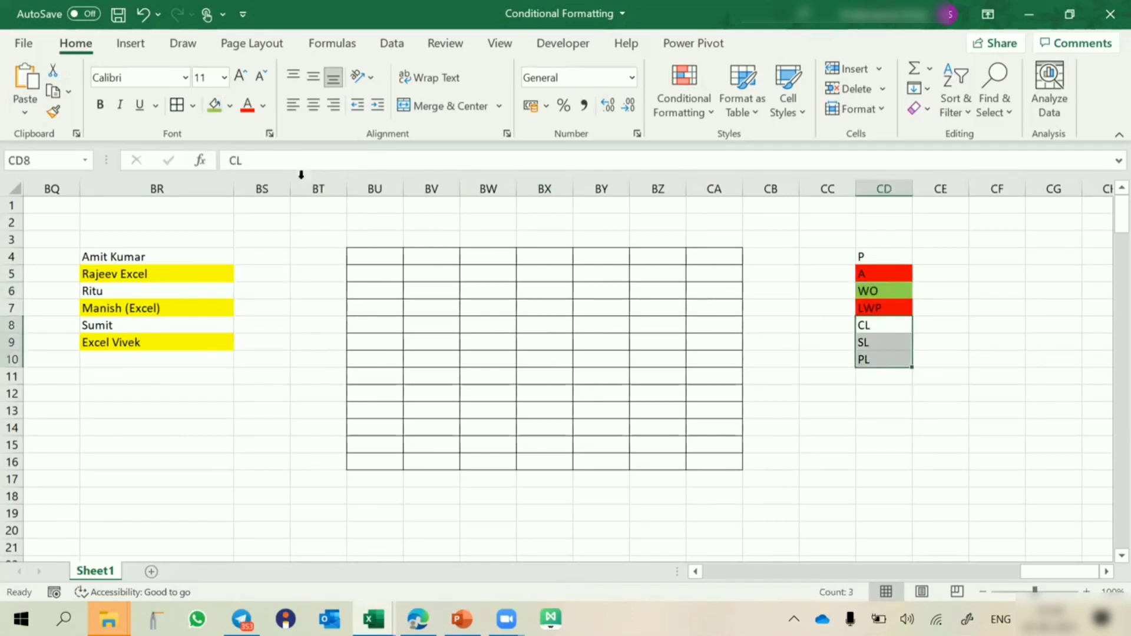
click(230, 106)
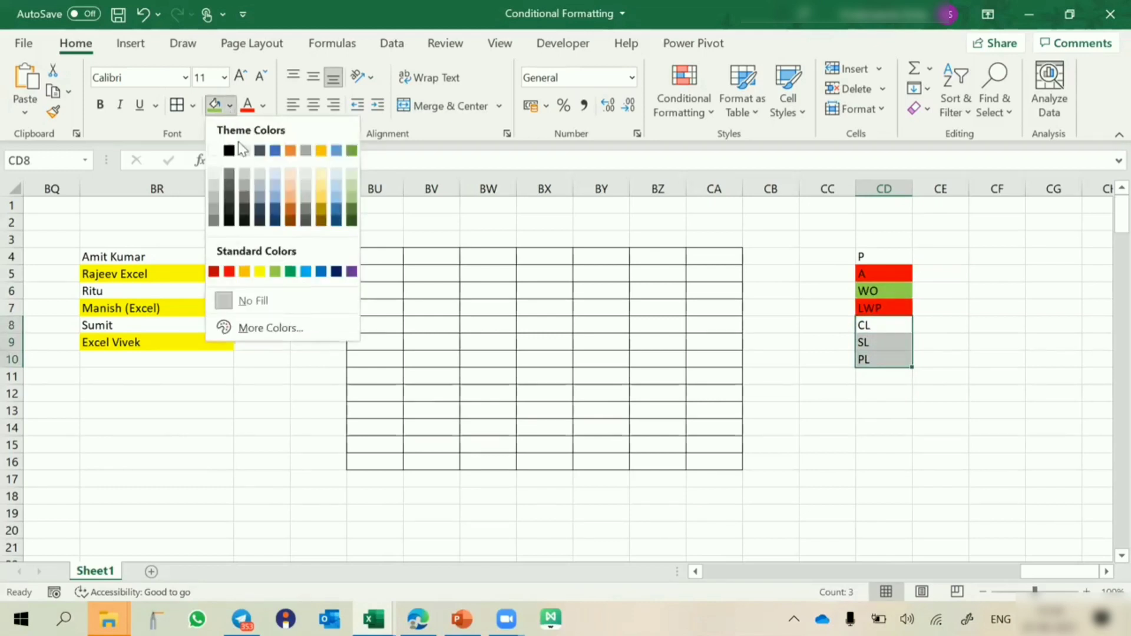
click(306, 271)
click(795, 277)
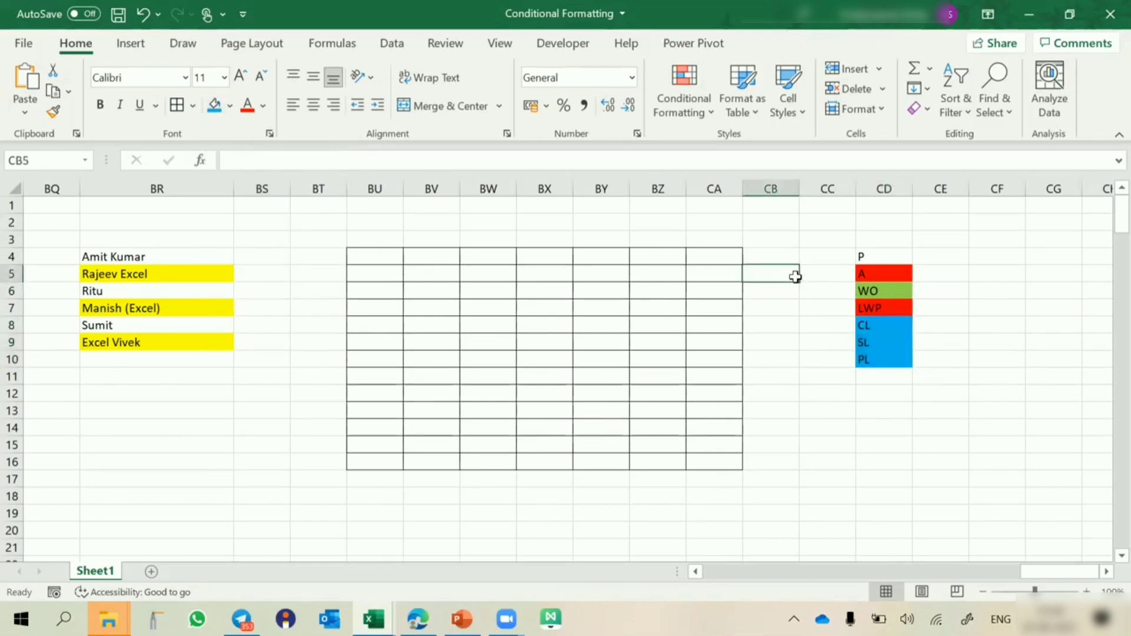
Step: Change the fill of the WO code cell CD6 to yellow
click(901, 291)
click(230, 106)
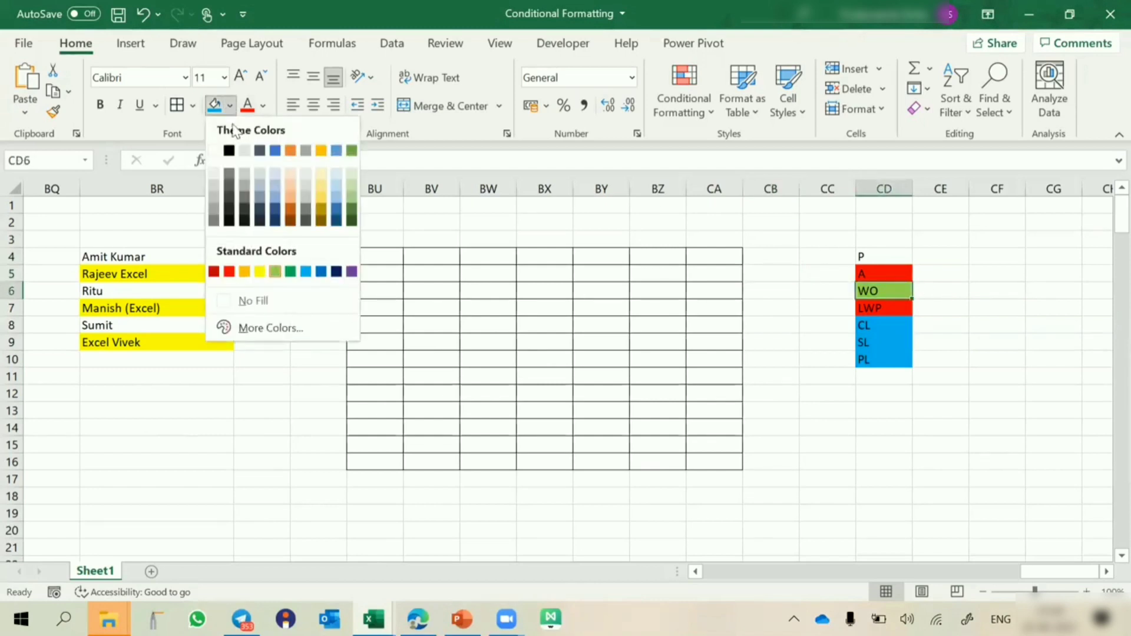
click(259, 272)
click(452, 324)
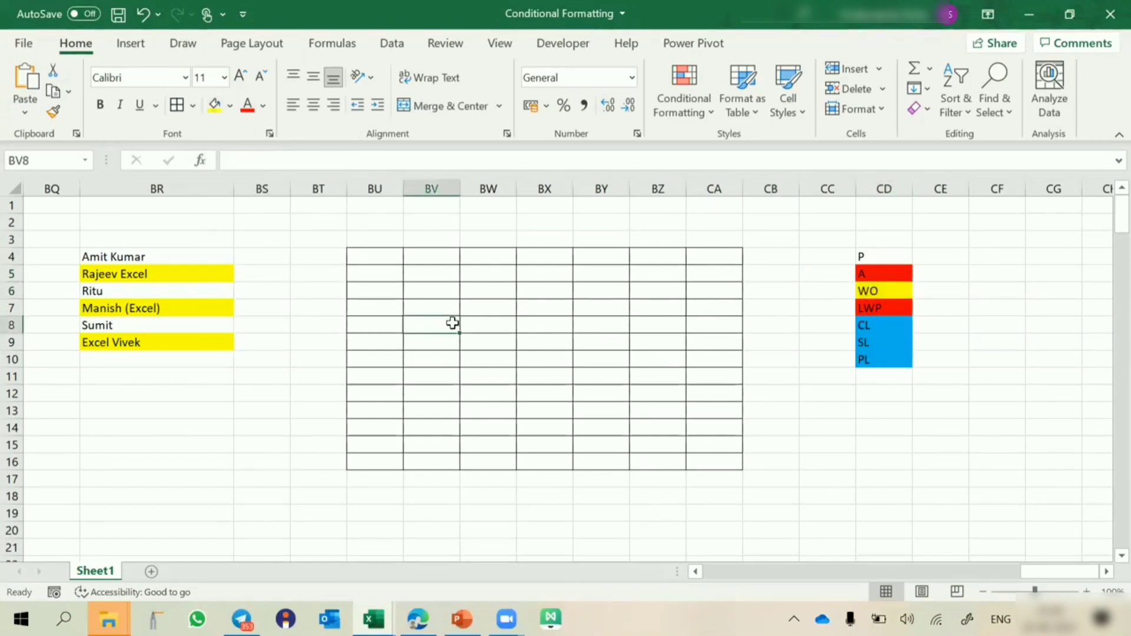
Step: Examine the bordered grid BU4:CA16 and the fill color assigned to each code in CD4:CD10
drag(386, 255, 701, 464)
drag(871, 257, 878, 359)
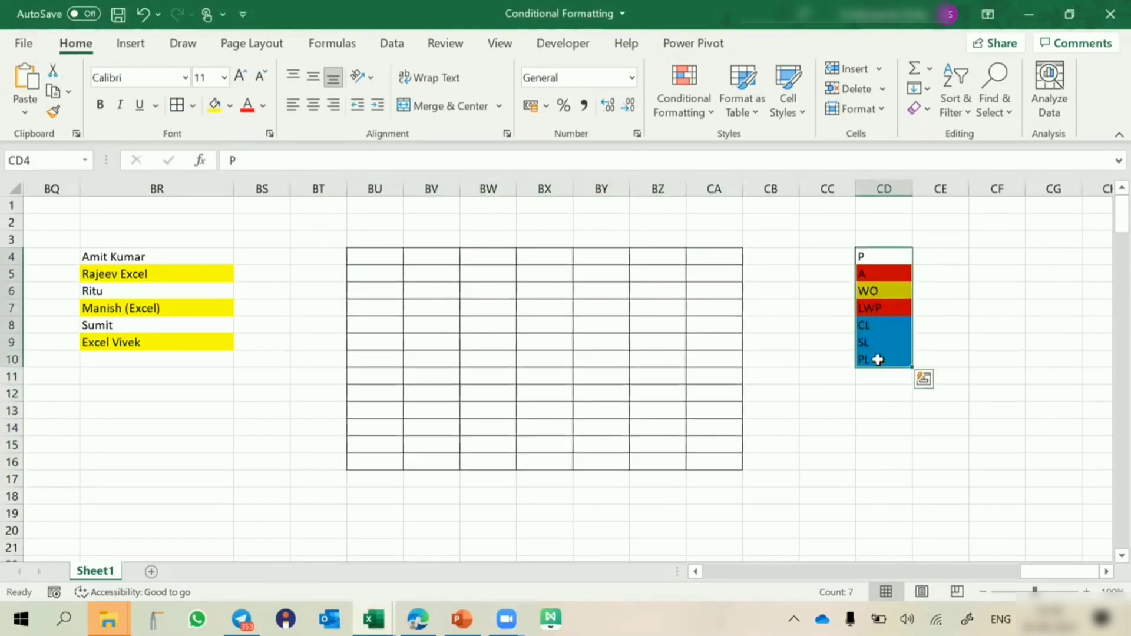
click(880, 257)
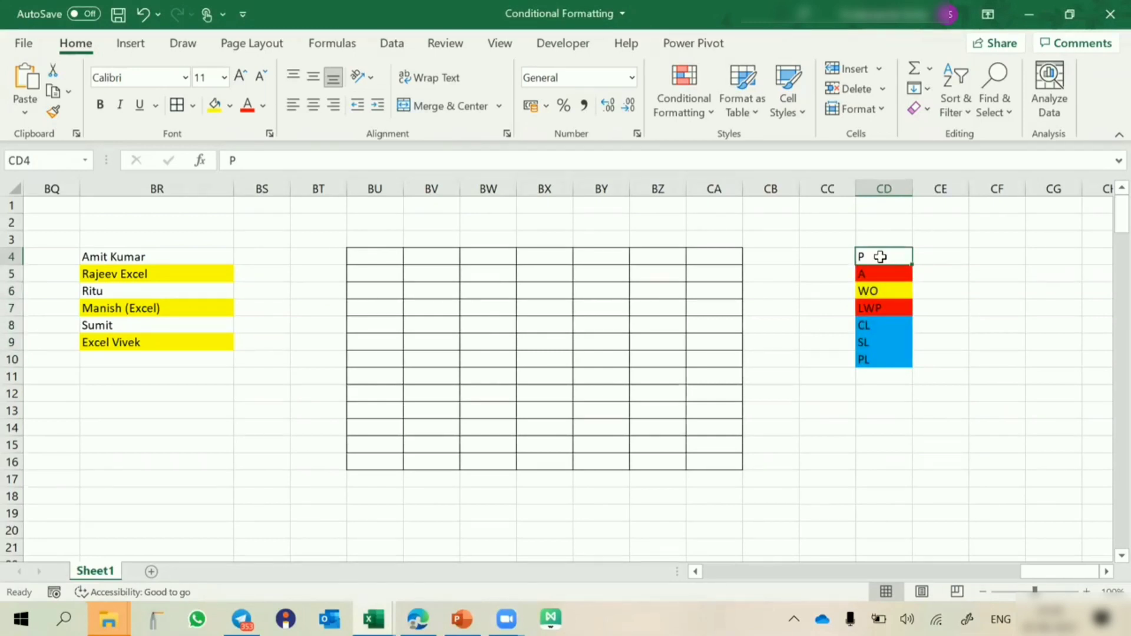
click(879, 271)
click(878, 307)
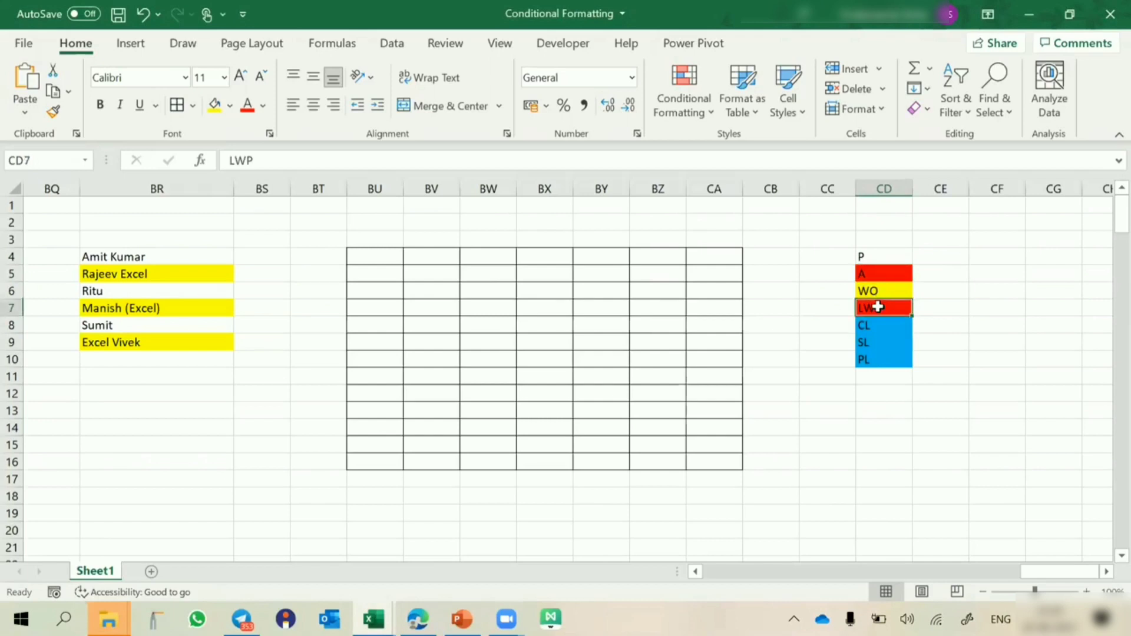
click(894, 291)
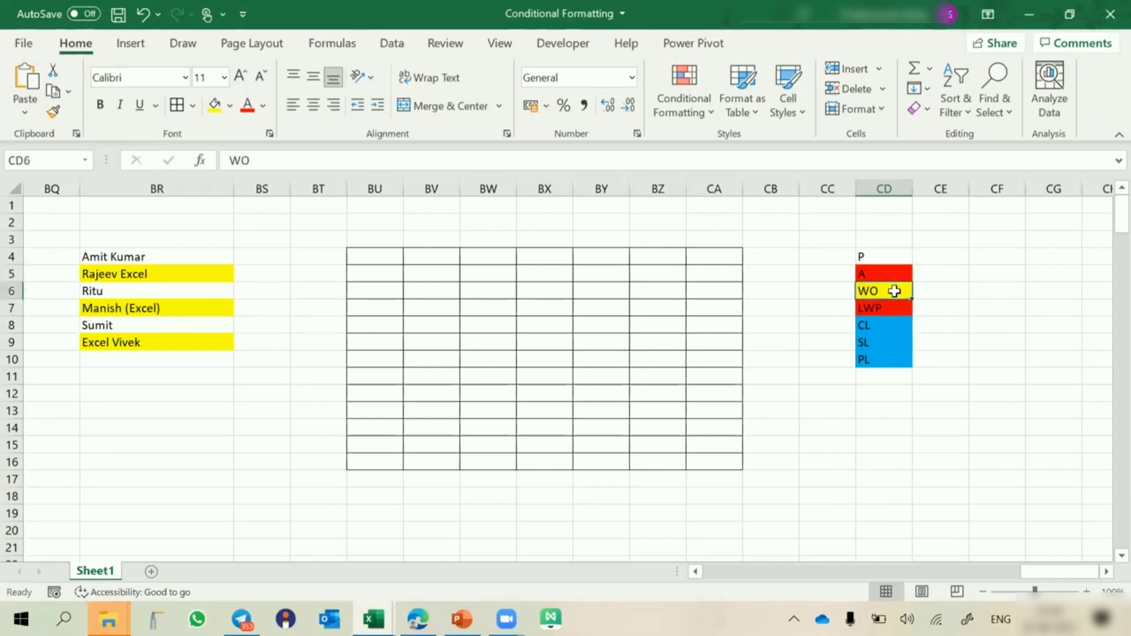
drag(878, 322, 877, 362)
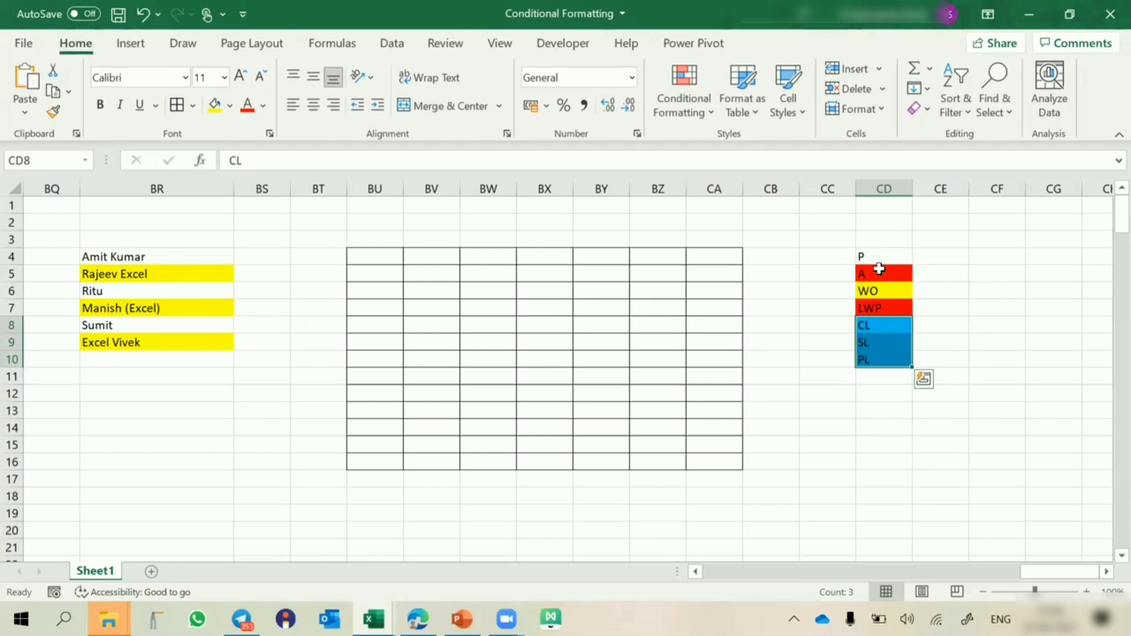
click(879, 269)
drag(866, 321, 892, 361)
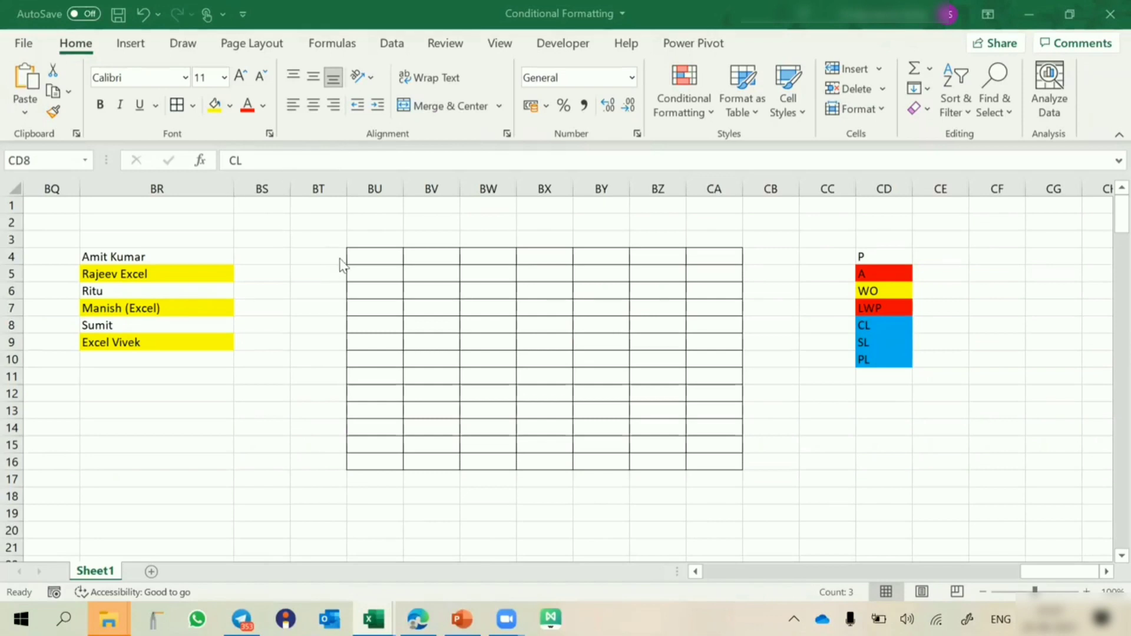
Step: Start a new conditional formatting rule for BU4:CA16 that uses a formula to determine which cells to format
drag(360, 257, 717, 465)
key(alt+o)
key(d)
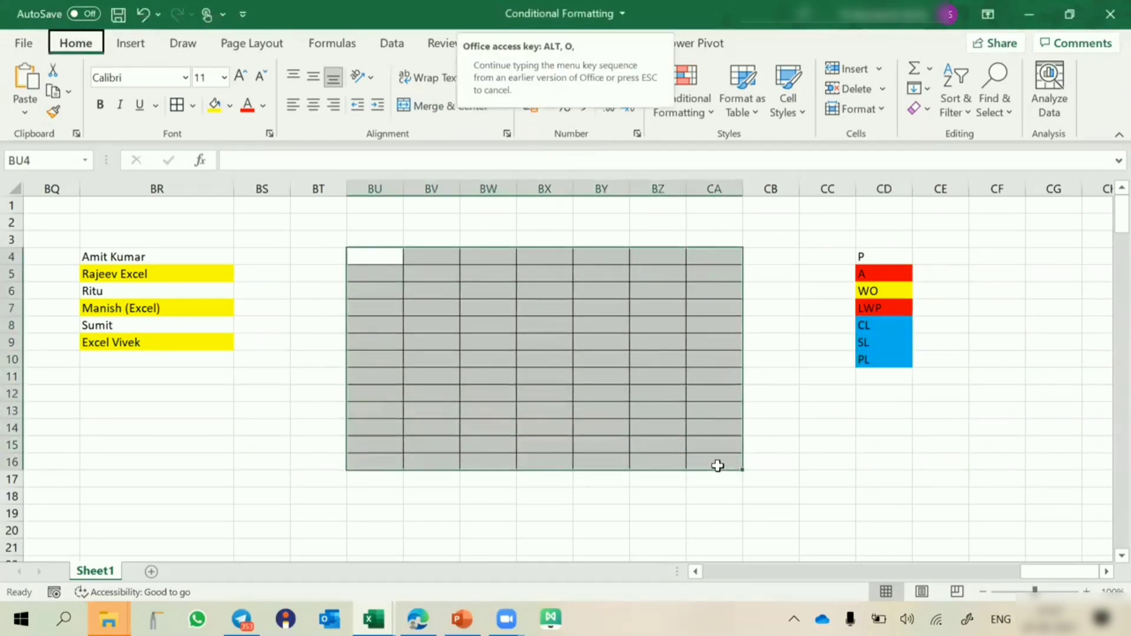
click(123, 205)
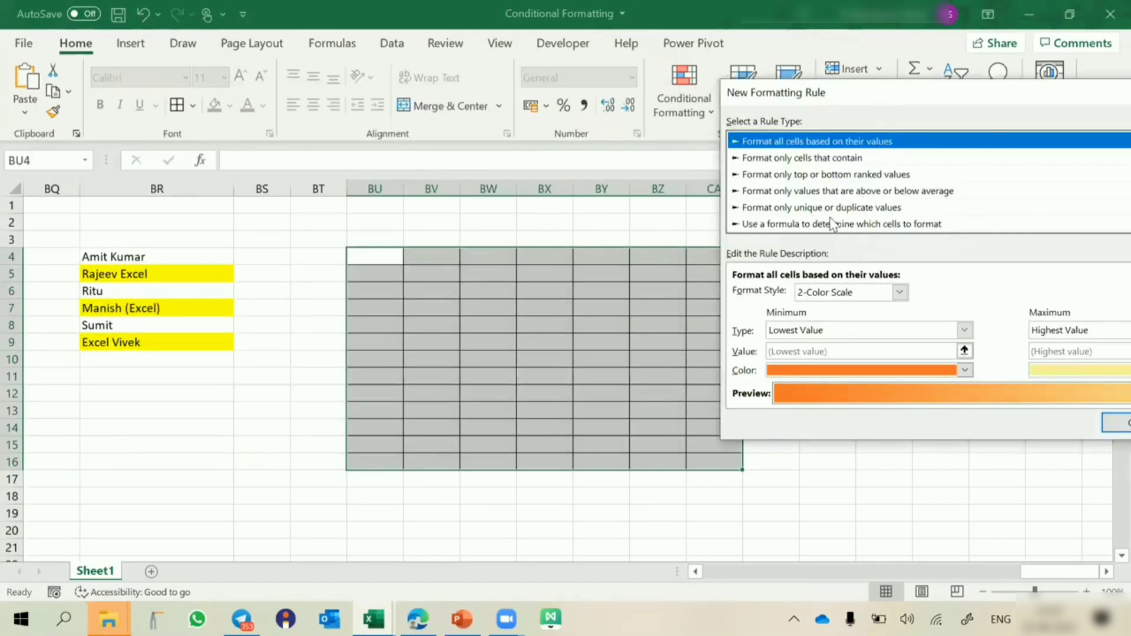
click(812, 224)
click(775, 293)
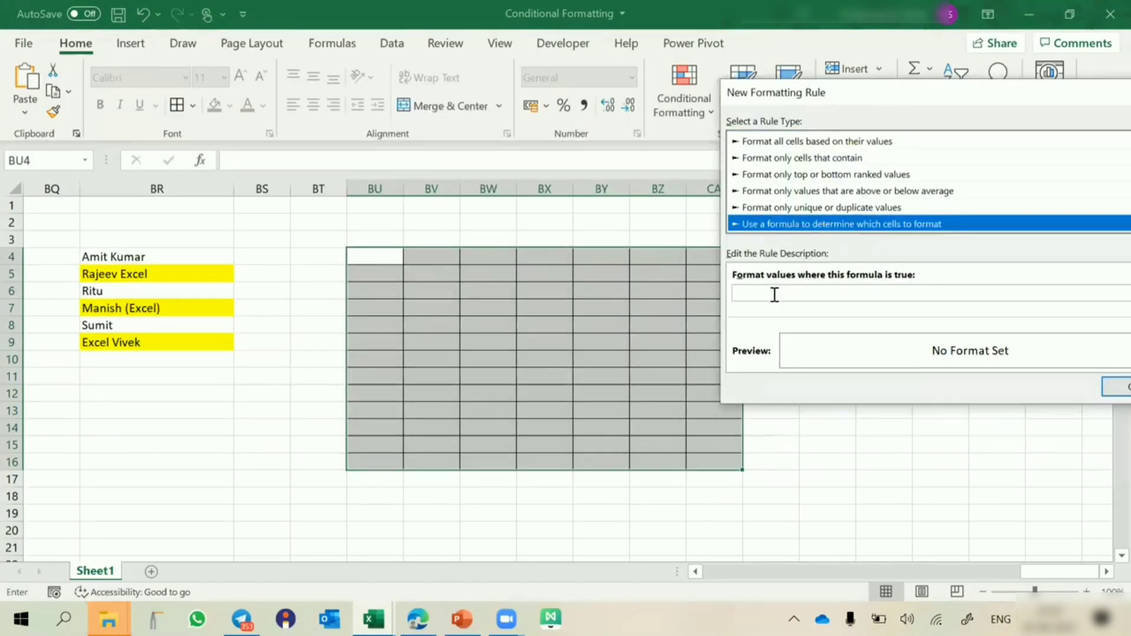
Step: Enter the rule formula =OR(BU4="CL",BU4="SL",BU4="PL") with a relative reference to BU4
text(=OR)
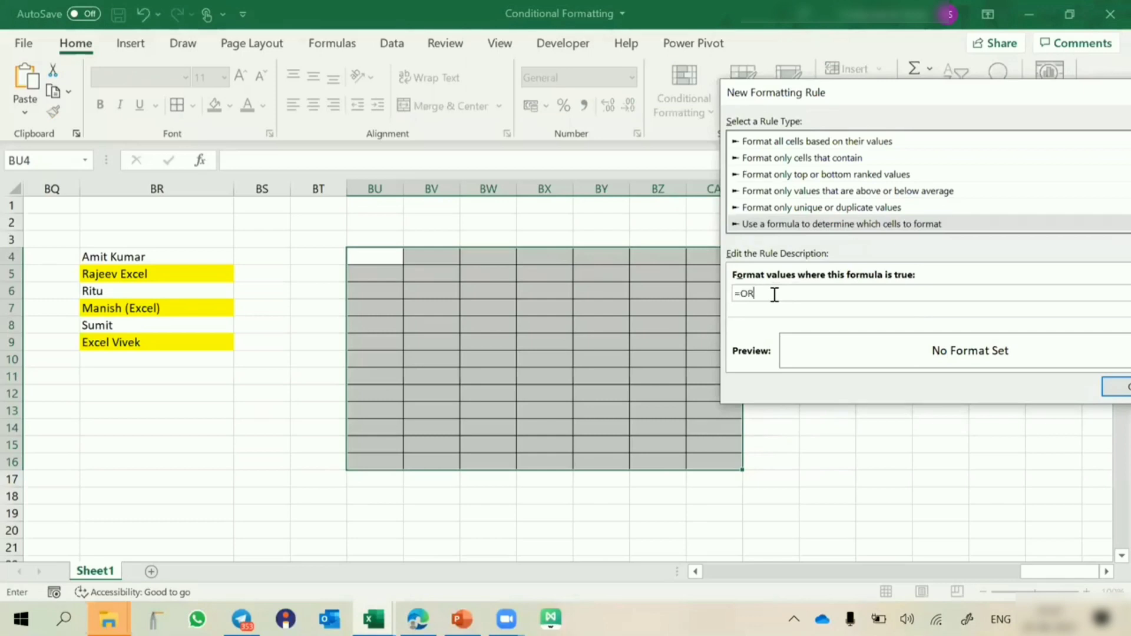
text(()
click(365, 256)
key(F4)
key(F4)
key(F4)
text(="CL)
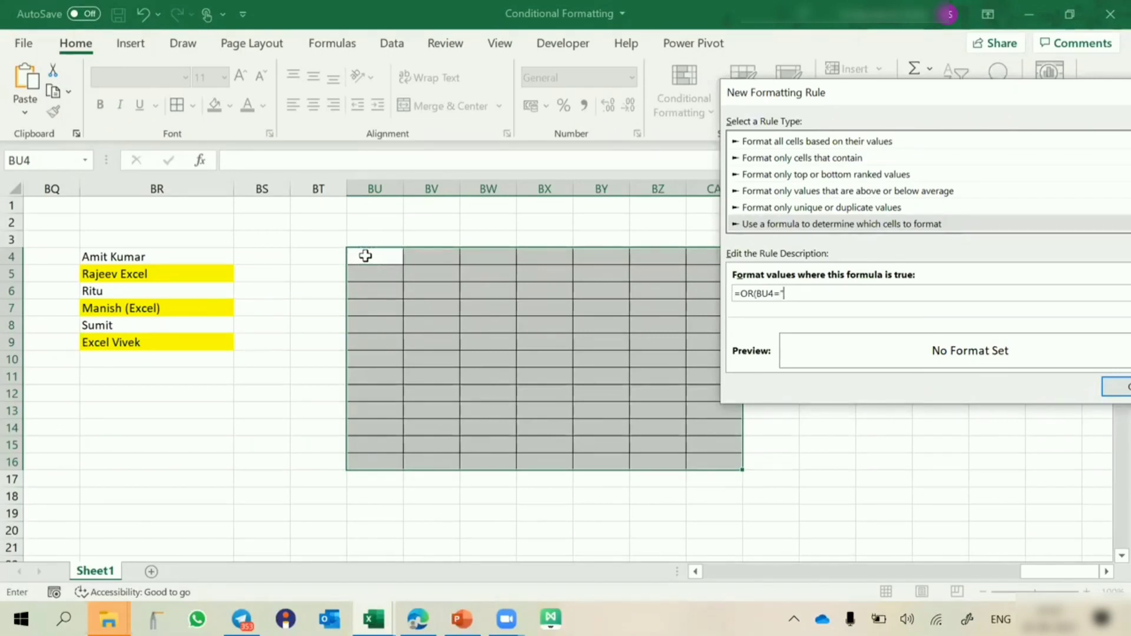
text(",BU4=)
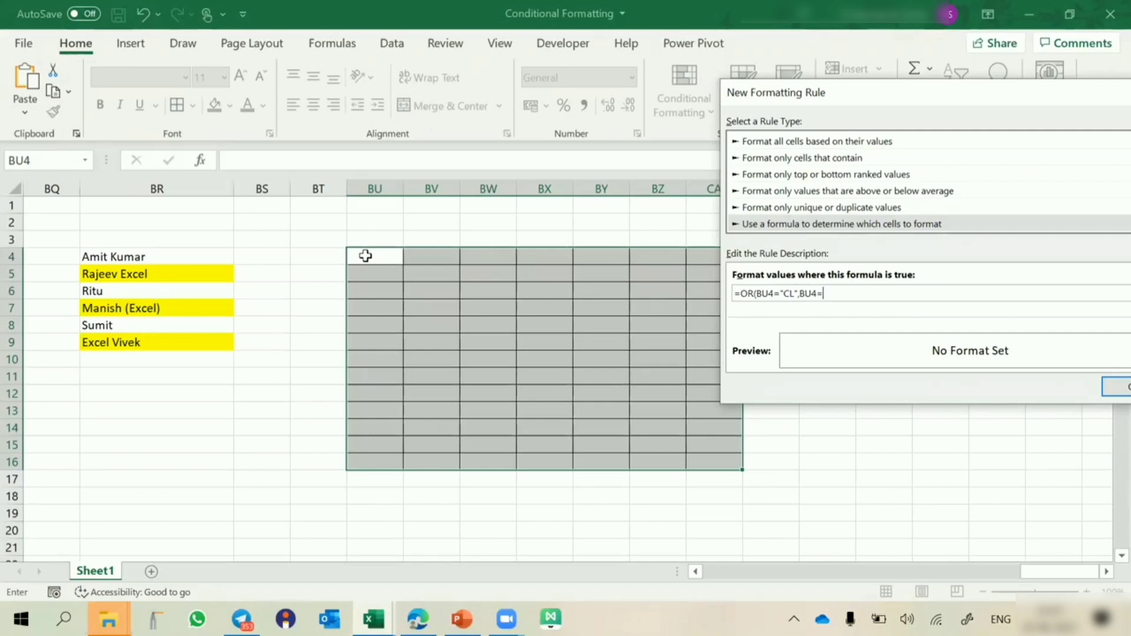
text("SL",BU4="PL")
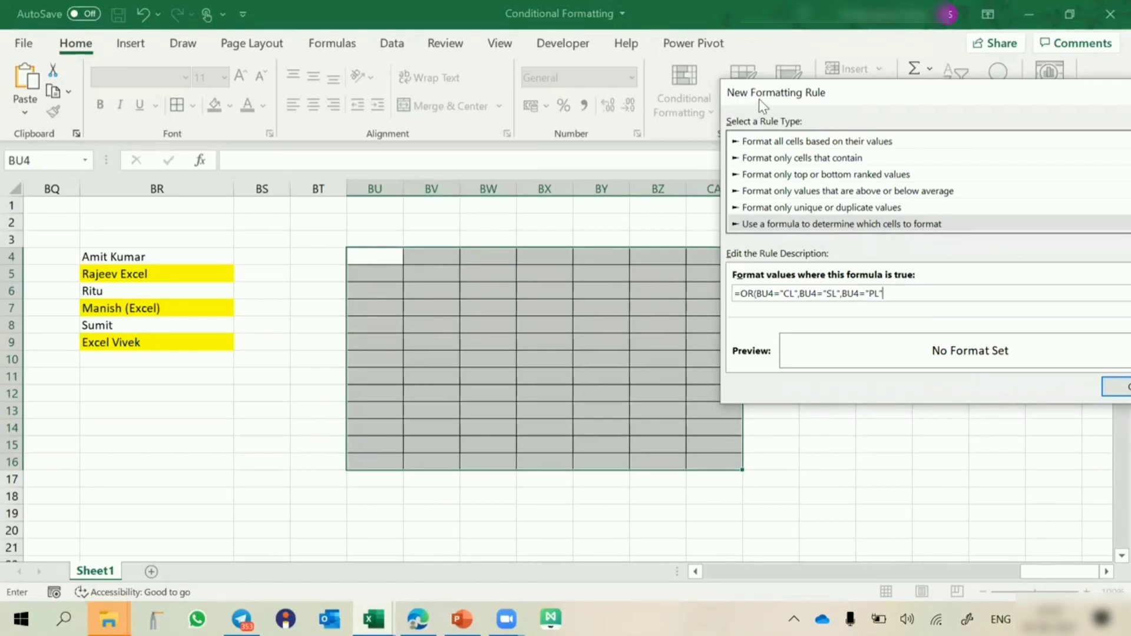
drag(761, 99, 247, 95)
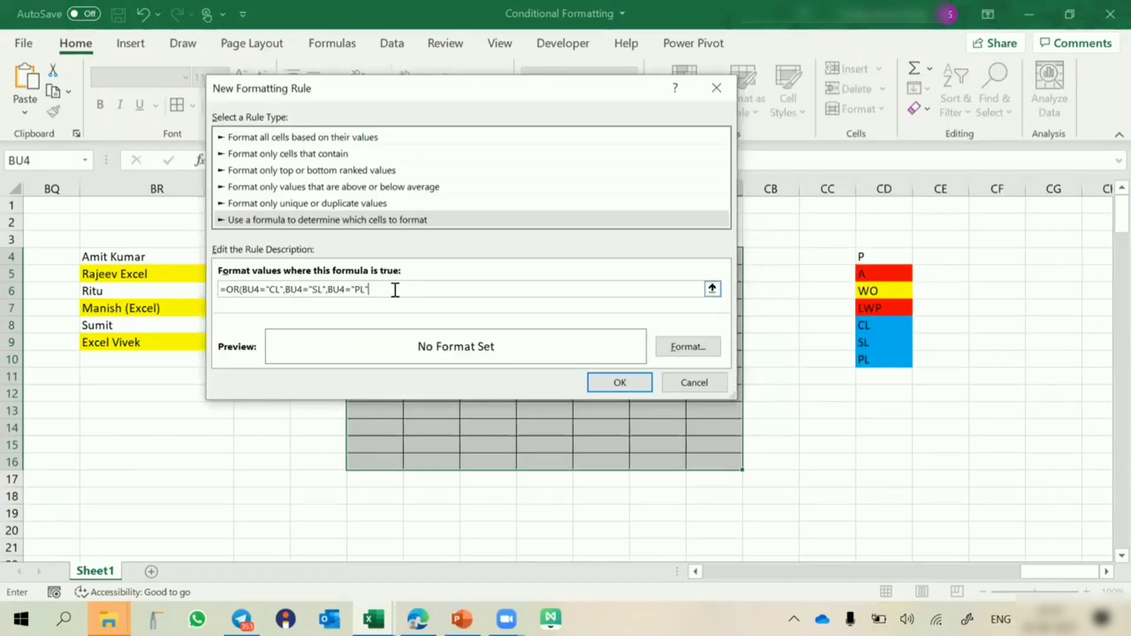
text())
Step: Give the CL, SL and PL rule a light blue fill and add it to the rules list
click(716, 352)
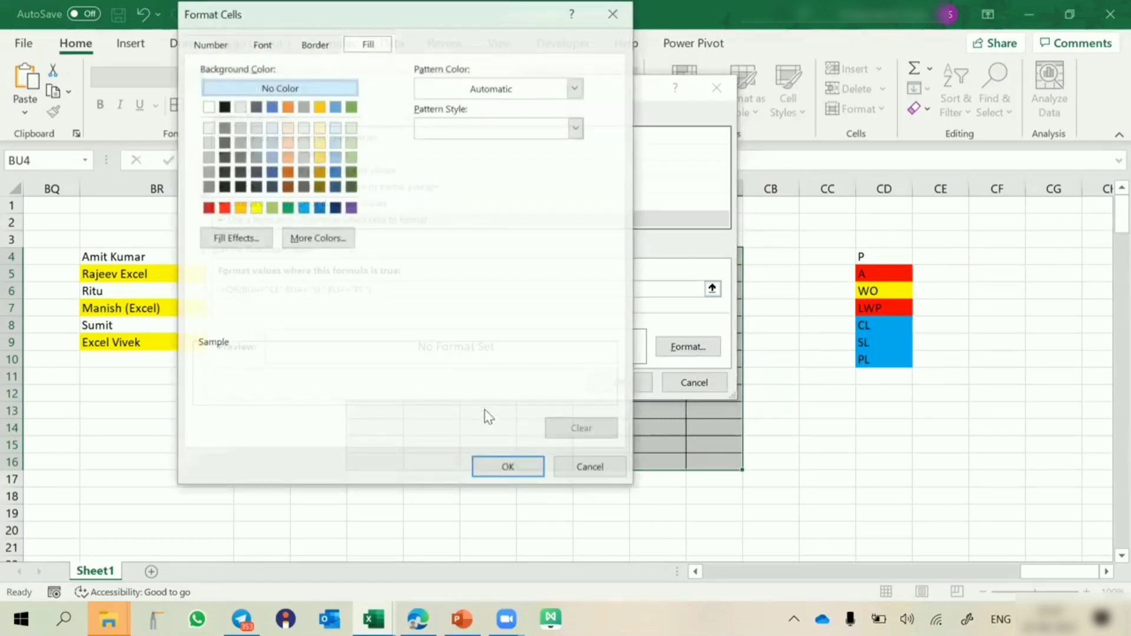
click(303, 208)
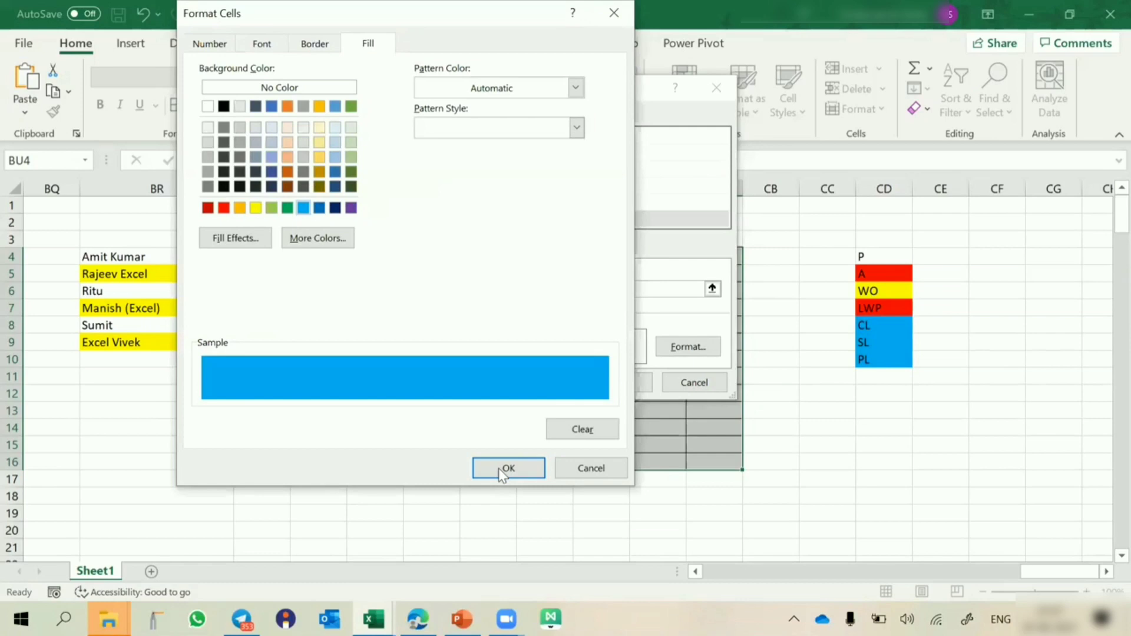
click(498, 468)
click(638, 385)
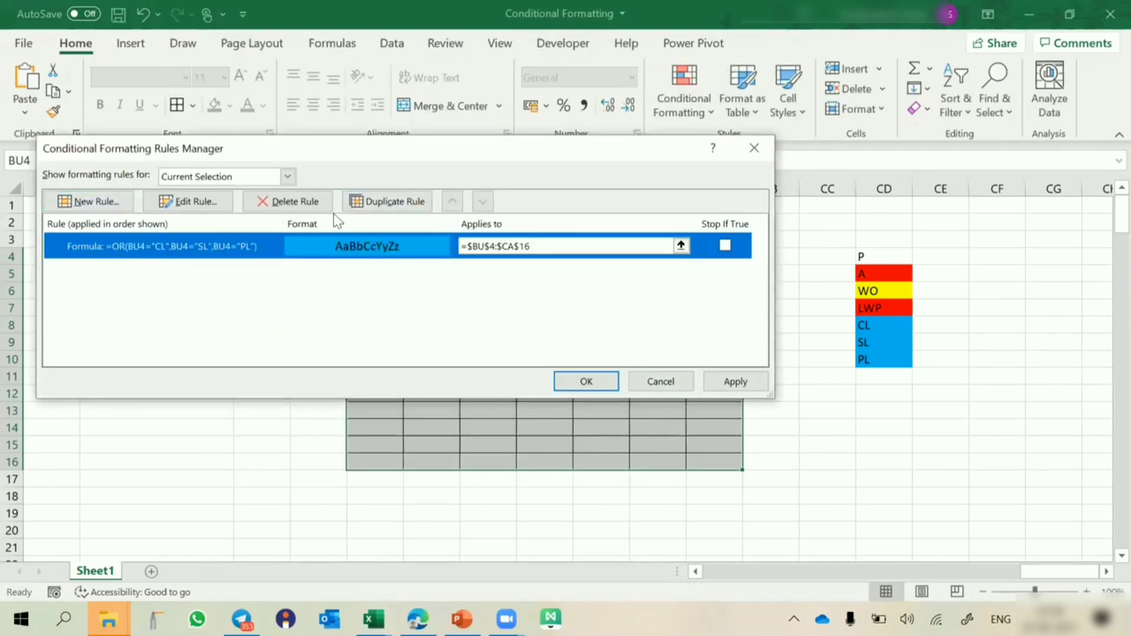
Step: Duplicate the CL, SL and PL rule and change the first condition in the copy's formula to BU4="A"
click(389, 205)
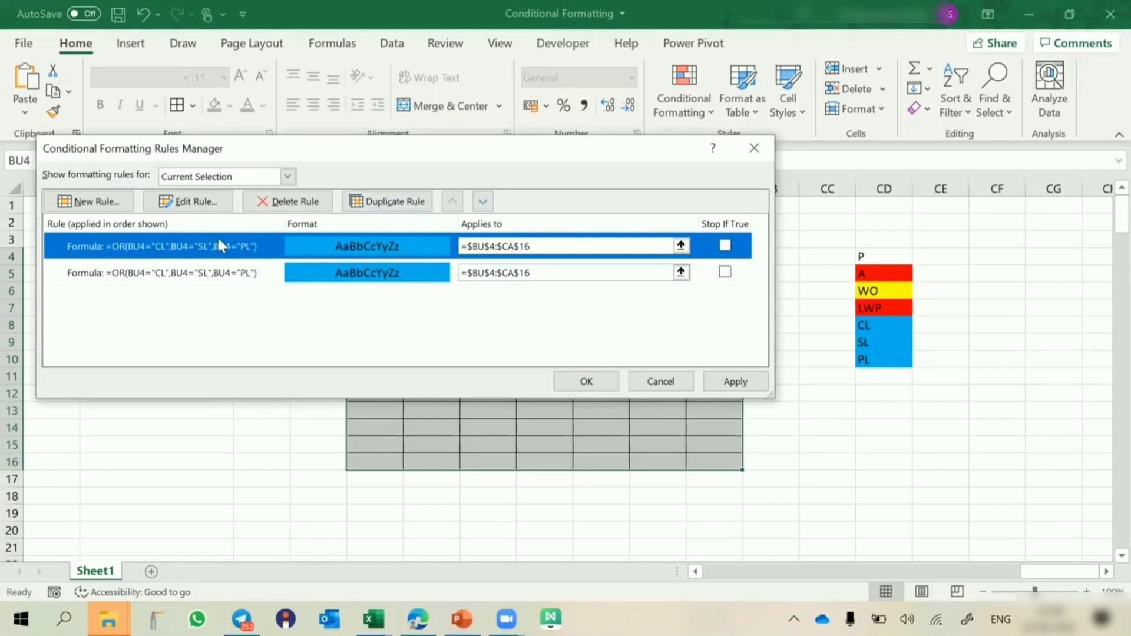
click(206, 201)
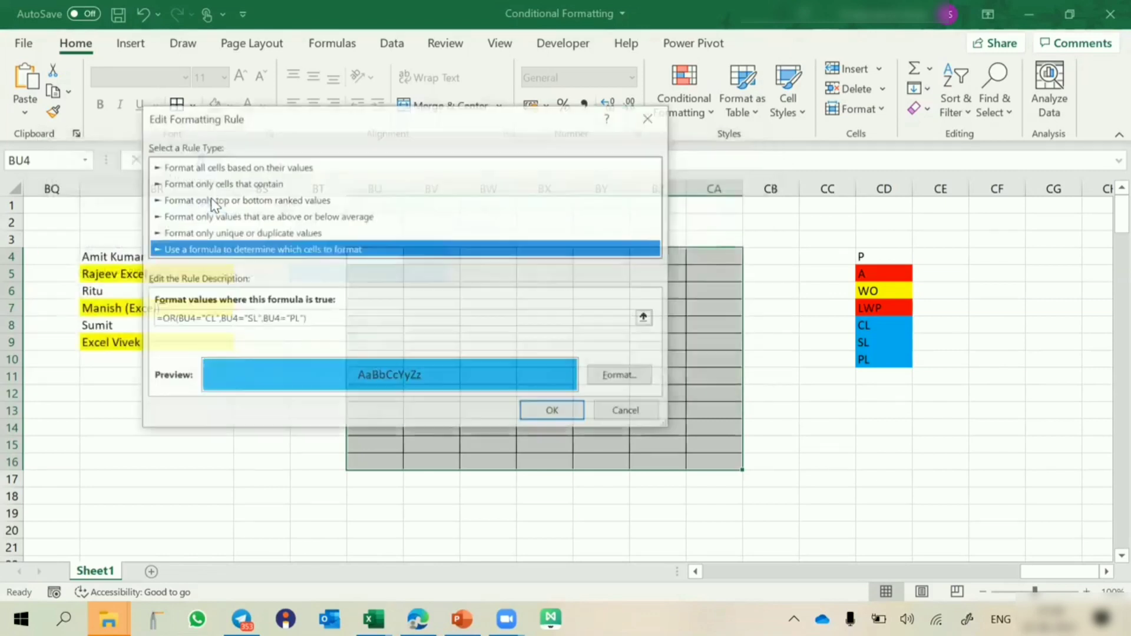
click(203, 318)
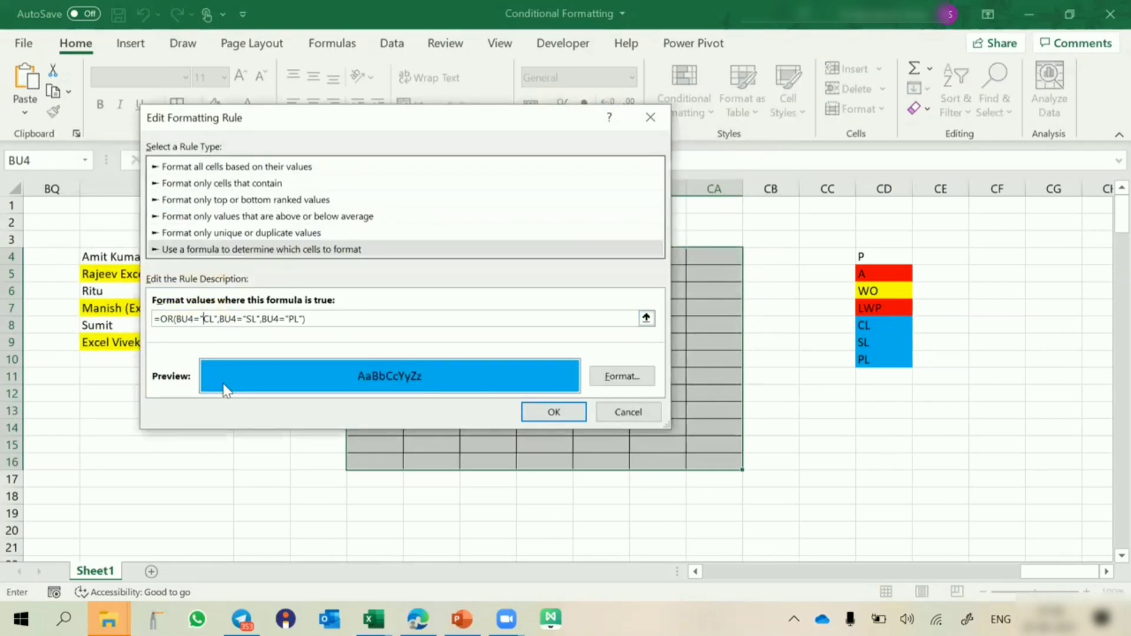
key(Delete)
key(Delete)
text(A)
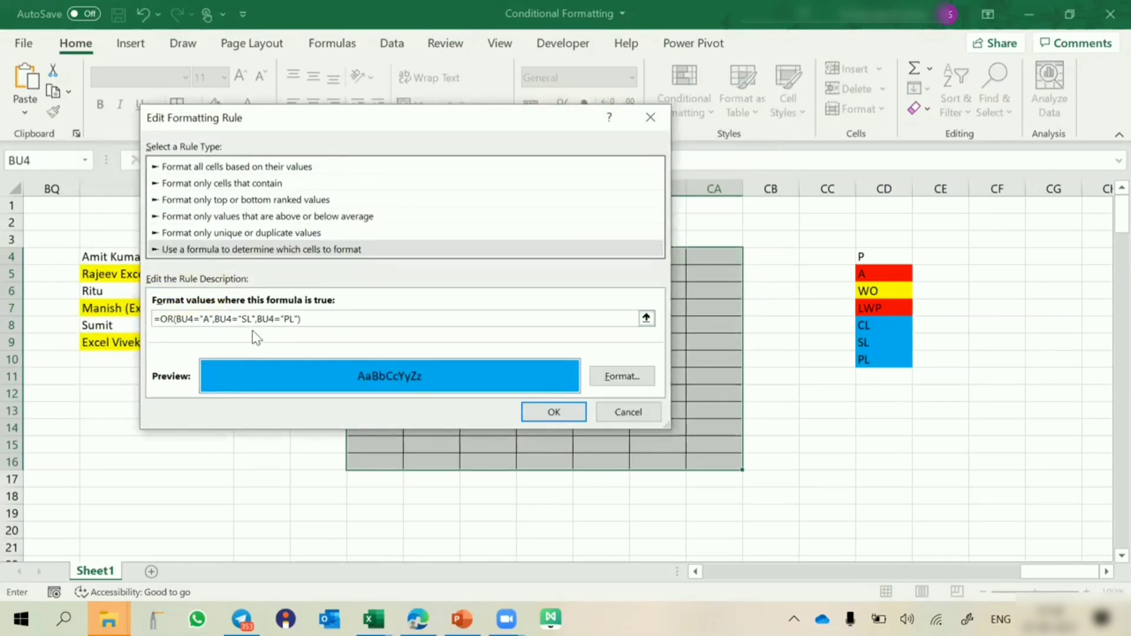
Step: Replace the remaining conditions in the duplicated rule so its formula is =OR(BU4="A",BU4="LWP")
click(241, 319)
key(Delete)
key(Delete)
text(LWP)
key(BackSpace)
key(BackSpace)
key(BackSpace)
key(BackSpace)
key(BackSpace)
key(BackSpace)
key(BackSpace)
key(BackSpace)
Step: Set the fill of the A and LWP rule to red and save the rule
click(622, 376)
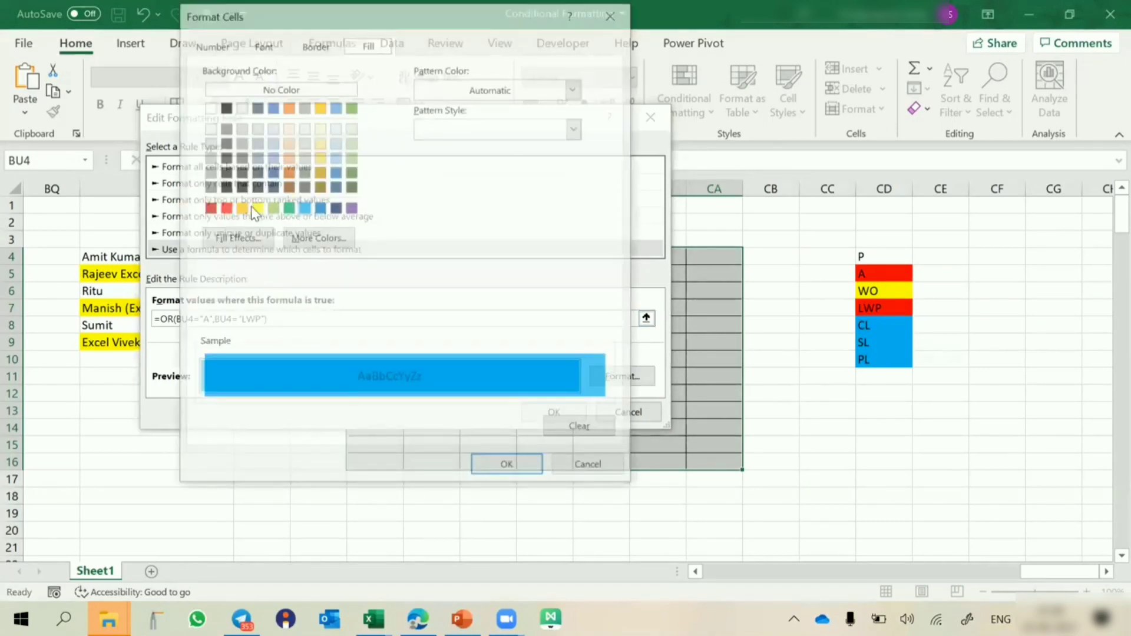
click(227, 209)
click(487, 464)
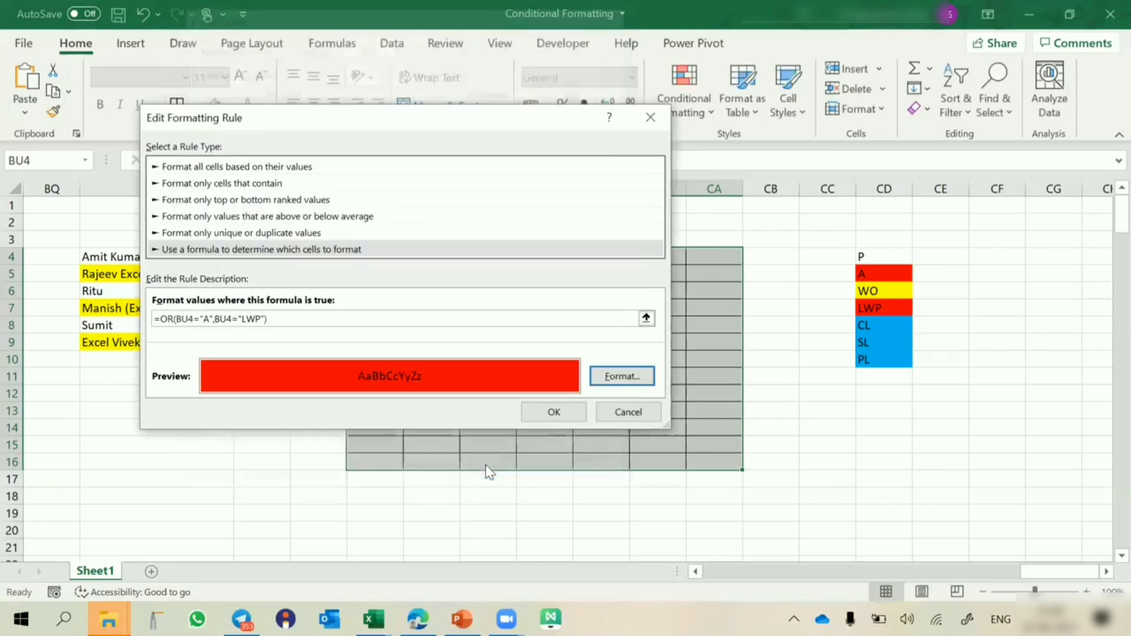
click(557, 410)
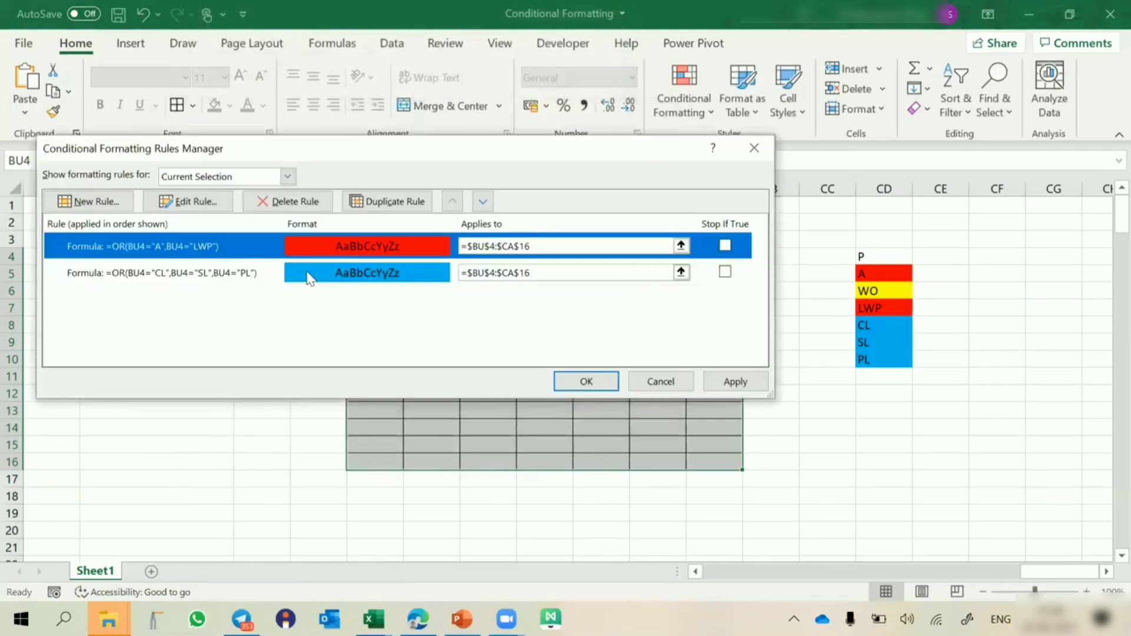
Step: Add a formula rule =BU4="WO" with a yellow fill and apply the rules to the grid
click(116, 204)
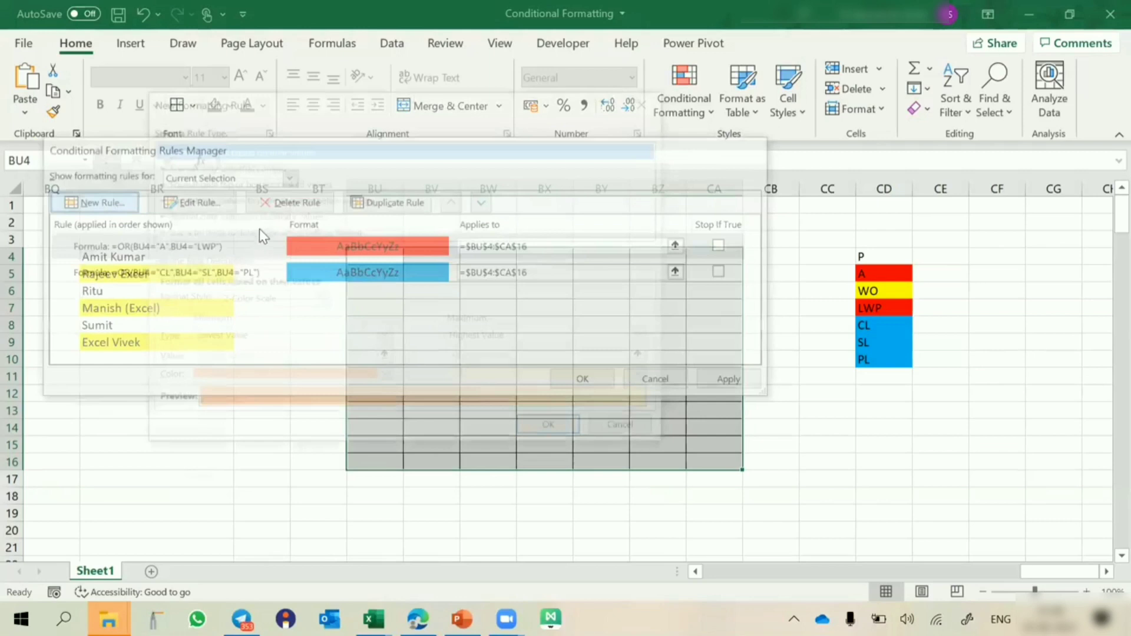
click(241, 303)
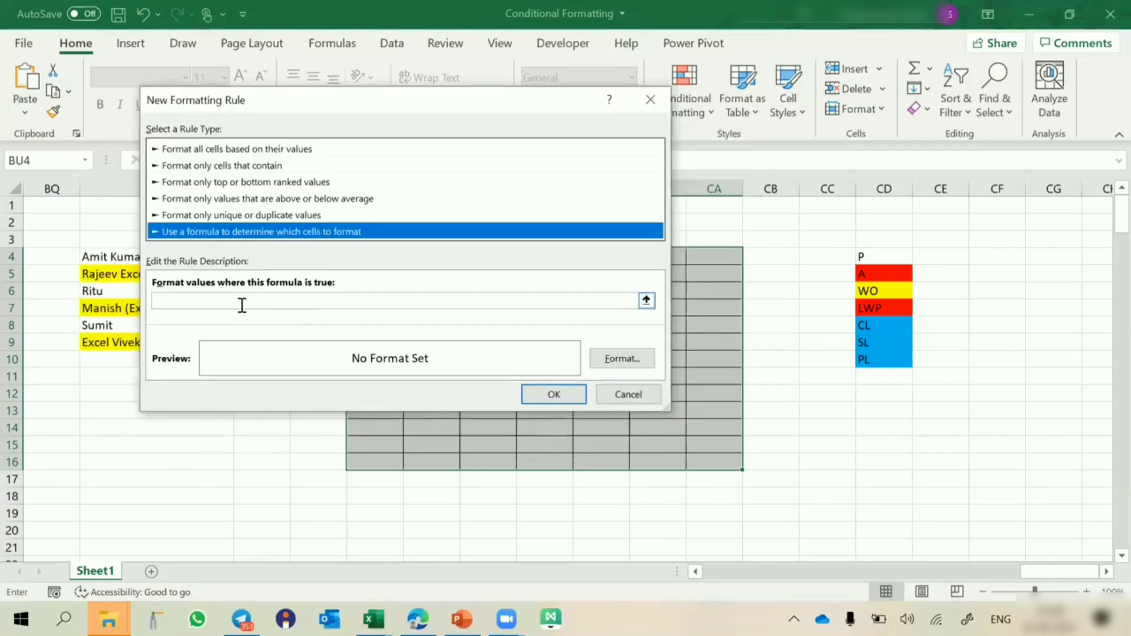
text(=BU)
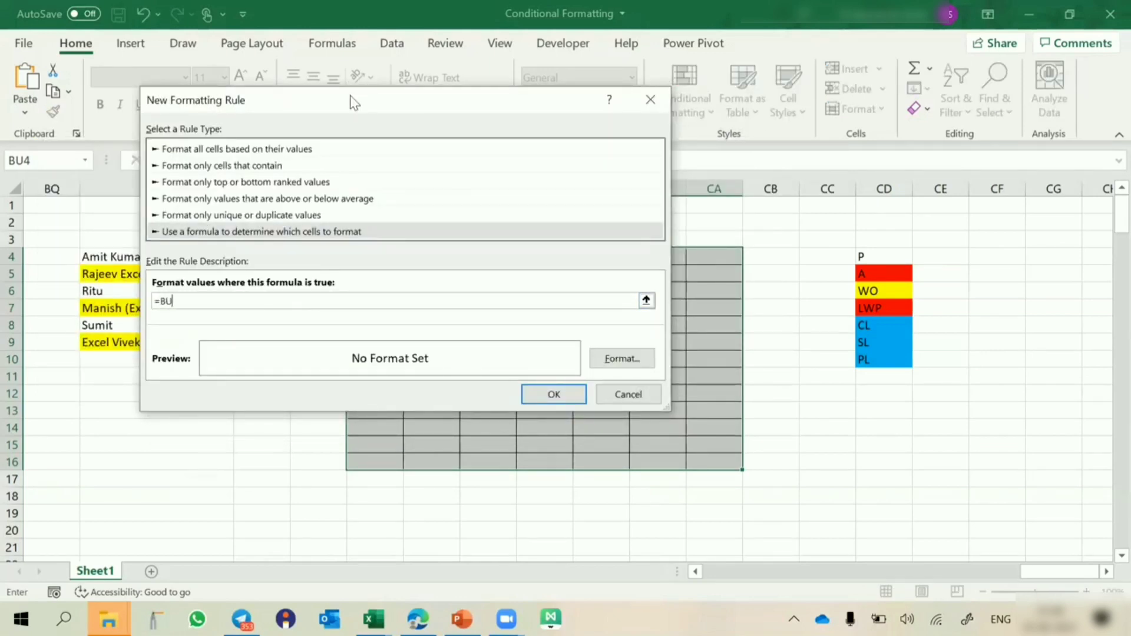
text(4="WO)
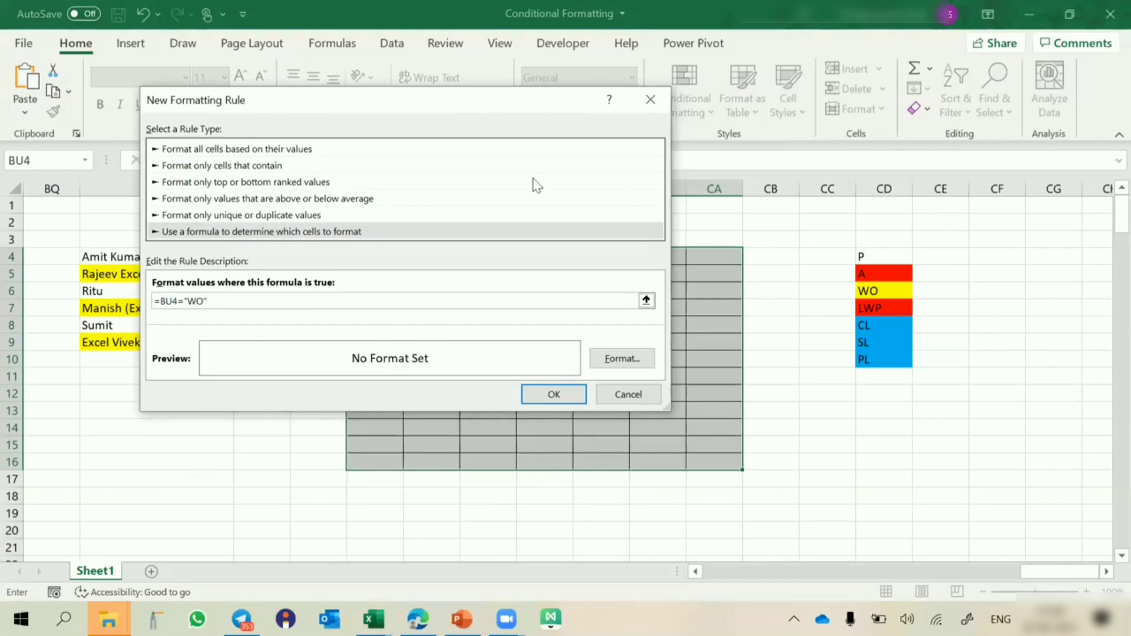
click(623, 360)
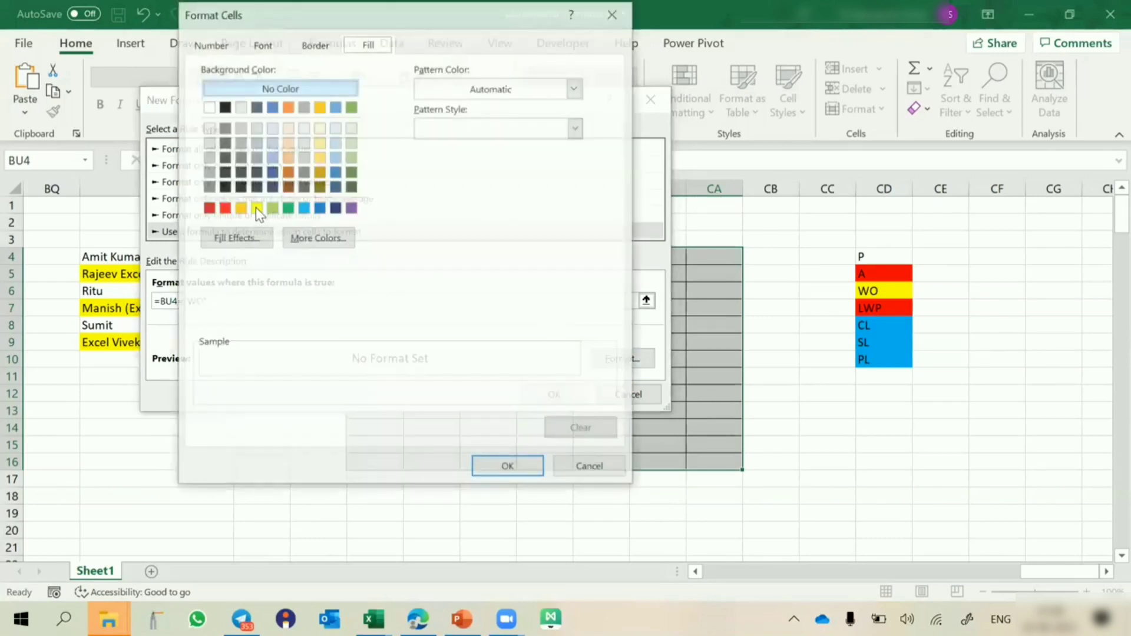
click(508, 465)
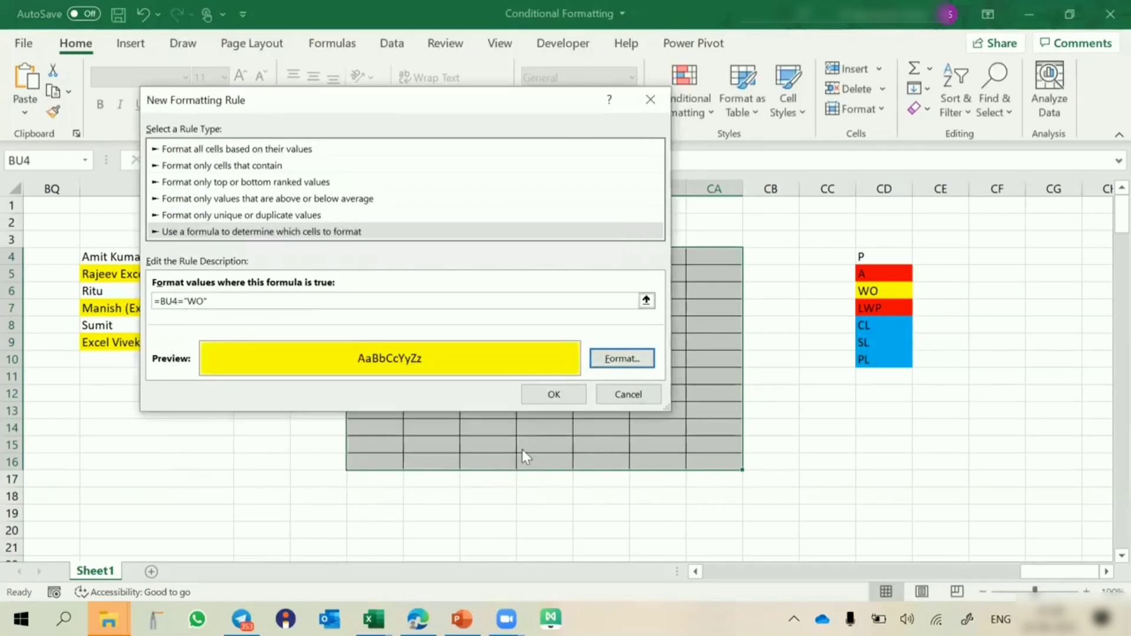
click(554, 393)
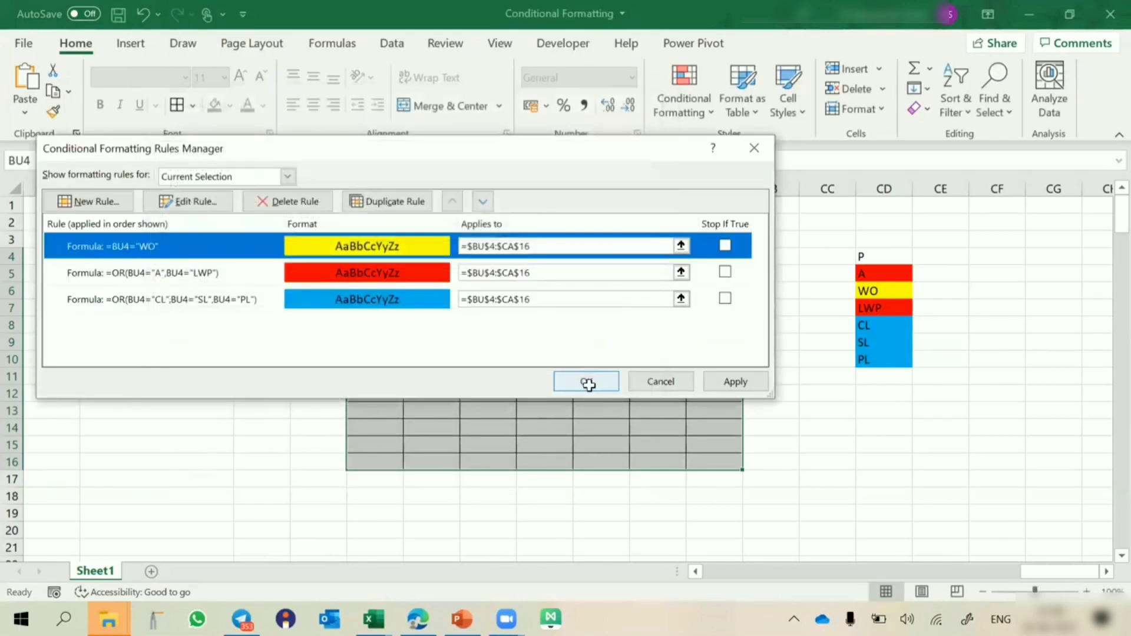
click(585, 381)
Step: Enter the codes P, WO, CL and A in cells BU4:BU7 to test the rules
click(386, 254)
text(P)
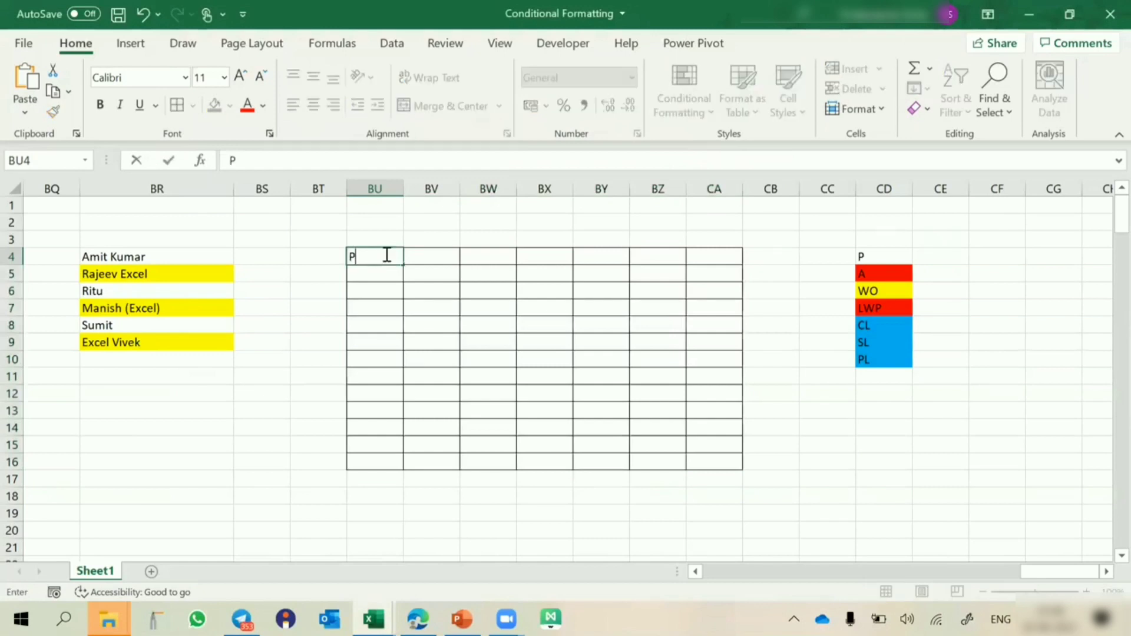
key(Return)
text(WO)
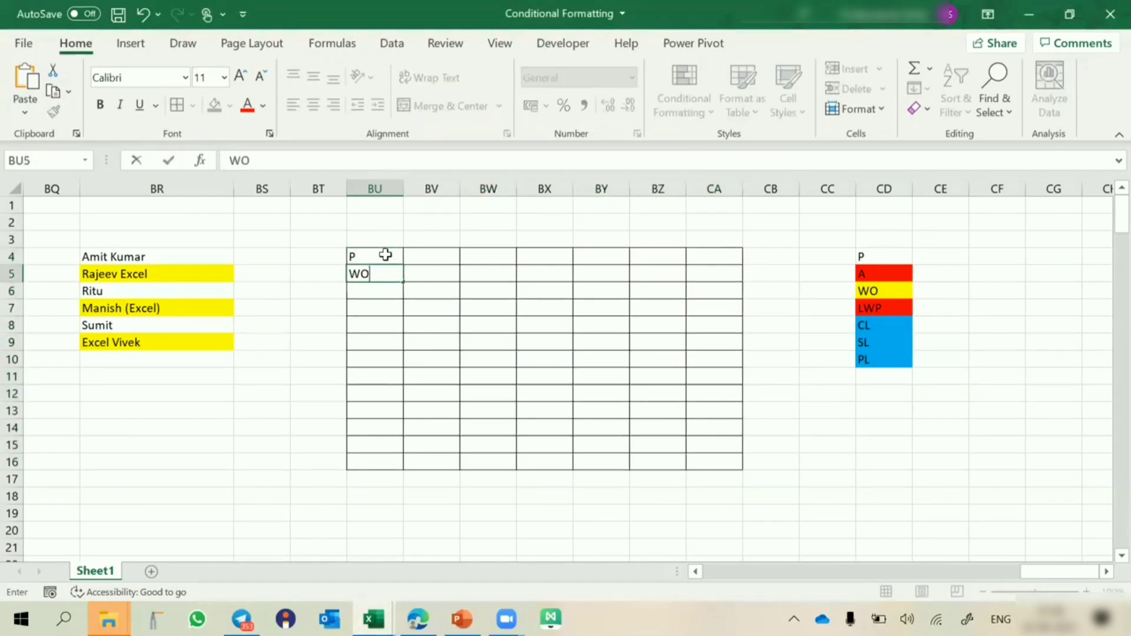
key(Return)
text(CL)
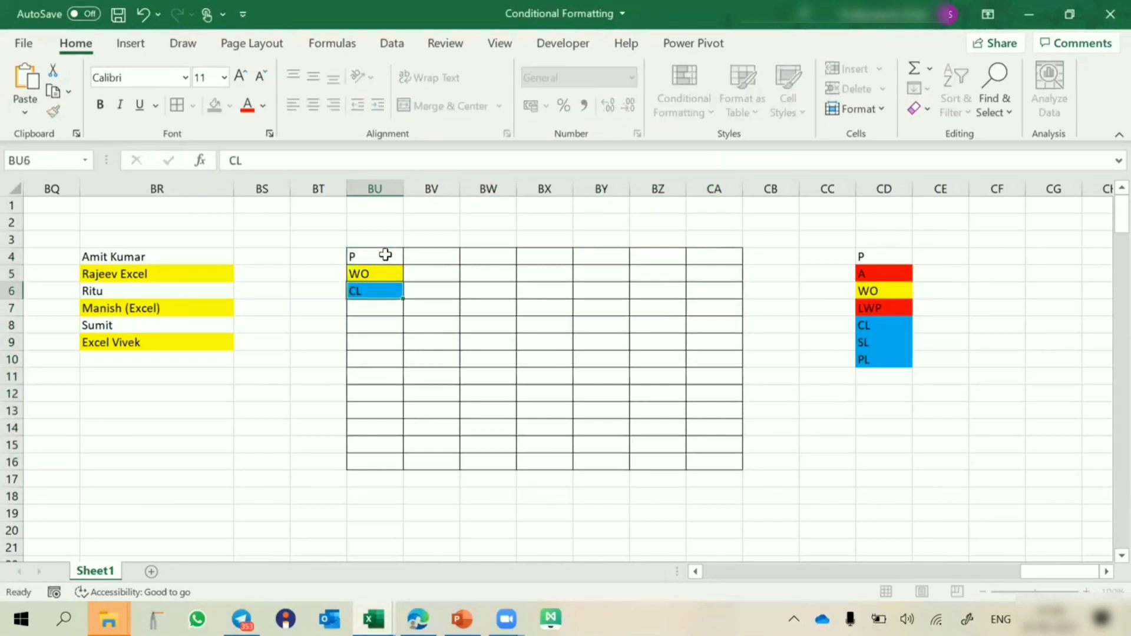
key(Return)
text(A)
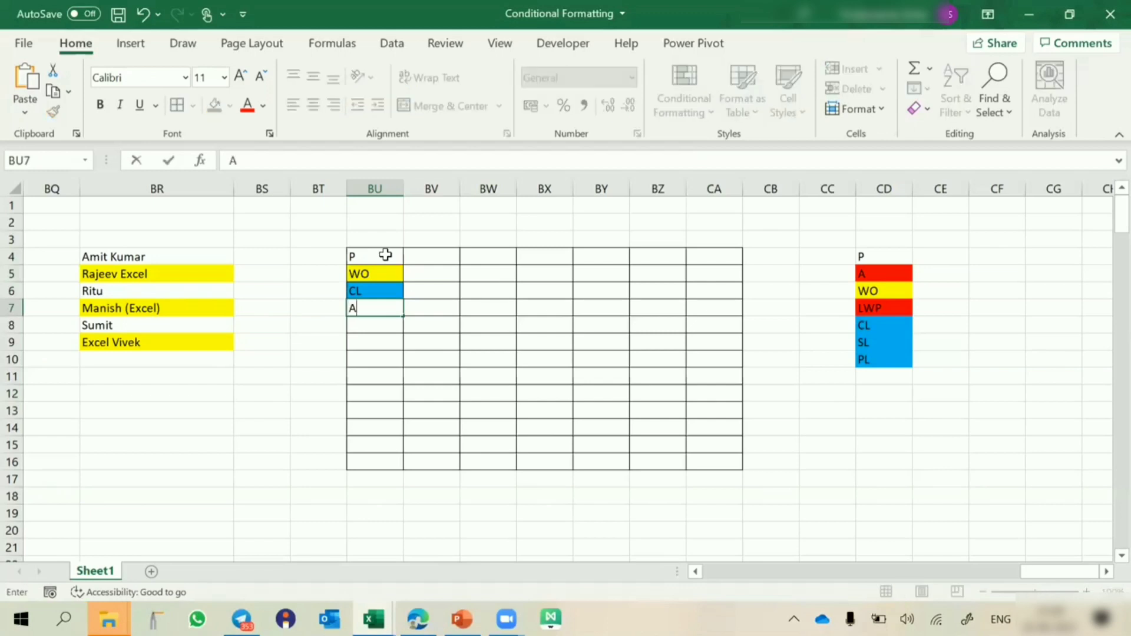
key(Return)
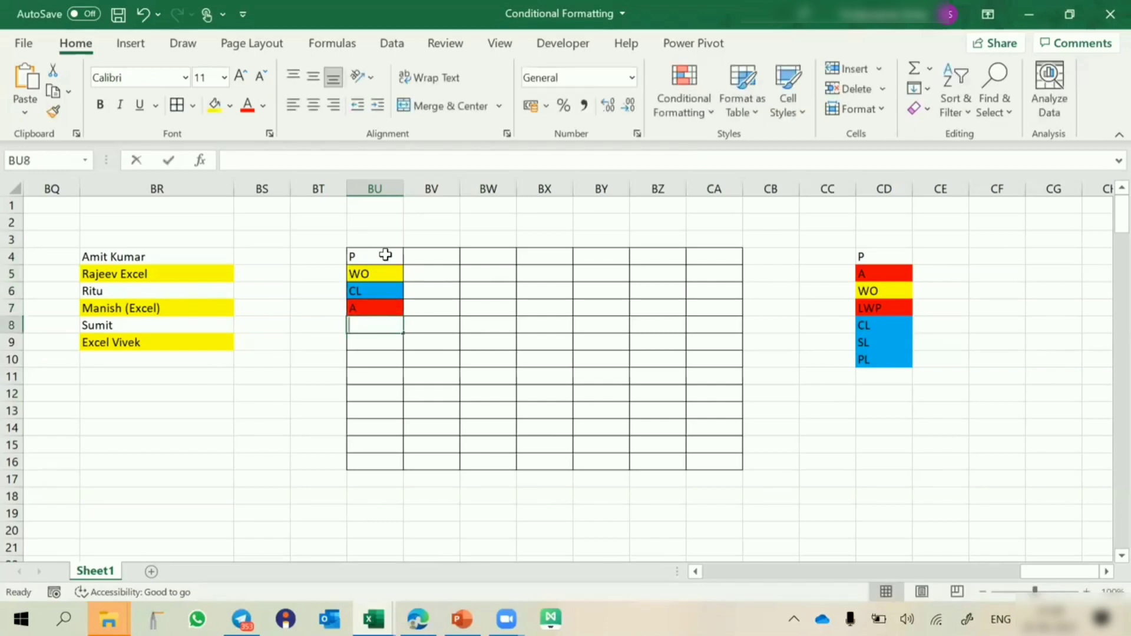
Step: Enter the codes P, SL, LWP and PL in cells BU8:BU11
text(P)
key(Return)
text(SL)
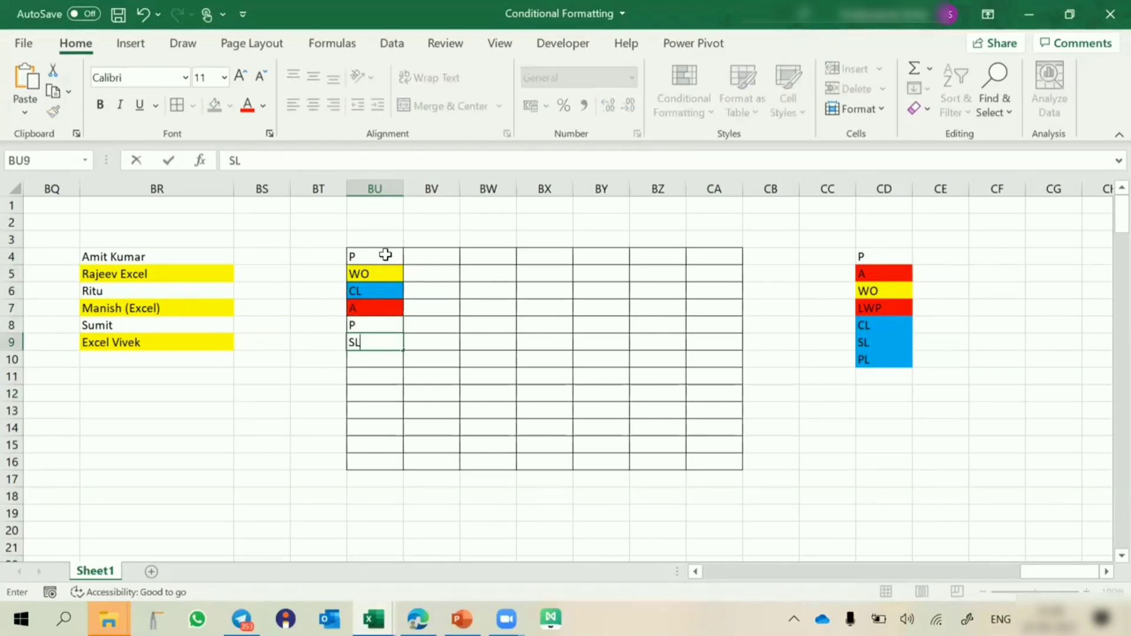
key(Return)
text(LWP)
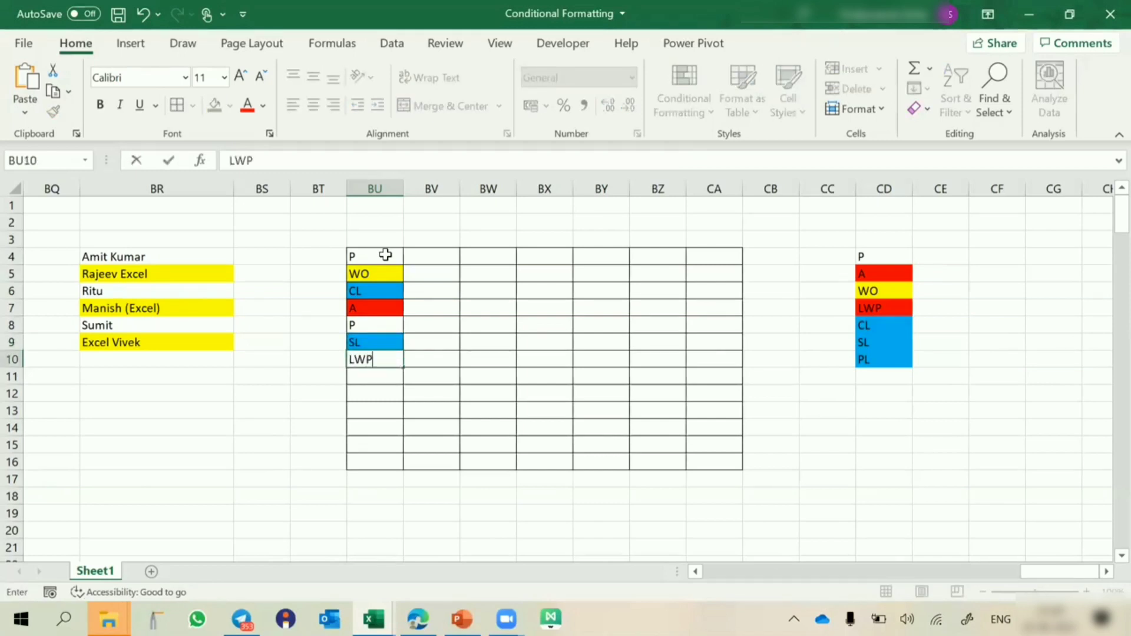
key(Return)
text(PL)
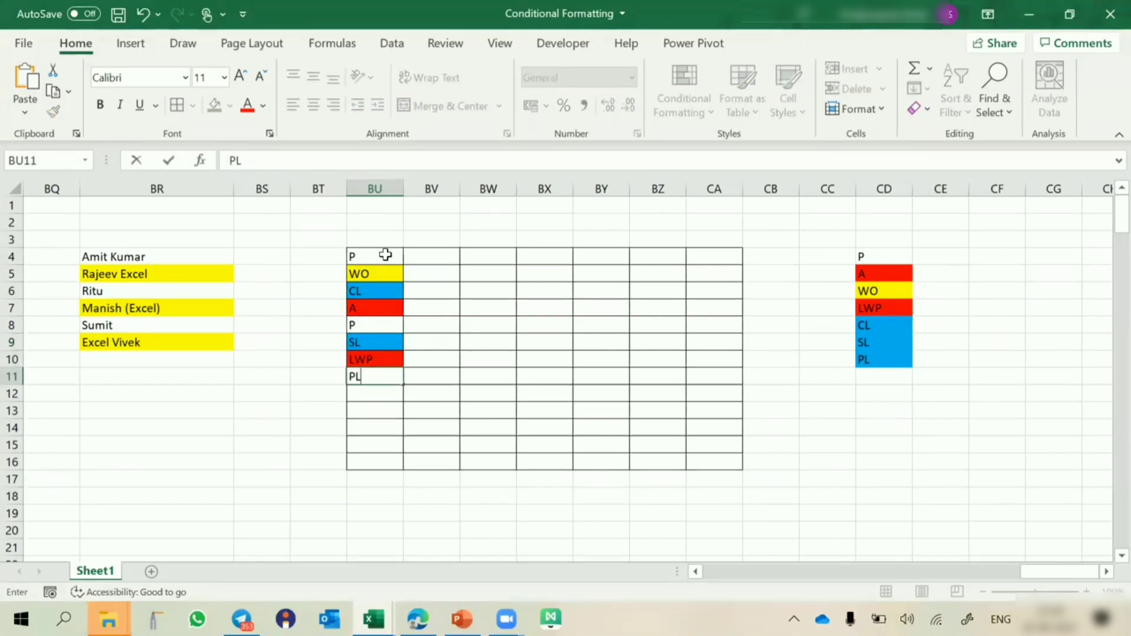
key(Return)
Step: Enter P and WO in cells BU12:BU13 and save the workbook
text(P)
key(Return)
text(WO)
key(Return)
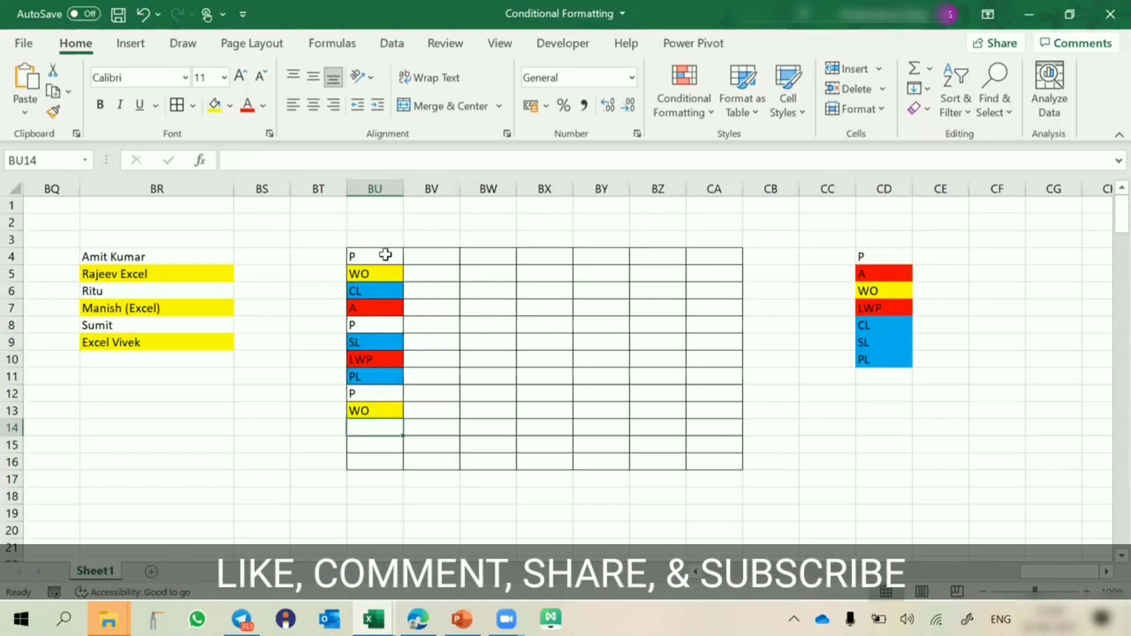
key(ctrl+s)
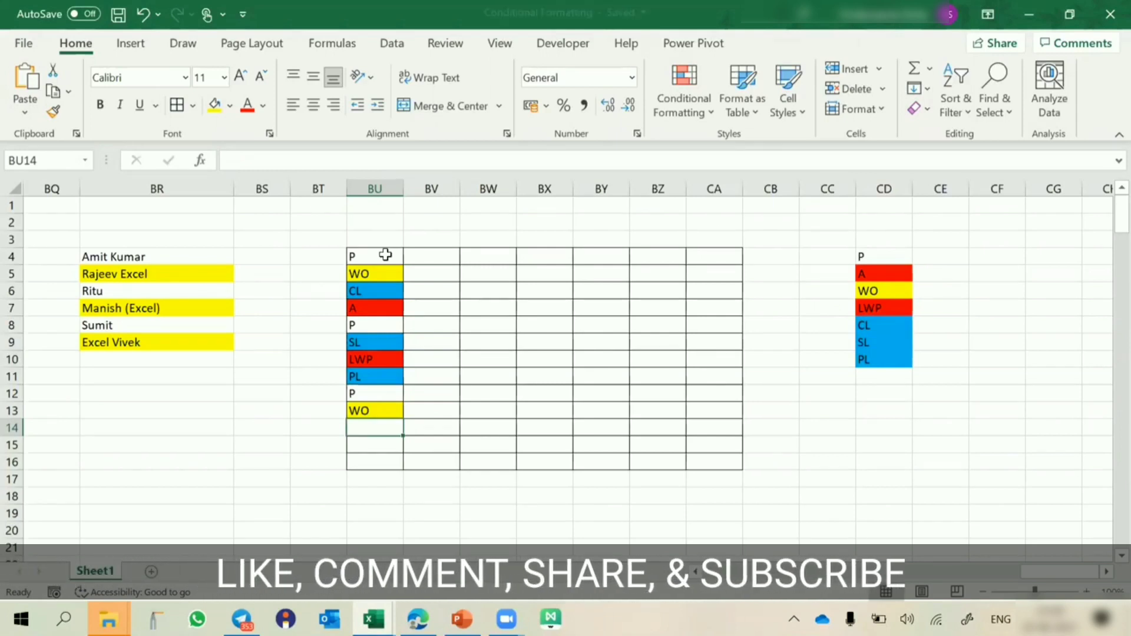
scroll(490, 292, right, 7)
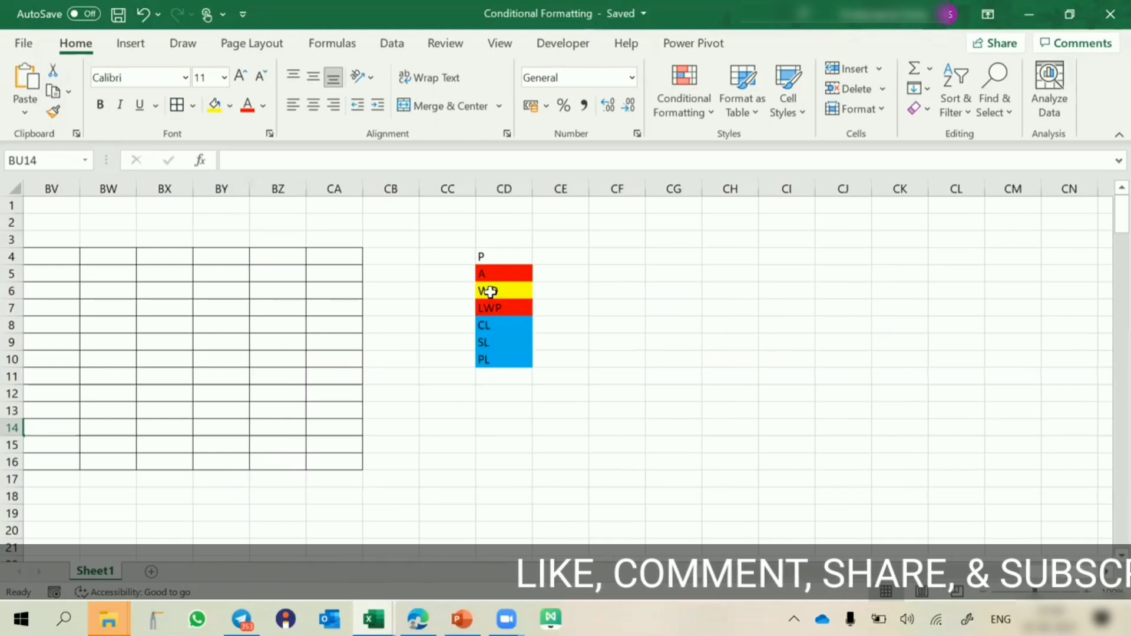
scroll(490, 292, left, 15)
scroll(490, 292, right, 2)
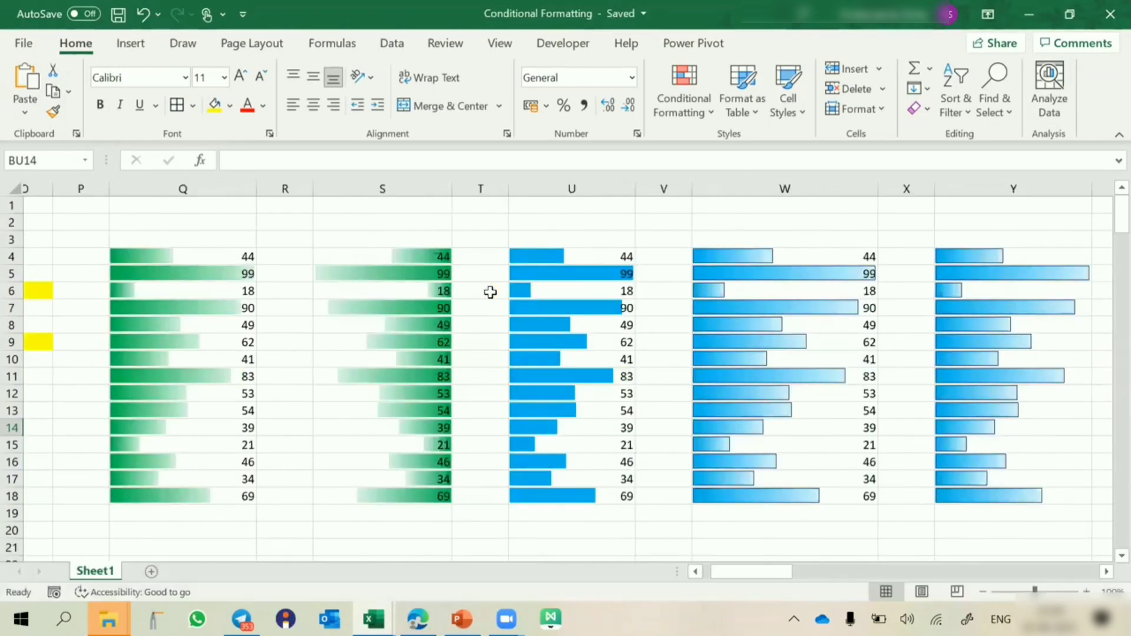
scroll(490, 293, right, 15)
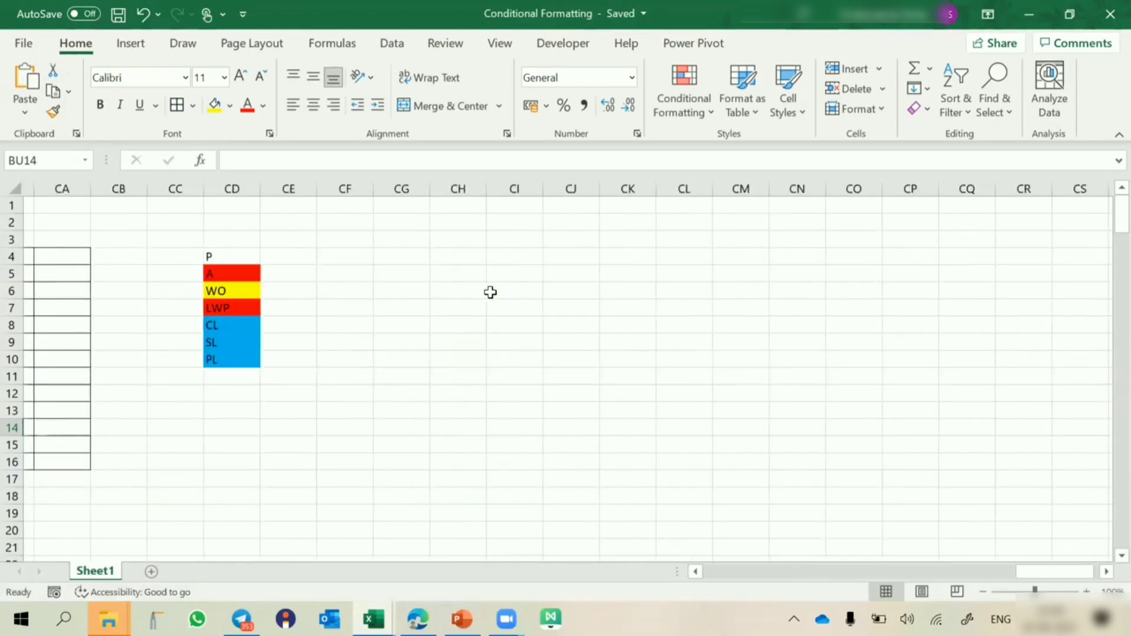
Step: Add borders to the empty range CJ4:CJ15 and widen column CJ
scroll(490, 292, right, 1)
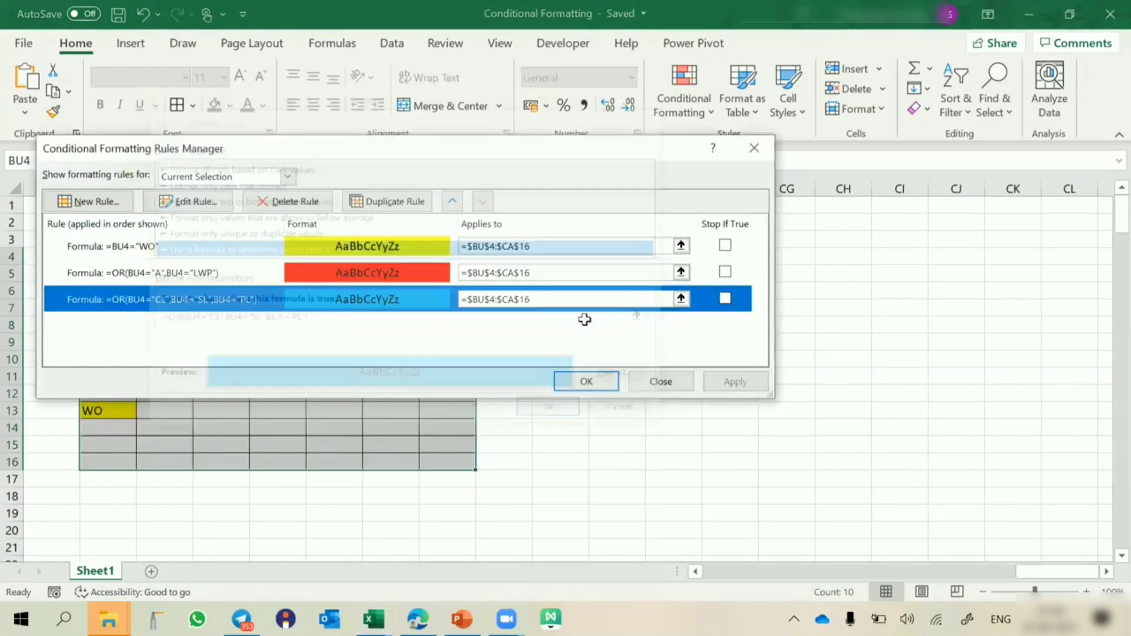
key(Escape)
scroll(711, 315, right, 6)
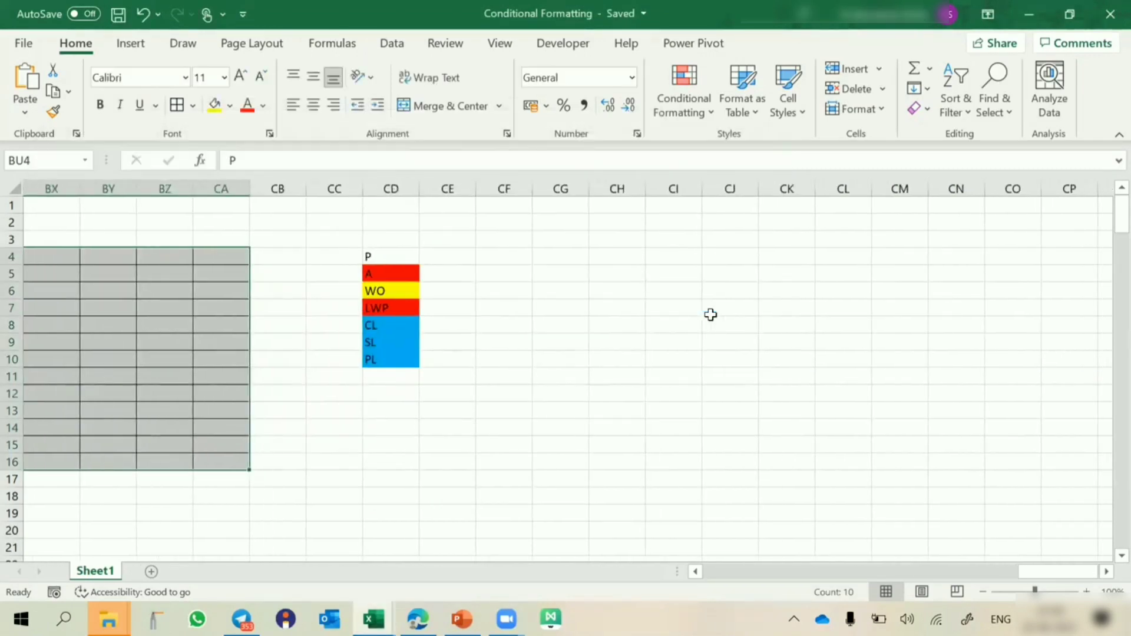
drag(622, 259, 622, 457)
click(207, 108)
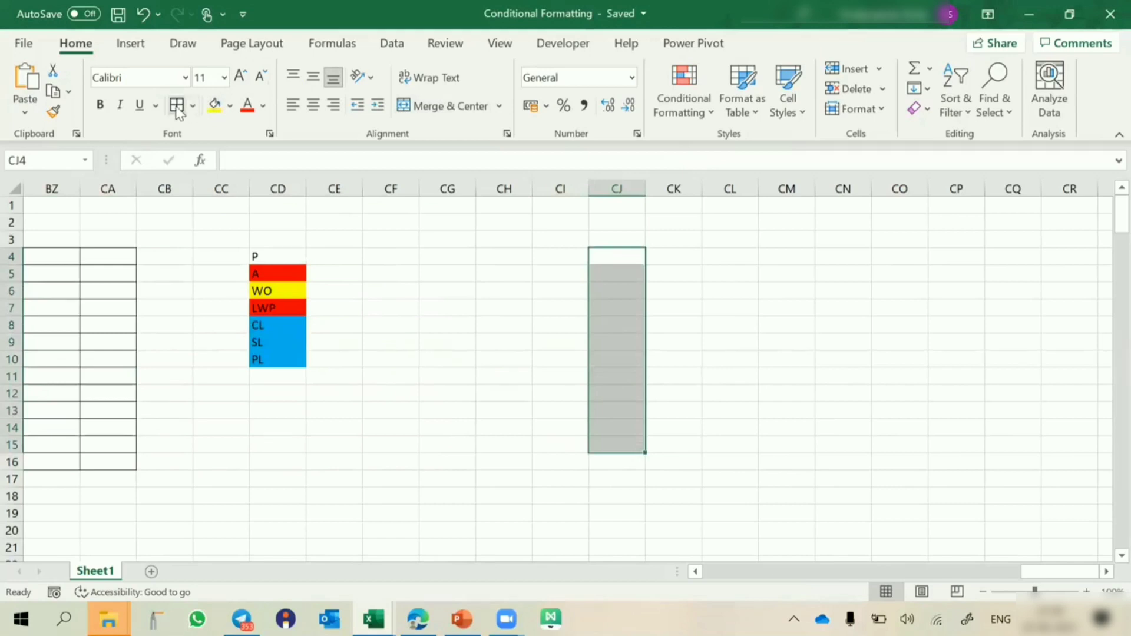
drag(644, 185, 703, 184)
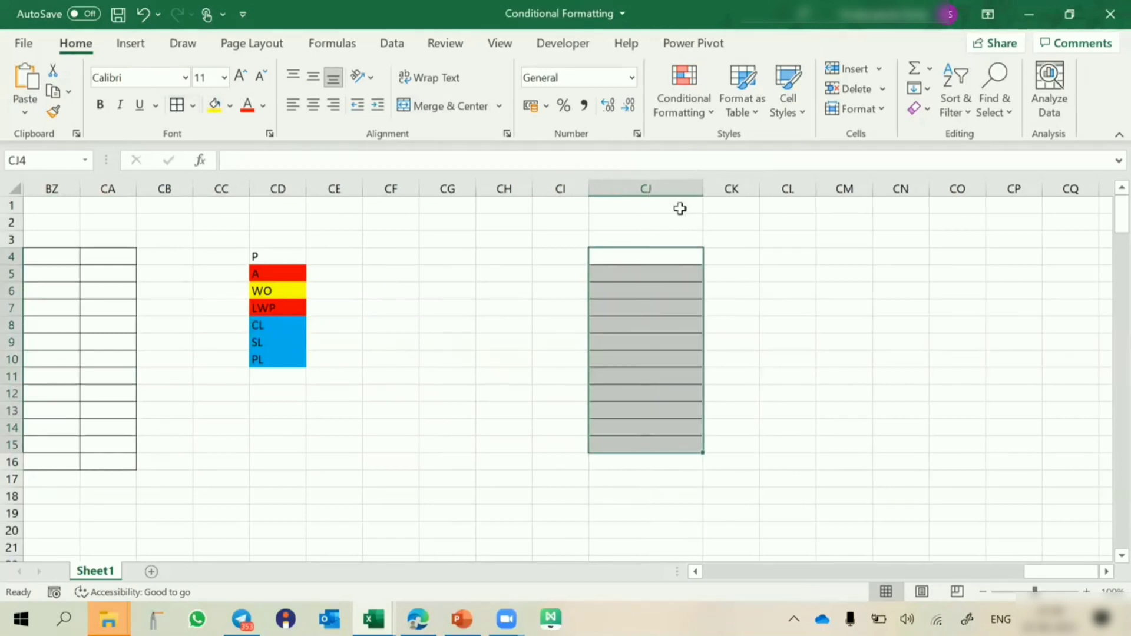
Step: Enter four sample first names in cells CJ4:CJ7
click(642, 254)
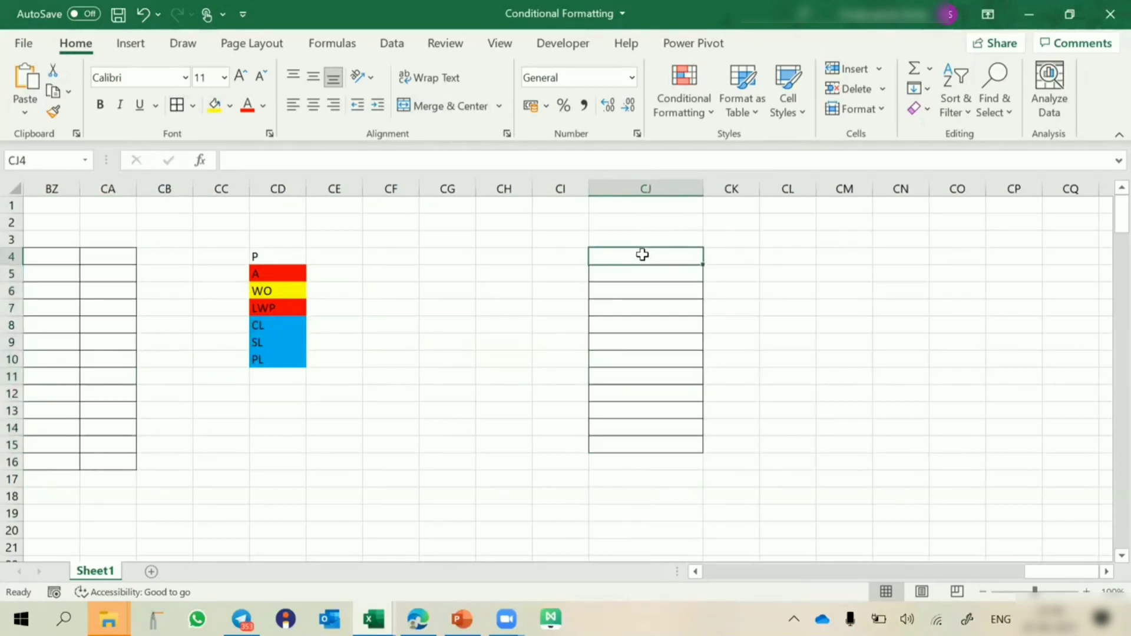
text(Amit)
key(Return)
text(Rajeev)
key(Return)
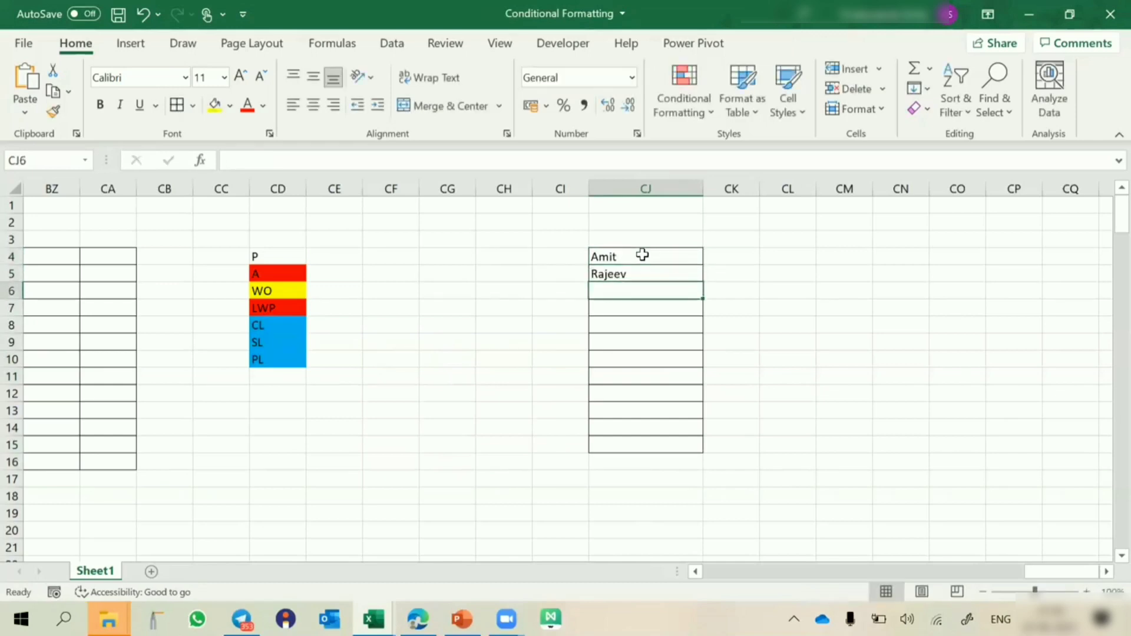
text(Sachin)
key(Return)
text(Mohit)
key(Return)
Step: Continue the name list with four more first names in cells CJ8:CJ11
text(Rakesh)
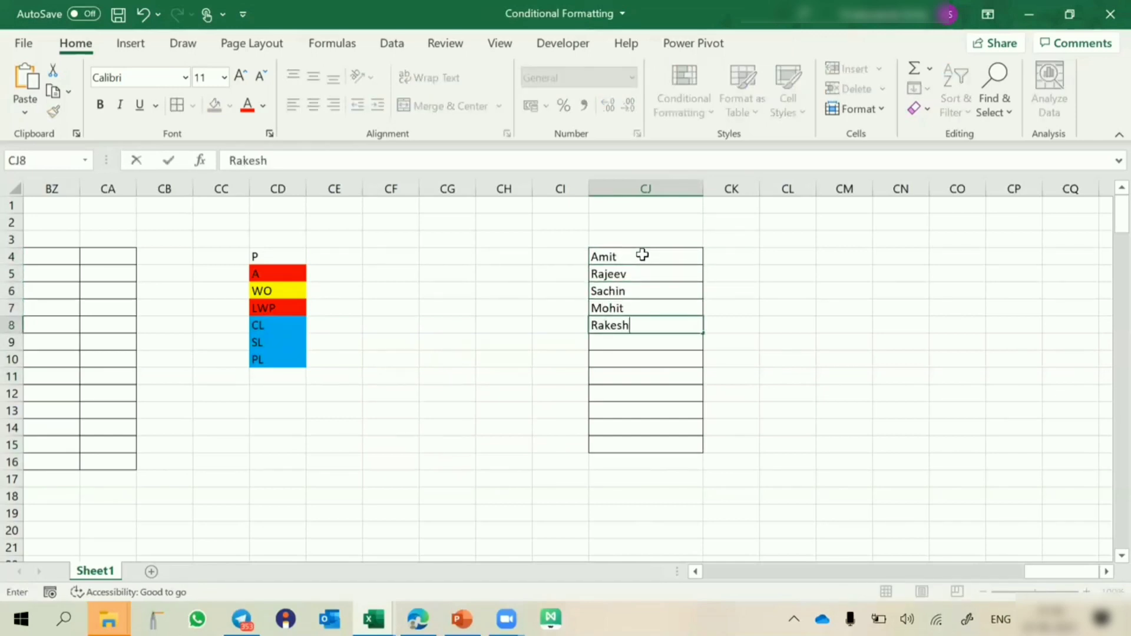
key(Return)
text(Ritu)
key(Return)
text(Sumit)
key(Return)
text(Vivek)
key(Return)
Step: Complete the name list with four different first names in cells CJ12:CJ15
text(Shre)
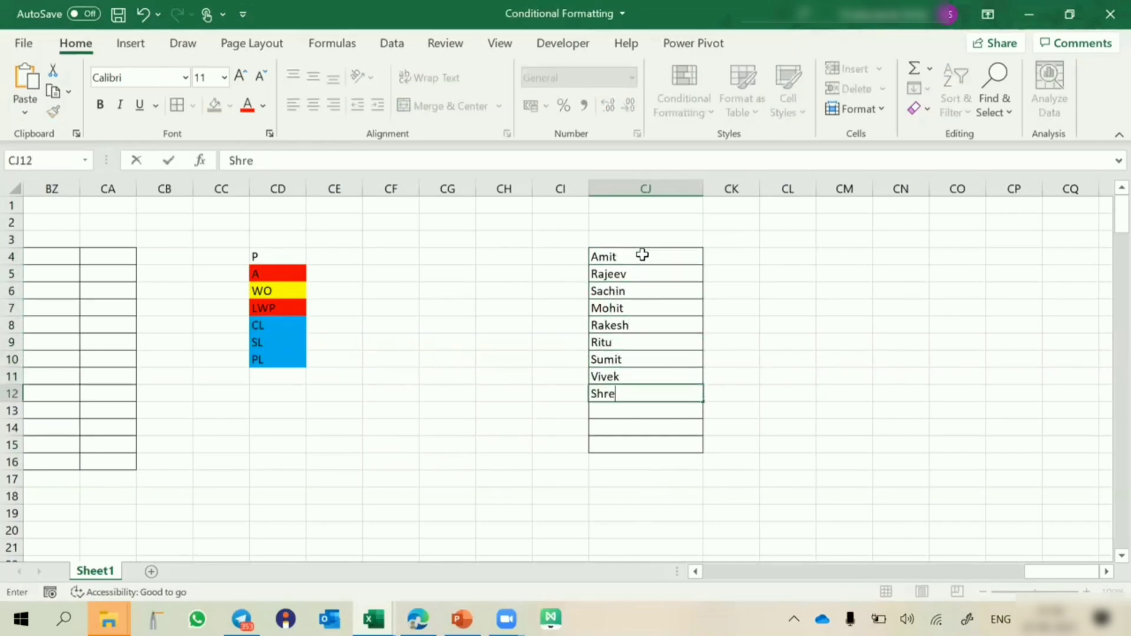
text(ya)
key(Return)
text(Pankaj)
key(Return)
text(Amar)
key(Return)
text(D)
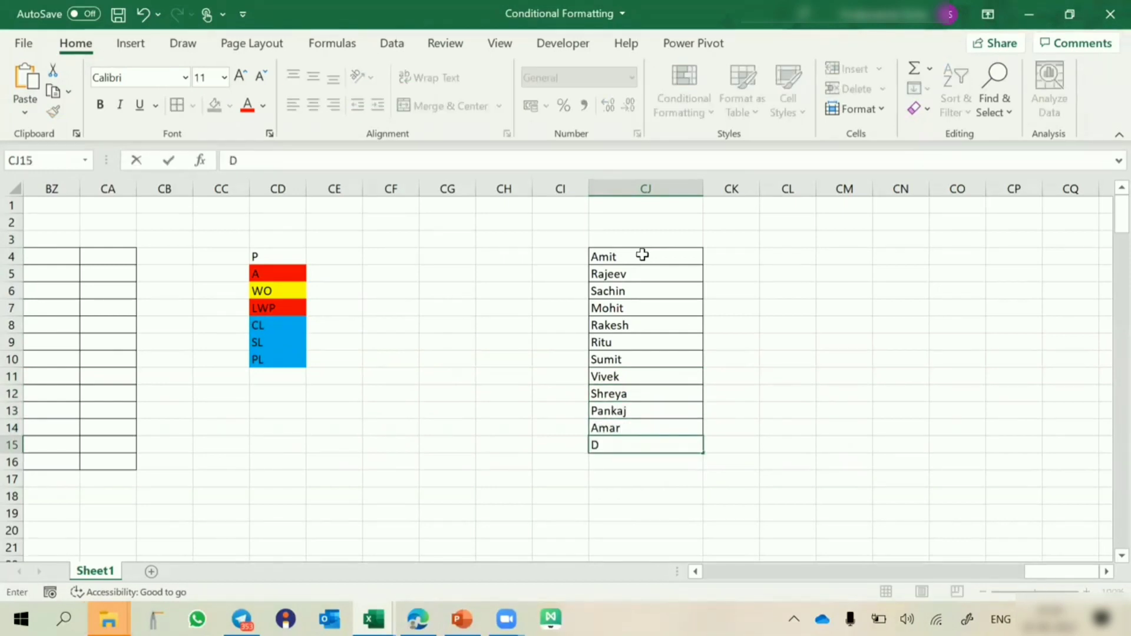
text(inesh)
key(Return)
Step: Add borders to CM4:CM15 and widen column CM for a second list
drag(641, 255, 632, 441)
key(ctrl+c)
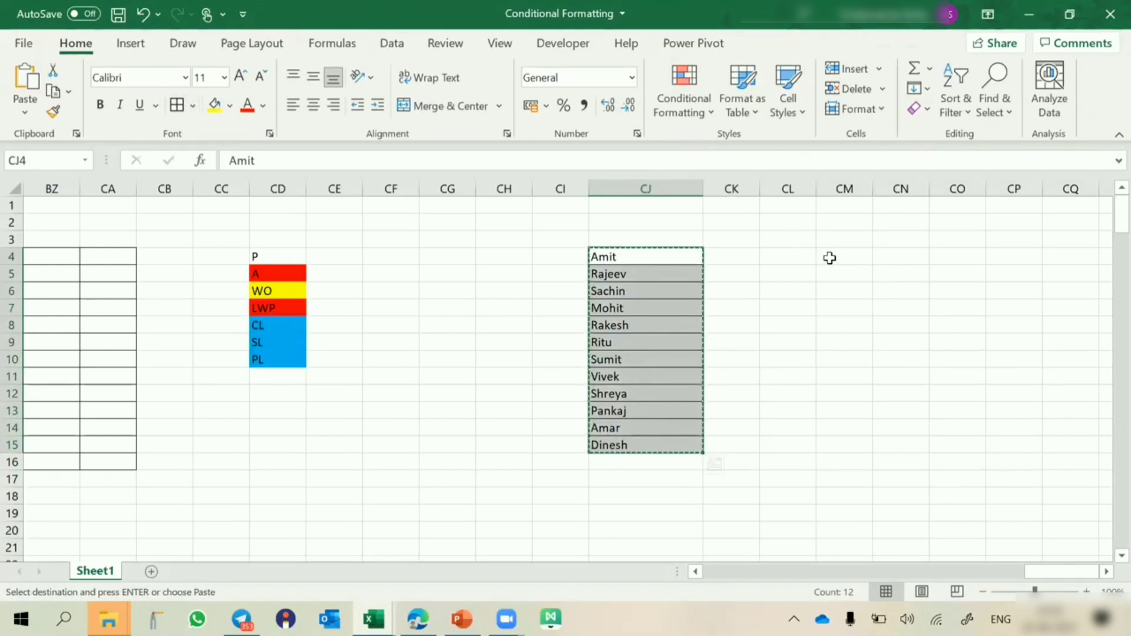
drag(831, 257, 848, 445)
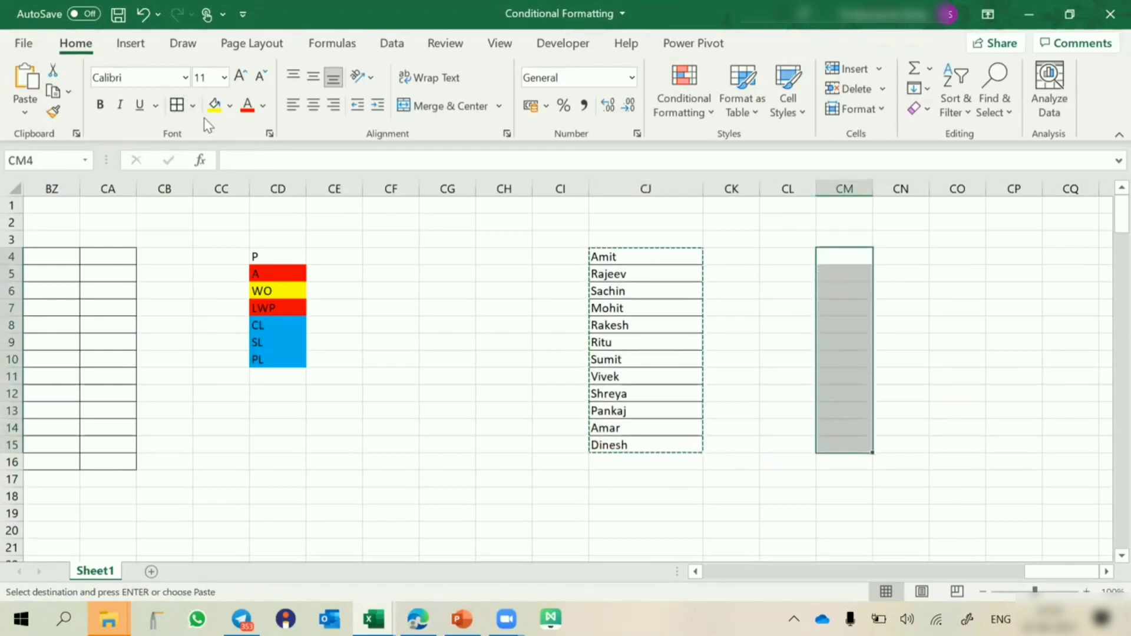
key(Escape)
click(641, 240)
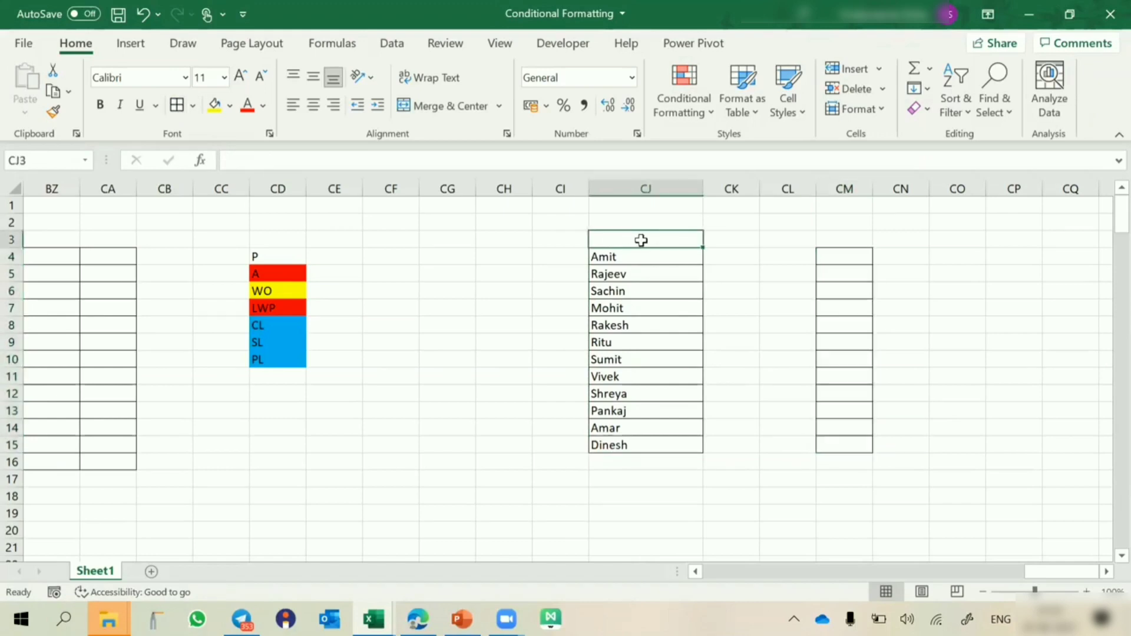
drag(874, 188, 917, 187)
Step: Enter the first name from CJ4 in cell CM4
click(849, 257)
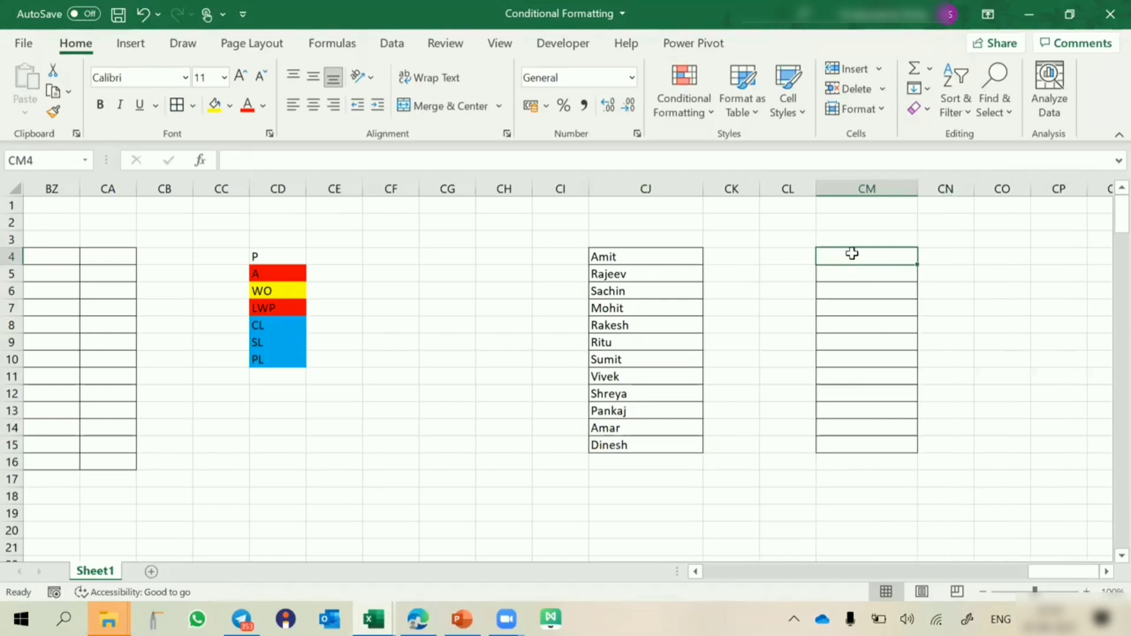
text(Am)
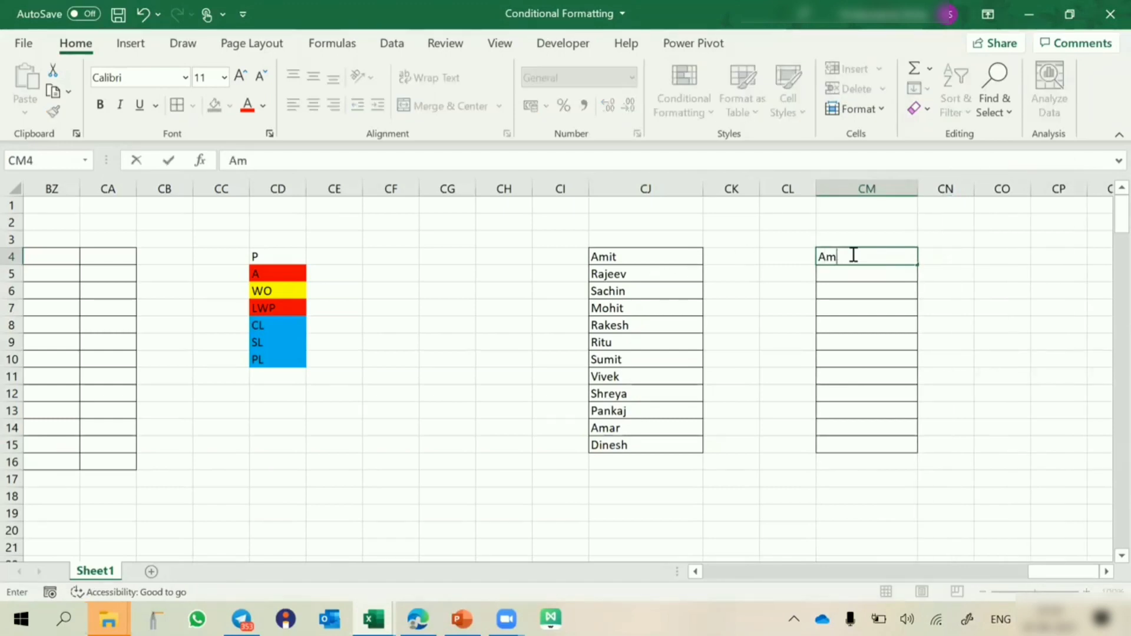
text(it)
key(ctrl+Return)
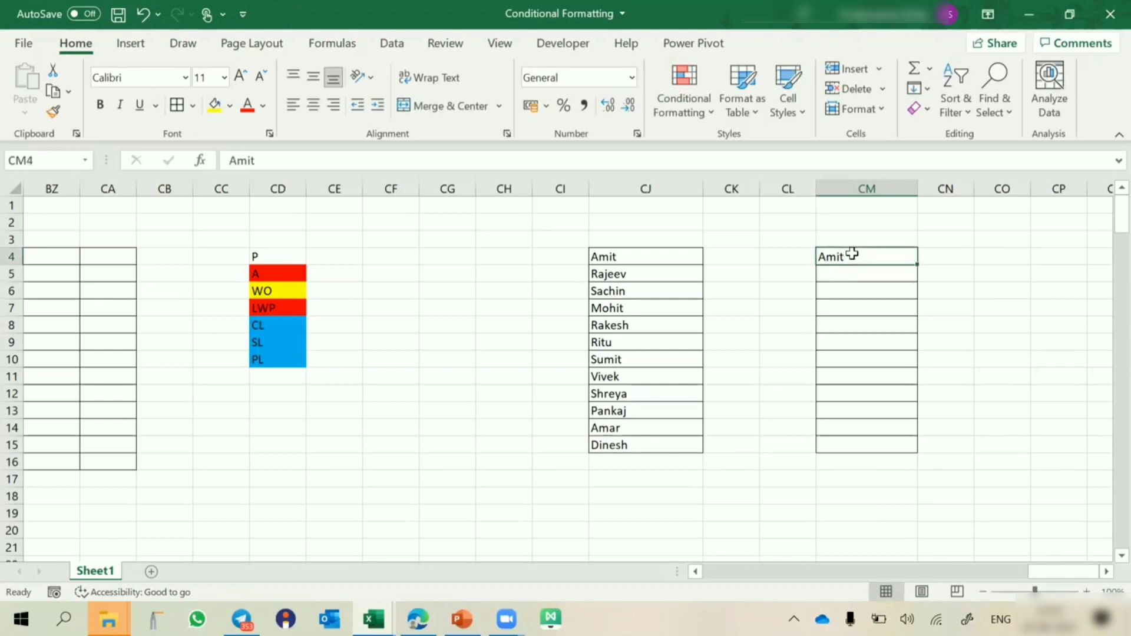
Step: Replace the entry in CM4 with the first name from CJ9 and locate its match in column CJ
text(Ritu)
key(ctrl+Return)
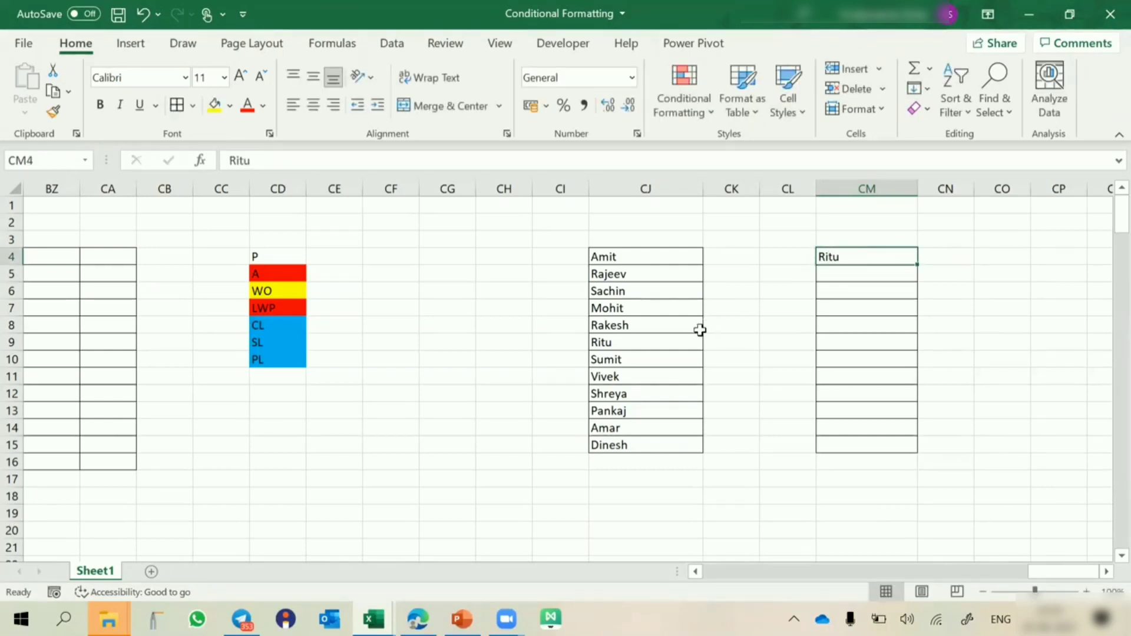
click(611, 340)
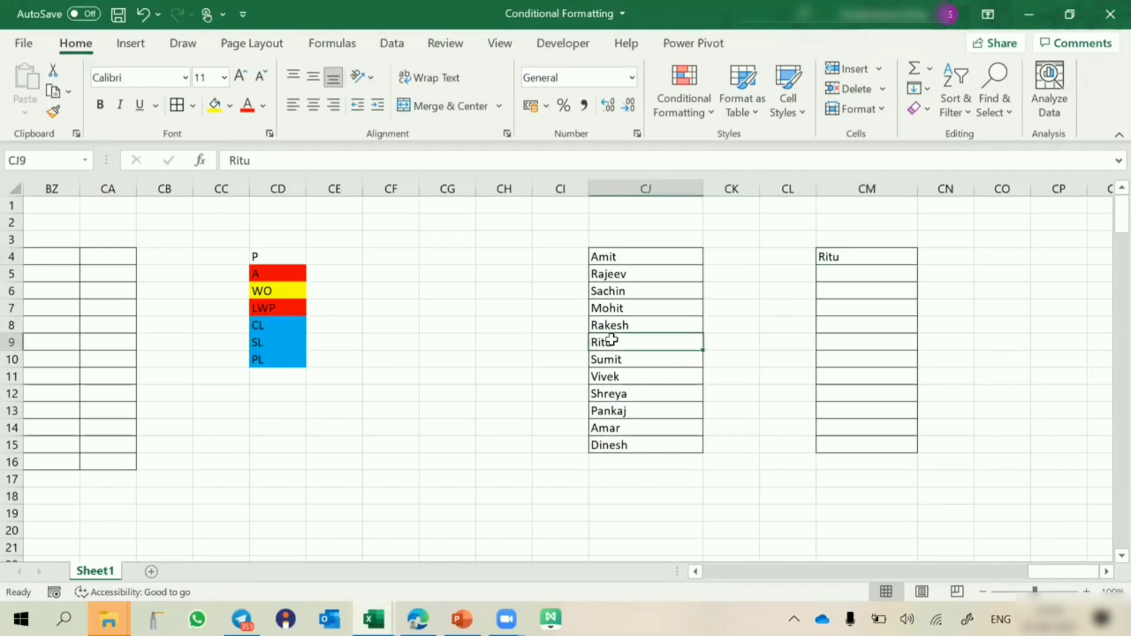
click(844, 272)
key(Down)
key(Down)
key(Down)
key(Down)
key(Down)
key(Down)
key(Down)
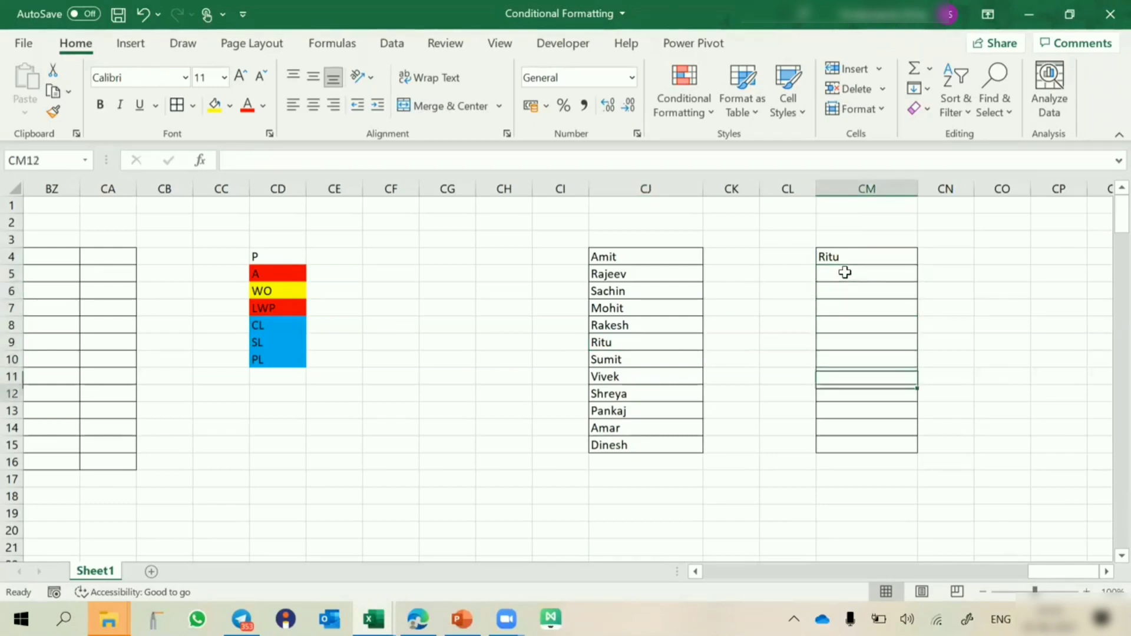
key(Up)
key(Up)
key(Up)
key(Up)
key(Up)
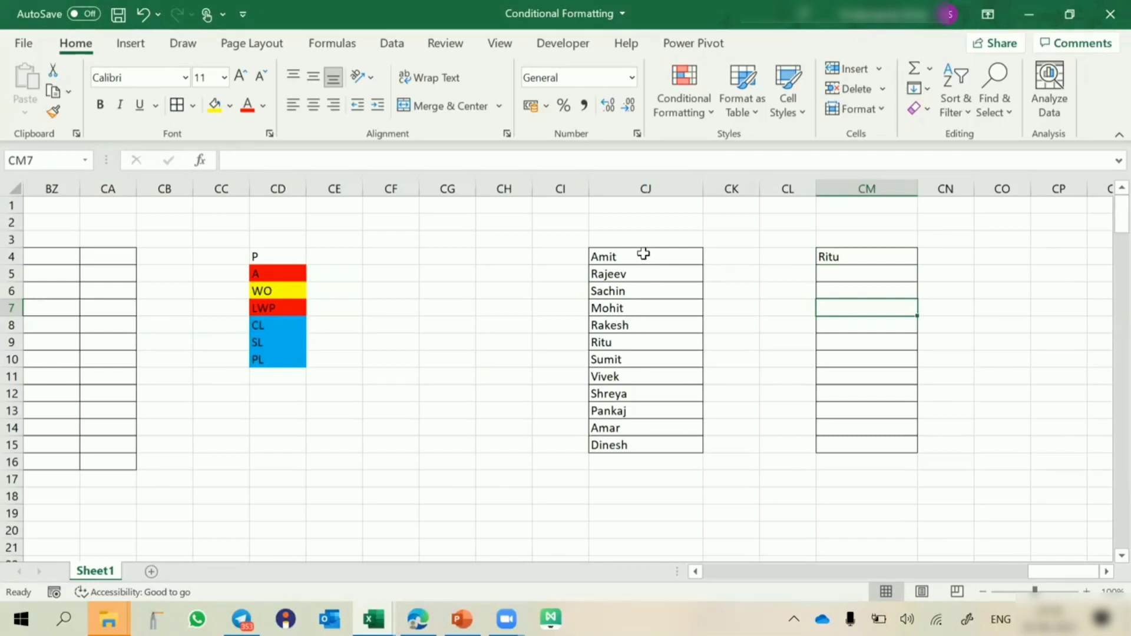
drag(644, 255, 643, 439)
click(853, 256)
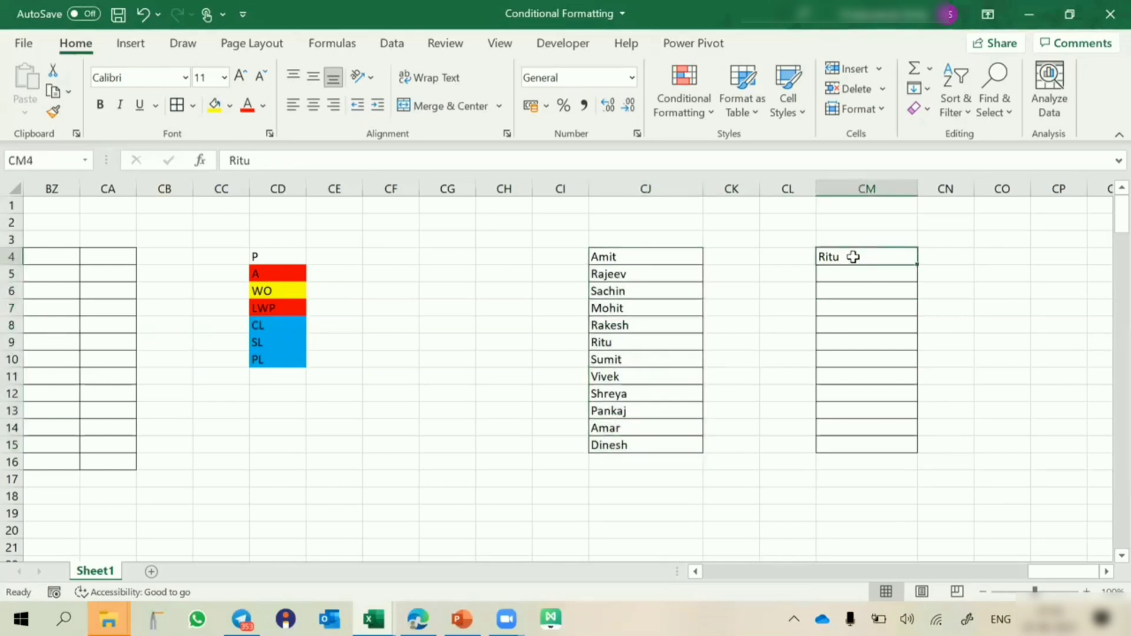
Step: Create a new conditional formatting rule for CJ4:CJ15 with the formula =countif($CM$4:$CM$15,$CJ4)>0
drag(644, 254, 656, 446)
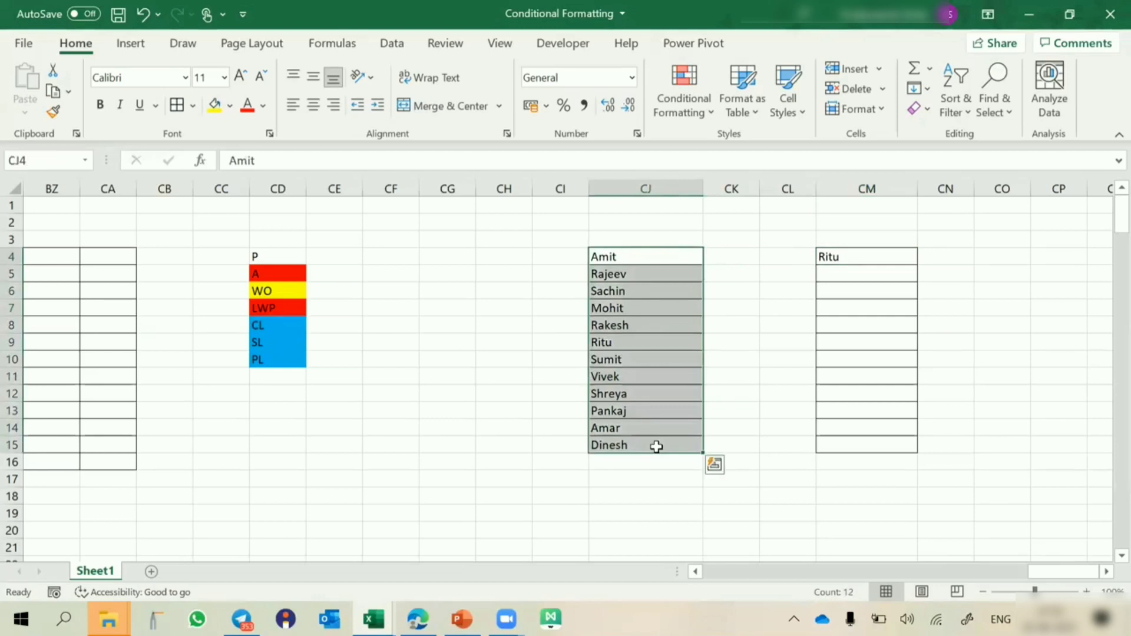
click(683, 88)
click(689, 407)
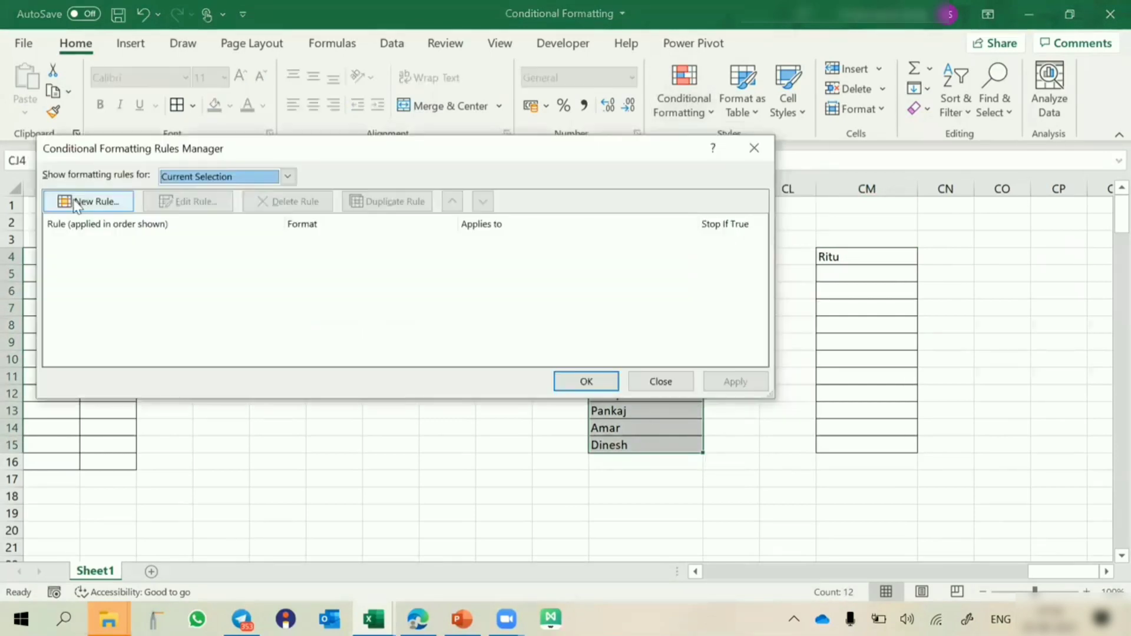
click(73, 202)
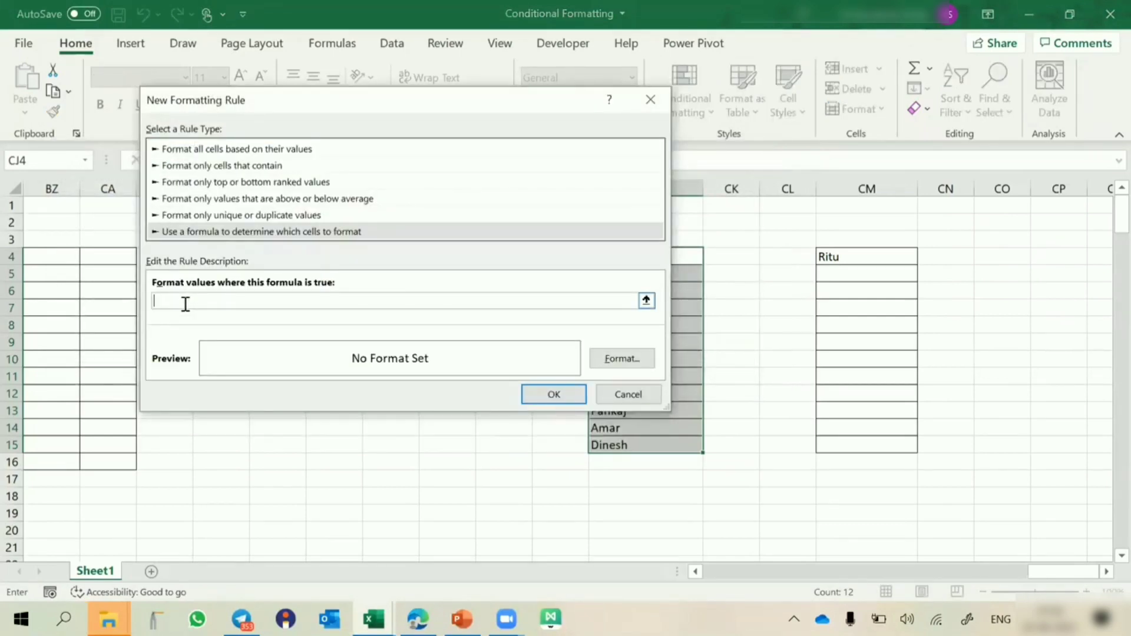
text(=countif()
drag(443, 108, 315, 112)
drag(848, 258, 847, 442)
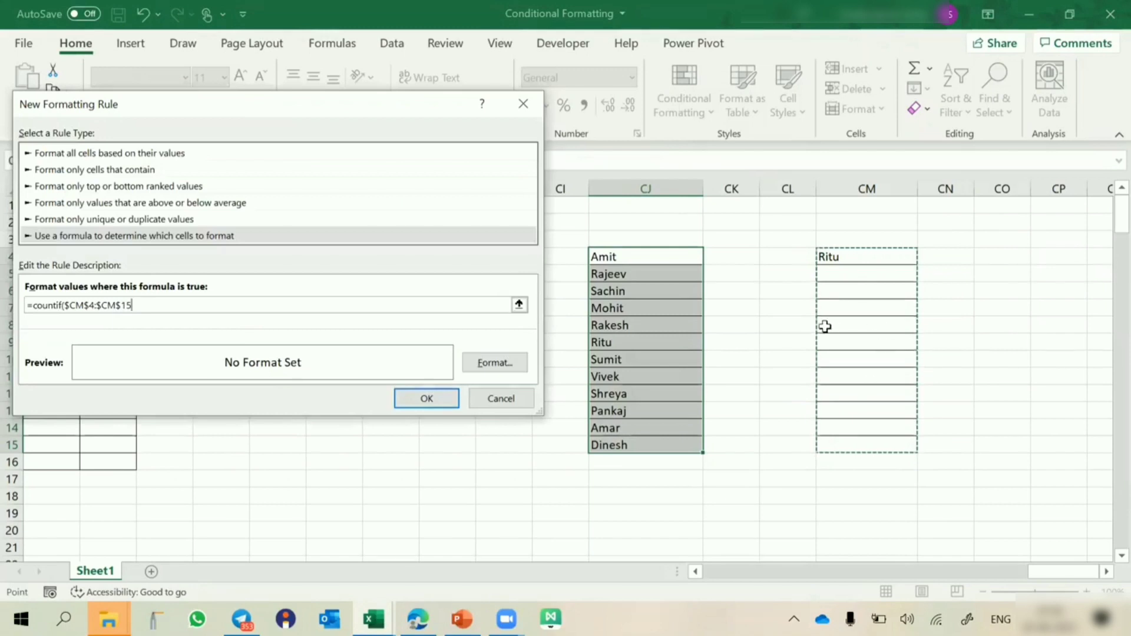
text(,)
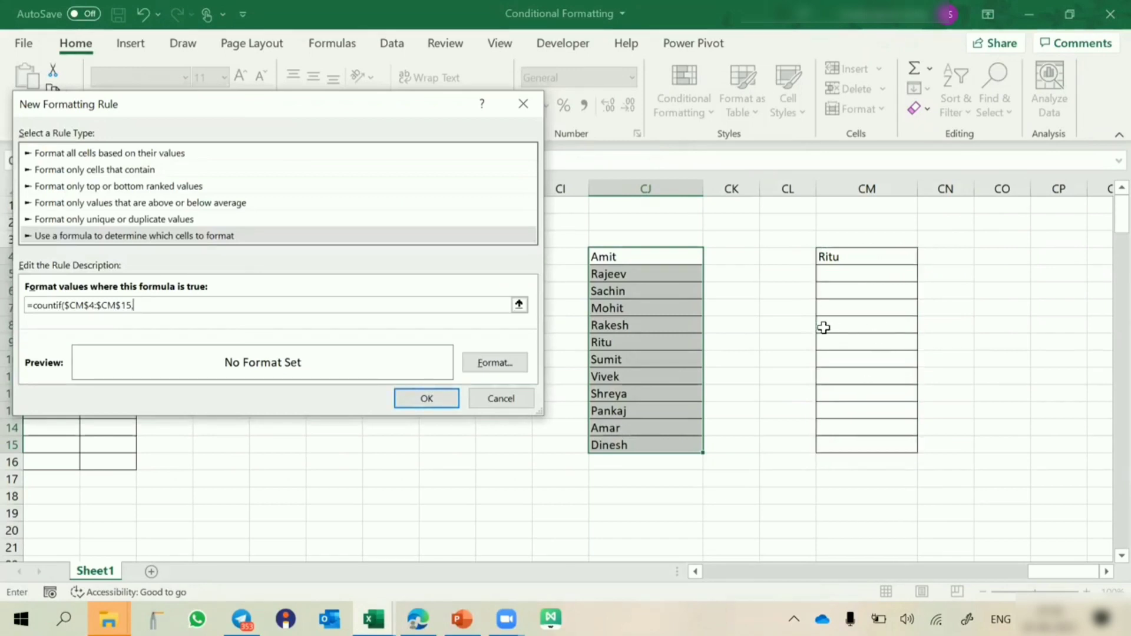
click(664, 257)
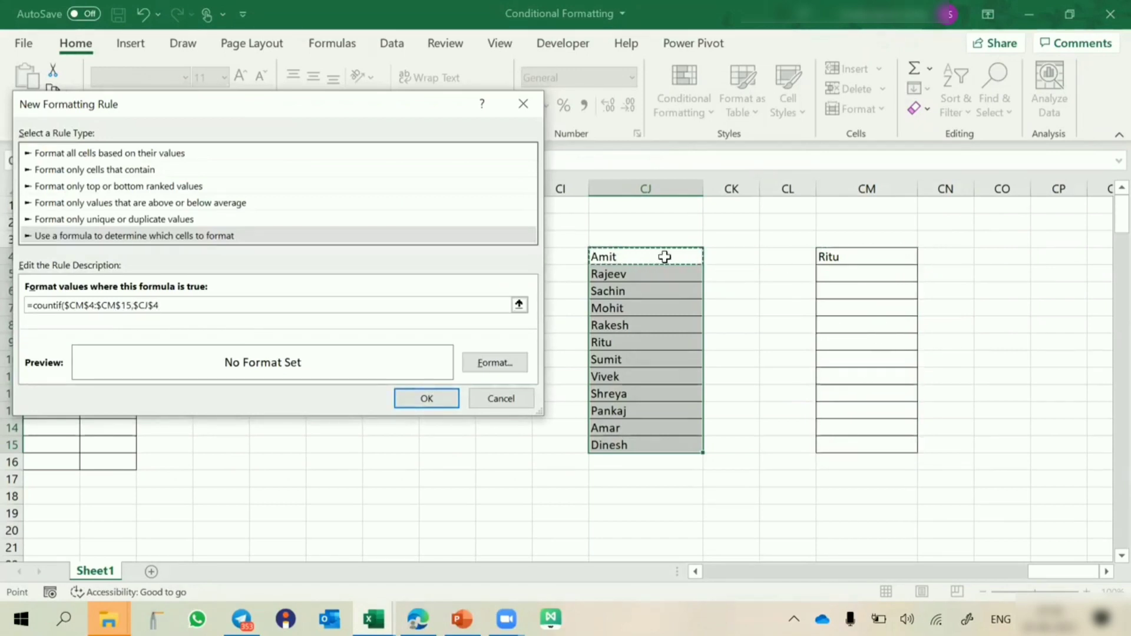
key(F4)
key(F4)
text())
Step: Give the COUNTIF rule a light green fill and apply it to the name list
click(494, 363)
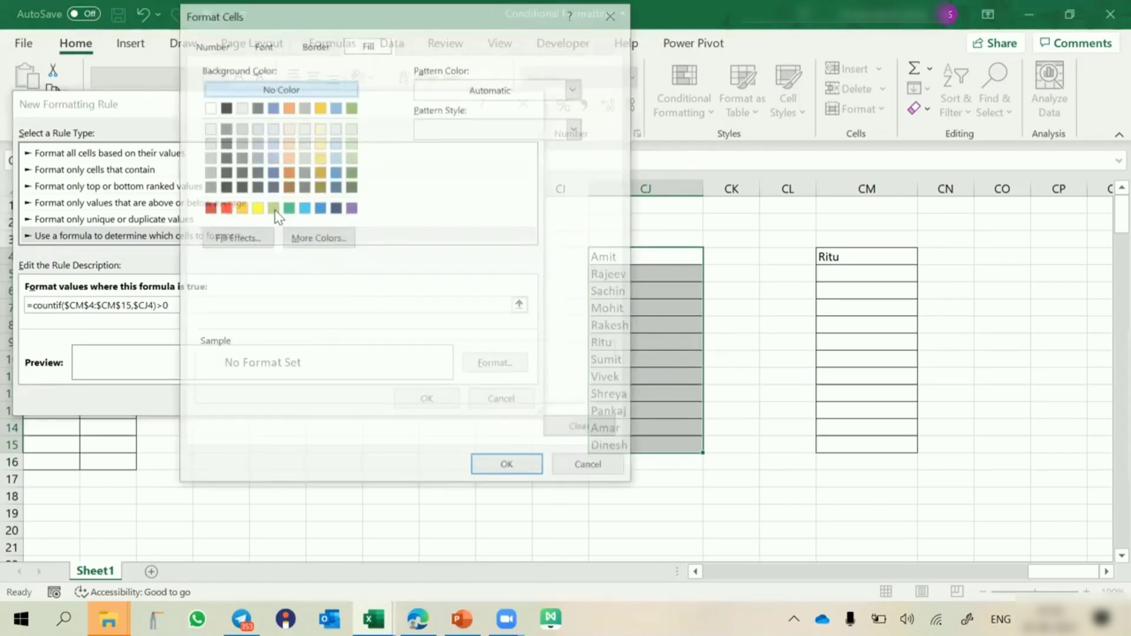
click(273, 208)
click(486, 467)
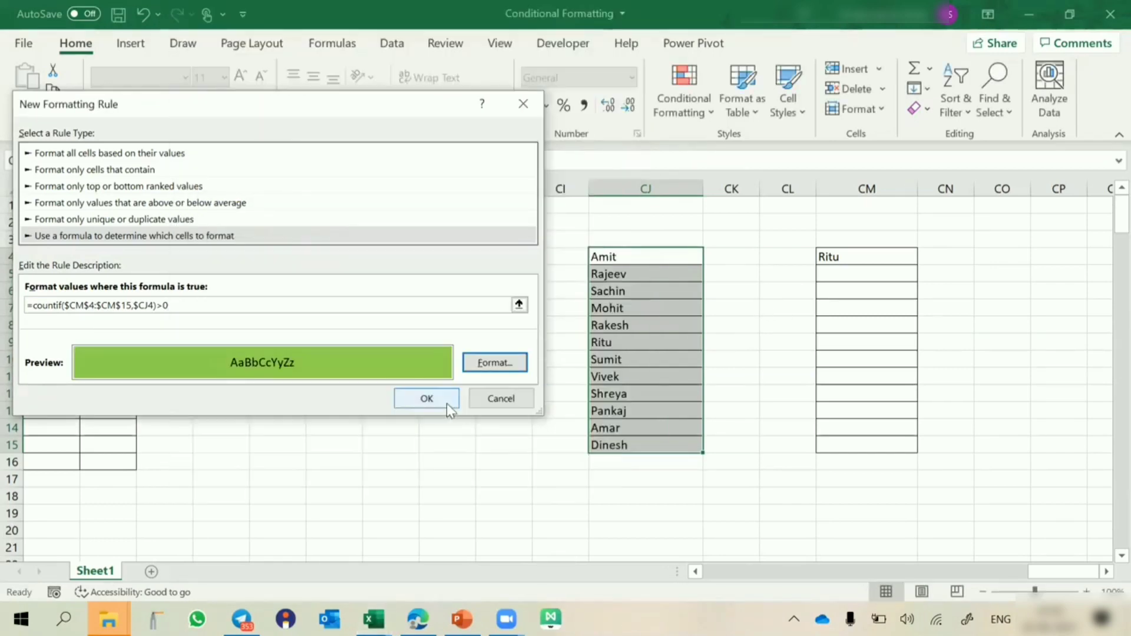
click(447, 403)
click(583, 383)
click(767, 451)
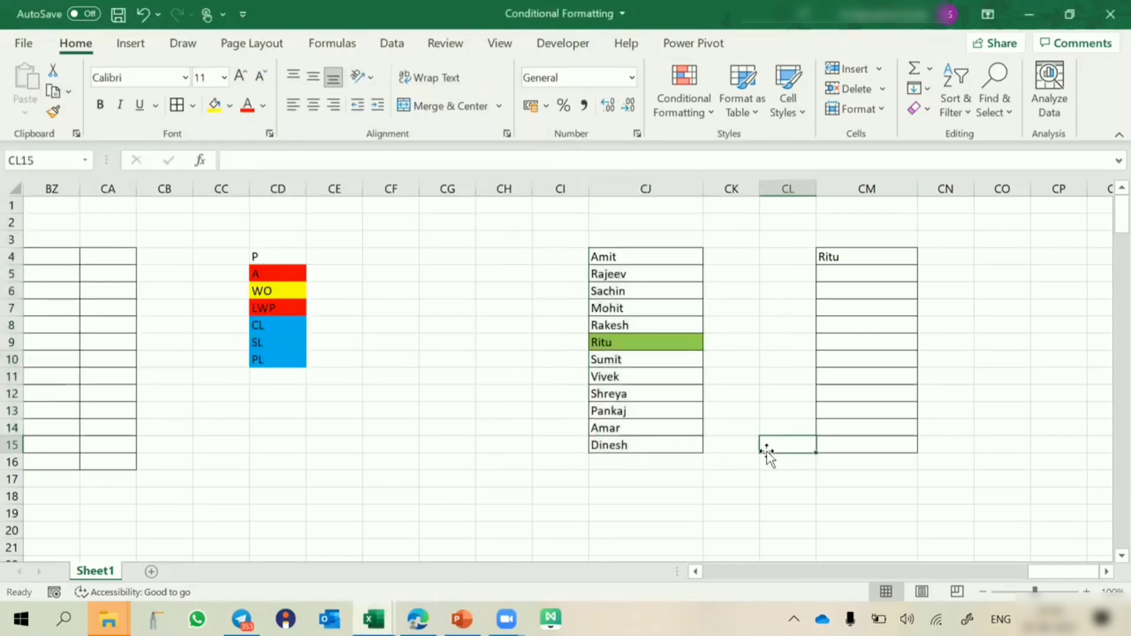
Step: Clear the name in CM4 and enter it again to test the COUNTIF rule
click(845, 257)
key(Delete)
text(Rit)
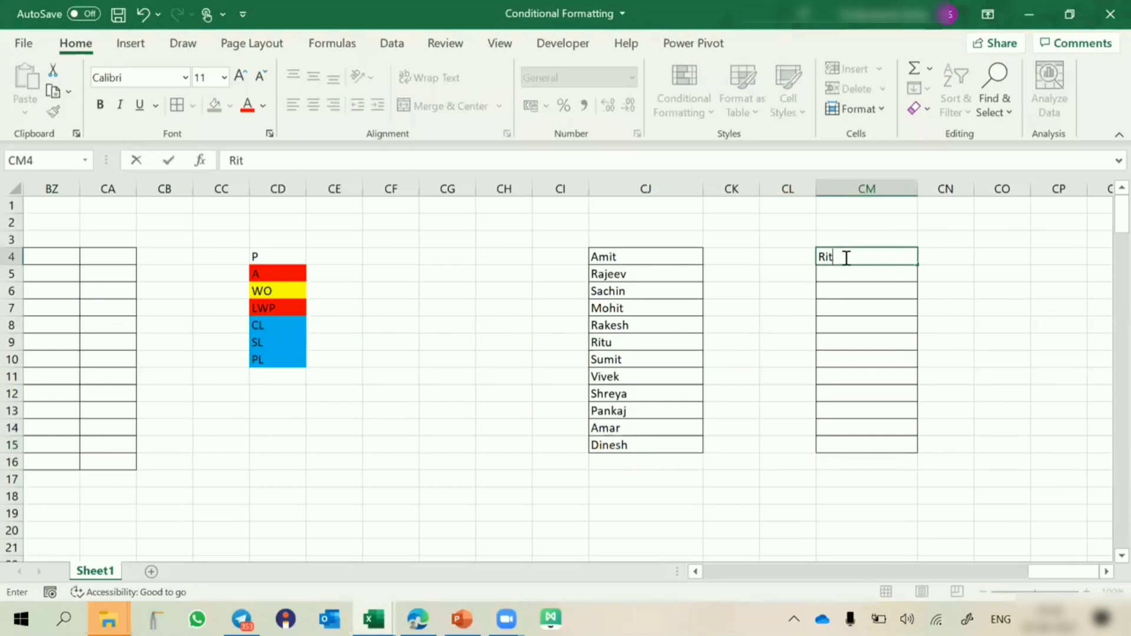
text(u)
key(Return)
Step: Enter the first names from CJ6, CJ14 and CJ11 in cells CM5:CM7 to test the rule further
text(Sach)
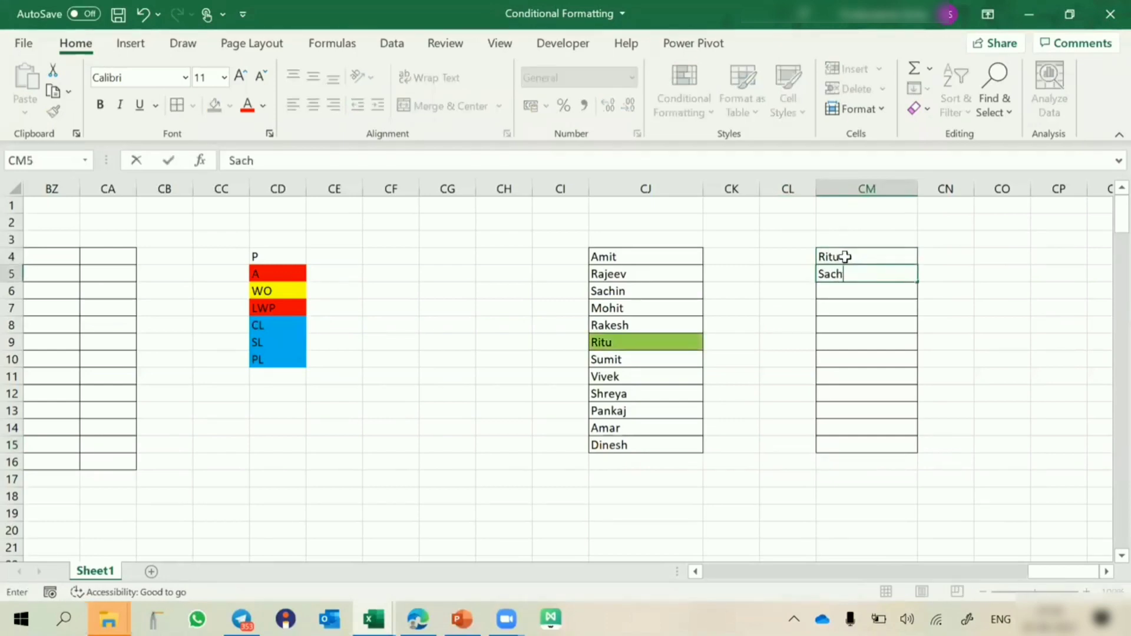
text(in)
key(Return)
text(Amar)
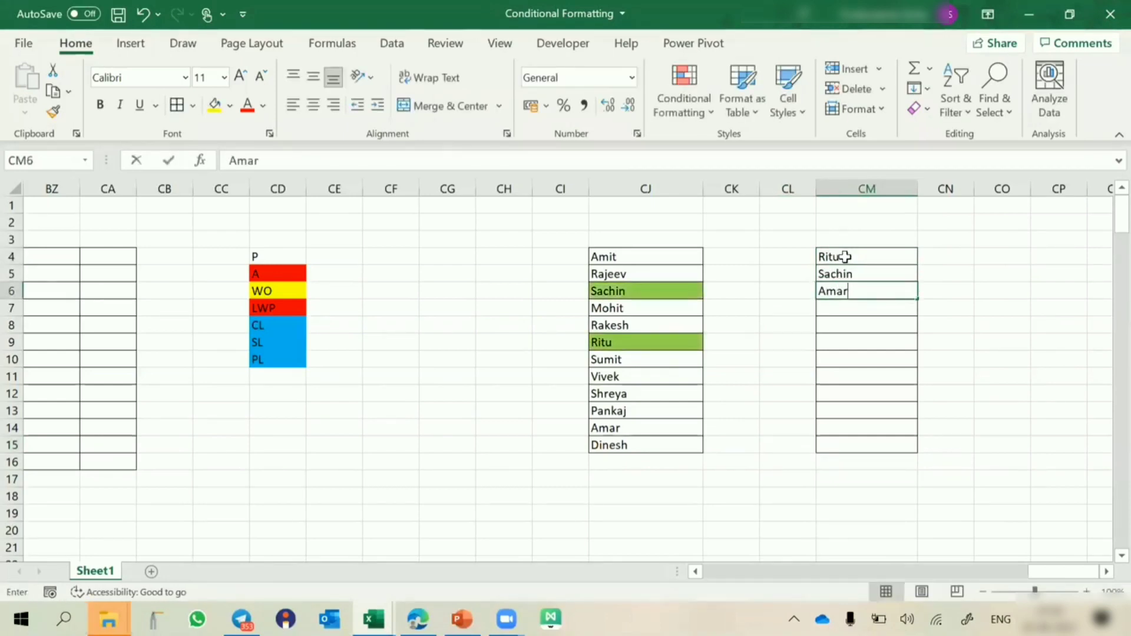
key(Return)
text(Vive)
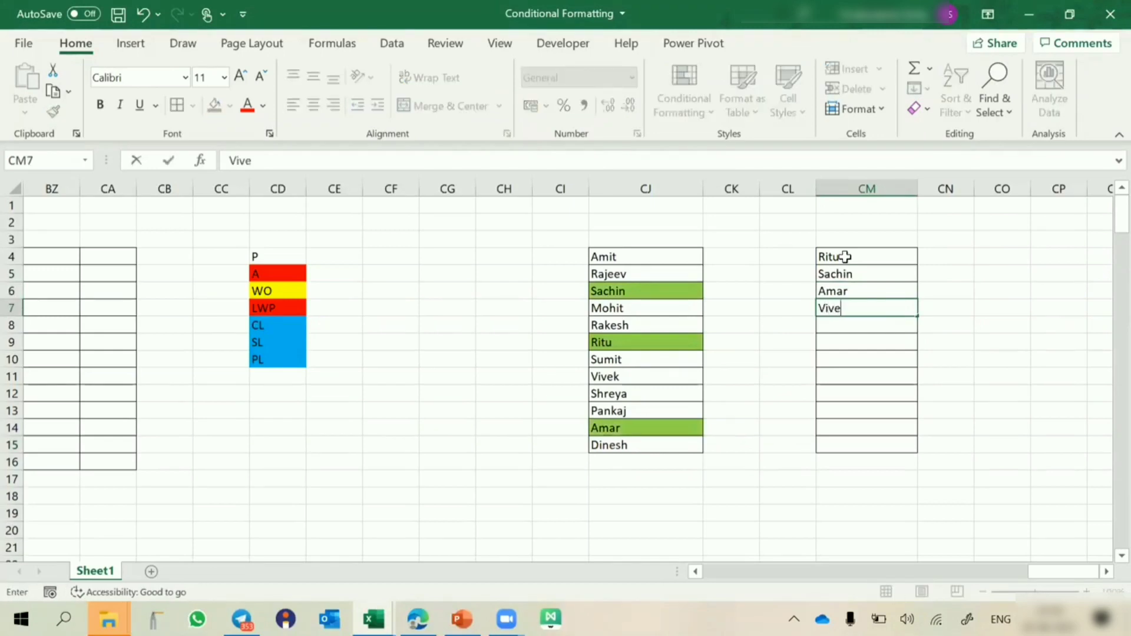
text(k)
key(Return)
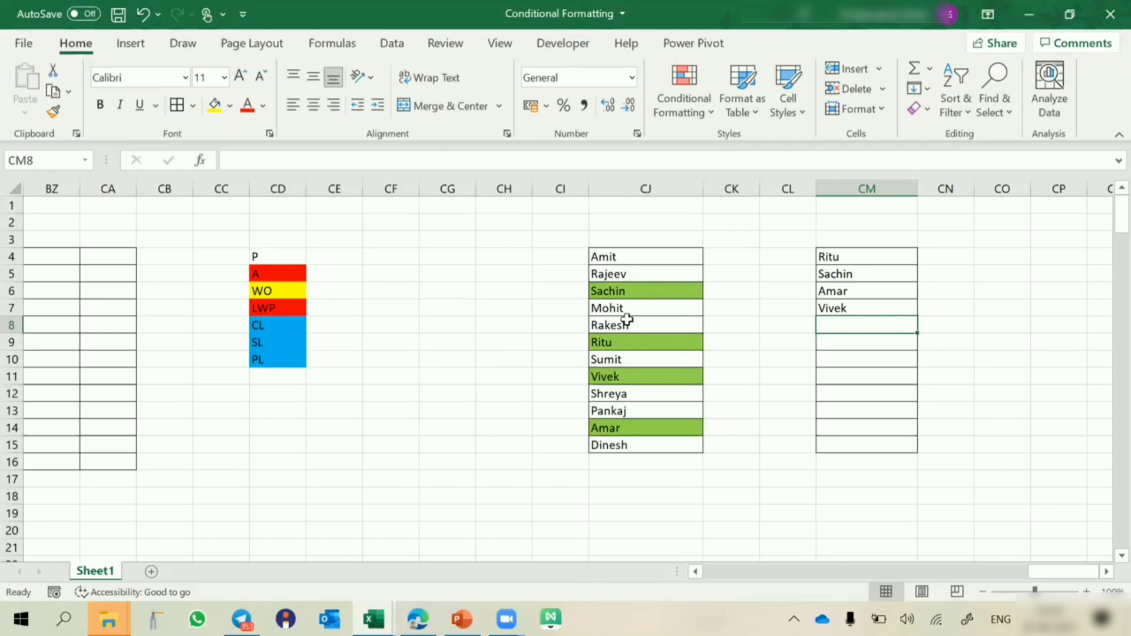
click(617, 259)
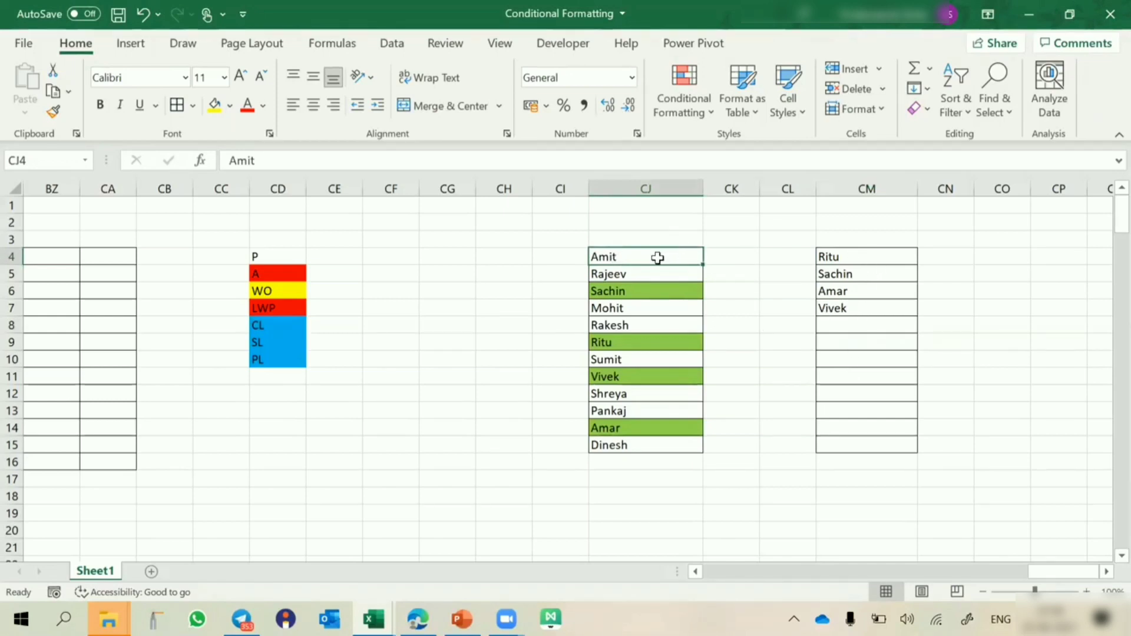
Step: Edit the conditional formatting rule for CJ4:CJ15 and re-enter its formula as =countif($CM$4:$CM$15,$CJ4)>0
drag(830, 256, 839, 440)
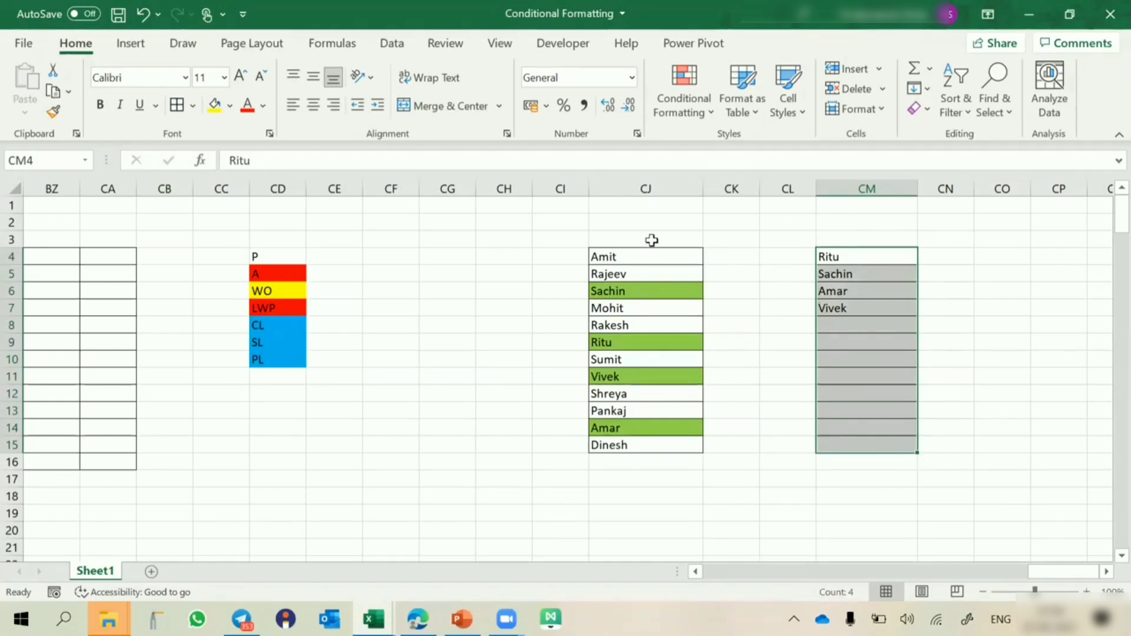
drag(637, 250, 641, 446)
click(686, 100)
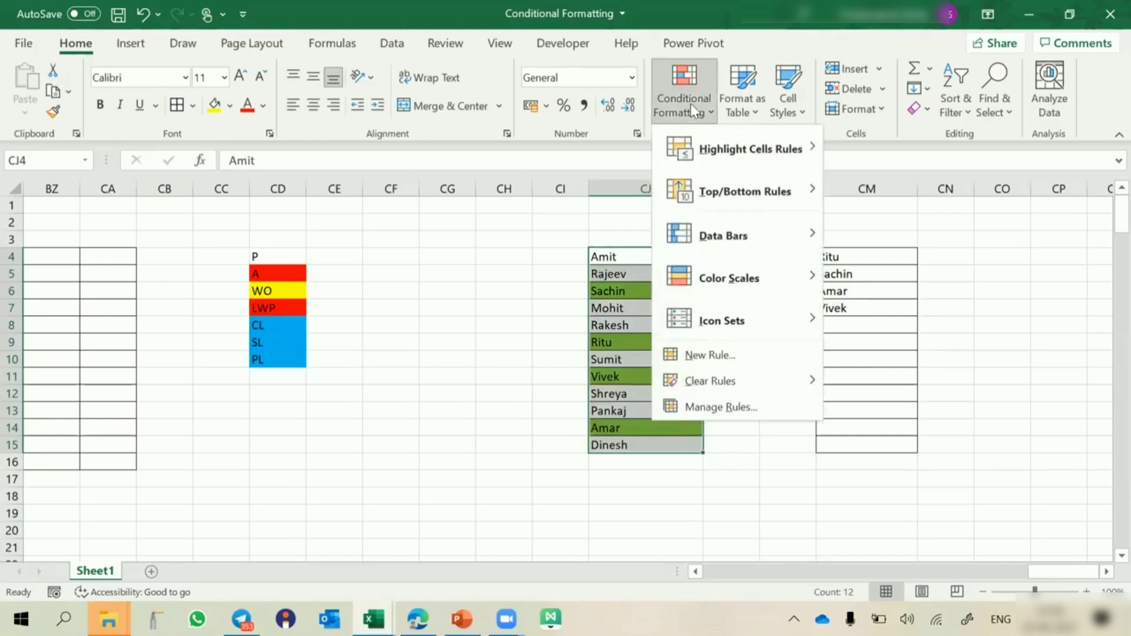
click(705, 405)
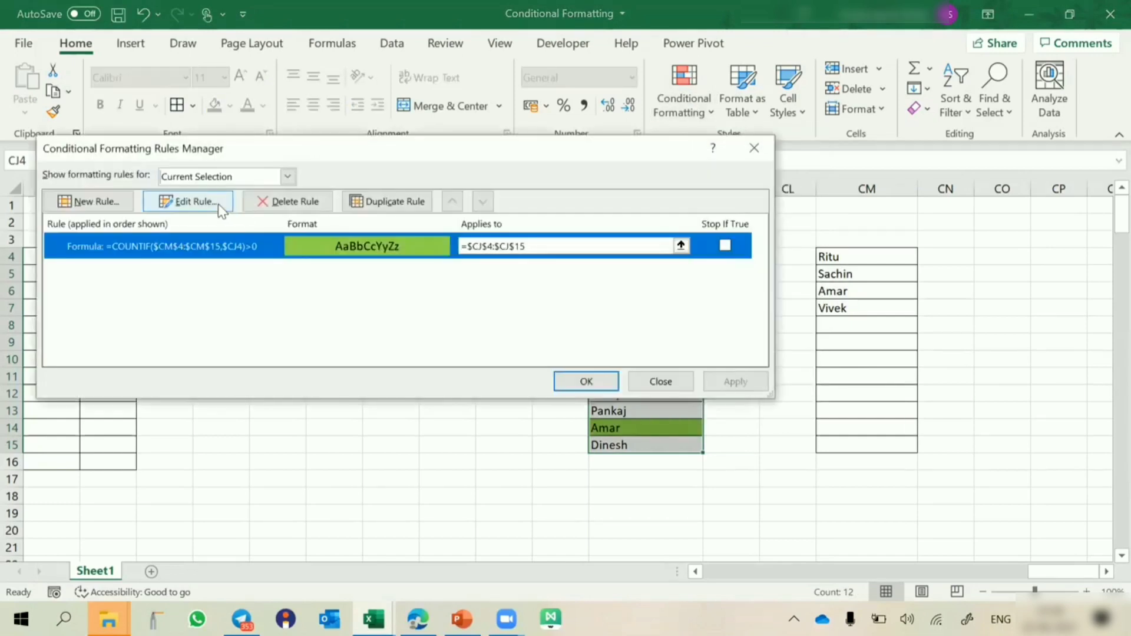
click(221, 206)
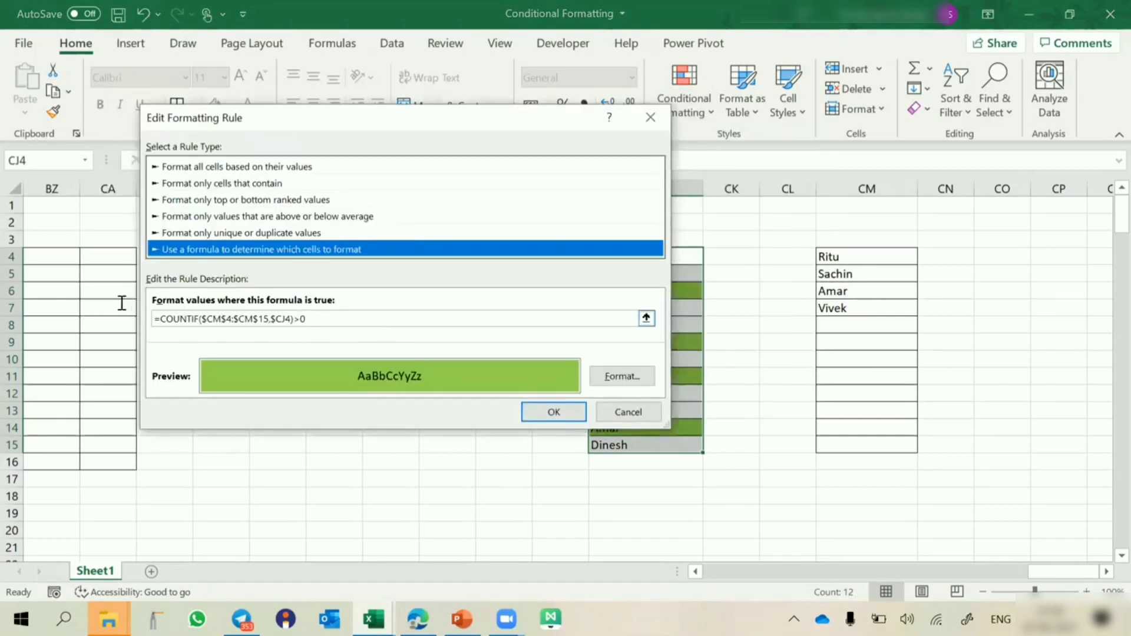
text(=count)
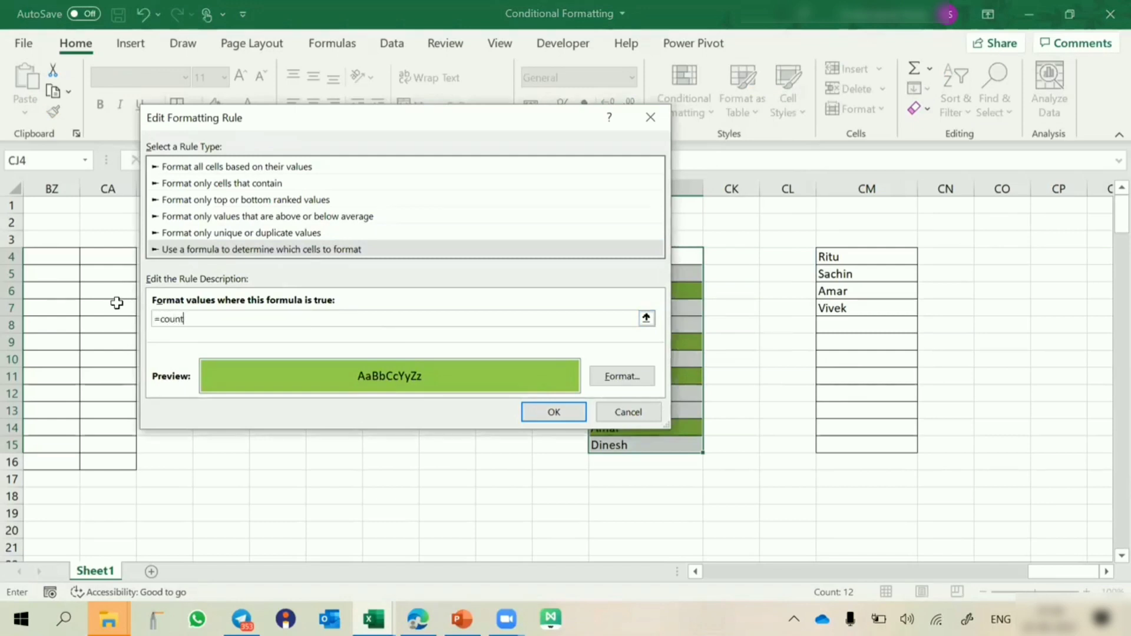
text(if()
drag(848, 256, 854, 445)
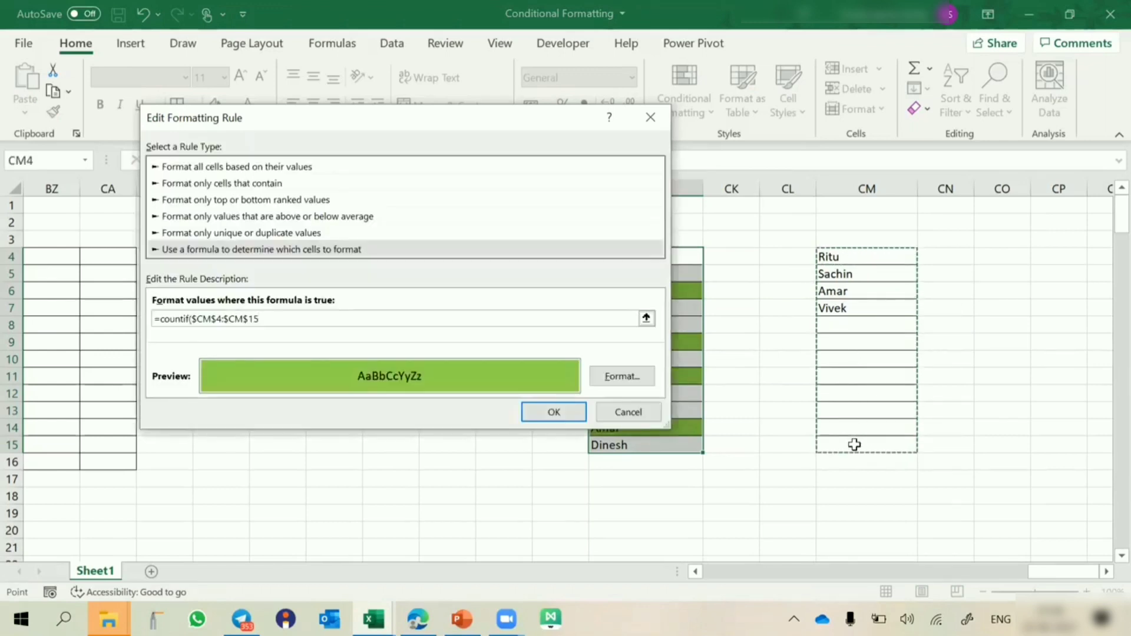
text(,)
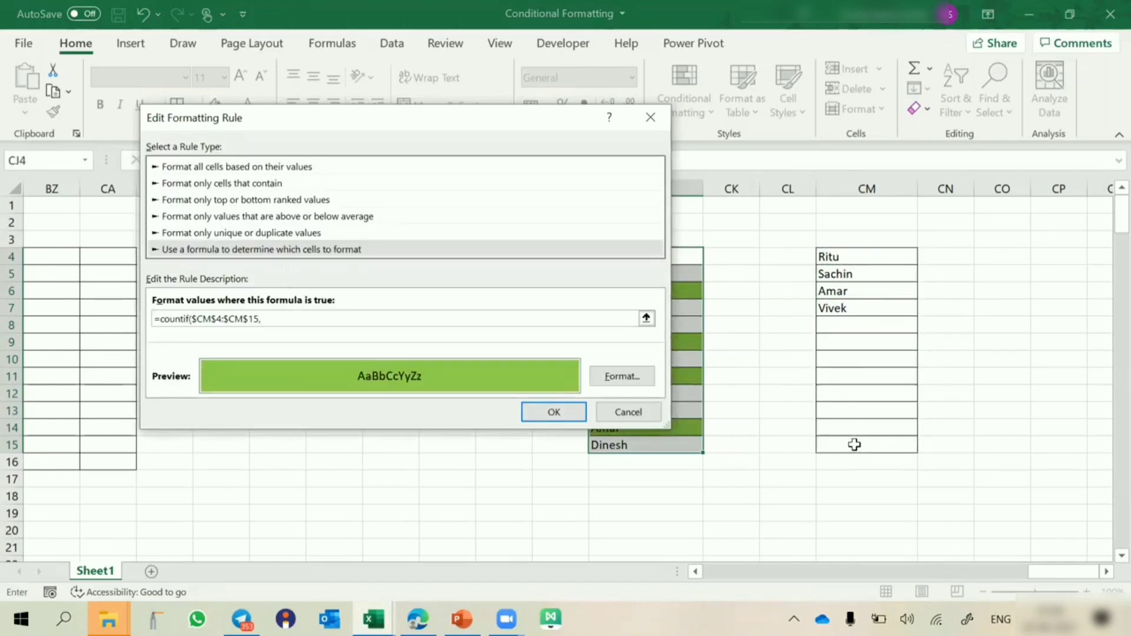
click(691, 254)
key(F4)
key(F4)
key(F4)
text()>0)
Step: Set up a two-color gradient fill for the rule, with light blue as Color 1 and dark navy as Color 2
click(616, 376)
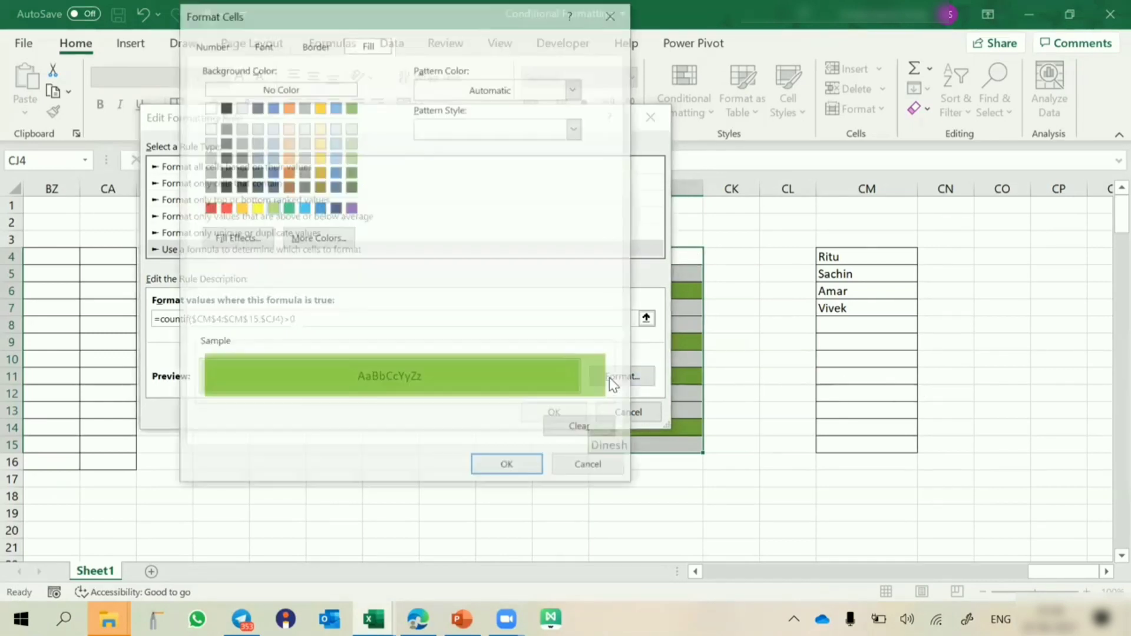
click(232, 242)
click(465, 159)
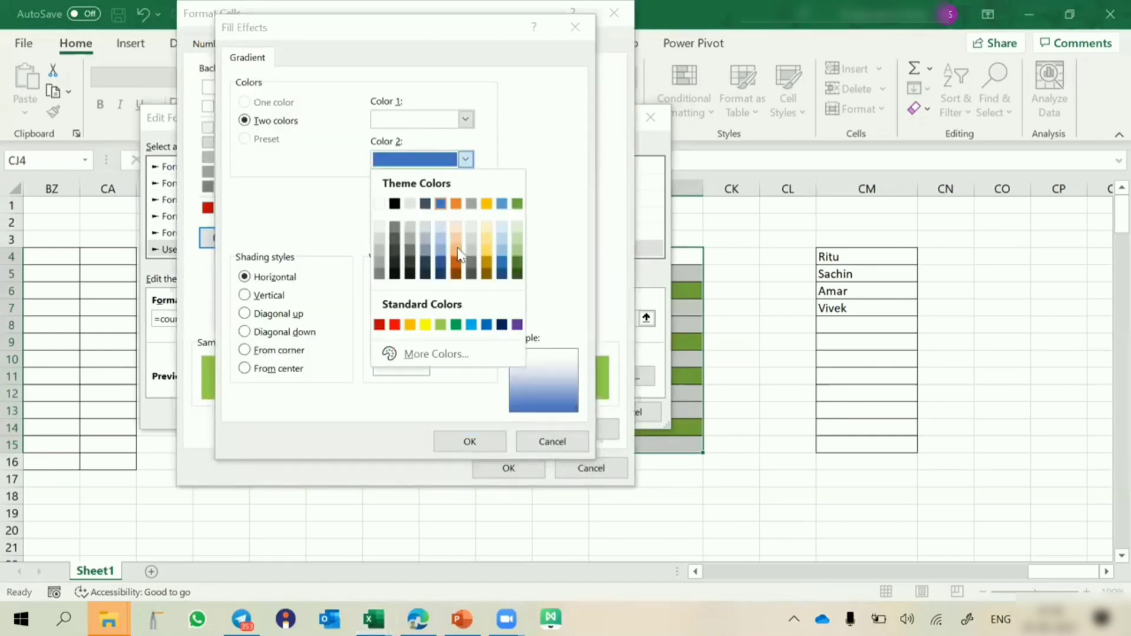
click(501, 276)
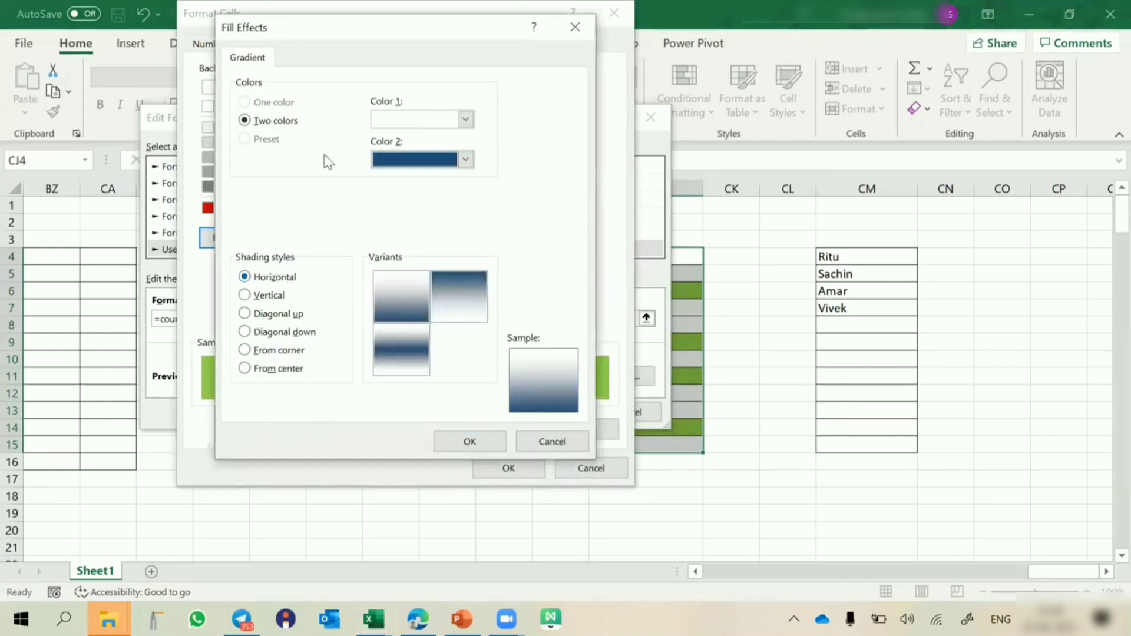
click(465, 119)
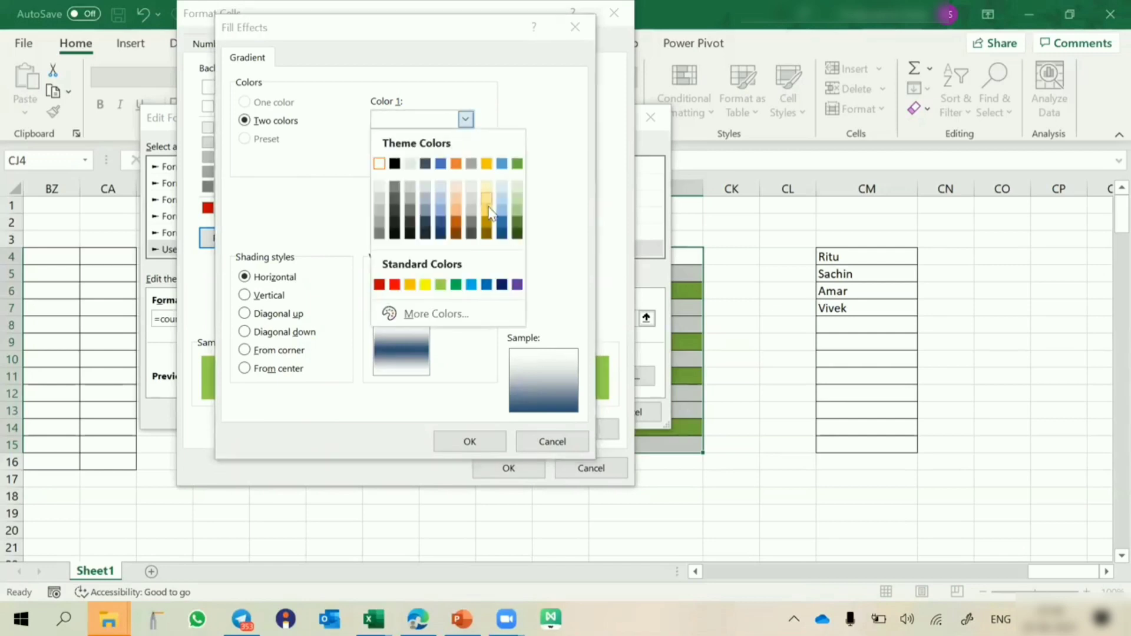
click(473, 284)
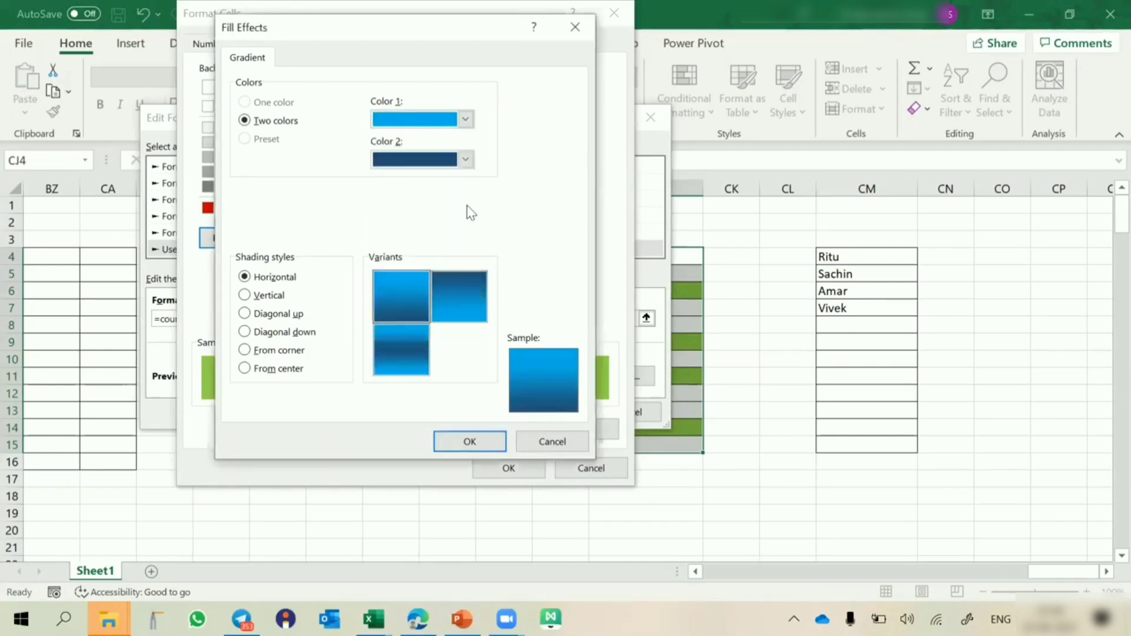
click(465, 159)
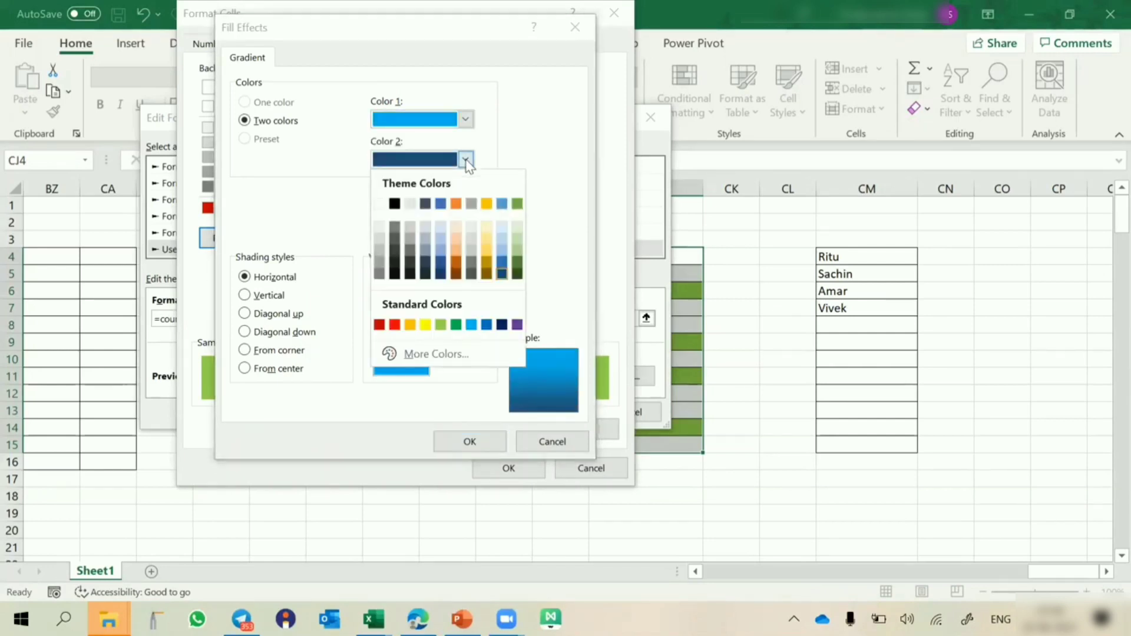
click(502, 325)
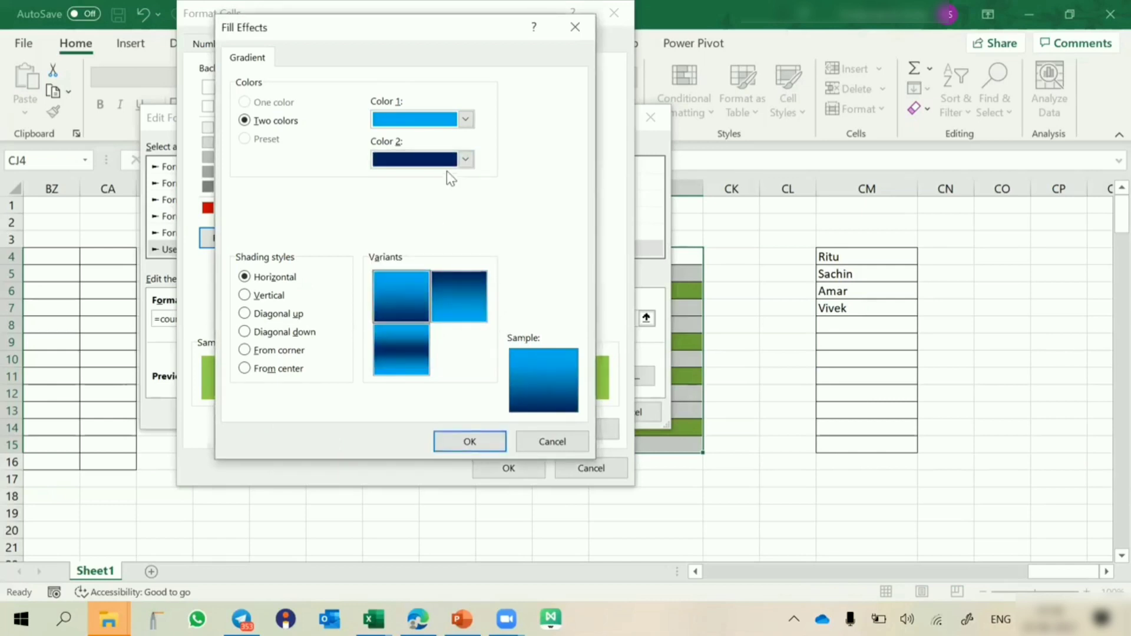
Step: Change the gradient to medium blue and dark blue, using the first horizontal variant, and accept the fill effect
click(466, 119)
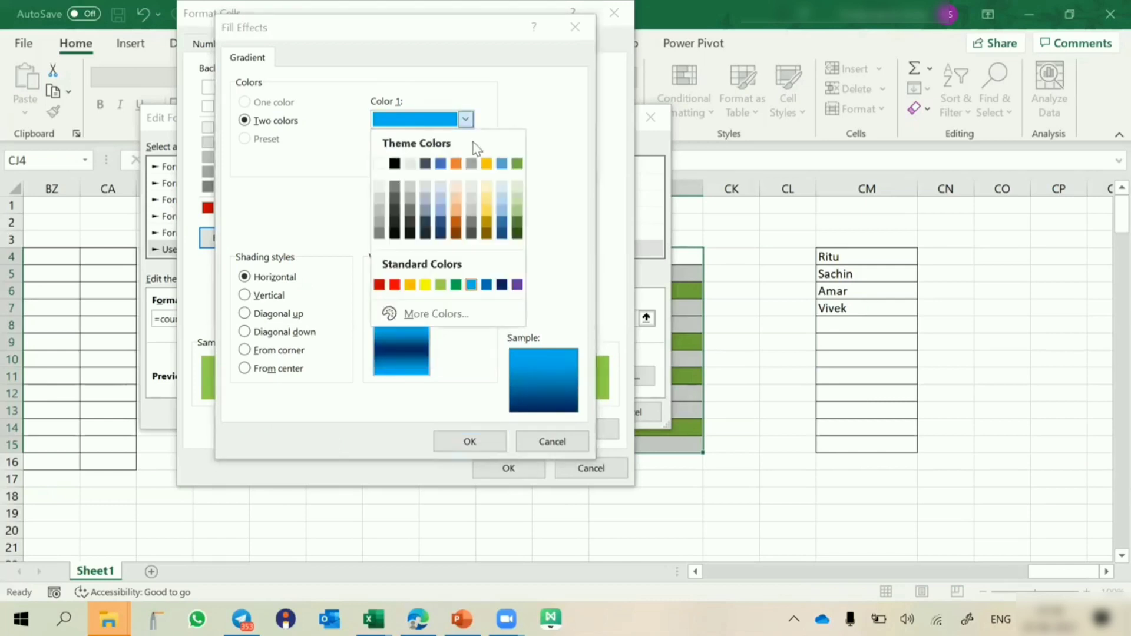
click(502, 227)
click(411, 298)
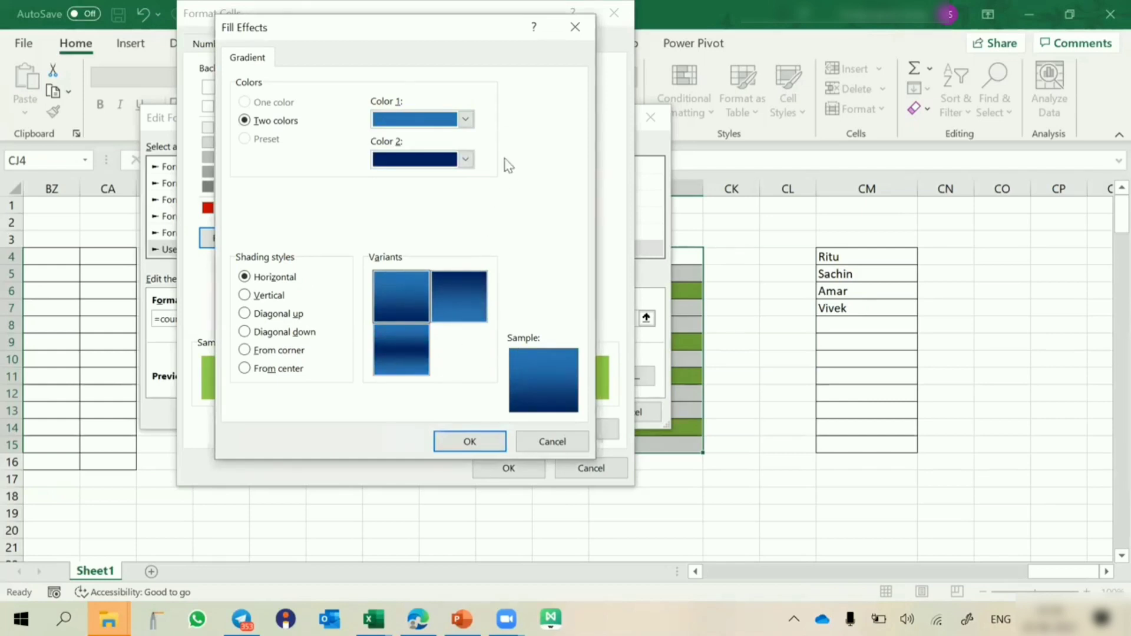
click(465, 160)
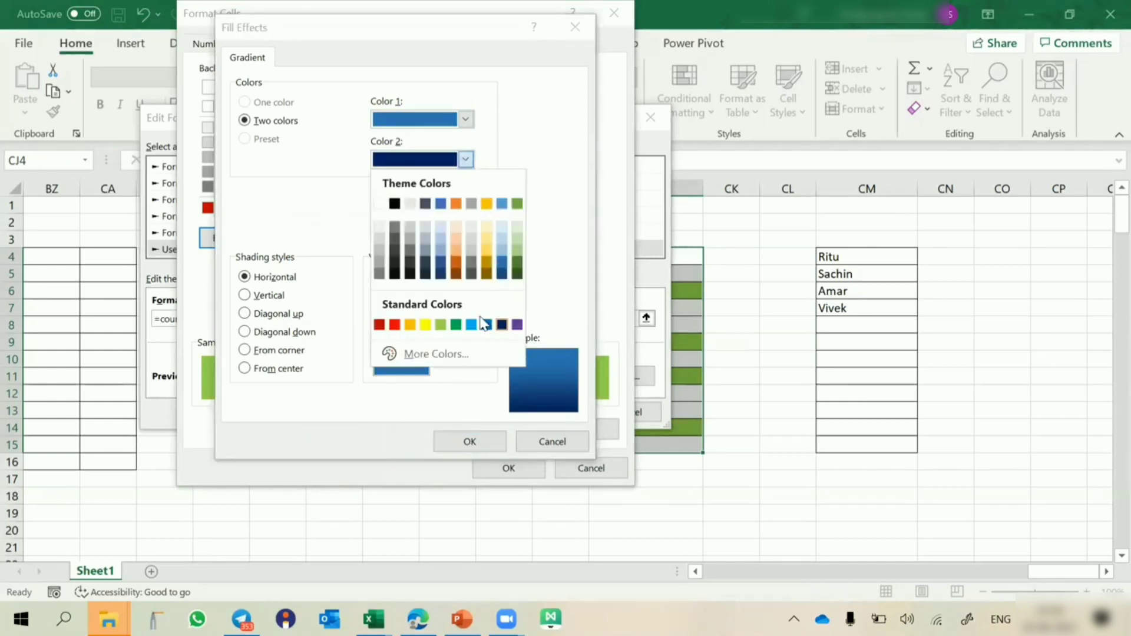
click(442, 273)
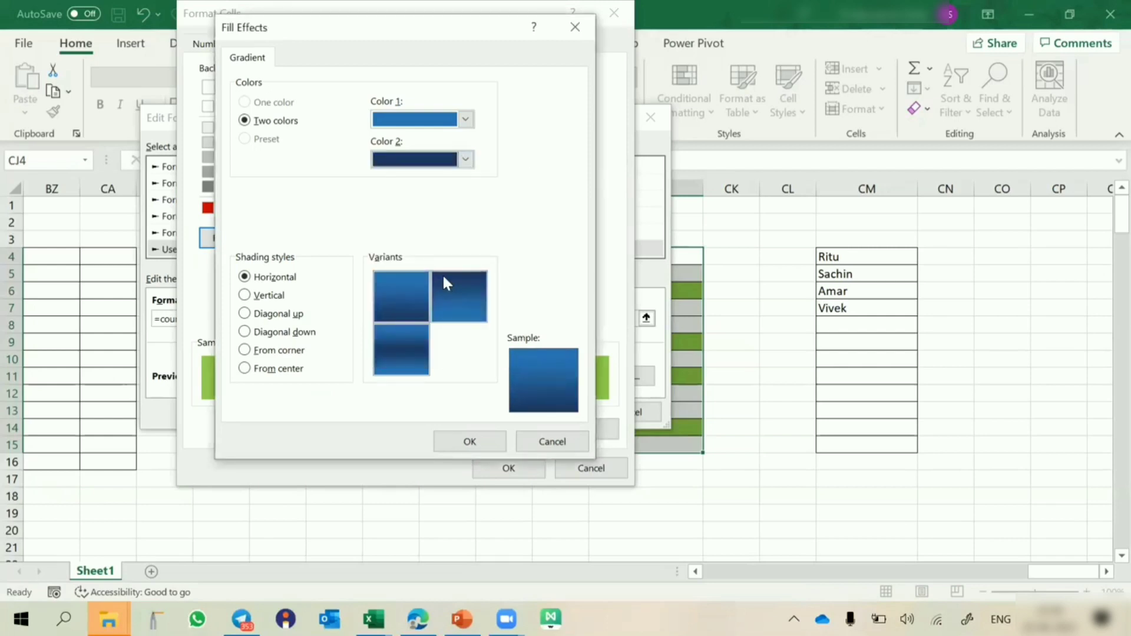
click(405, 296)
click(460, 439)
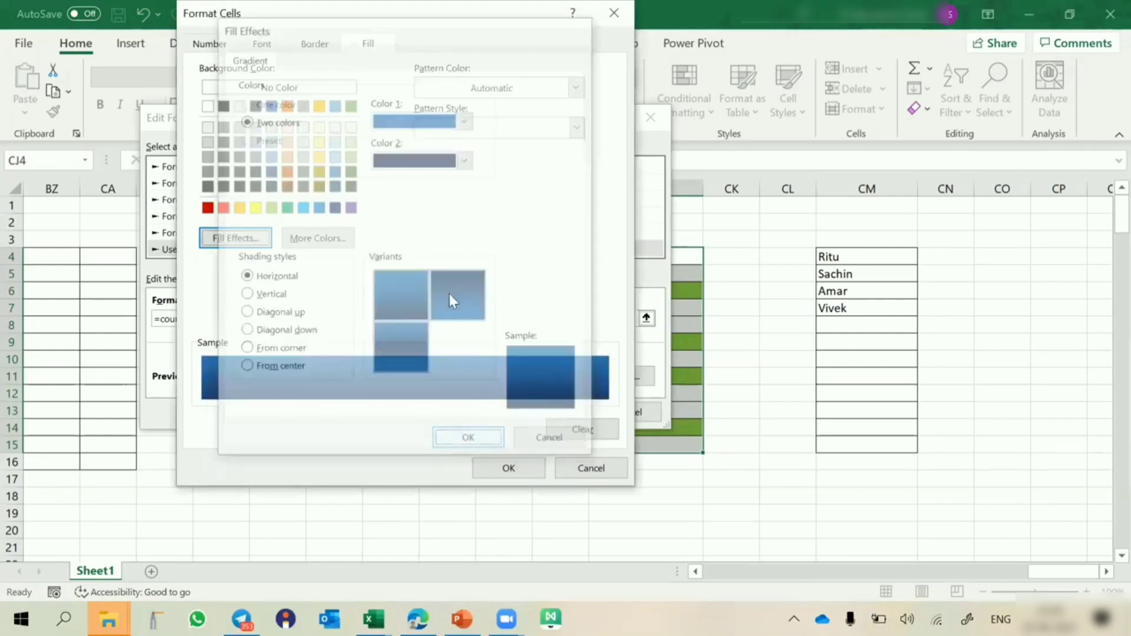
Step: Set the rule's font color to white and apply the edited rule to the name list
click(262, 45)
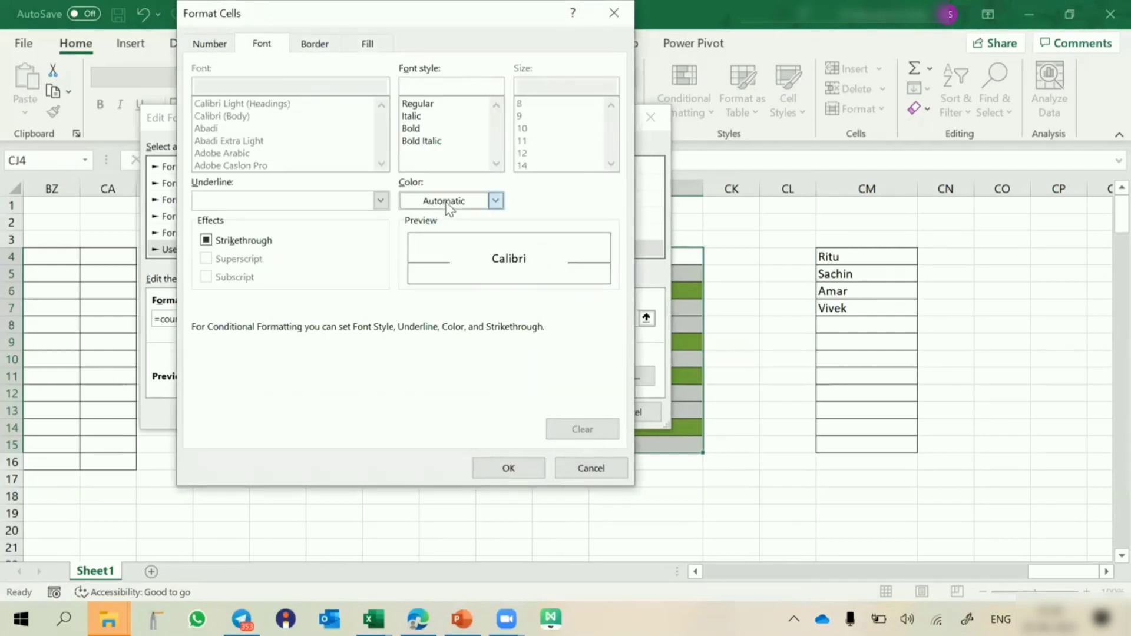
click(449, 202)
click(407, 275)
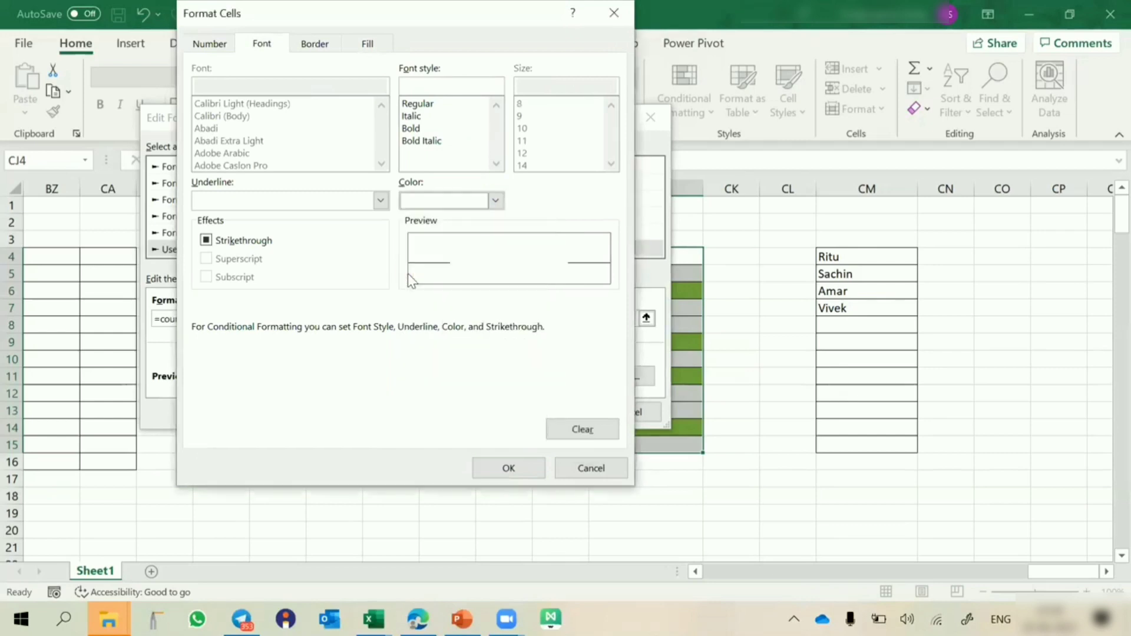
click(507, 468)
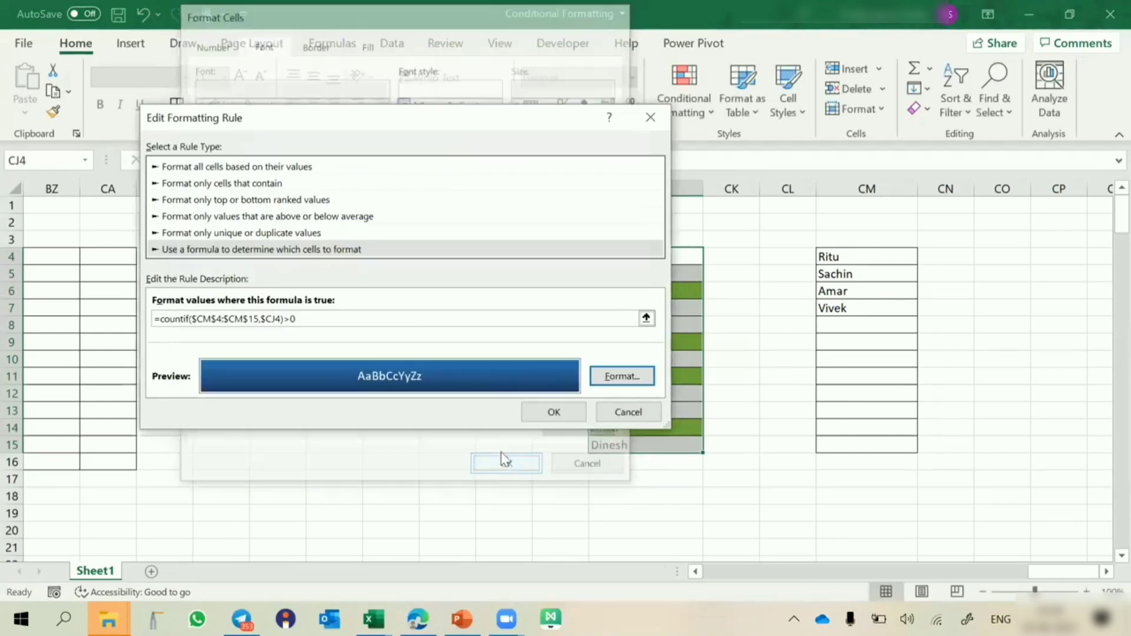
click(556, 412)
click(598, 381)
click(742, 414)
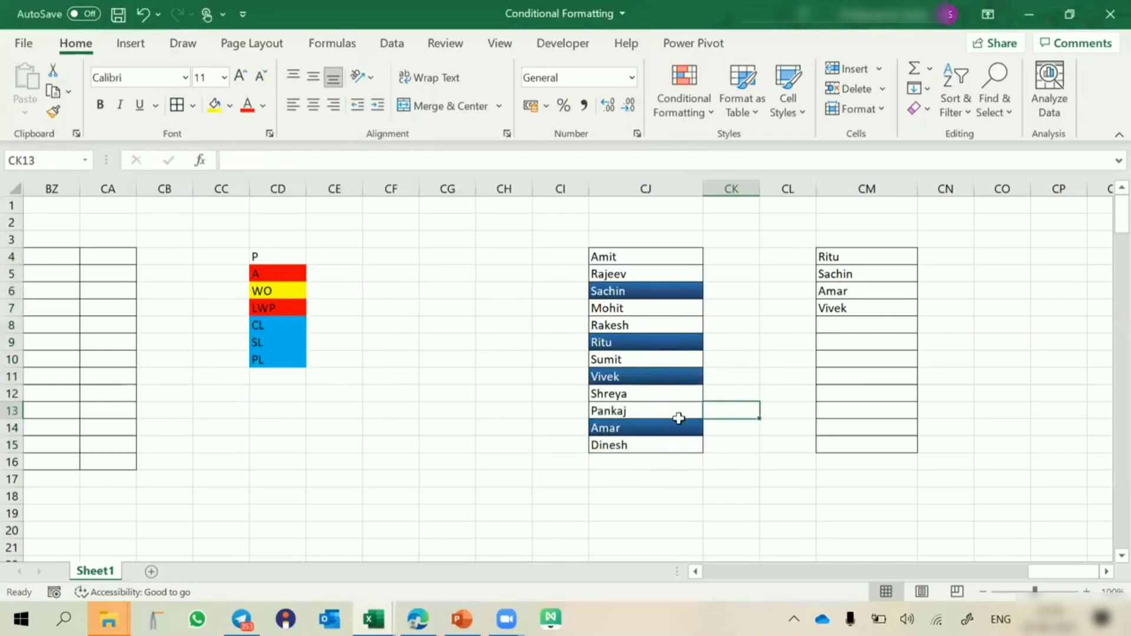
Step: Clear the name in CM5 to test the edited rule and undo the deletion
click(844, 276)
key(Delete)
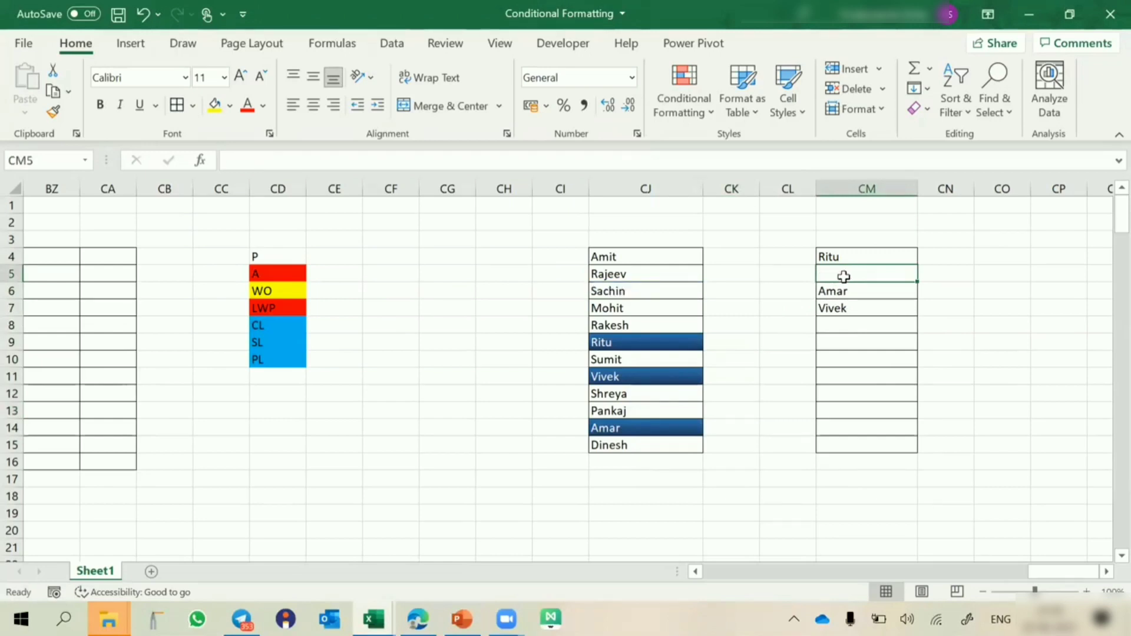
key(ctrl+z)
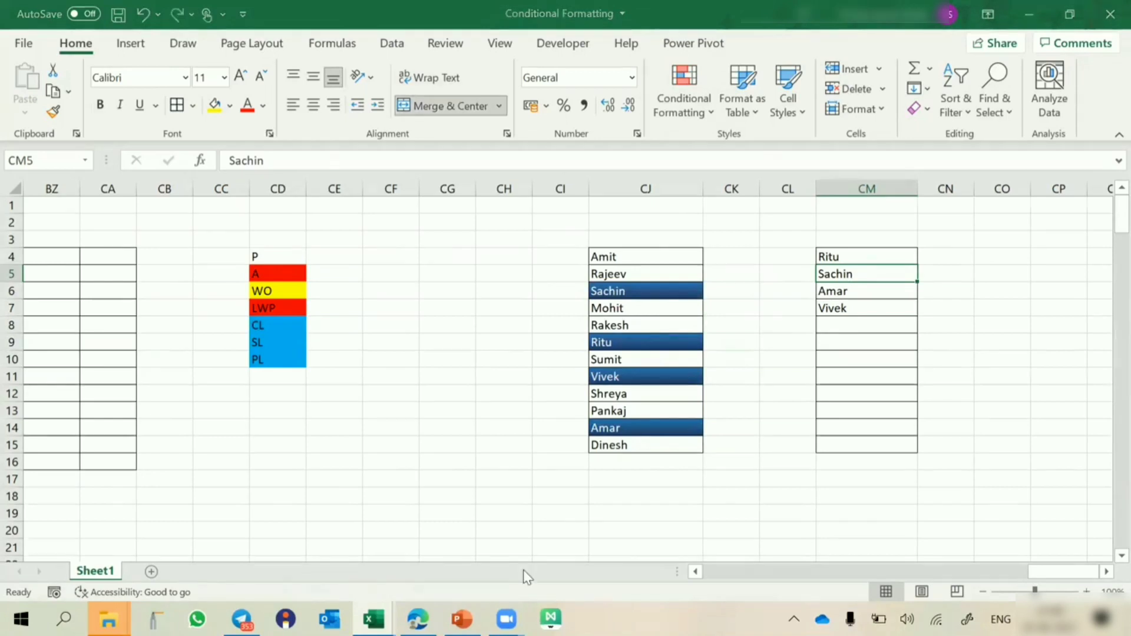
Step: Close the Excel VBA Programming Masterclass presentation in PowerPoint and return to the name list in Excel
click(619, 425)
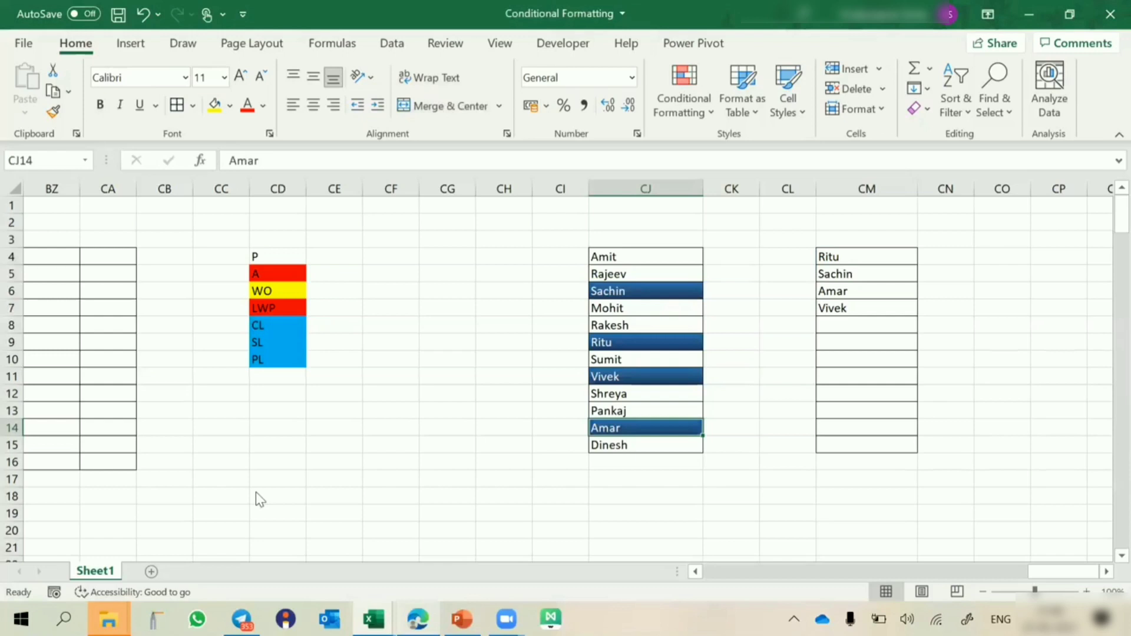
click(1108, 14)
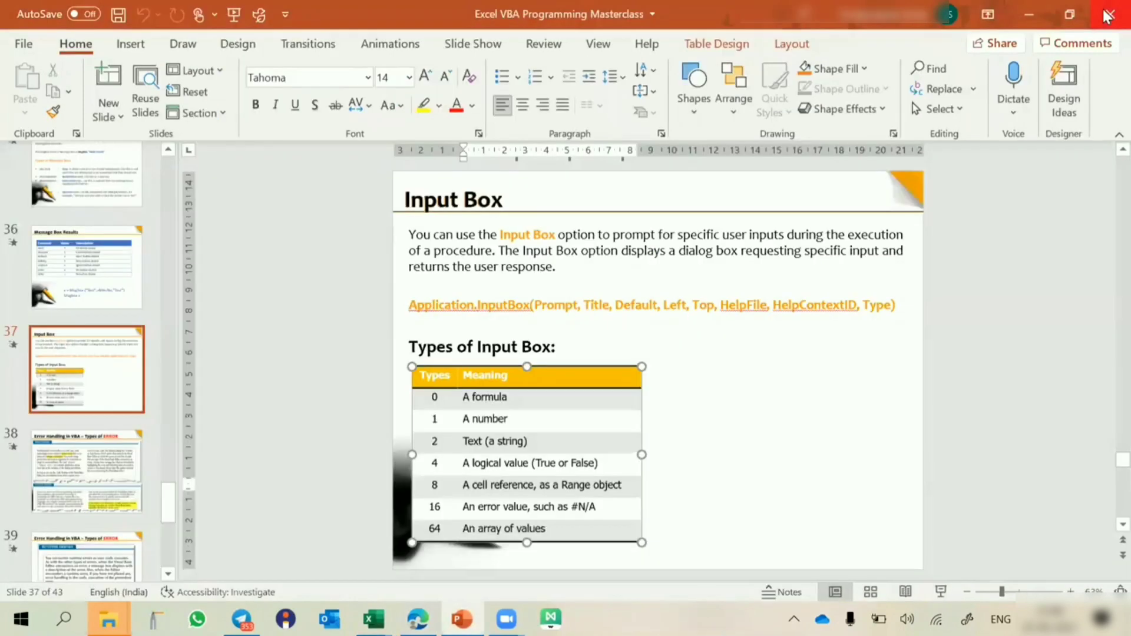
click(1109, 14)
click(681, 303)
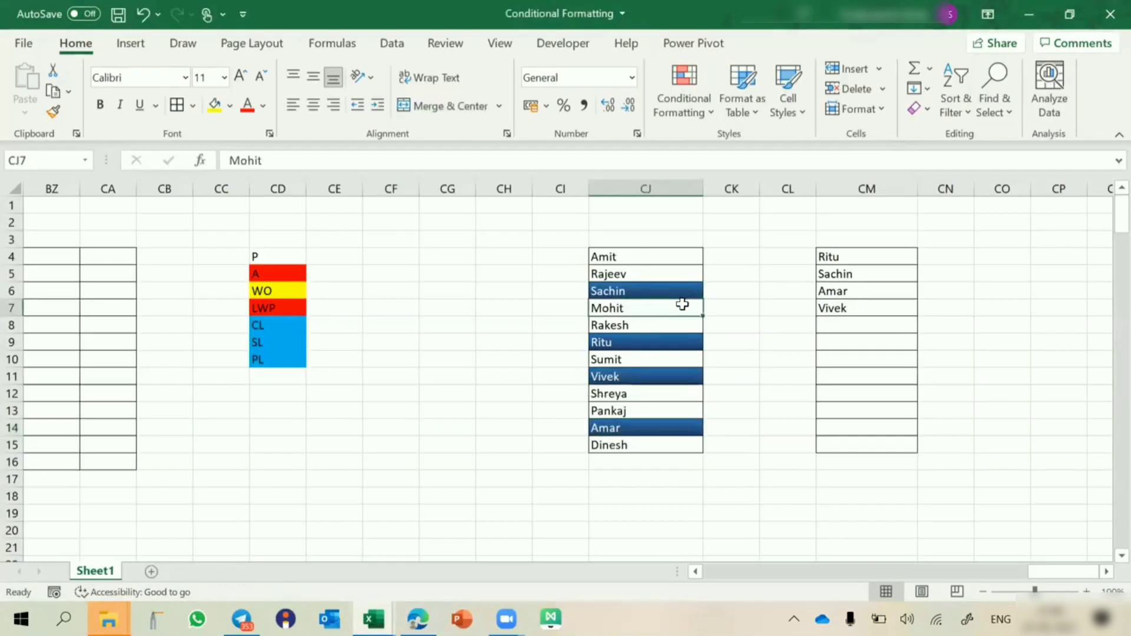